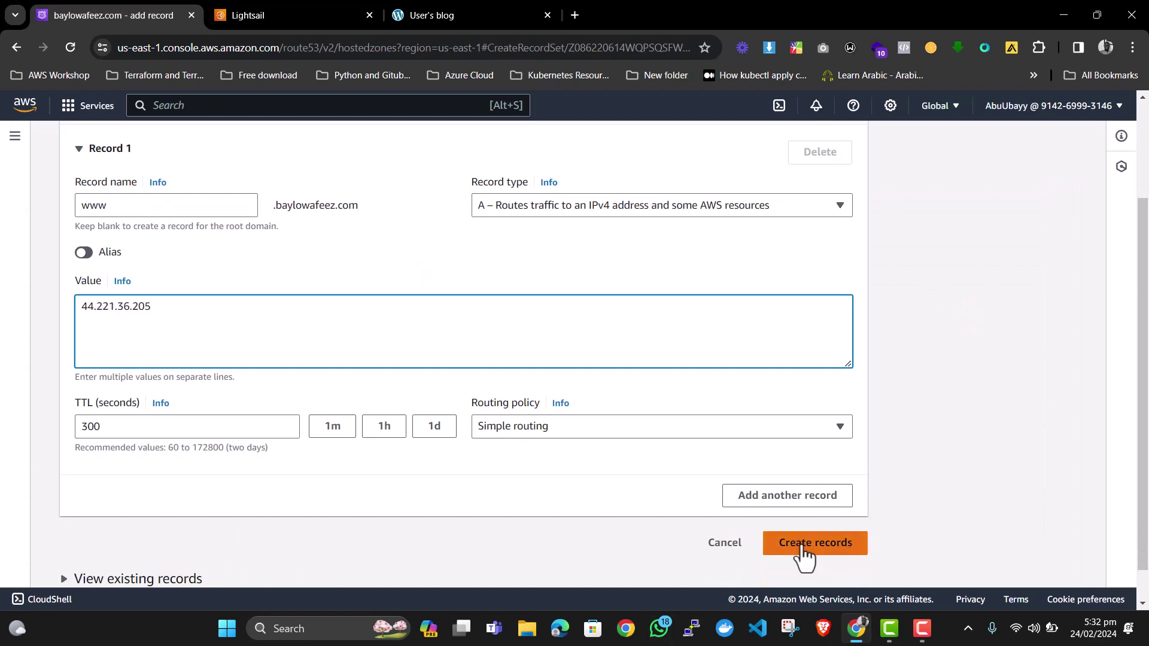
# Create the www A record pointing to 44.221.36.205 and confirm it in the records list.
pyautogui.click(805, 548)
pyautogui.tripleClick(397, 518)
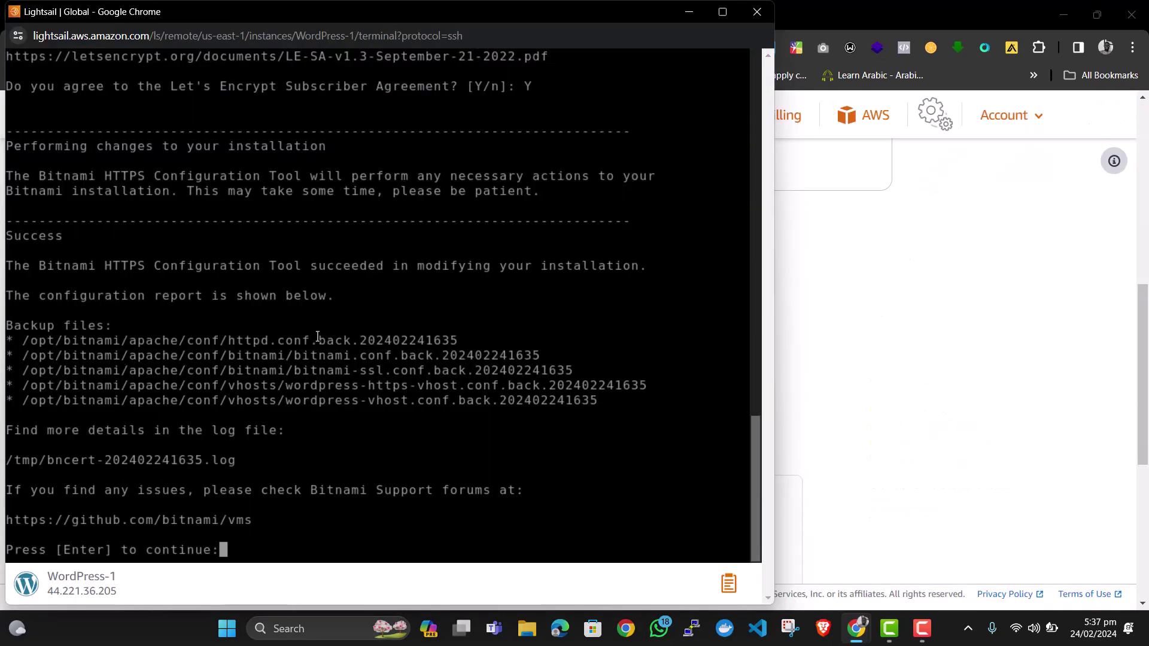
pyautogui.press('Return')
# Reload the blog site and check its connection security details.
pyautogui.click(826, 313)
pyautogui.click(487, 12)
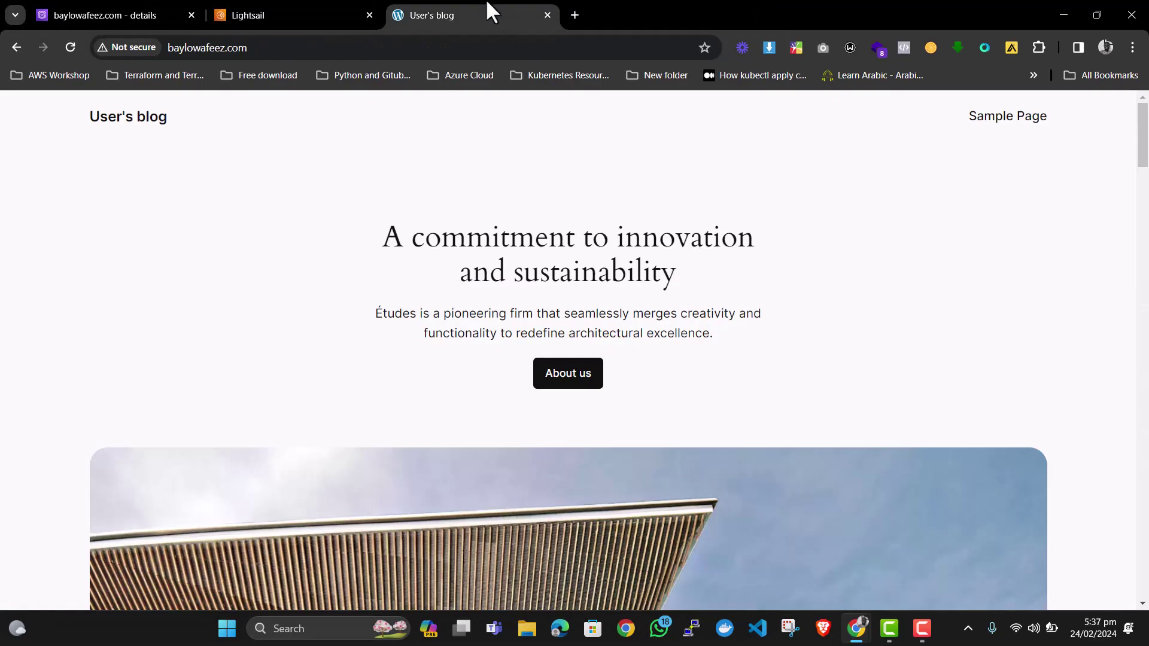
pyautogui.click(70, 48)
pyautogui.click(103, 47)
pyautogui.click(487, 139)
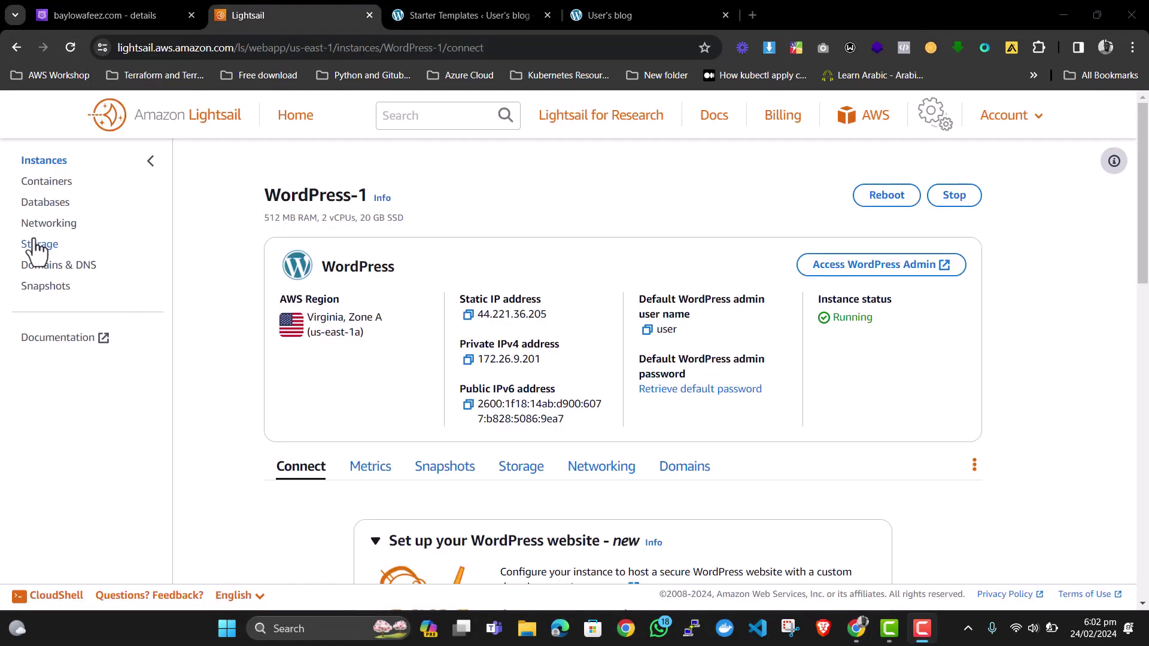
# Create a Lightsail storage bucket named 'demo-laightsail-bucket'.
pyautogui.click(36, 245)
pyautogui.click(557, 541)
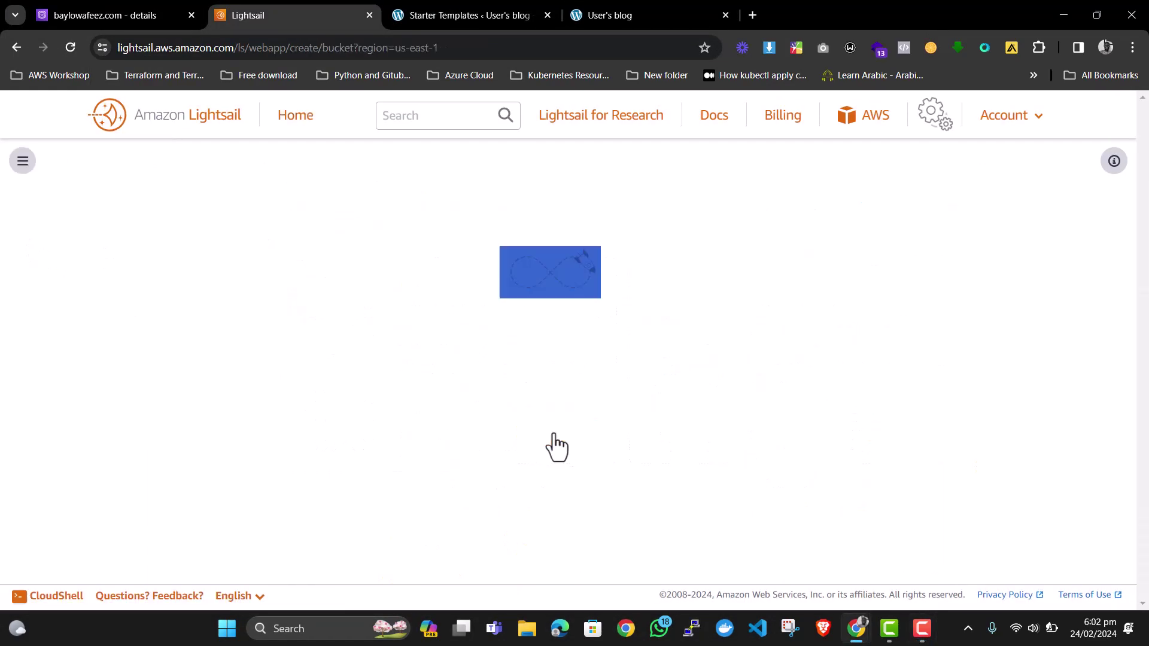
pyautogui.scroll(-3, 419, 287)
pyautogui.scroll(-6, 622, 301)
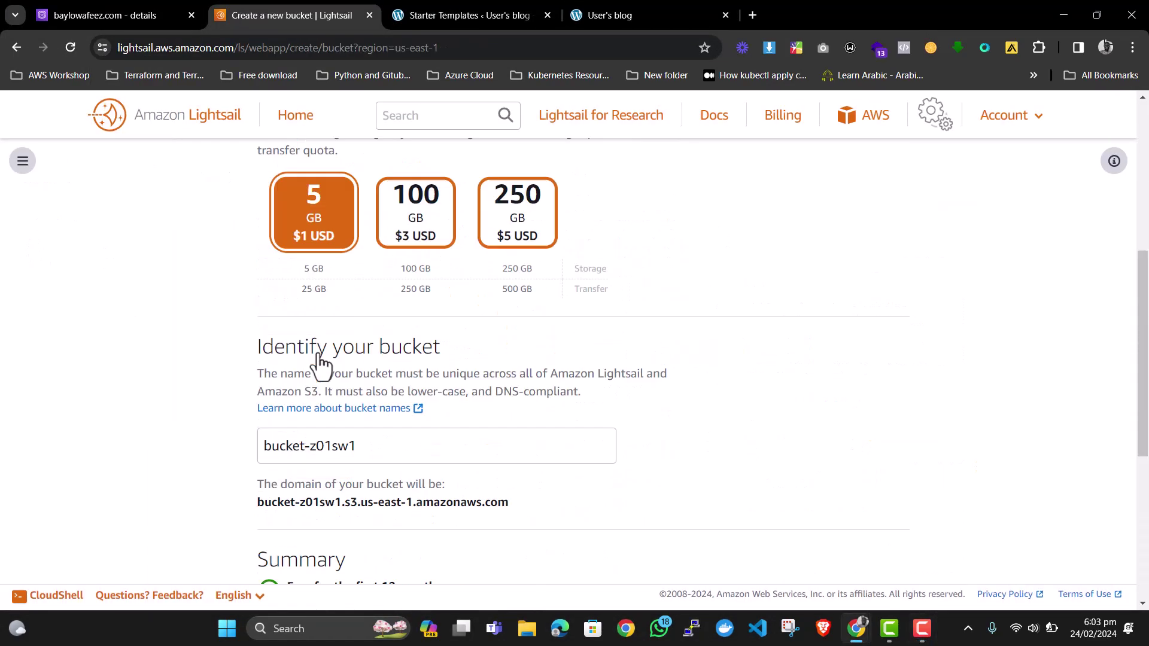
pyautogui.tripleClick(377, 369)
pyautogui.write('demo-laightsail-bucket')
pyautogui.scroll(-3, 359, 299)
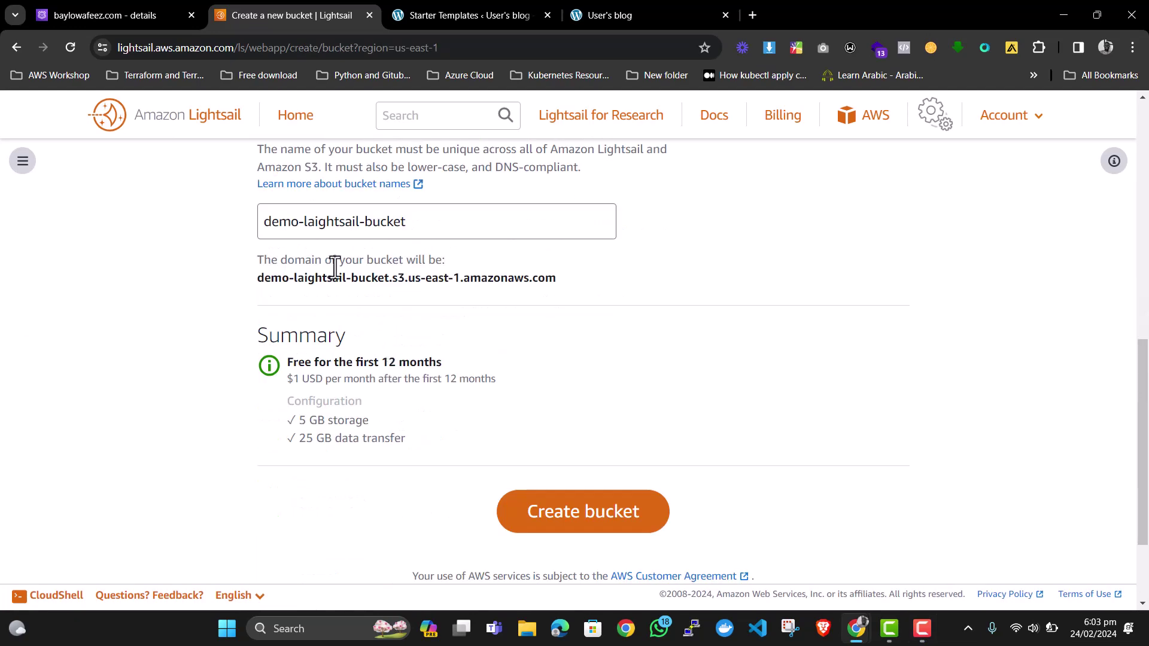
pyautogui.click(560, 526)
# Change the bucket's access permissions to allow individual objects to be made public.
pyautogui.click(441, 337)
pyautogui.scroll(-3, 440, 342)
pyautogui.click(389, 275)
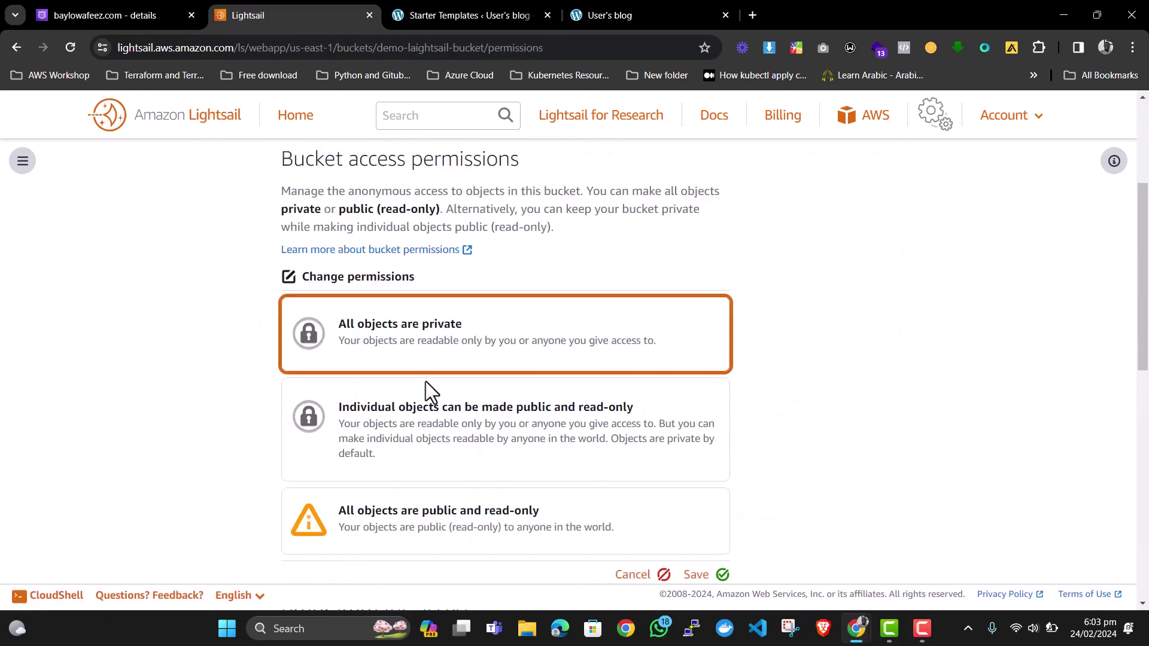
pyautogui.click(413, 419)
pyautogui.scroll(-2, 413, 419)
pyautogui.click(698, 426)
pyautogui.click(612, 342)
# Attach the WordPress-1 instance to the bucket.
pyautogui.scroll(-5, 321, 323)
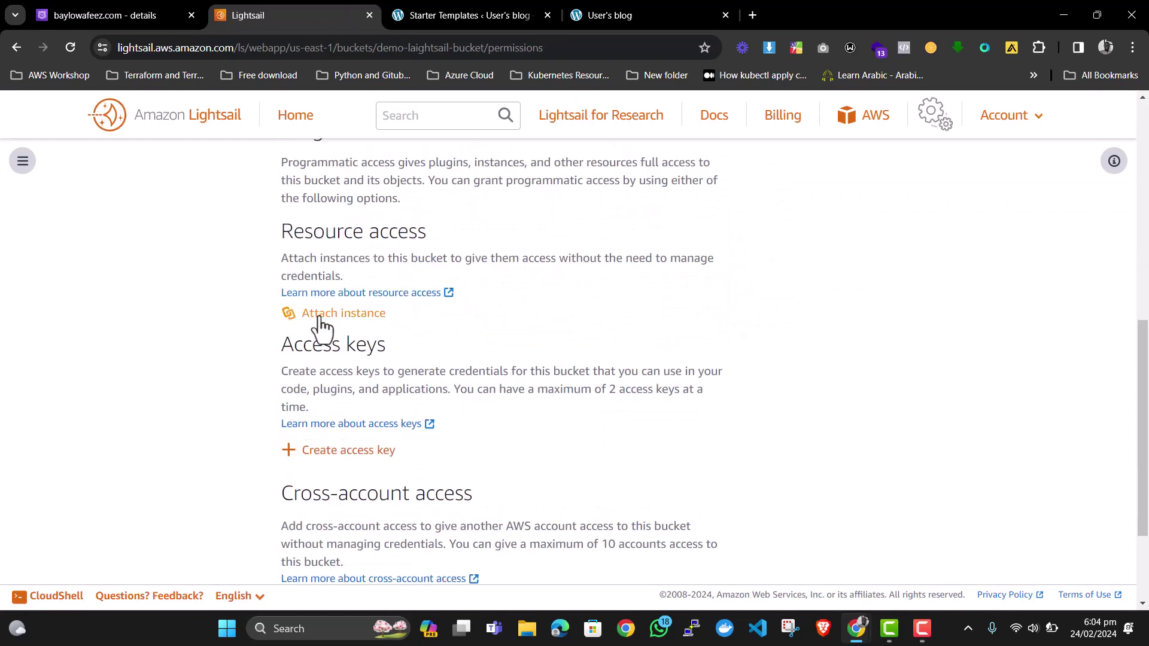
pyautogui.click(320, 317)
pyautogui.click(688, 418)
pyautogui.scroll(-4, 647, 395)
pyautogui.scroll(5, 527, 349)
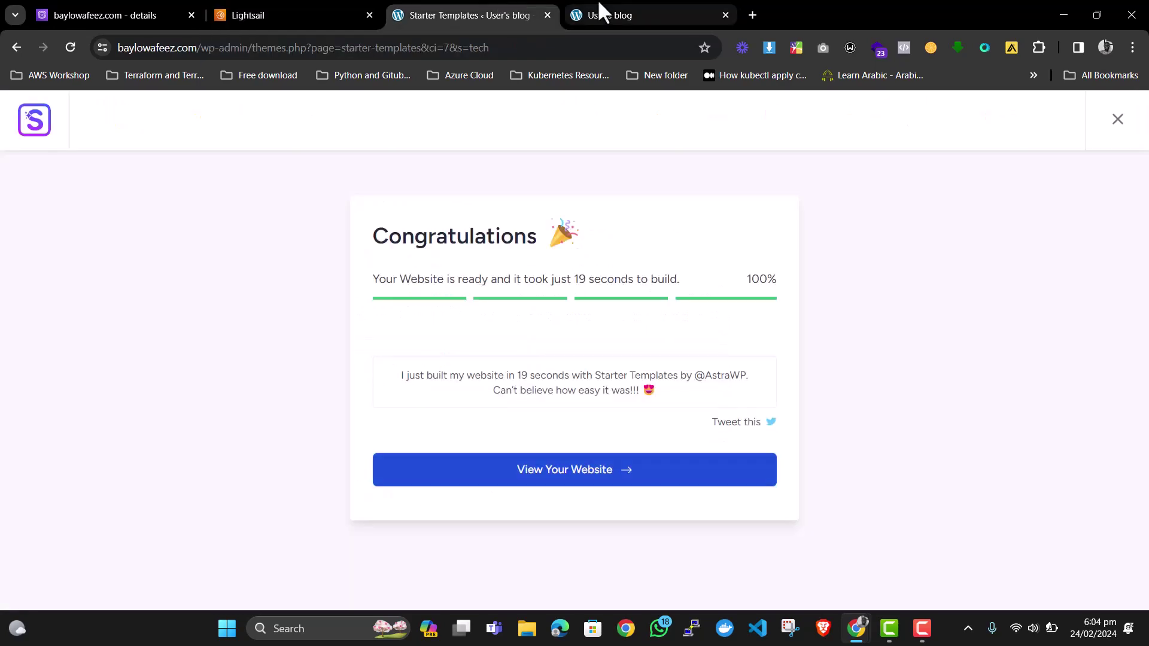
# Load the baylowafeez.com homepage and scroll through its template sections.
pyautogui.click(599, 15)
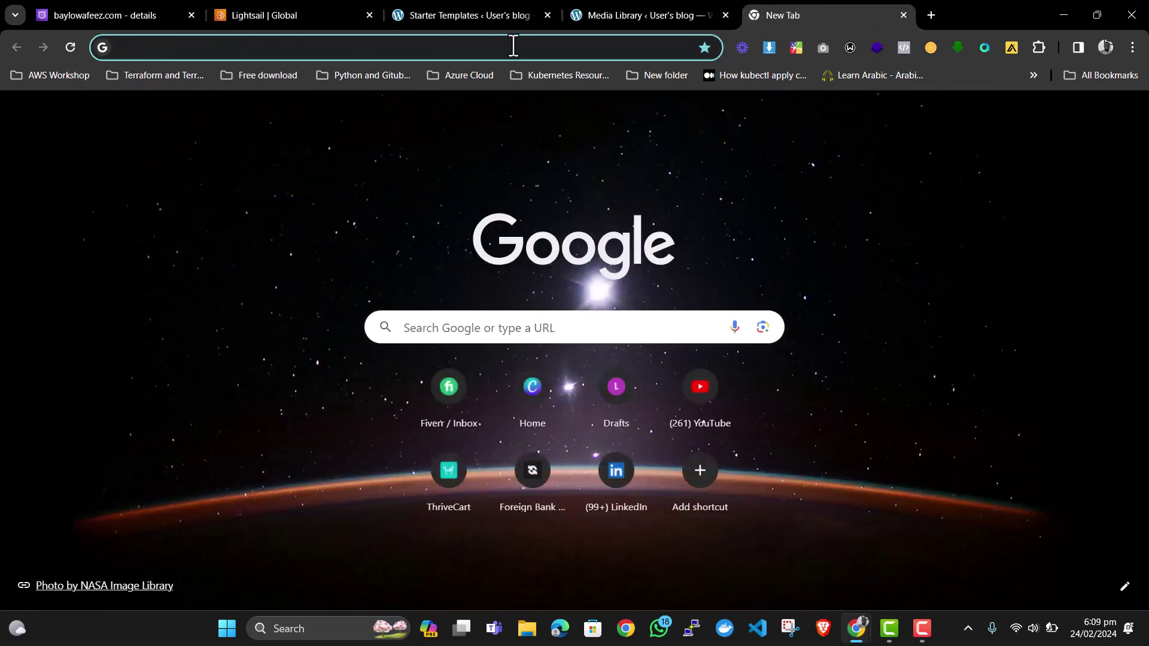
pyautogui.write('baylo')
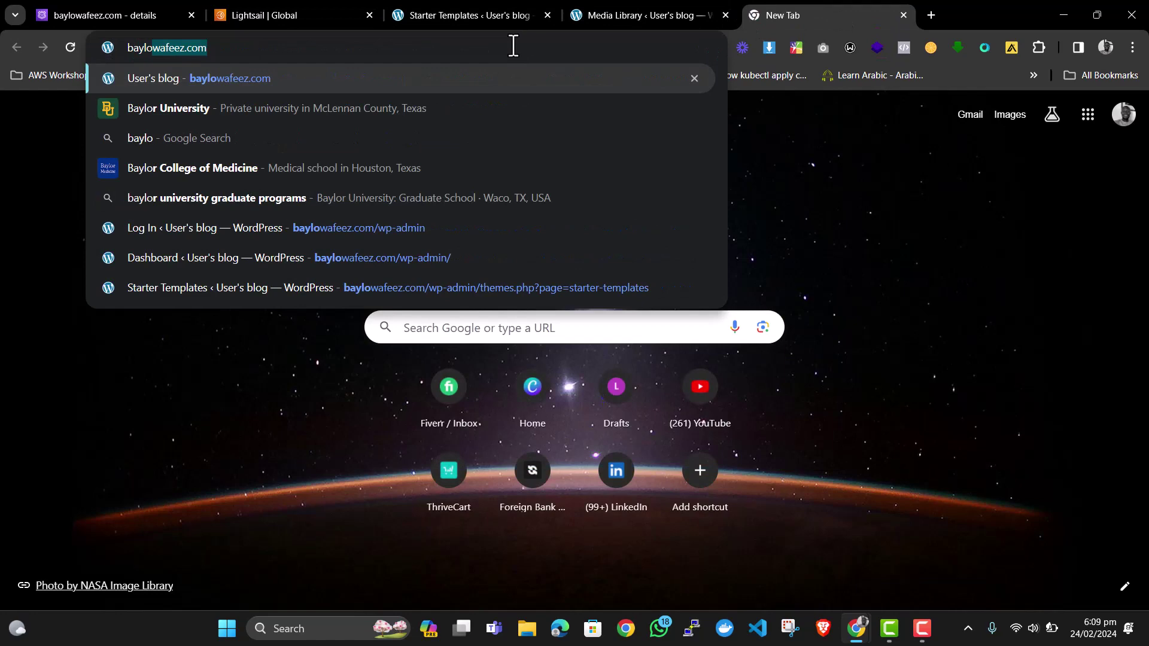
pyautogui.press('Return')
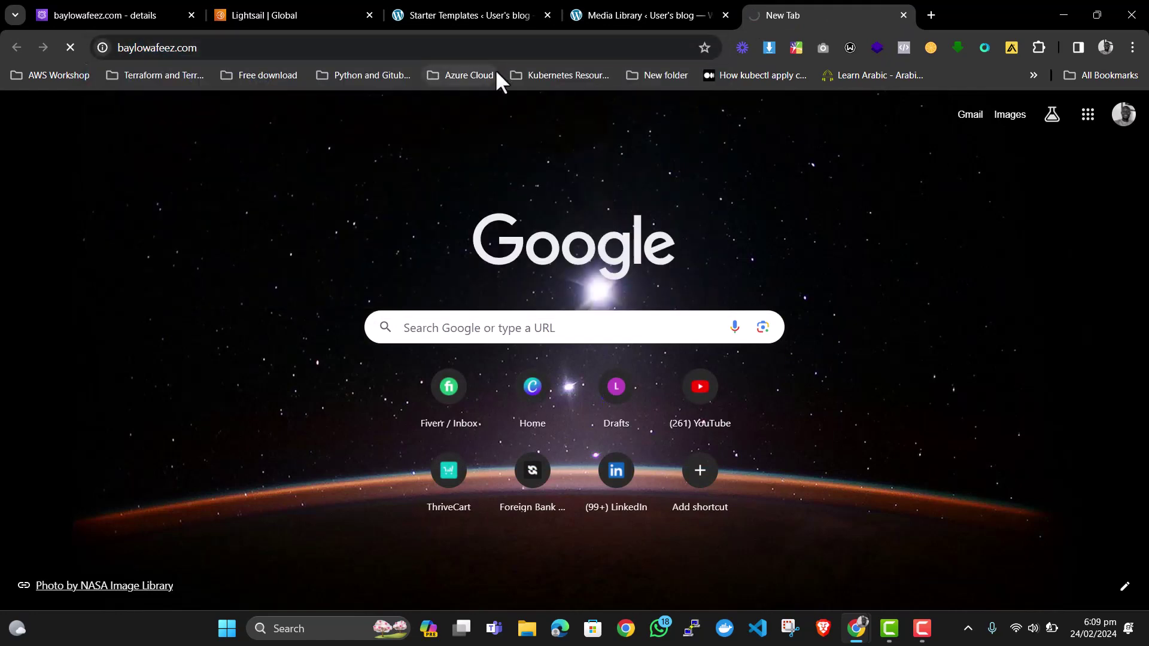
pyautogui.scroll(-15, 411, 274)
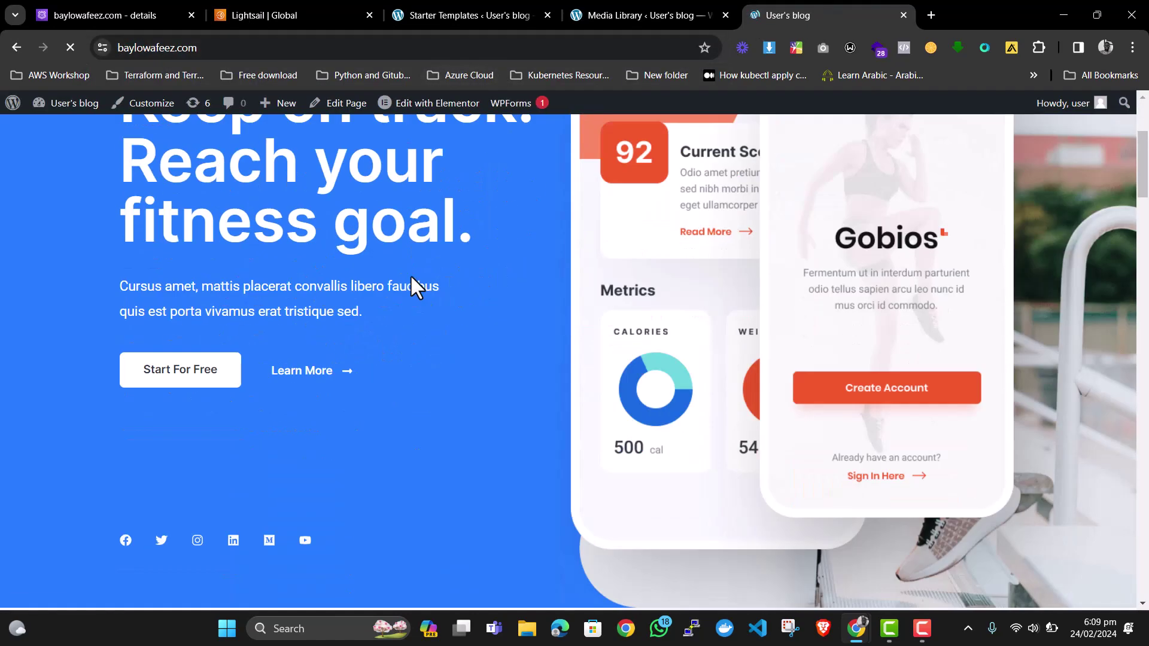
pyautogui.scroll(15, 412, 271)
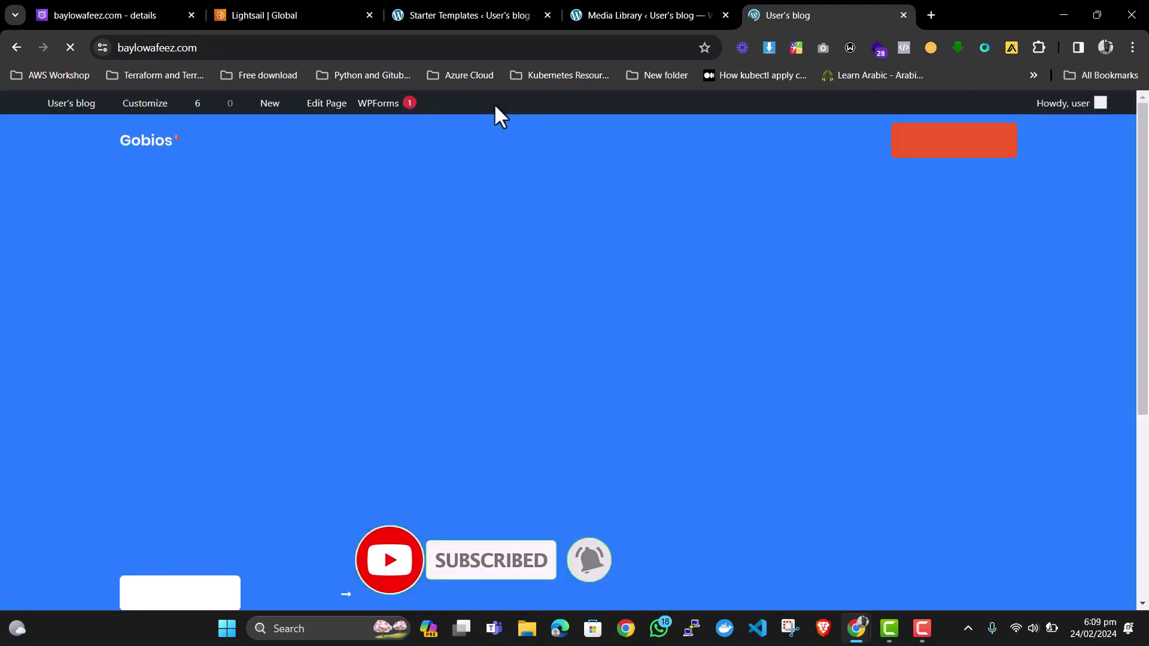
pyautogui.scroll(-20, 411, 275)
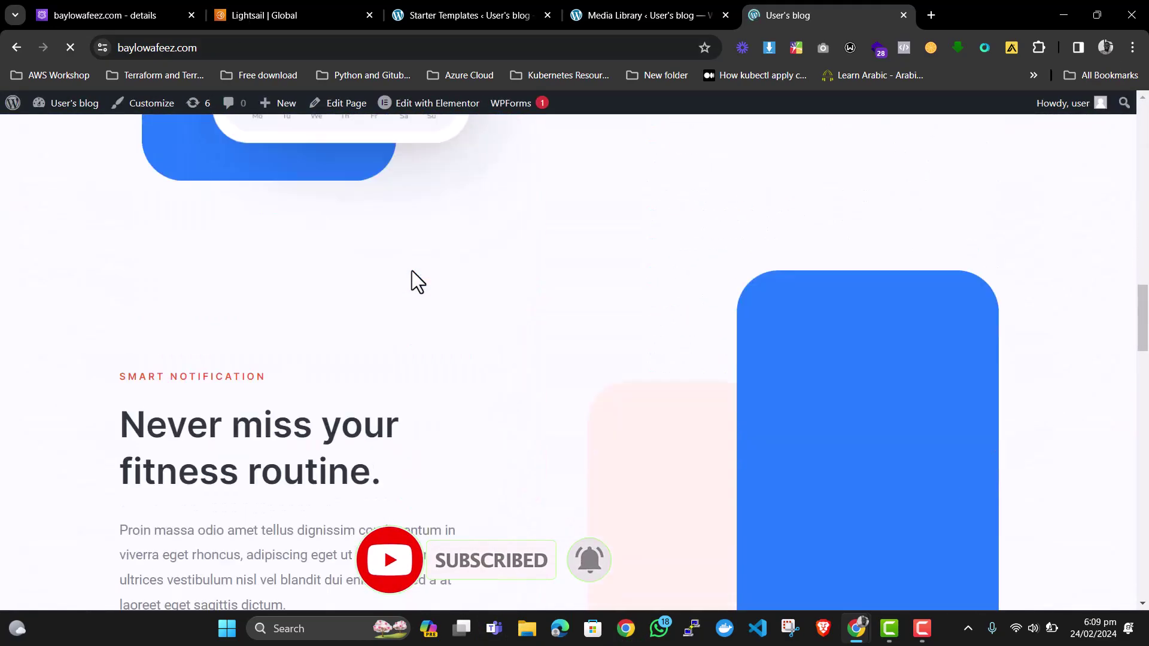
pyautogui.scroll(20, 412, 272)
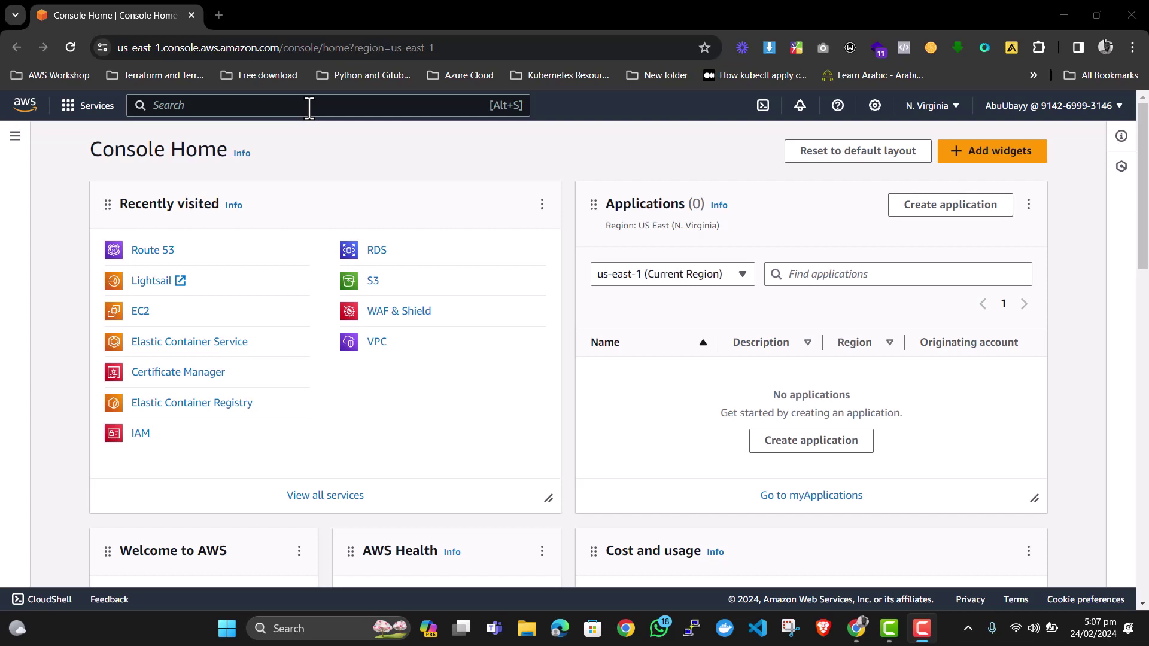
# Search 'route53', open Registered domains and start registering a new domain.
pyautogui.click(309, 106)
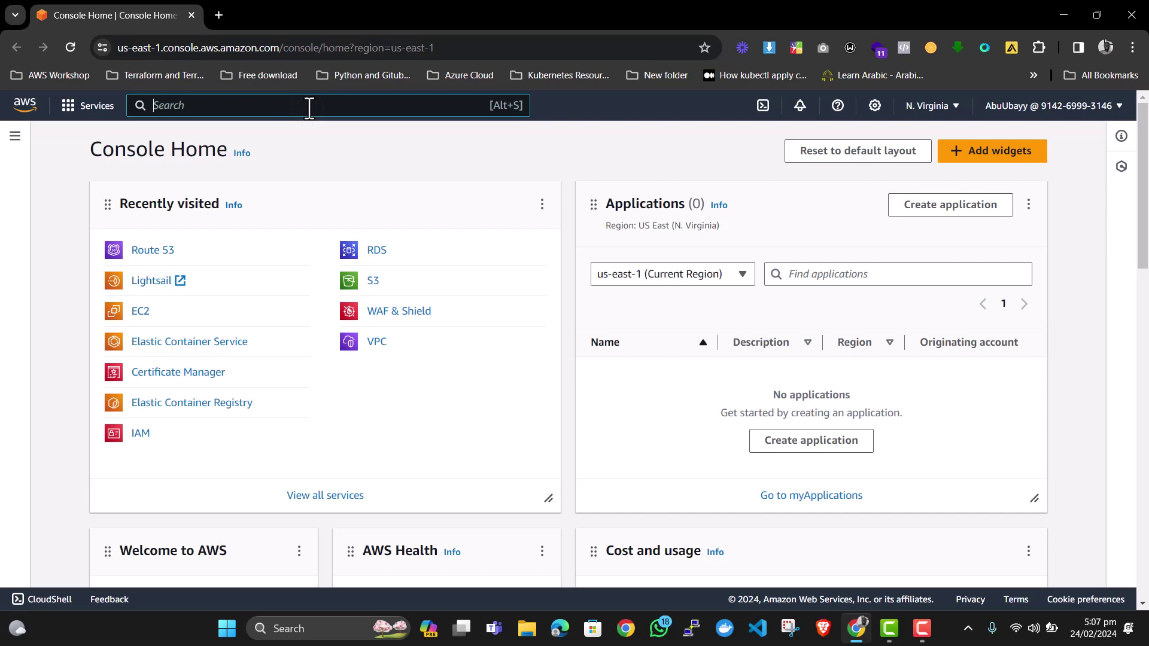
pyautogui.write('route')
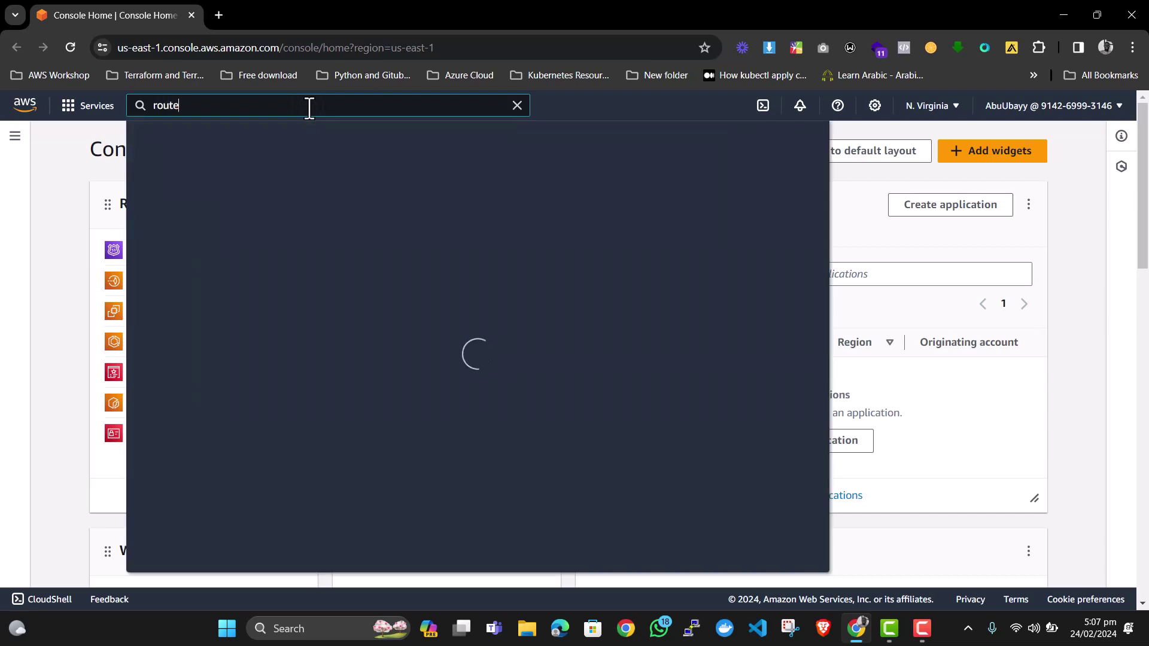
pyautogui.write('53')
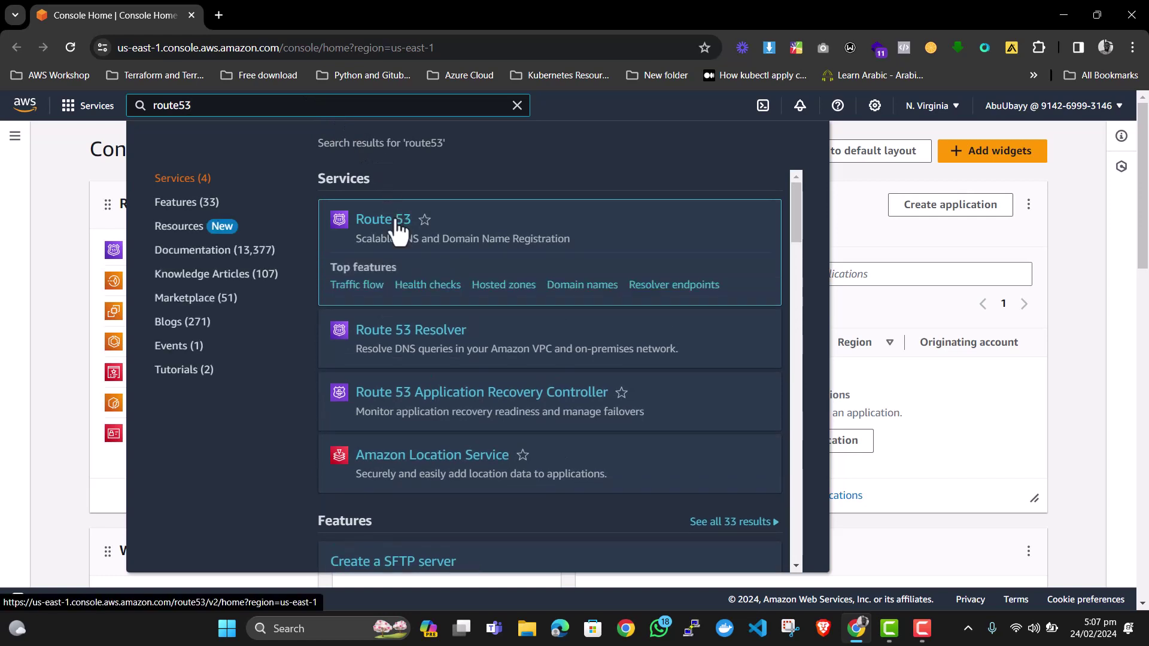
pyautogui.click(396, 221)
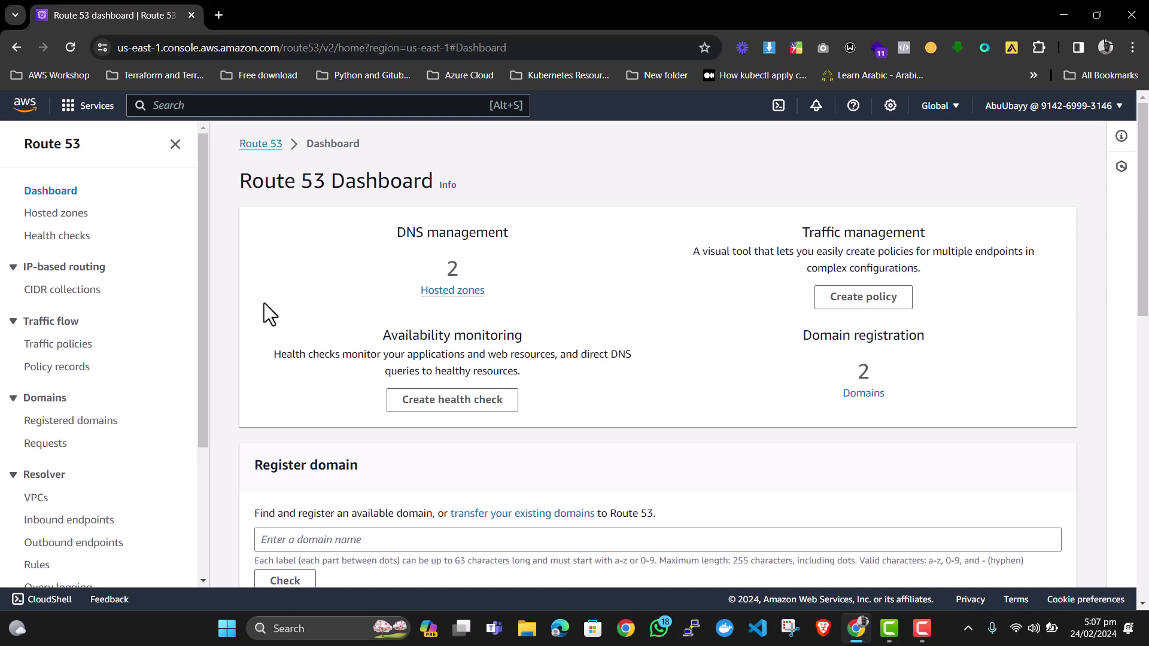
pyautogui.scroll(-1, 70, 225)
pyautogui.scroll(-2, 69, 225)
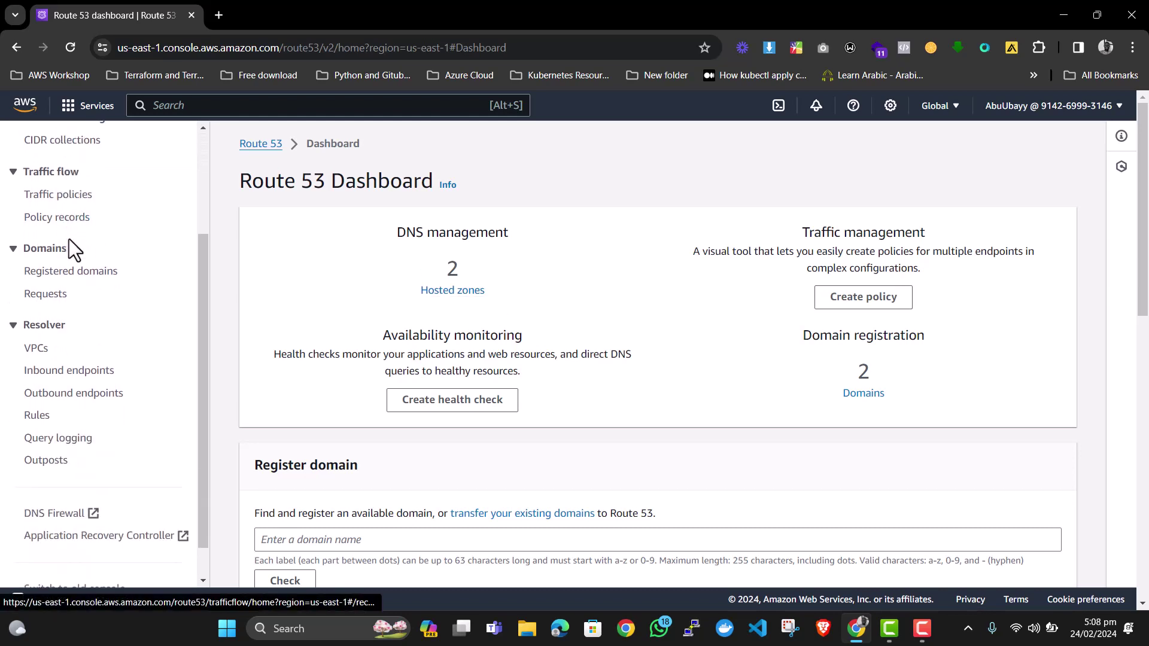
pyautogui.click(58, 273)
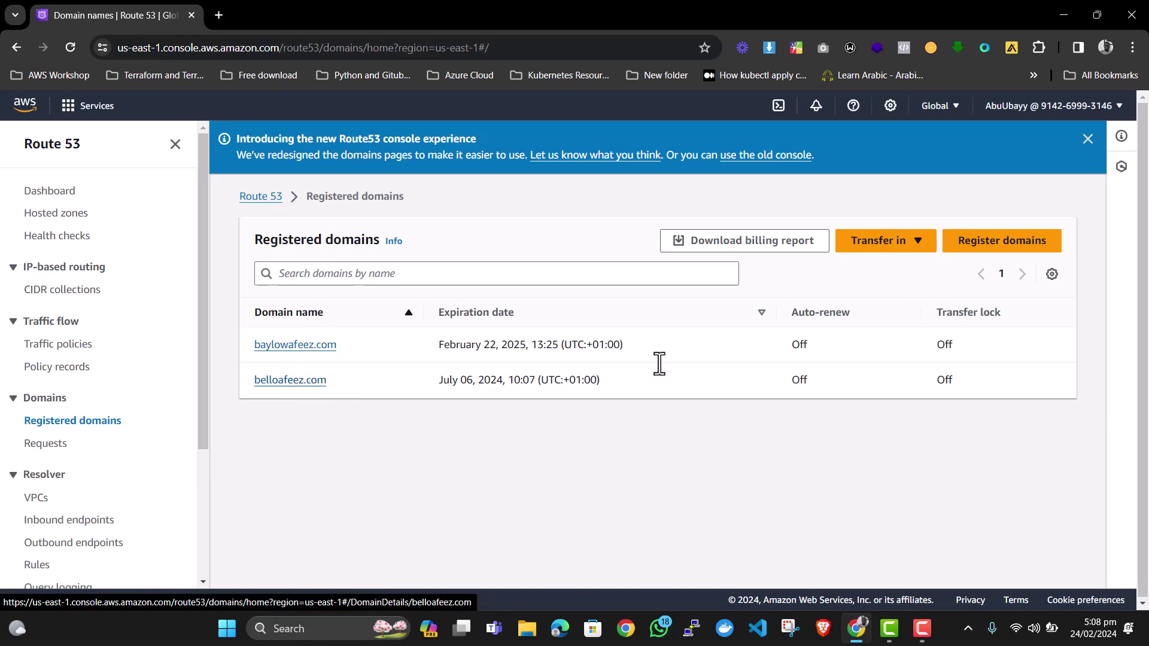
pyautogui.click(987, 245)
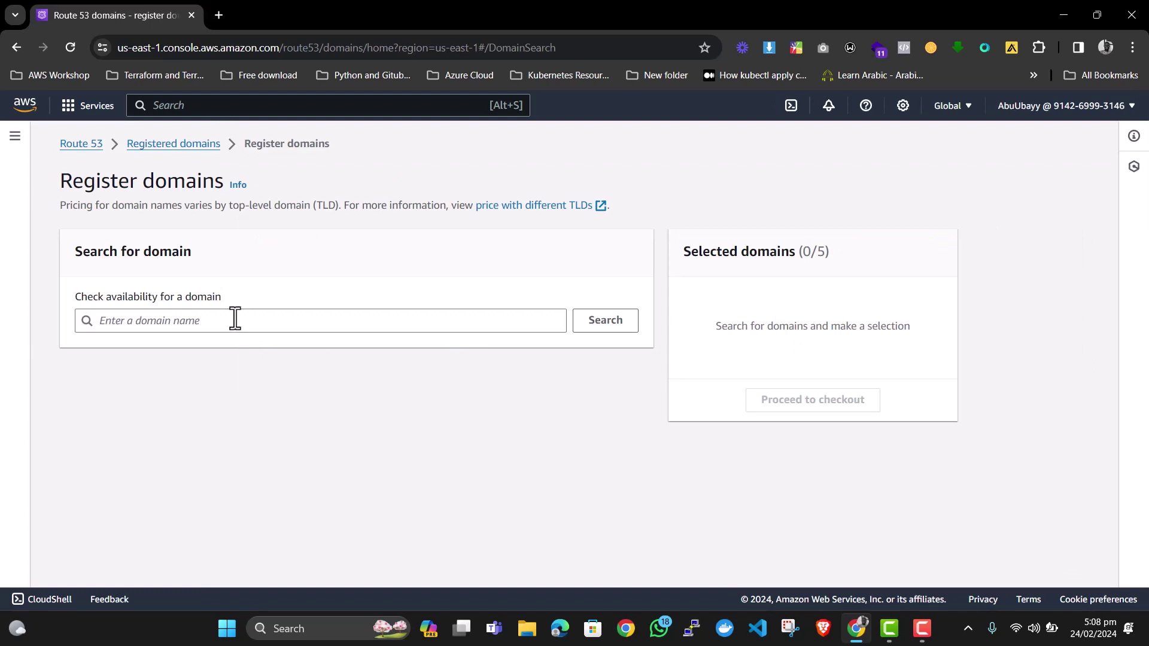
# Check whether demoawstutorial.com is available for registration.
pyautogui.click(233, 321)
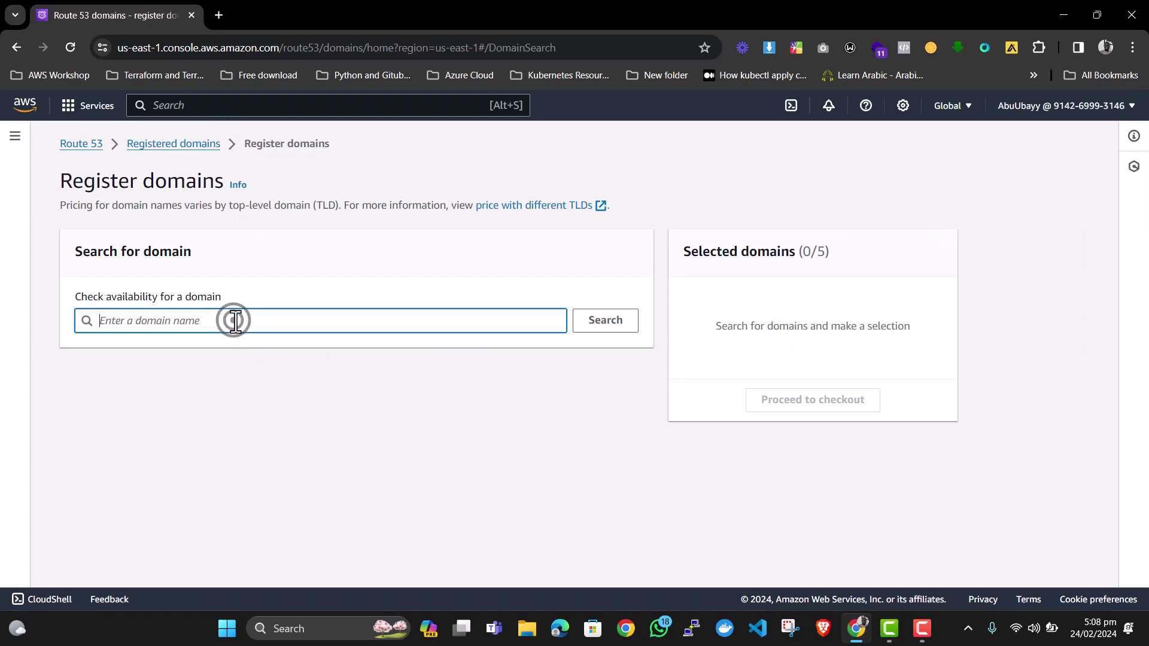
pyautogui.click(339, 246)
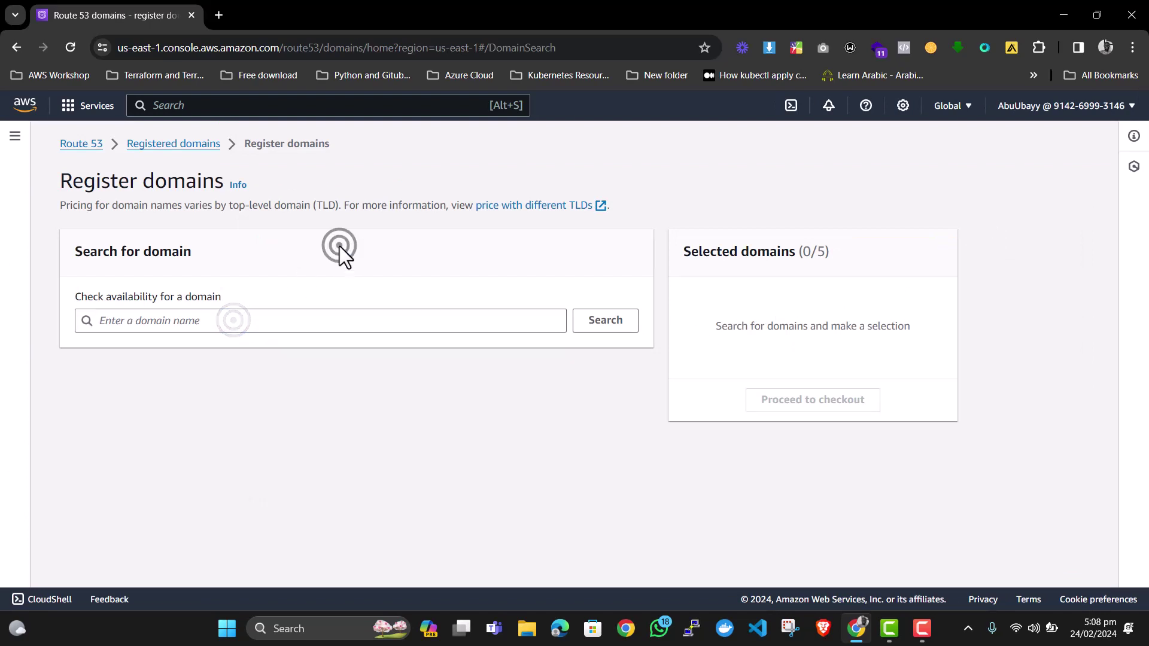
pyautogui.click(292, 322)
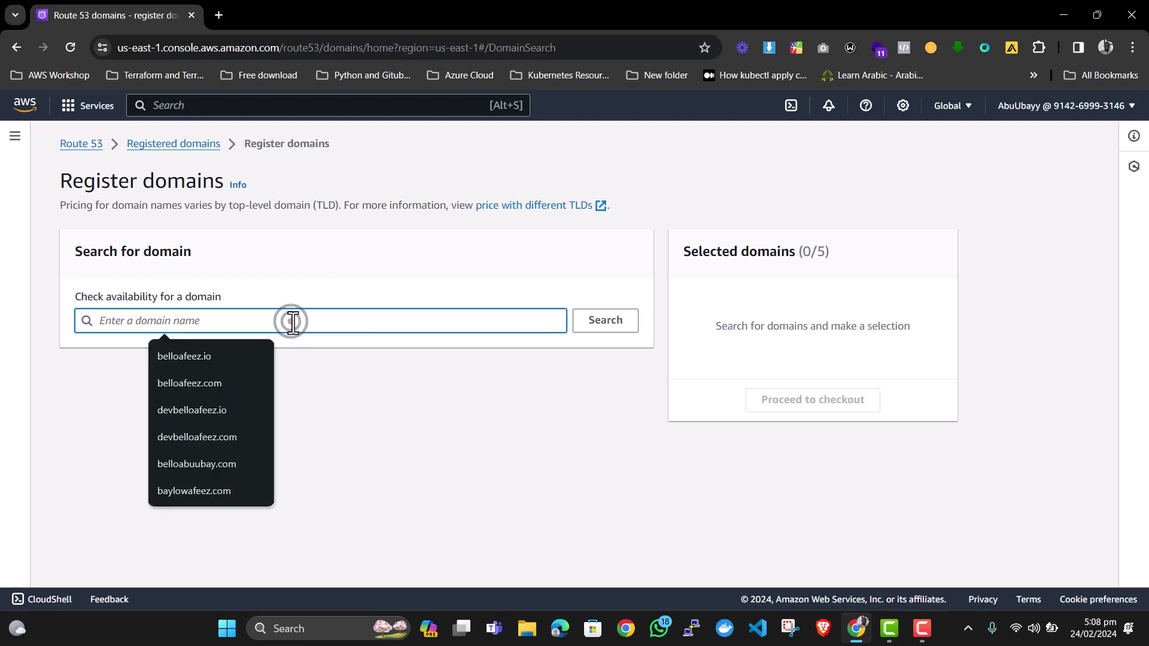
pyautogui.write('demo')
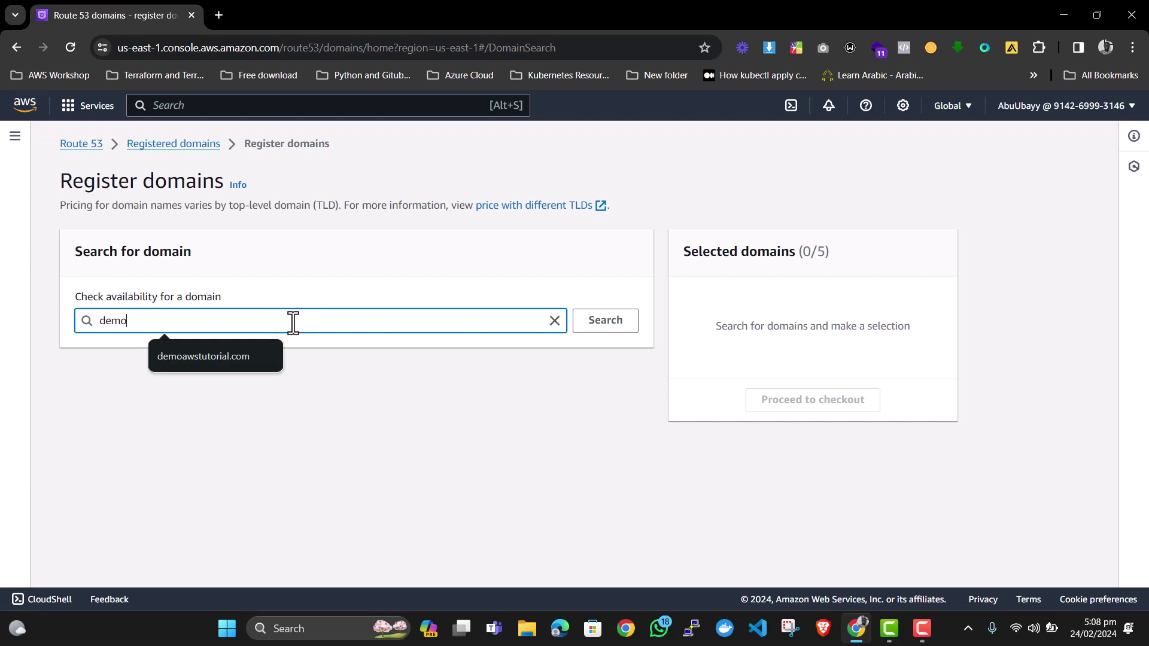
pyautogui.write('awstutorial.com')
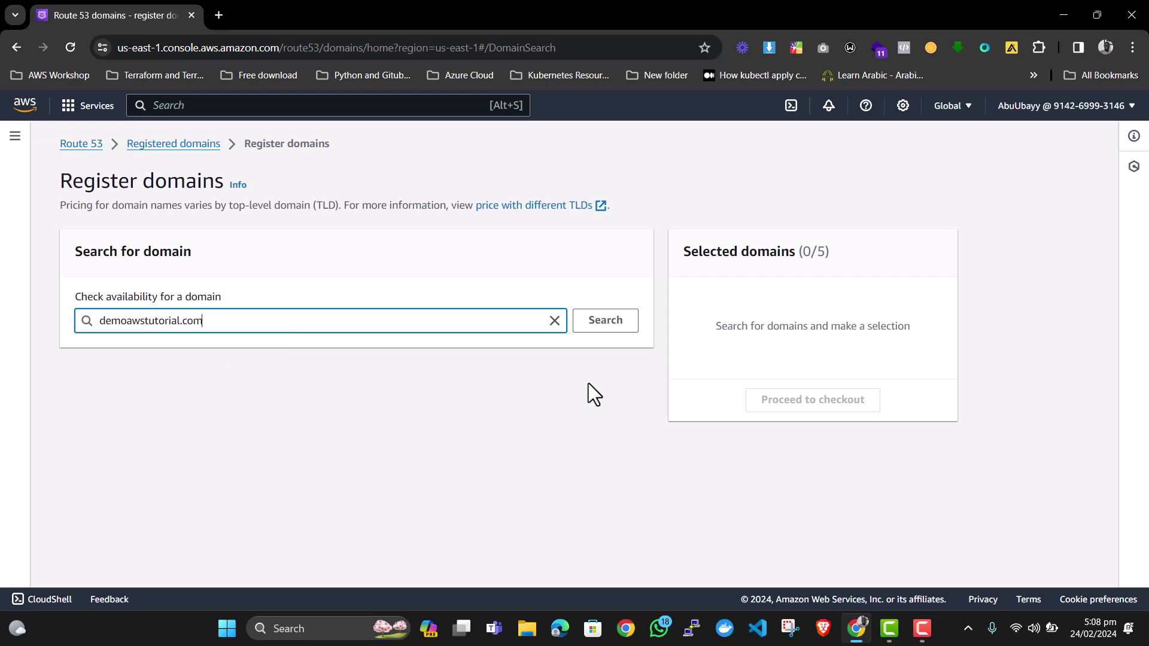
pyautogui.click(595, 321)
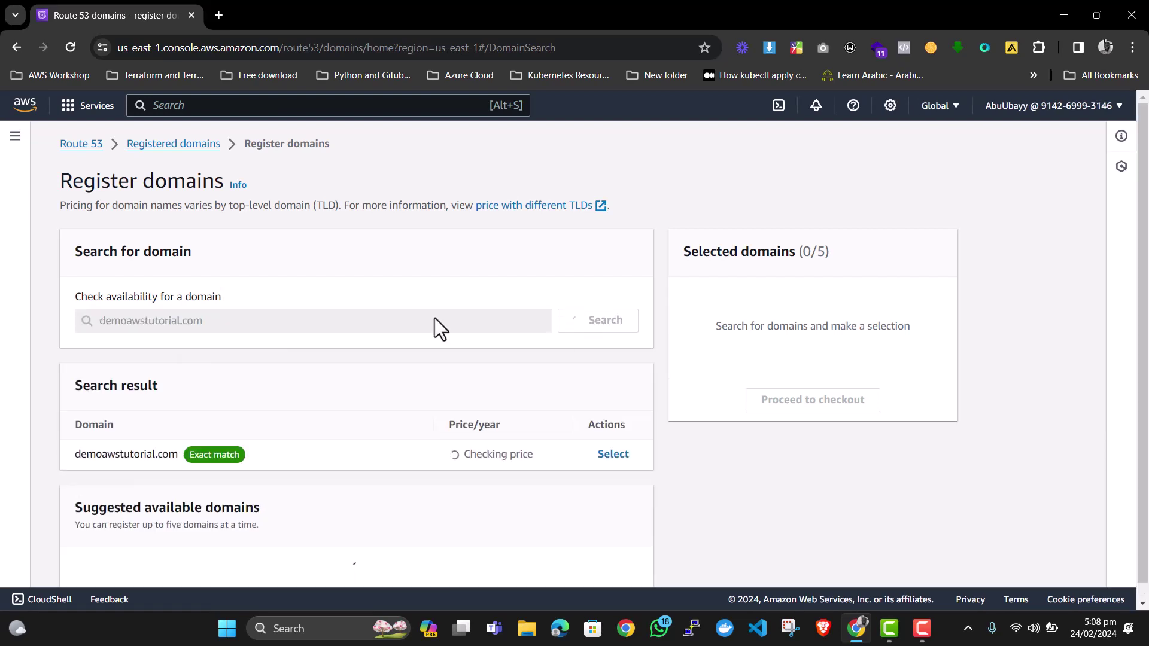
# Select demoawstutorial.com and proceed to checkout pricing.
pyautogui.scroll(-1, 246, 306)
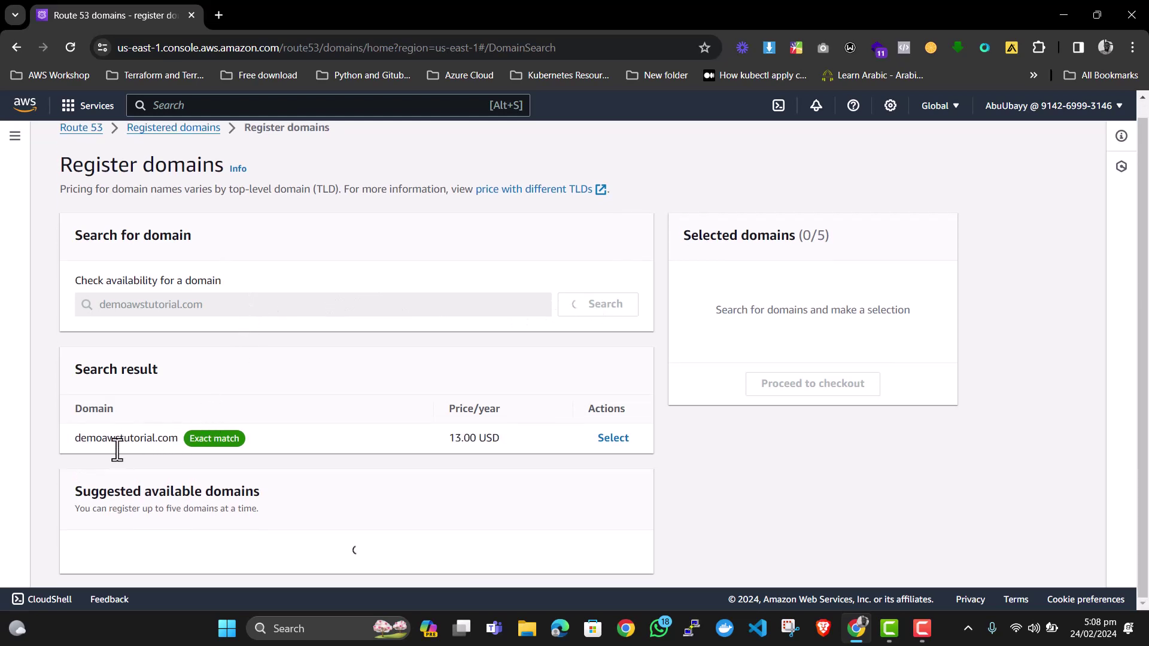
pyautogui.scroll(-3, 462, 362)
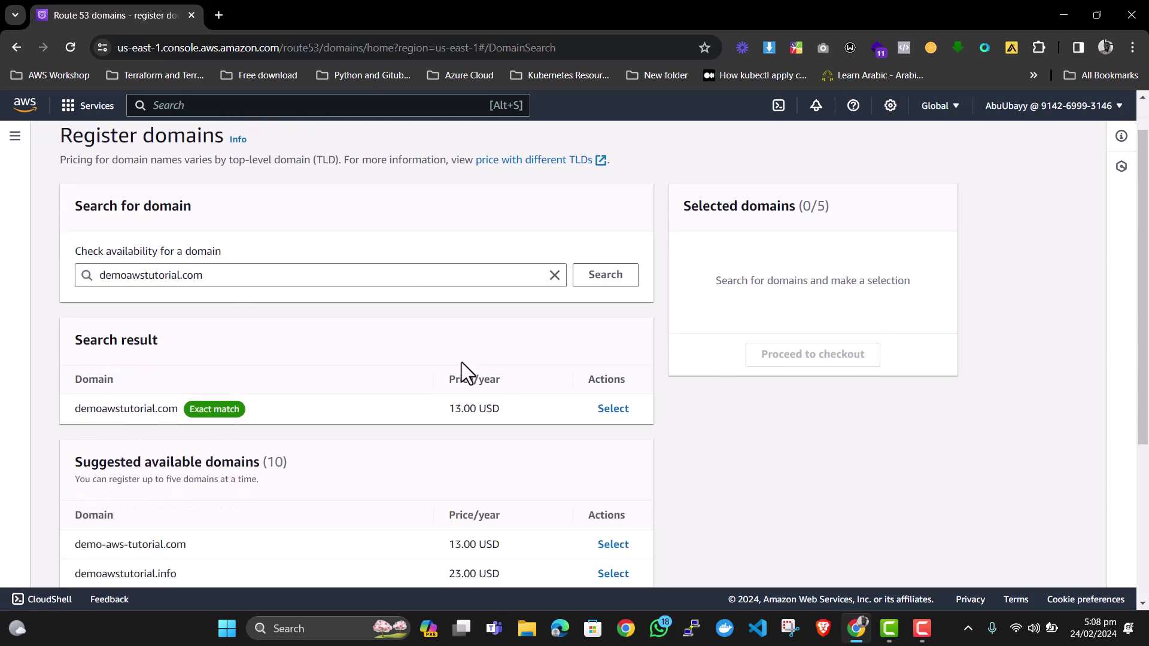
pyautogui.click(618, 288)
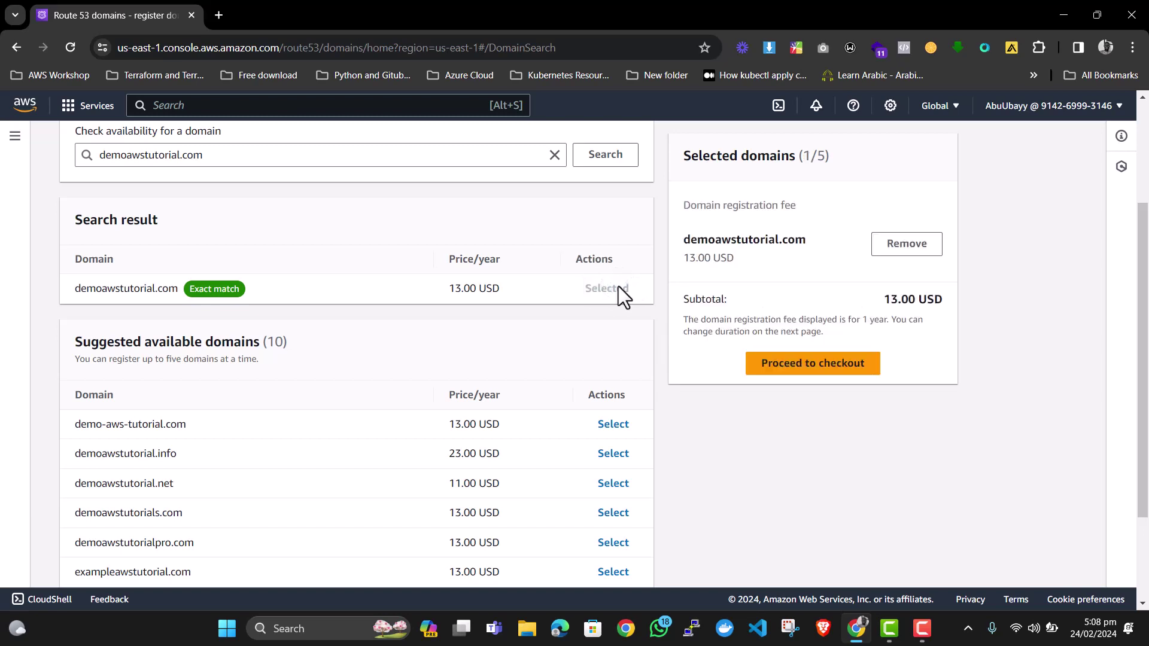
pyautogui.click(802, 372)
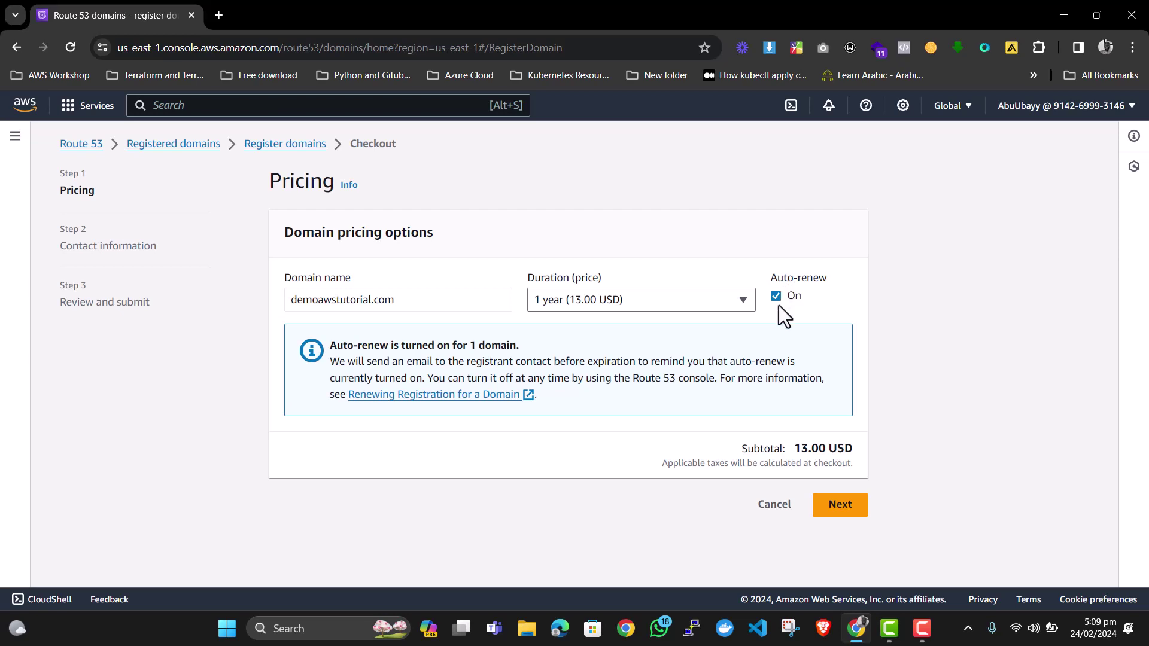
# Continue past pricing, keep the prefilled contact details with privacy protection on, and reach review.
pyautogui.click(833, 513)
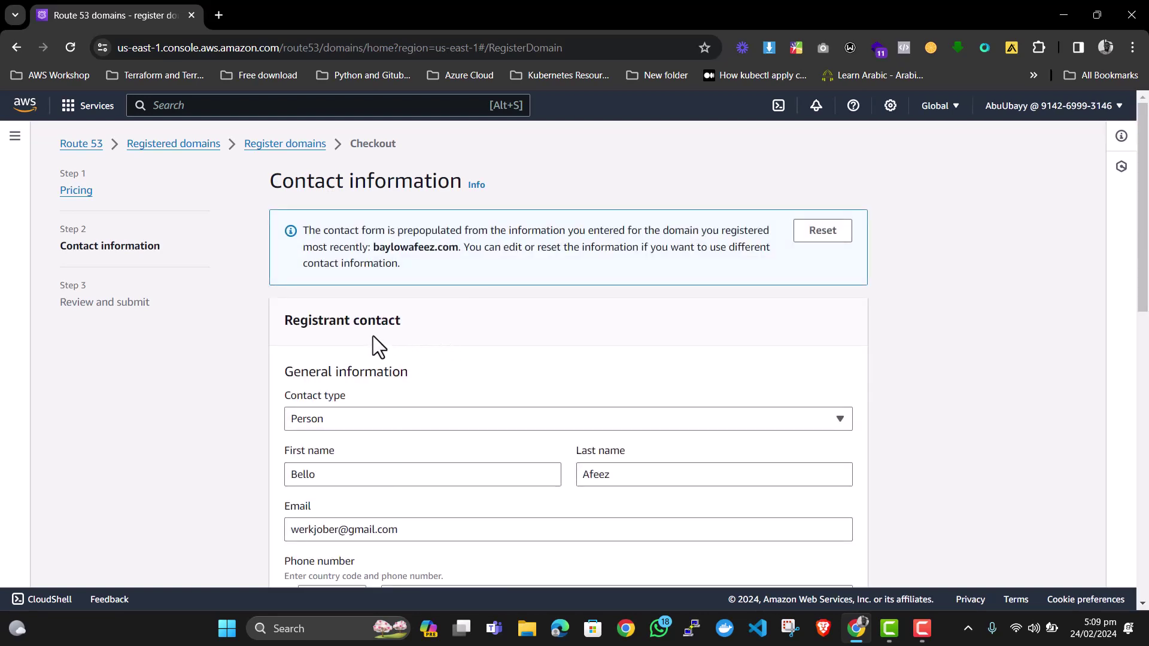
pyautogui.scroll(-2, 373, 336)
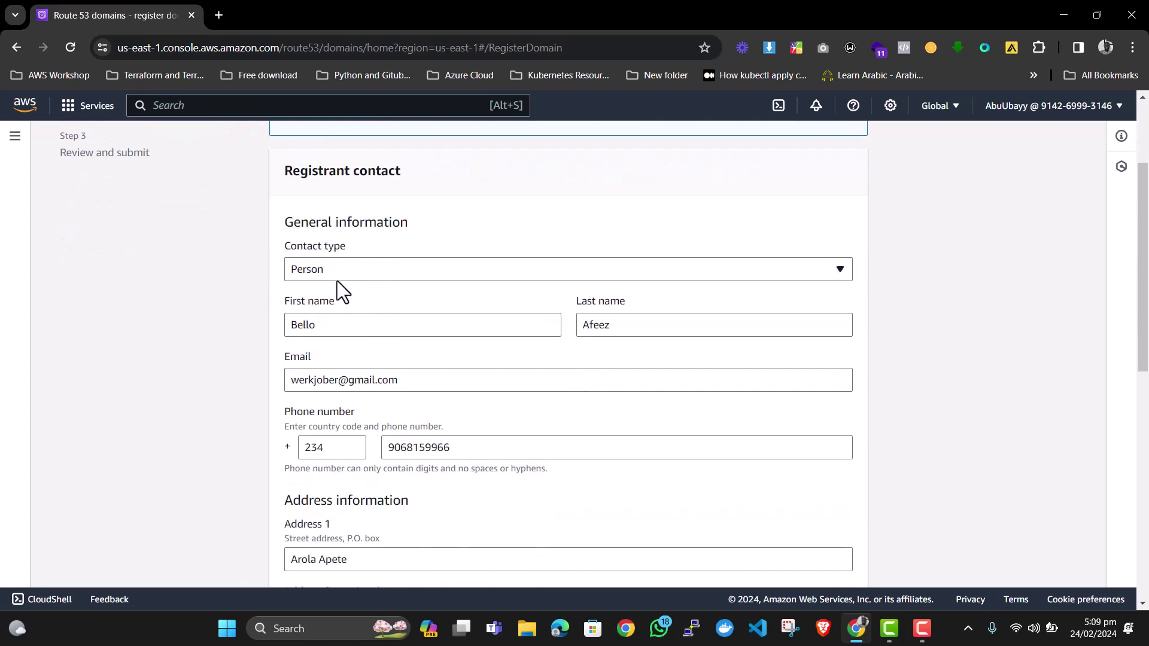
pyautogui.scroll(-1, 472, 377)
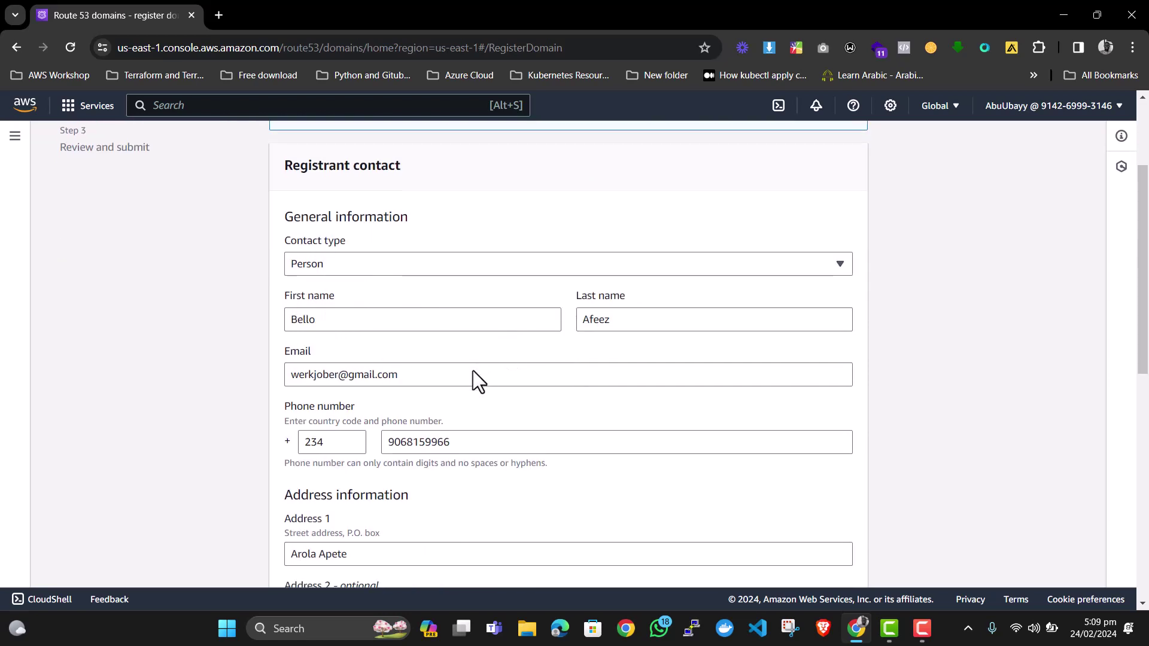
pyautogui.scroll(-1, 442, 361)
pyautogui.scroll(-4, 440, 365)
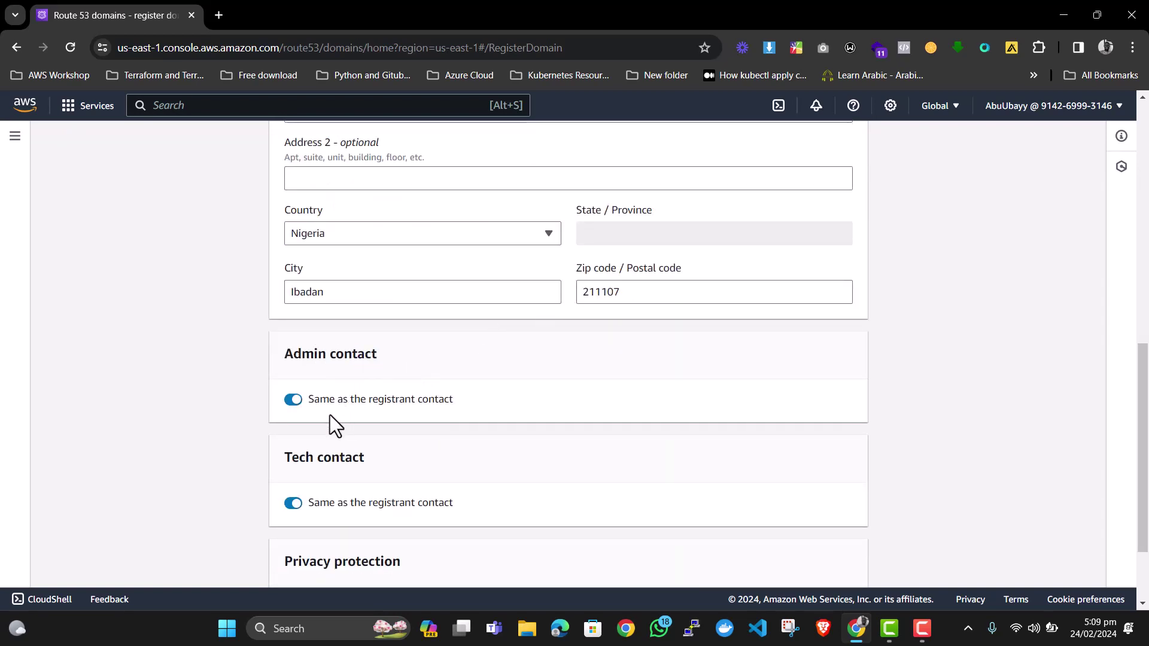
pyautogui.scroll(-2, 460, 416)
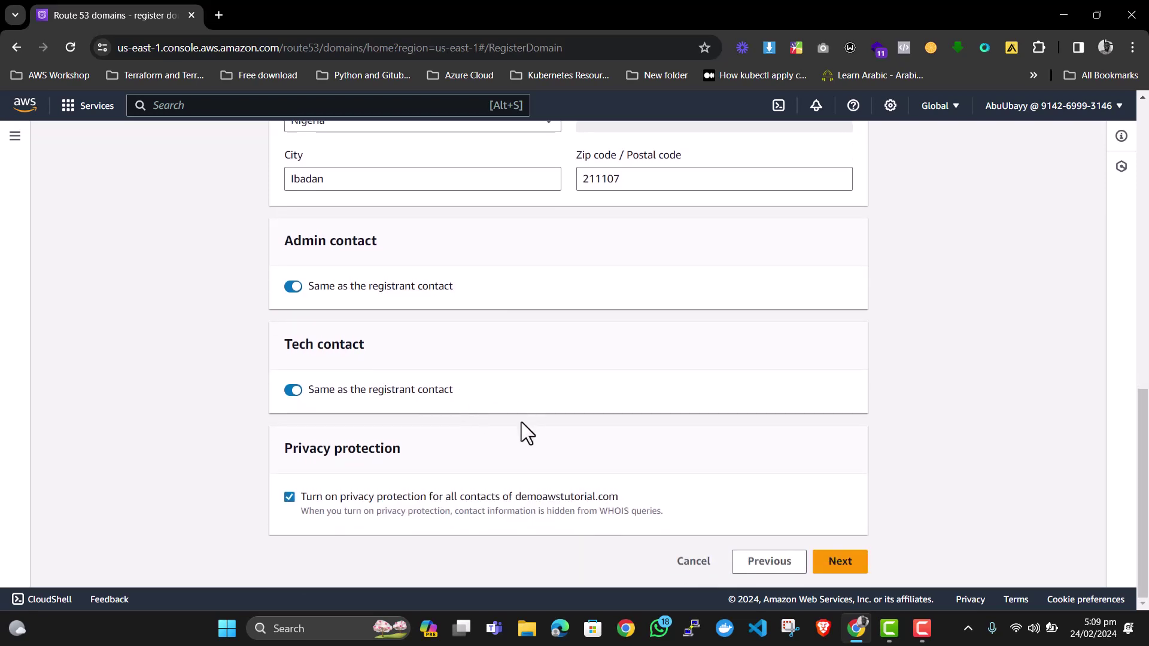
pyautogui.click(839, 563)
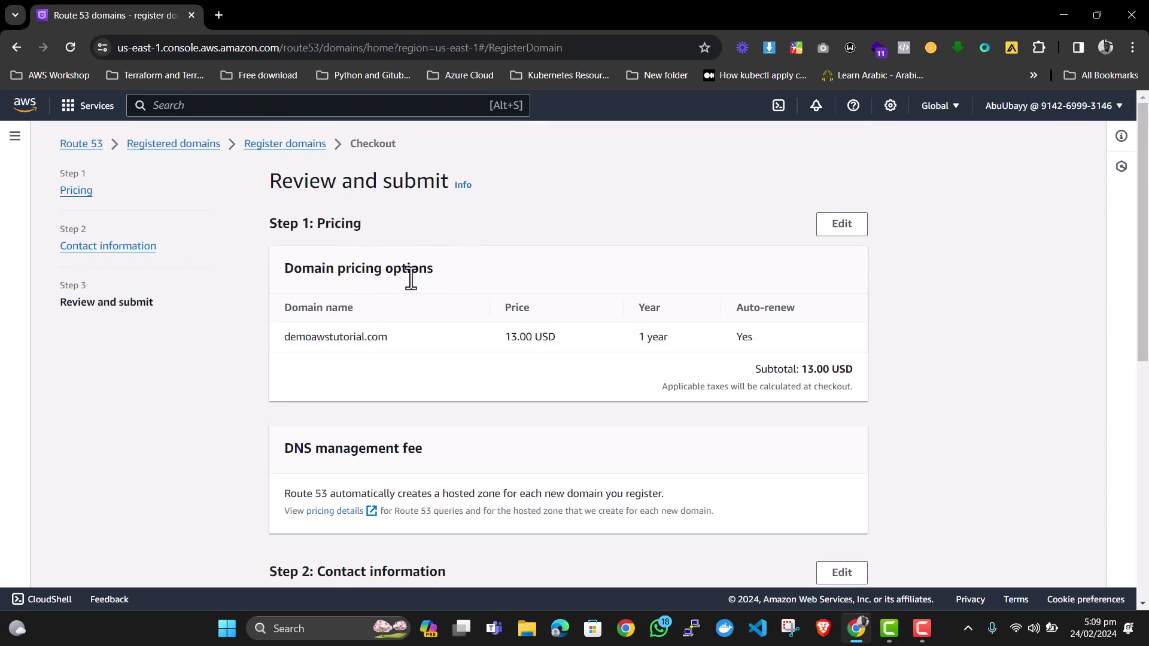
pyautogui.scroll(-5, 426, 282)
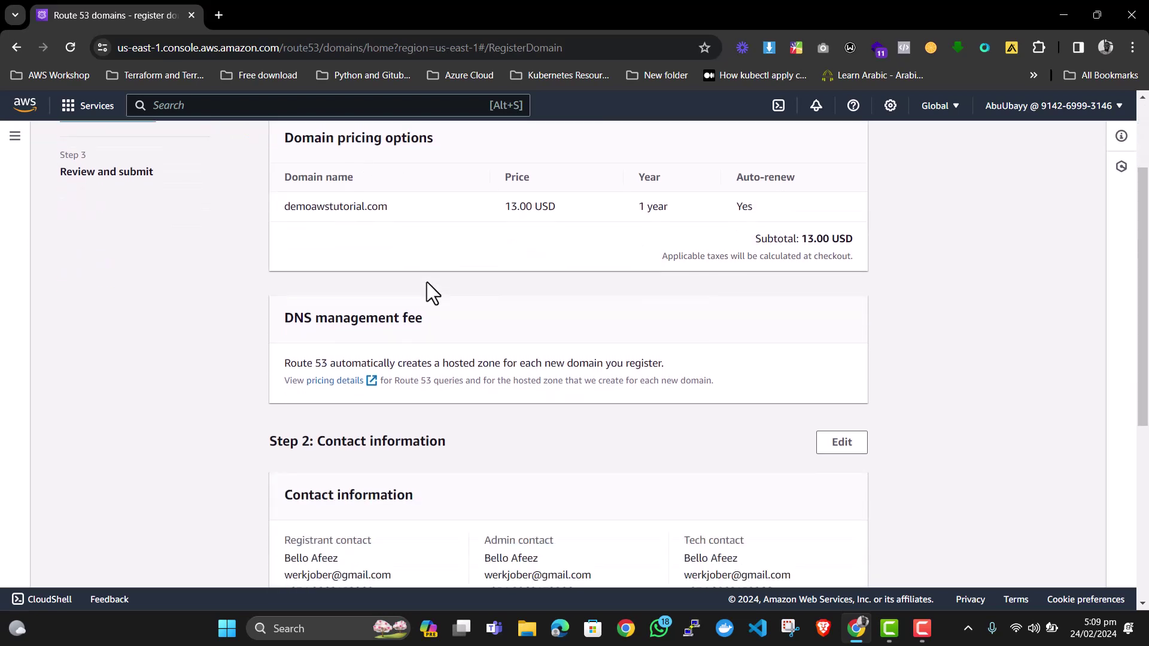
pyautogui.scroll(-3, 426, 282)
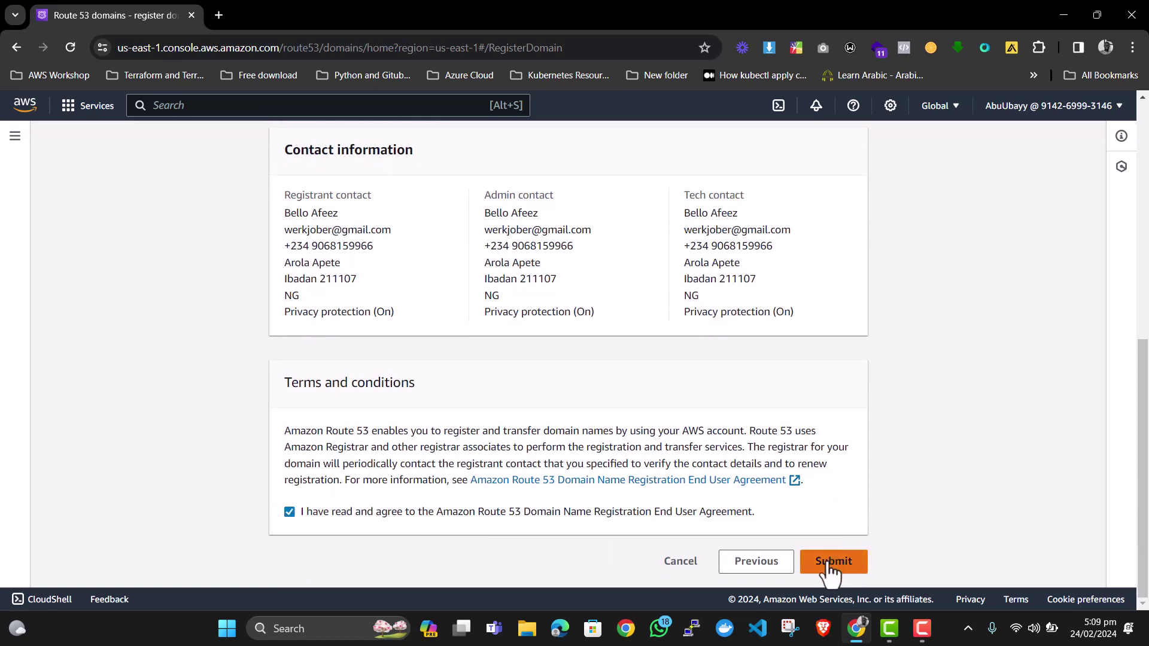
pyautogui.scroll(10, 623, 493)
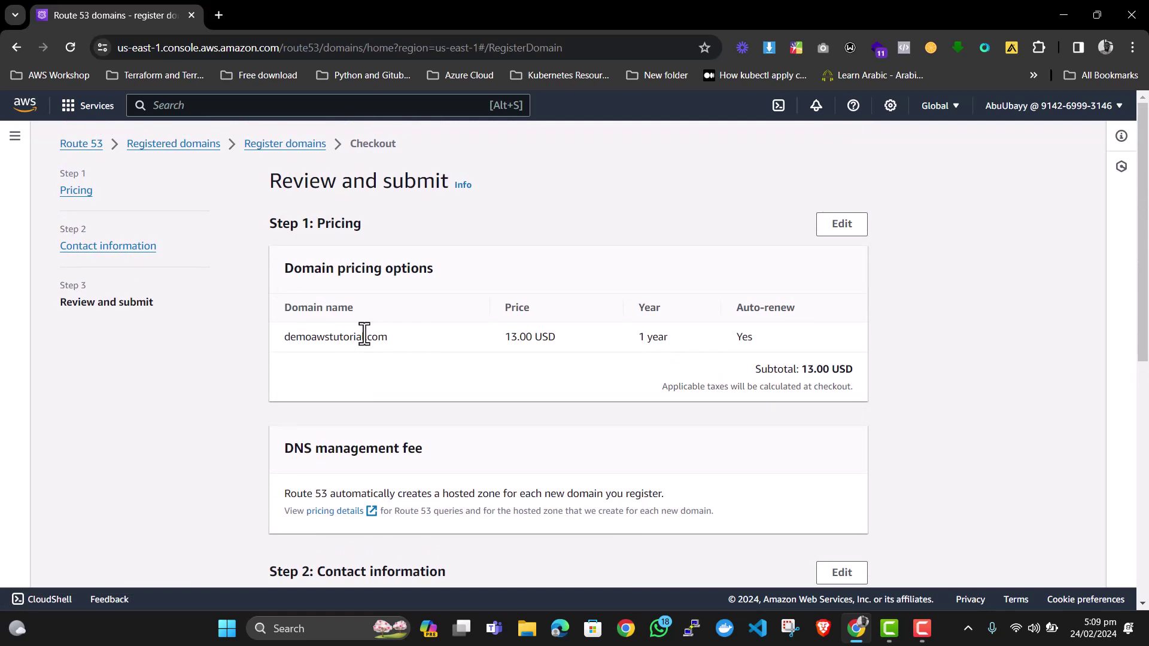
# Leave the unfinished domain checkout for the Route 53 Dashboard.
pyautogui.click(13, 136)
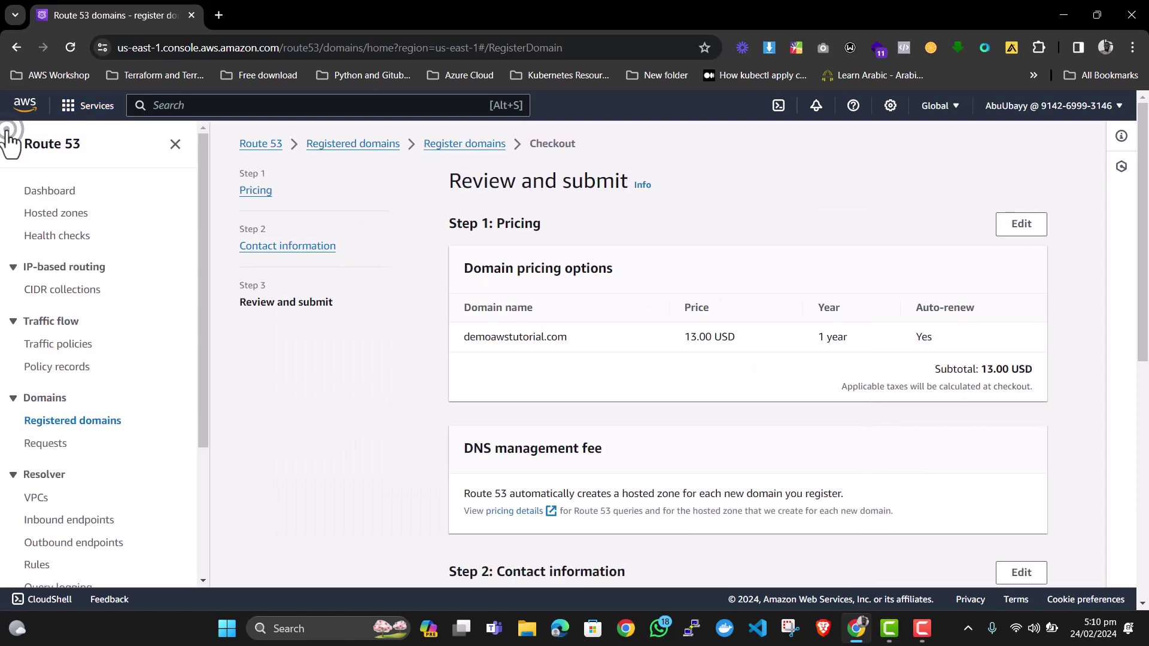
pyautogui.click(54, 191)
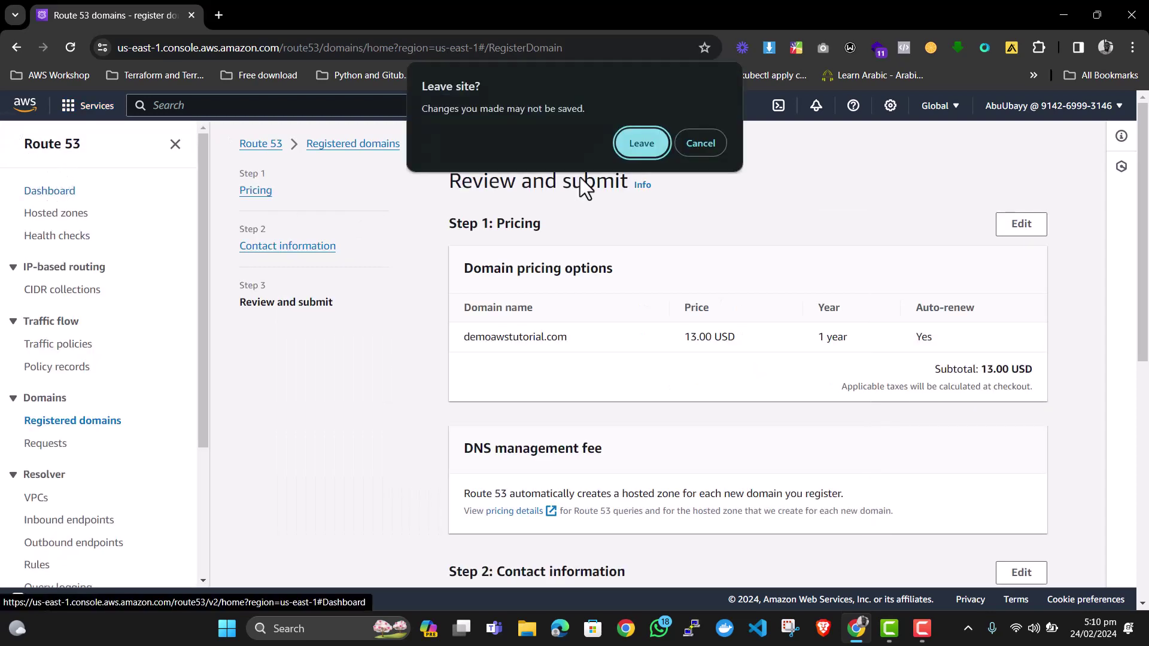
pyautogui.click(627, 144)
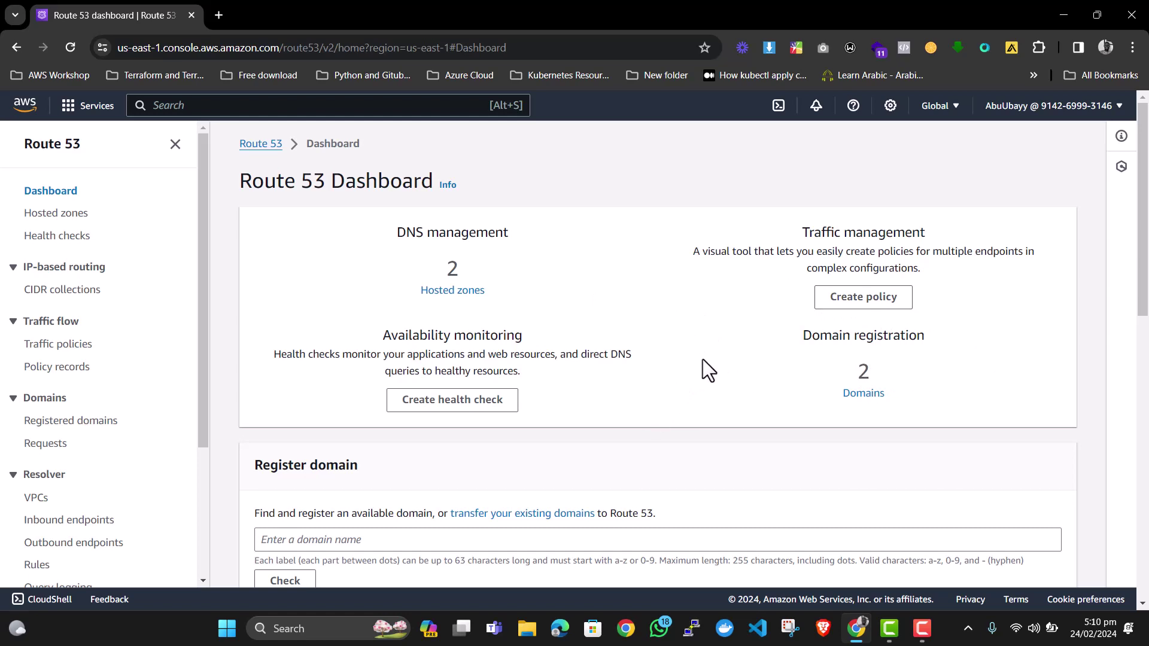
pyautogui.rightClick(22, 109)
# Open console home in a new tab and go to Lightsail via a 'lightsail' search.
pyautogui.click(82, 119)
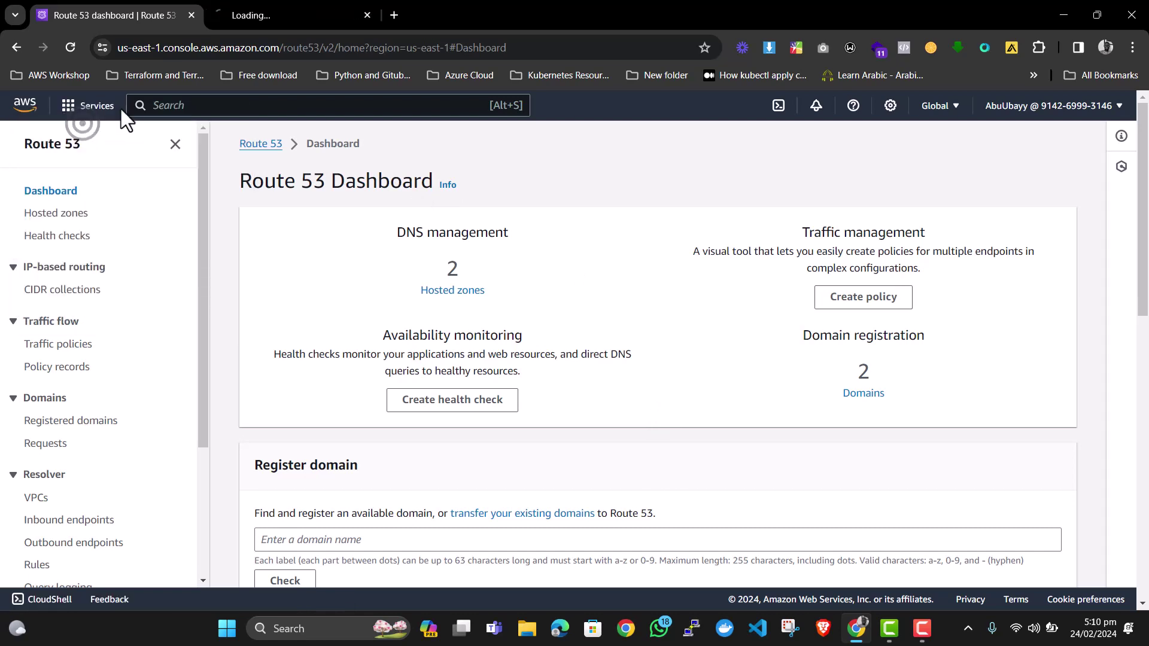
pyautogui.click(270, 18)
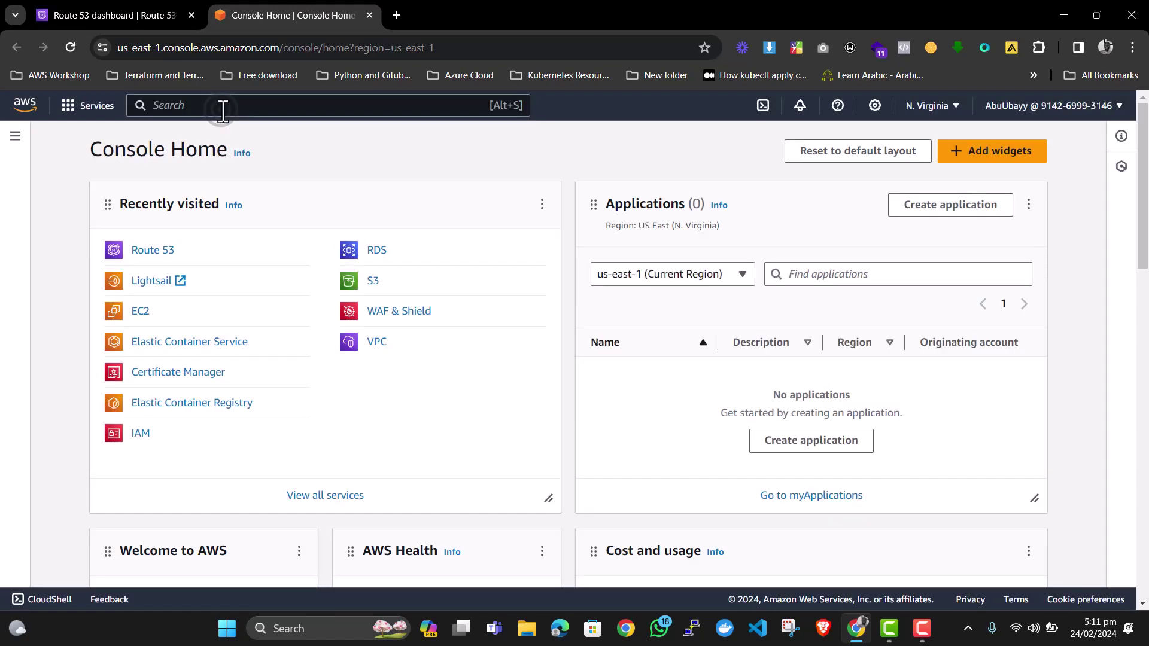
pyautogui.click(223, 106)
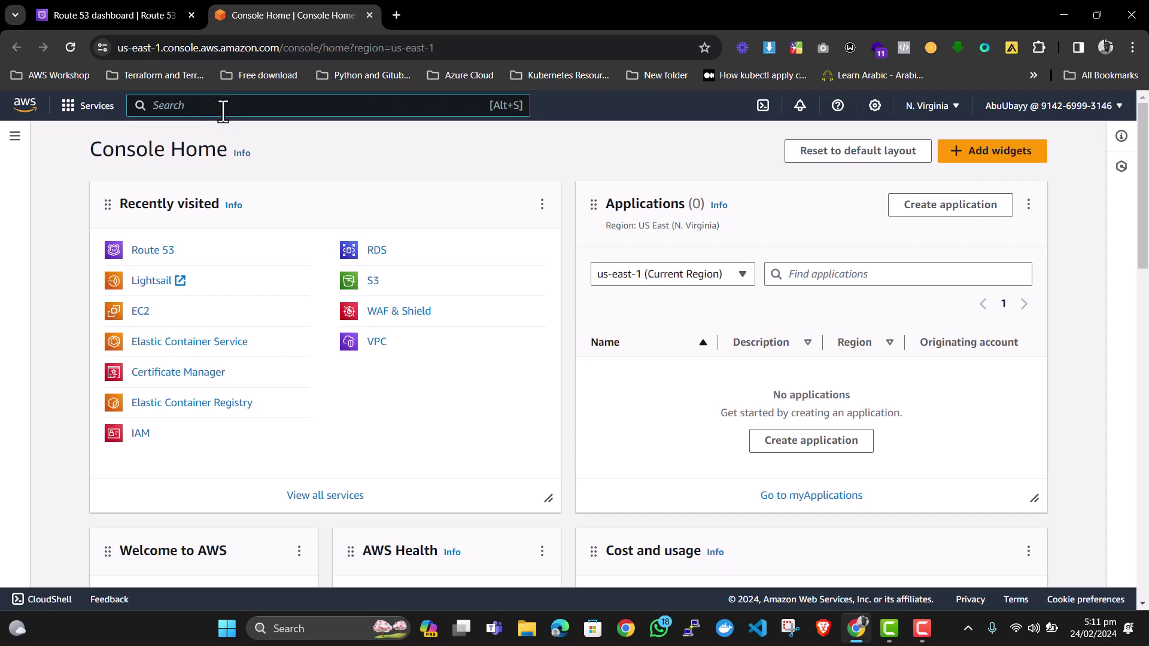
pyautogui.write('lights')
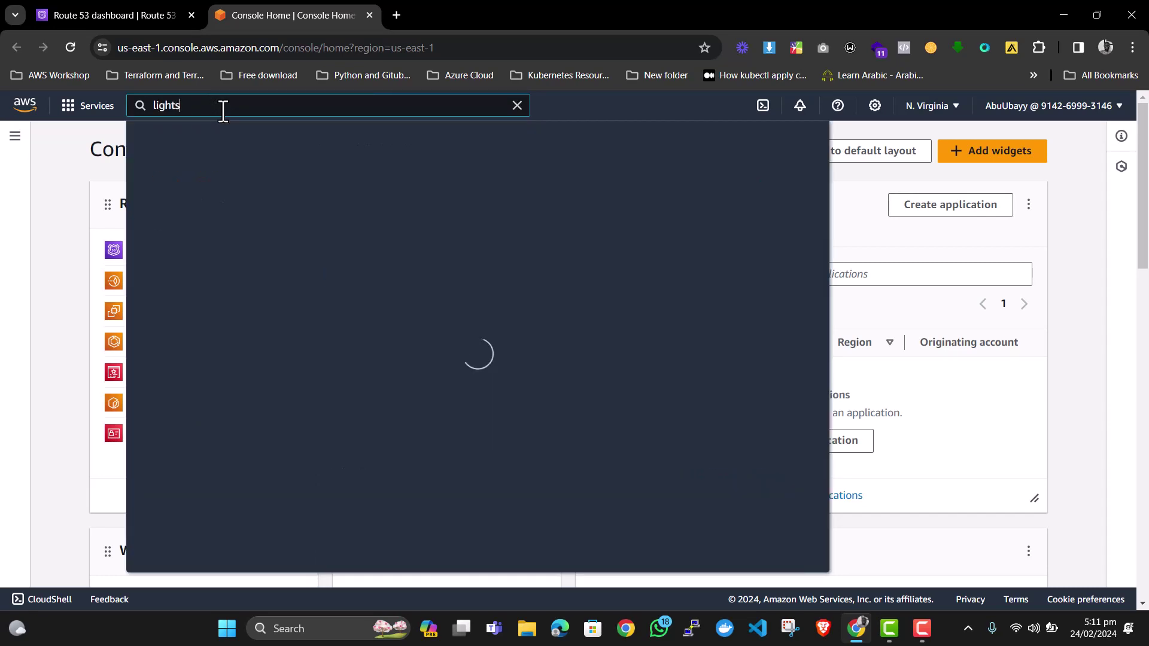
pyautogui.write('ail')
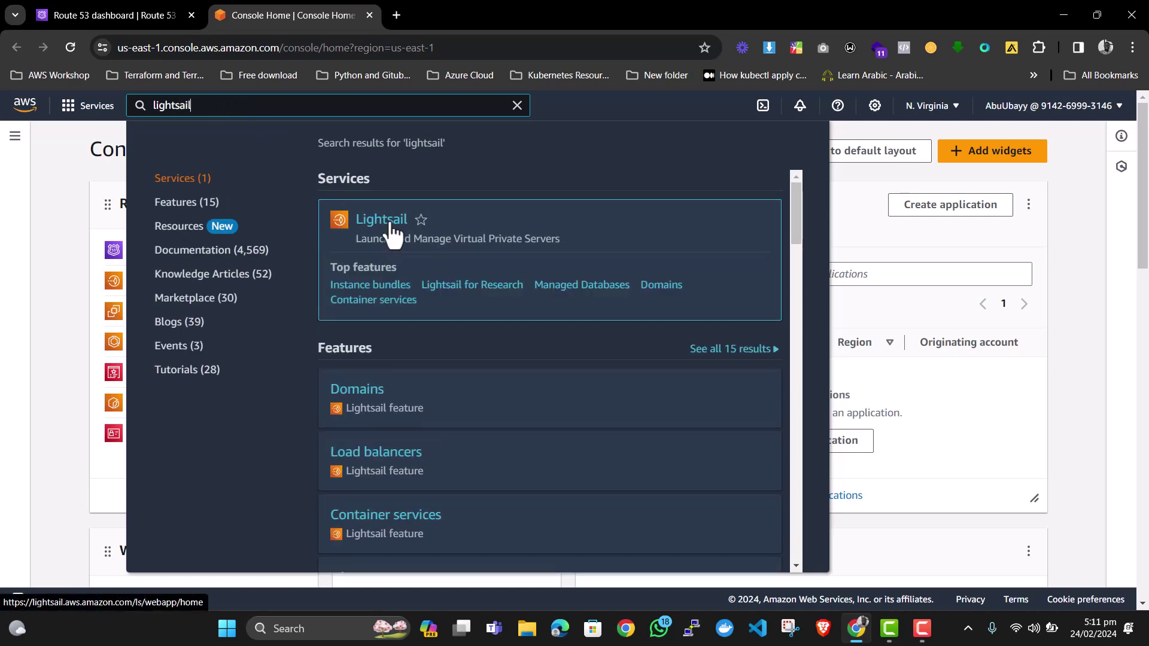
pyautogui.click(389, 222)
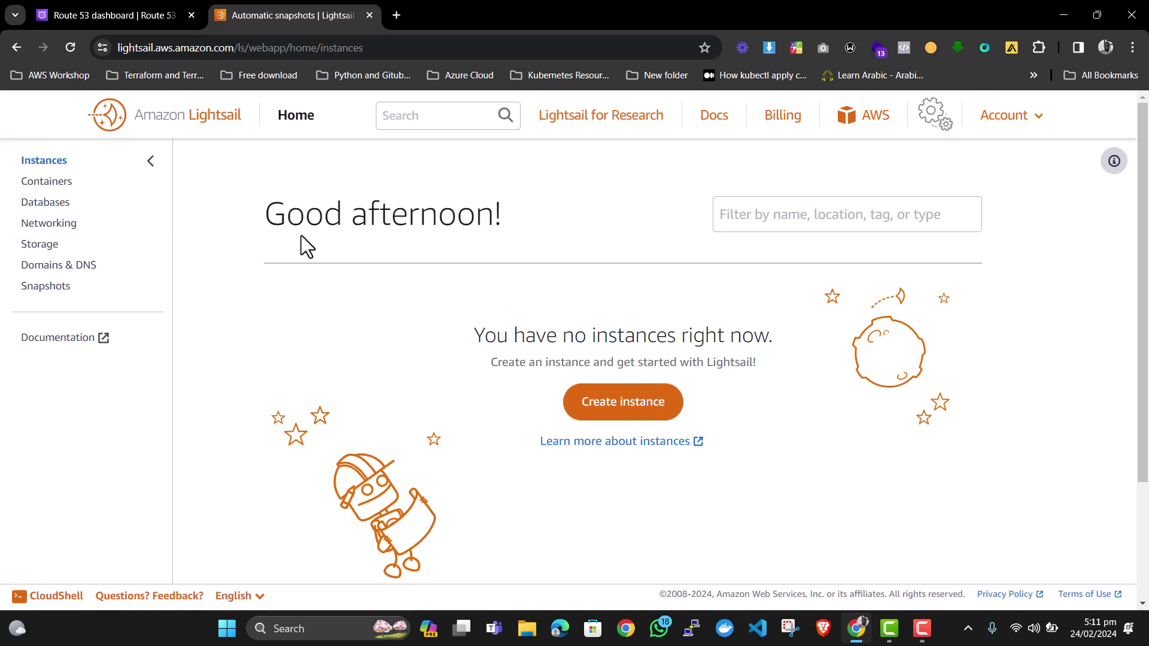
pyautogui.click(54, 197)
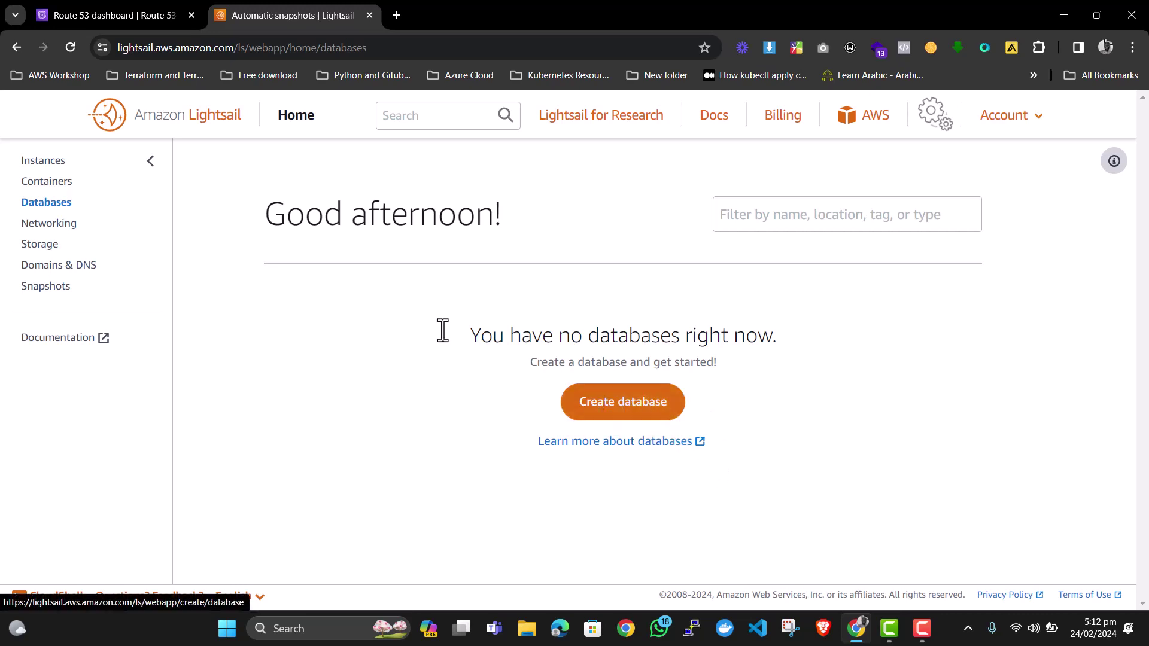
pyautogui.click(56, 223)
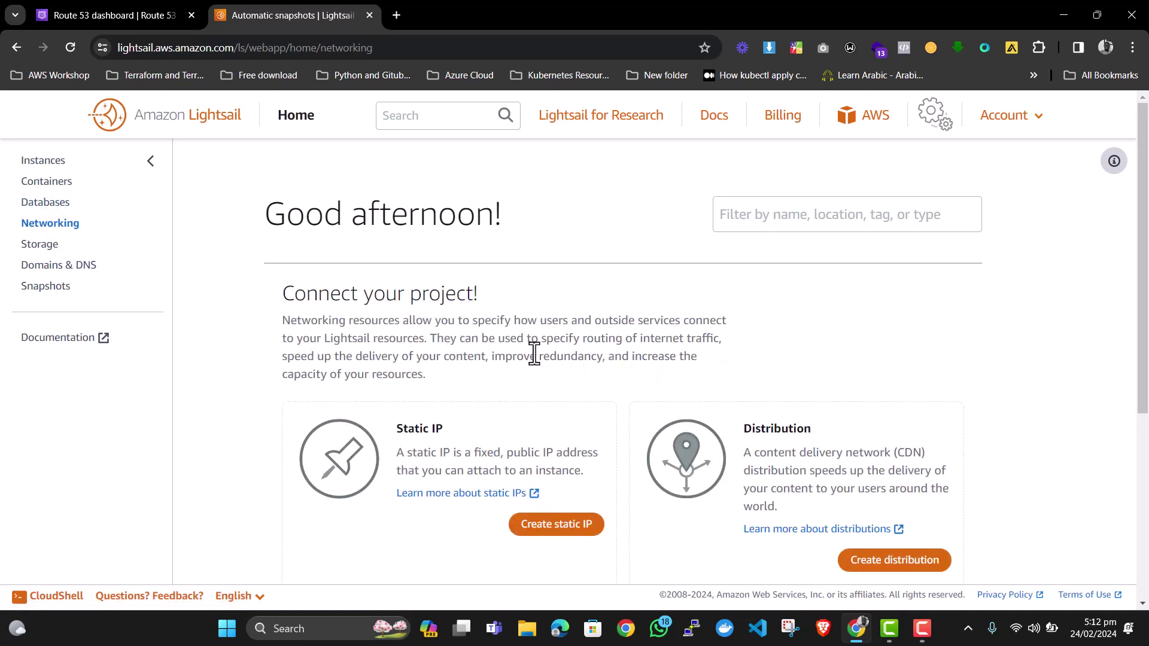
pyautogui.scroll(-1, 534, 353)
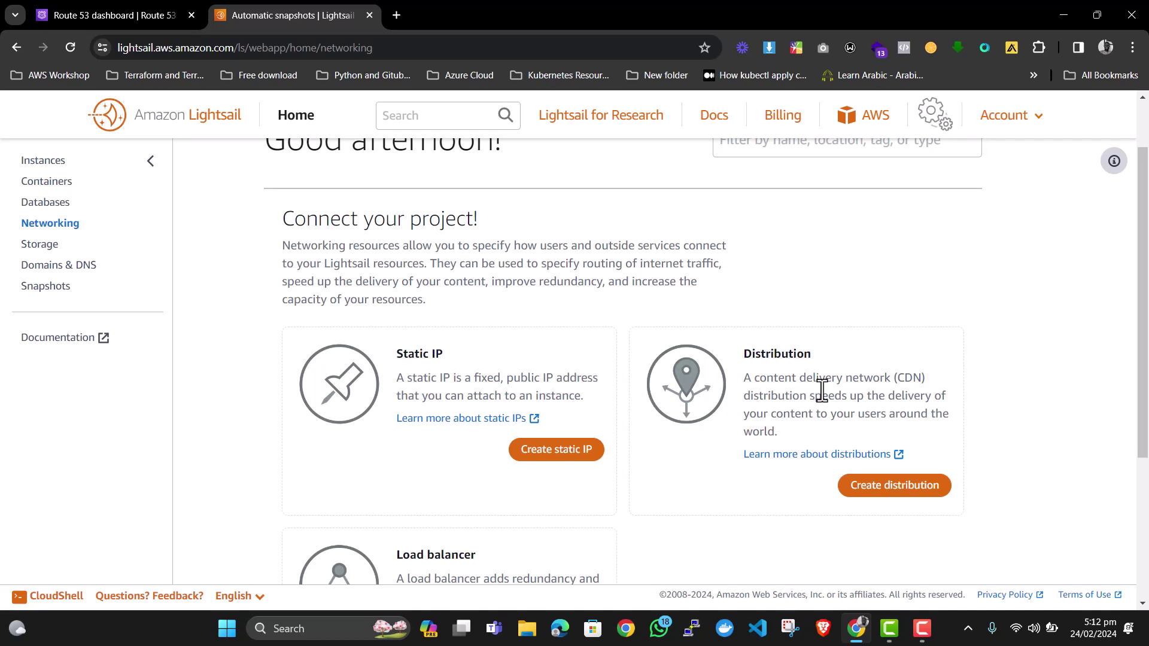
pyautogui.scroll(-4, 784, 372)
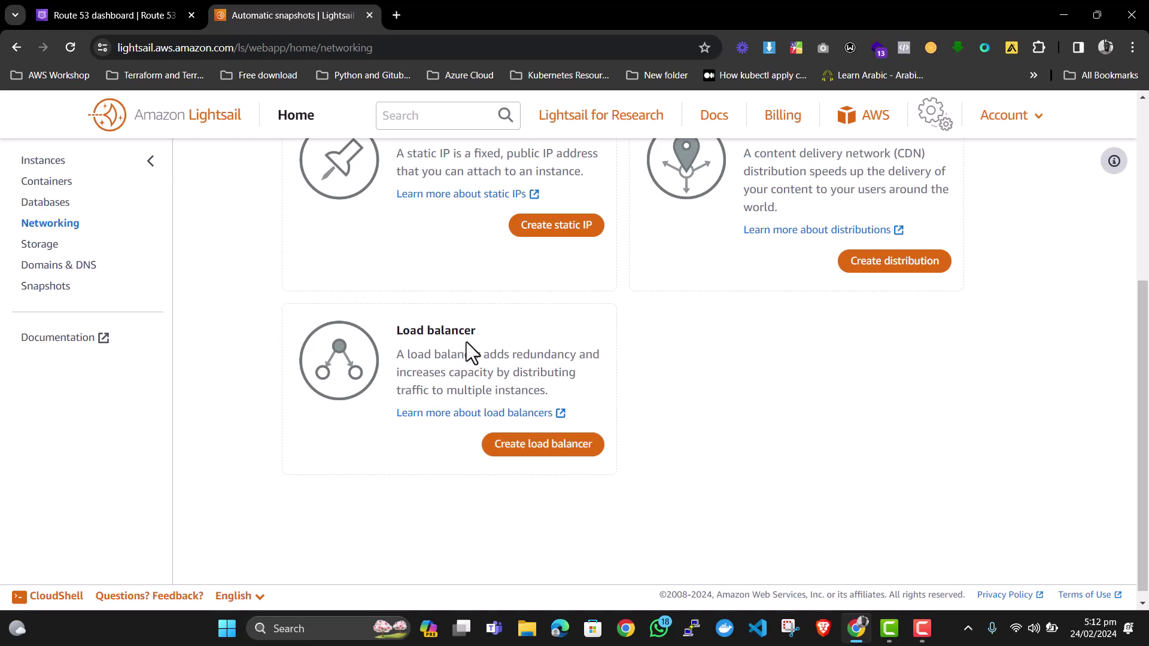
pyautogui.click(37, 244)
pyautogui.scroll(-2, 413, 284)
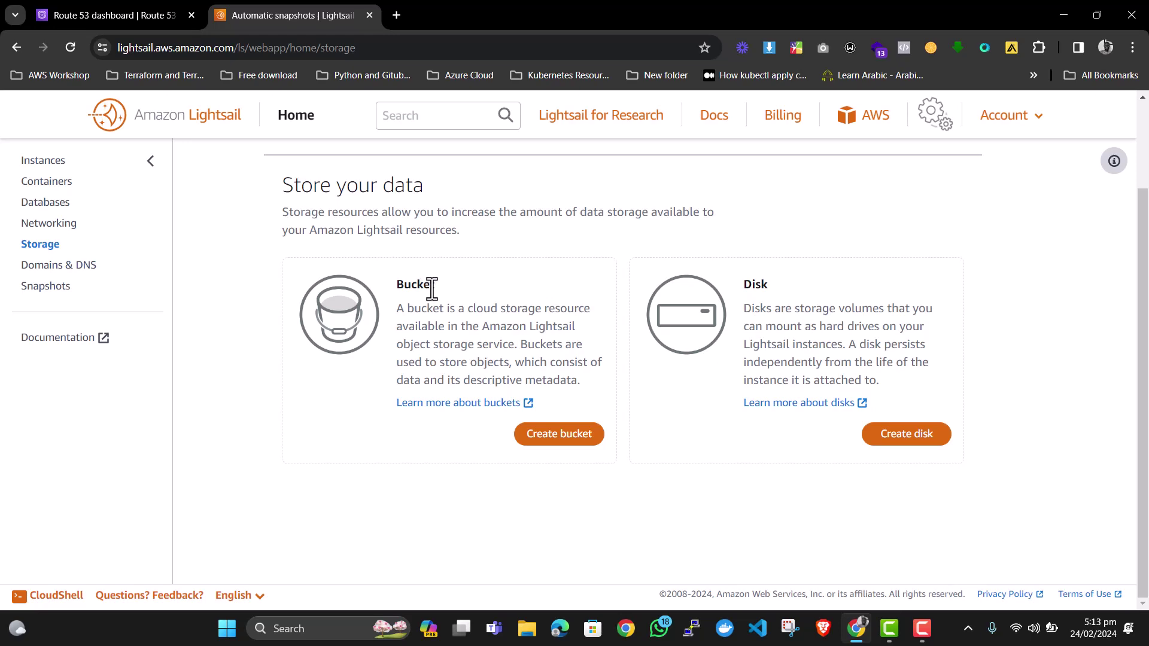
pyautogui.click(51, 265)
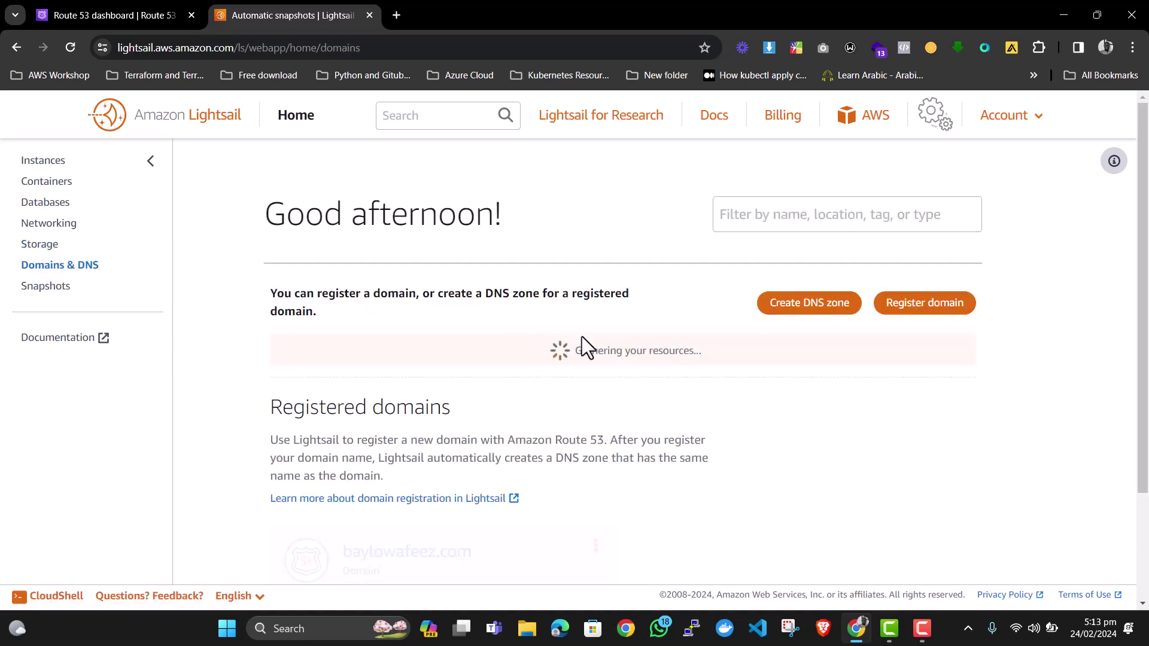
pyautogui.scroll(-2, 483, 439)
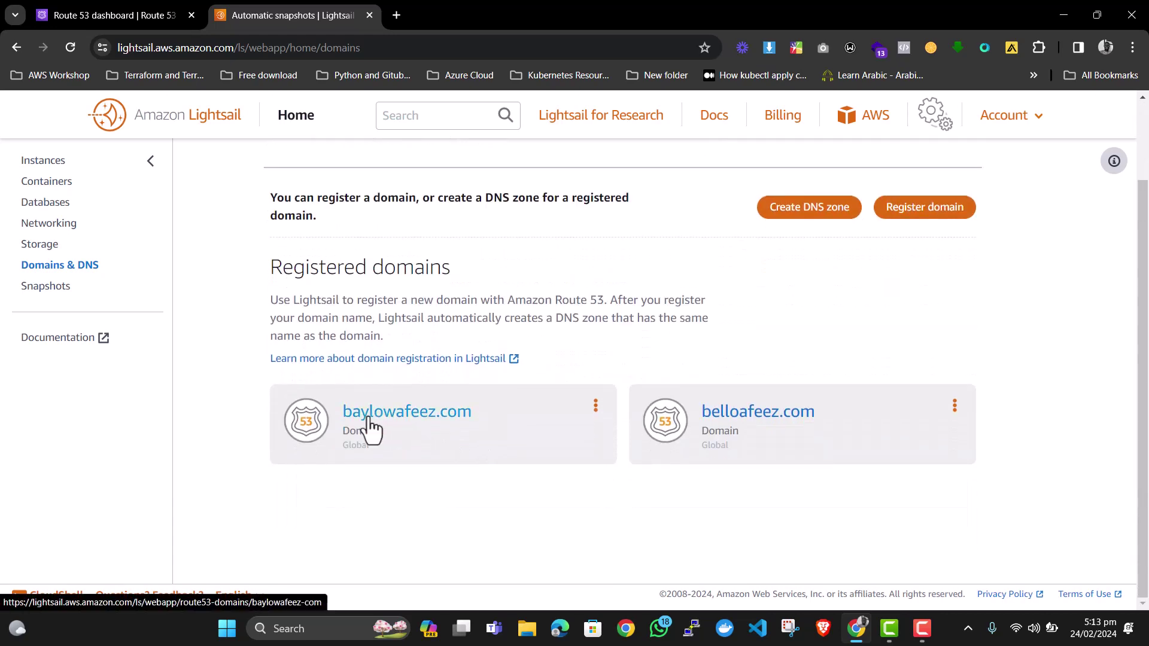
pyautogui.click(45, 287)
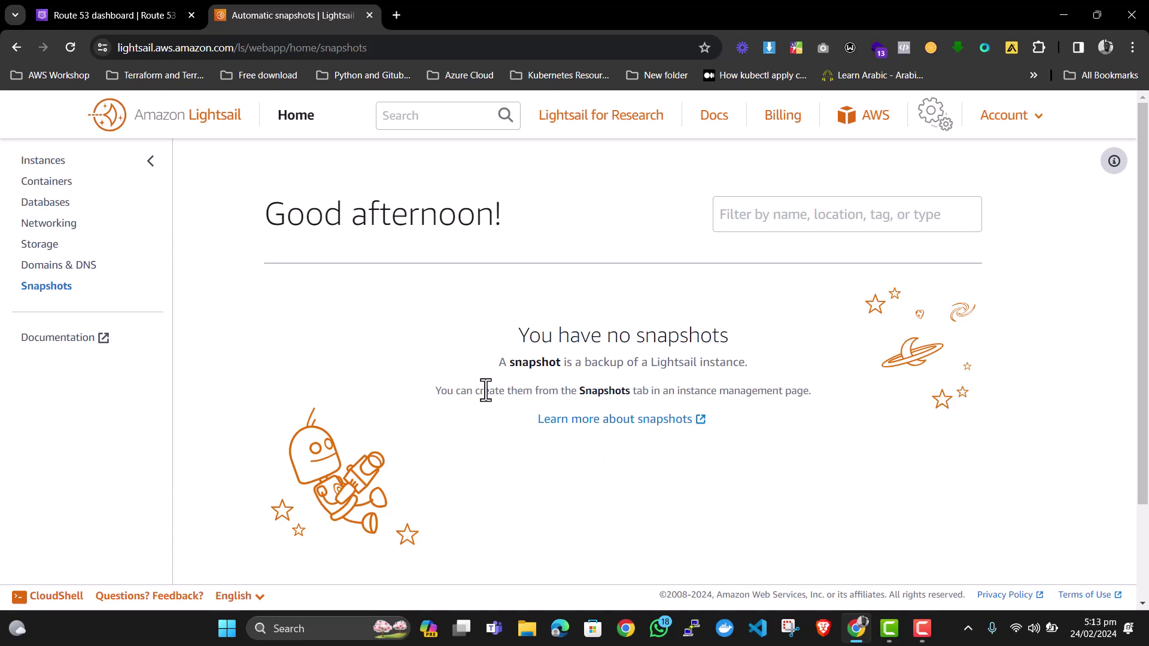
pyautogui.click(42, 159)
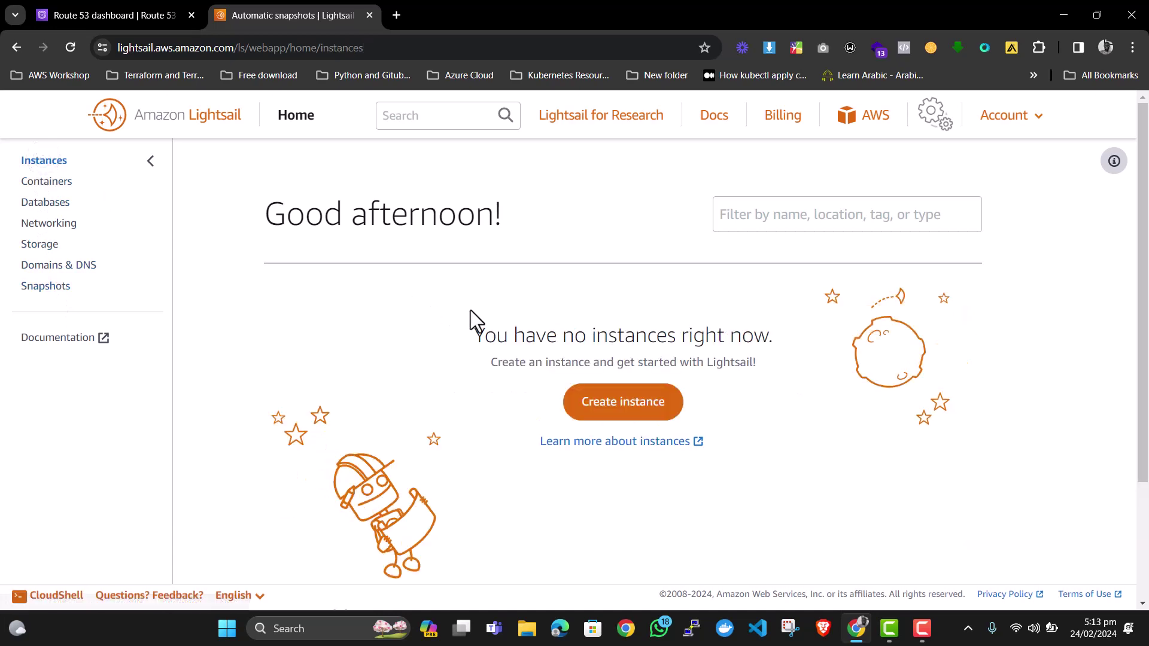
pyautogui.click(615, 412)
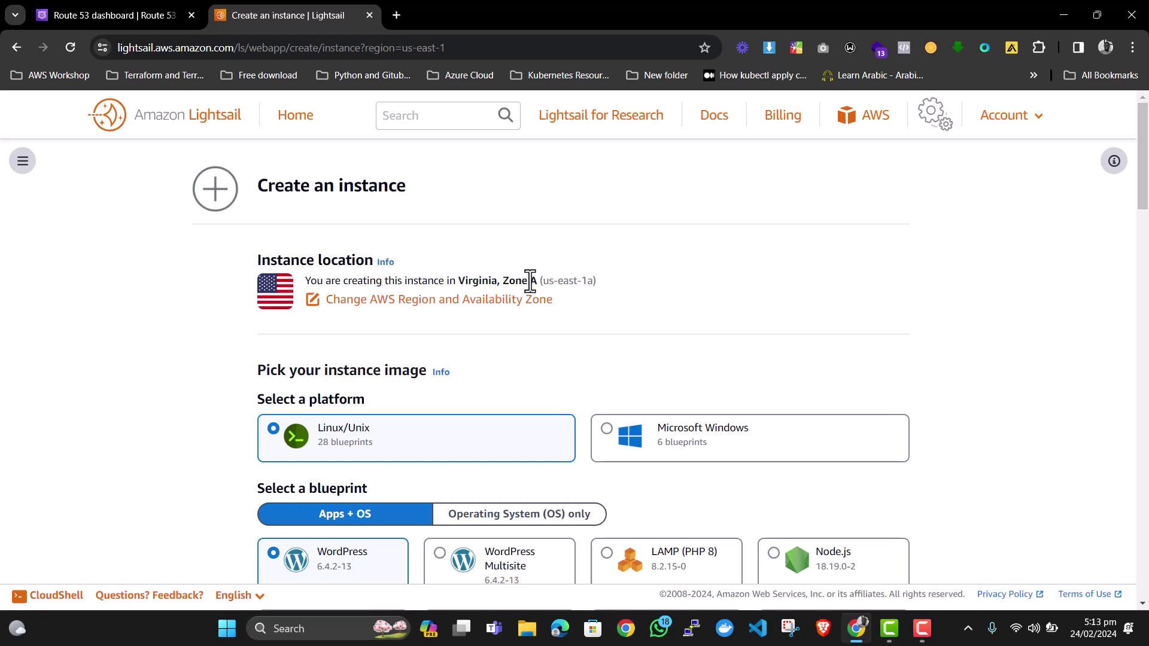
pyautogui.scroll(-1, 569, 293)
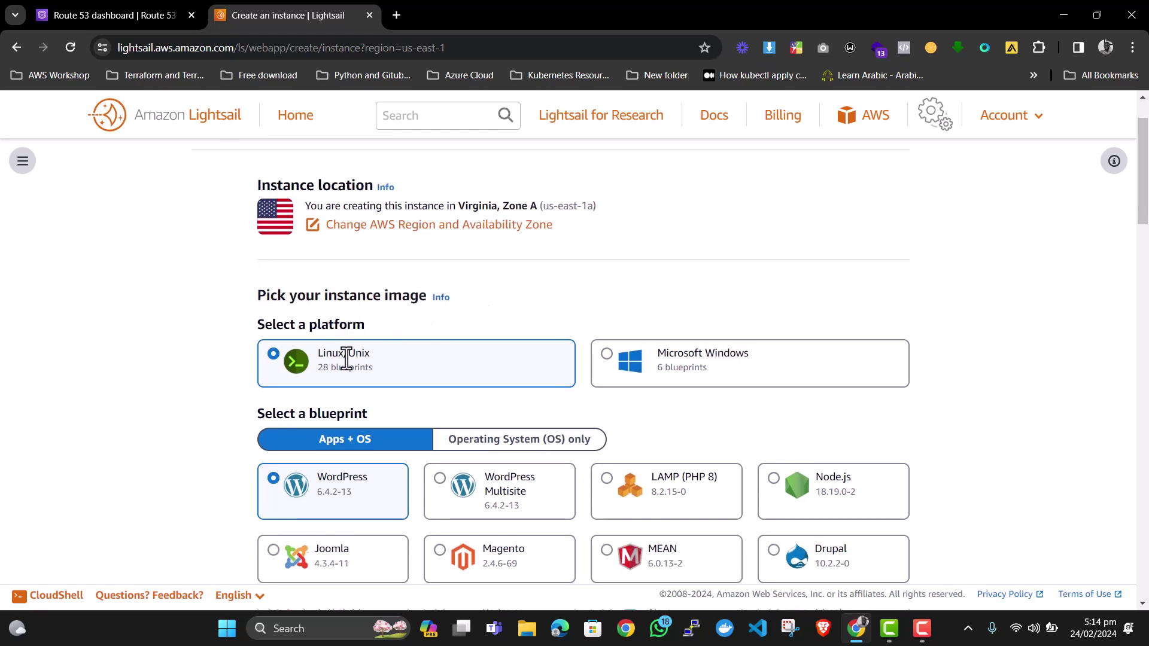
pyautogui.scroll(-1, 346, 365)
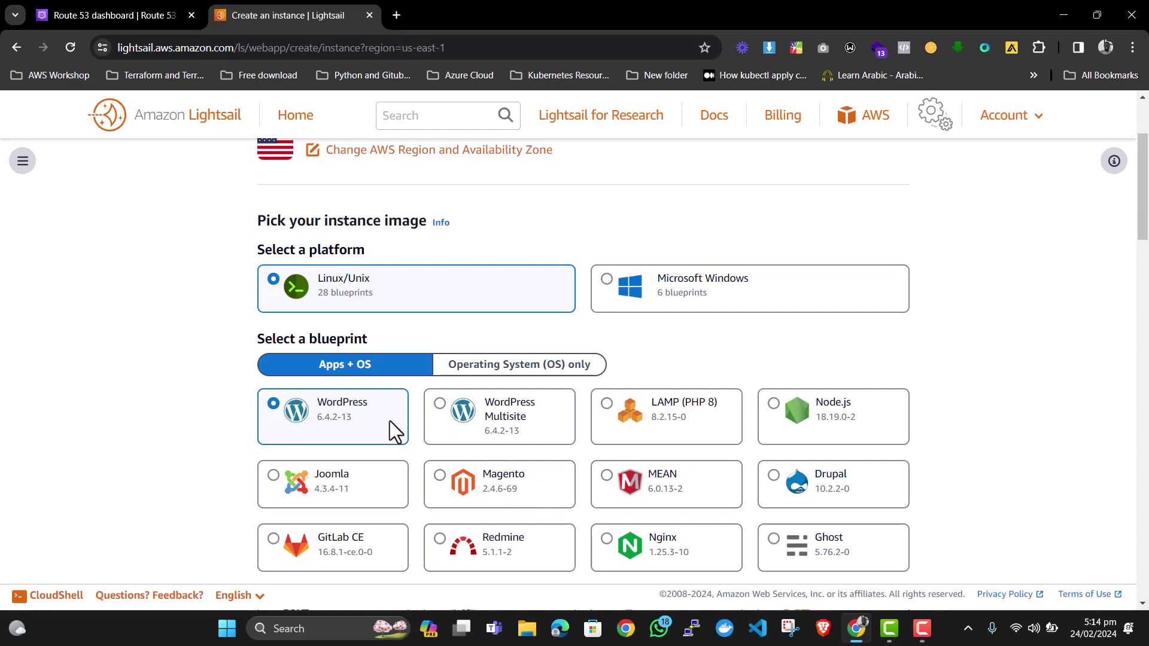
pyautogui.scroll(-5, 361, 422)
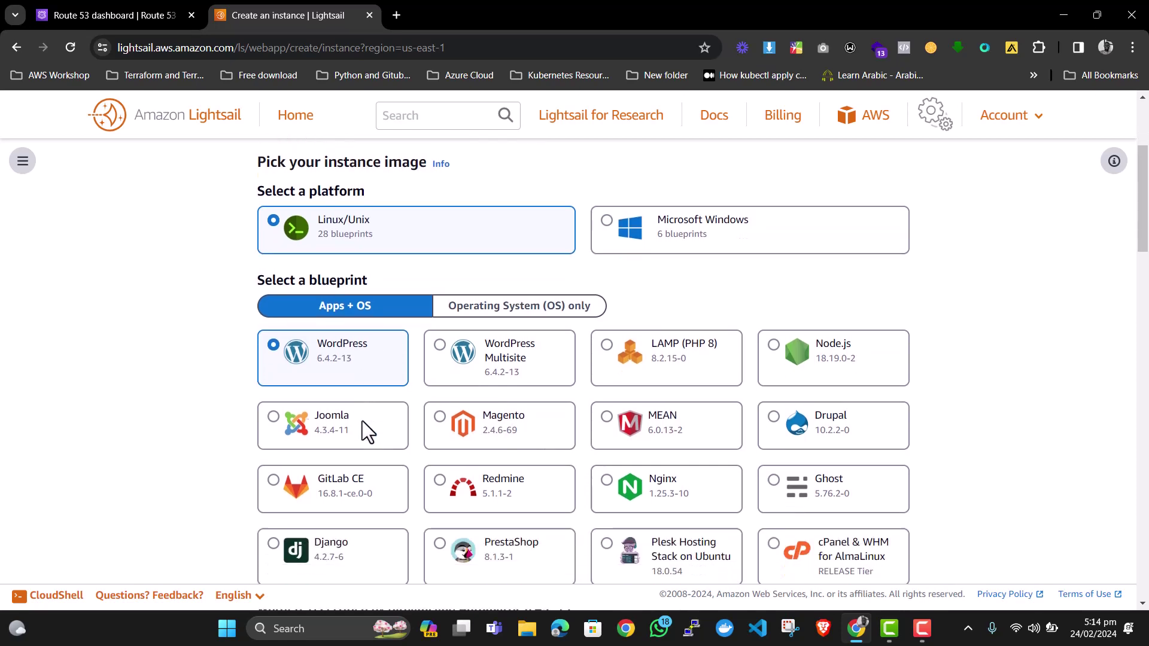
pyautogui.scroll(-4, 361, 421)
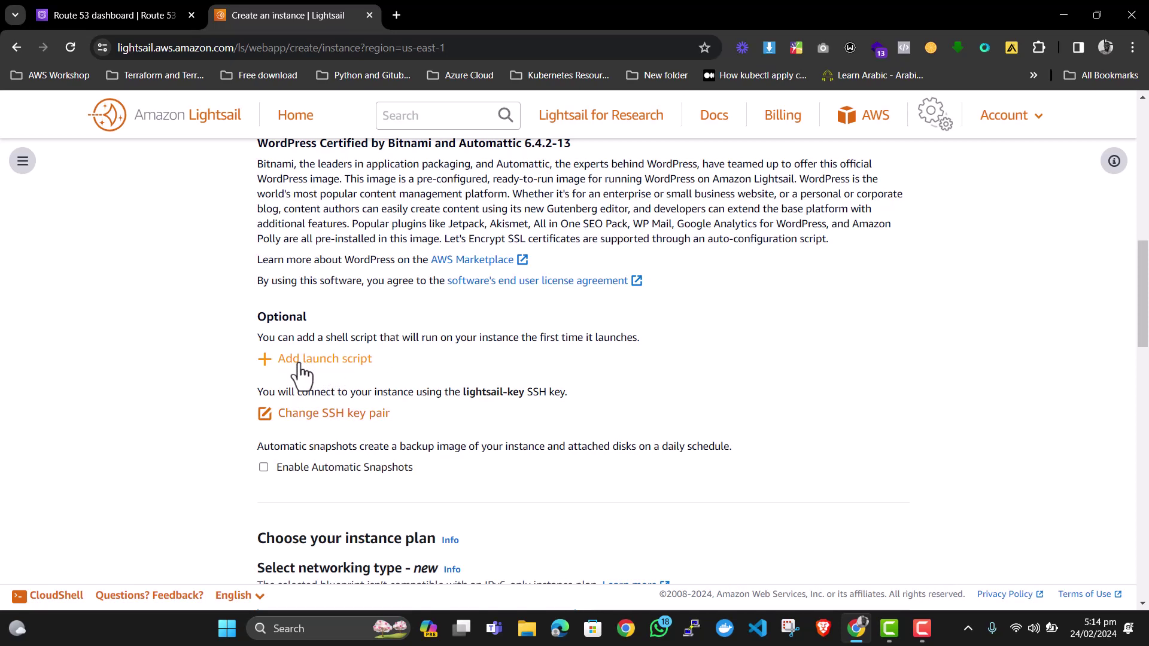
pyautogui.scroll(-1, 302, 374)
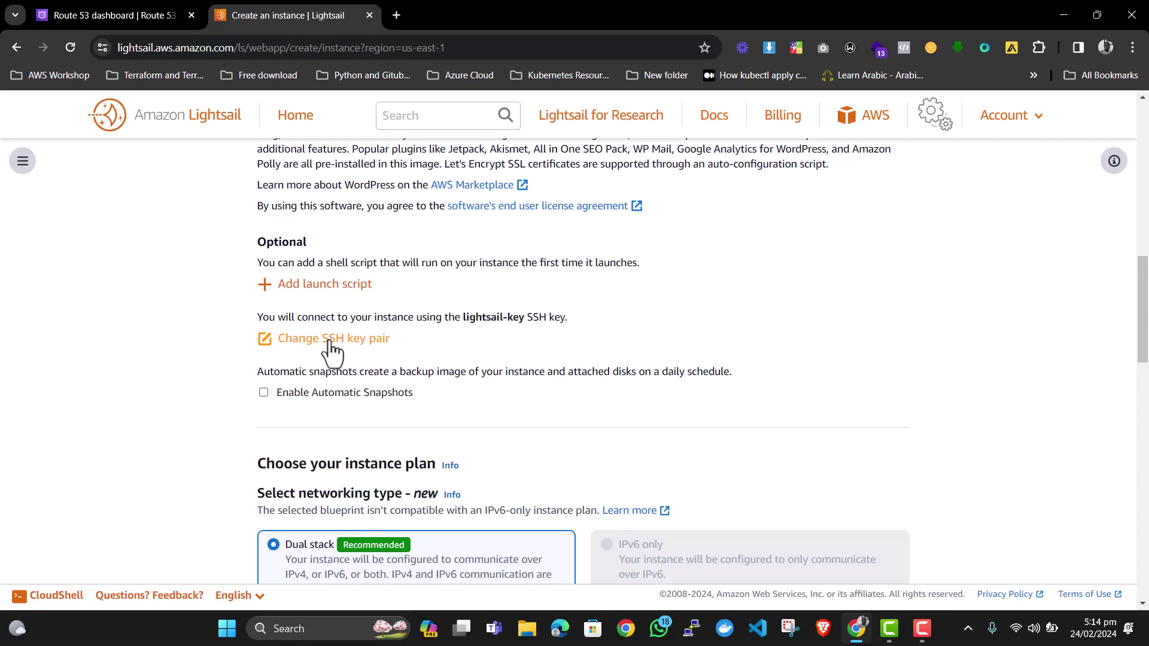
pyautogui.scroll(-1, 328, 344)
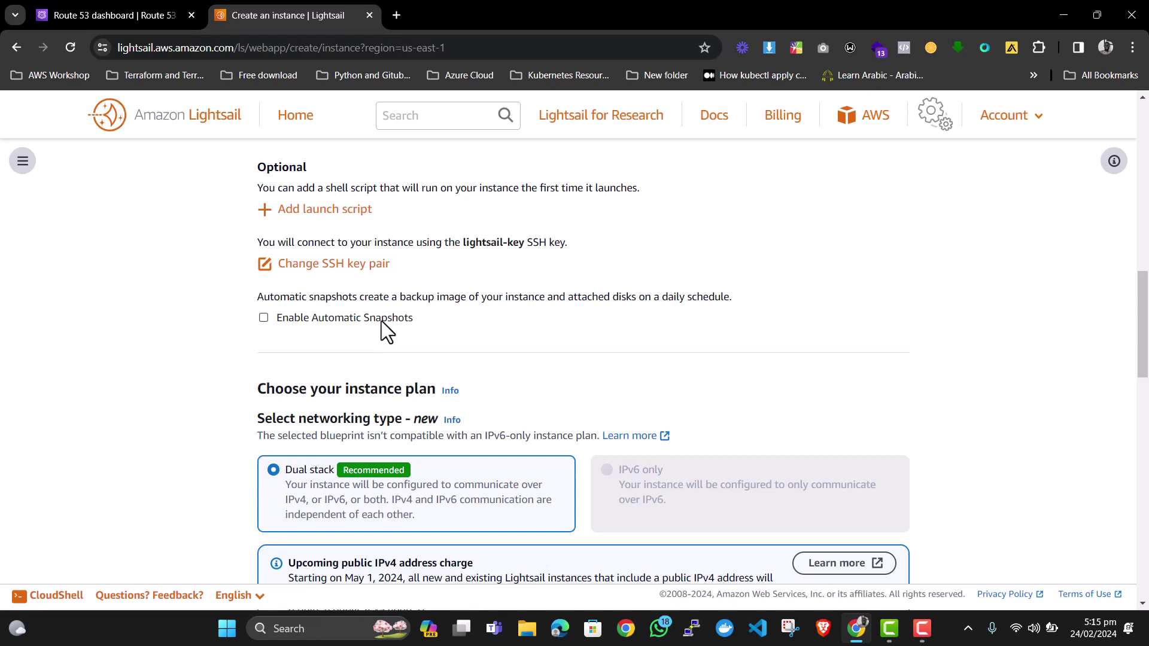
# Choose the $3.5 USD per month plan and create the WordPress-1 instance.
pyautogui.scroll(-1, 382, 321)
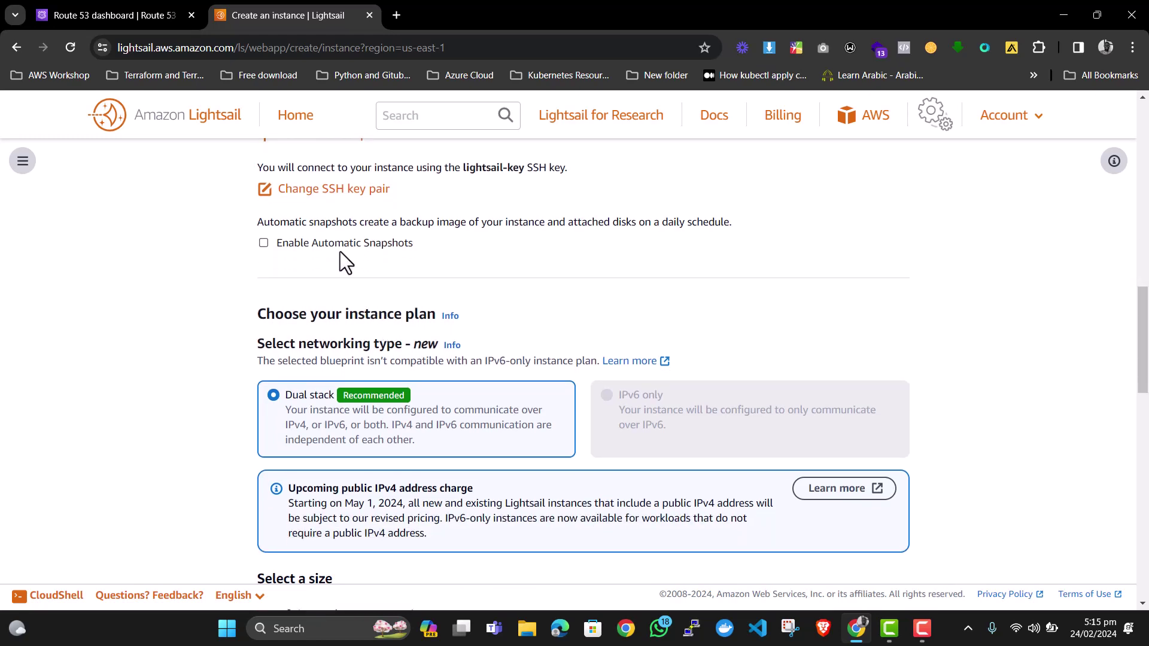
pyautogui.scroll(-1, 340, 251)
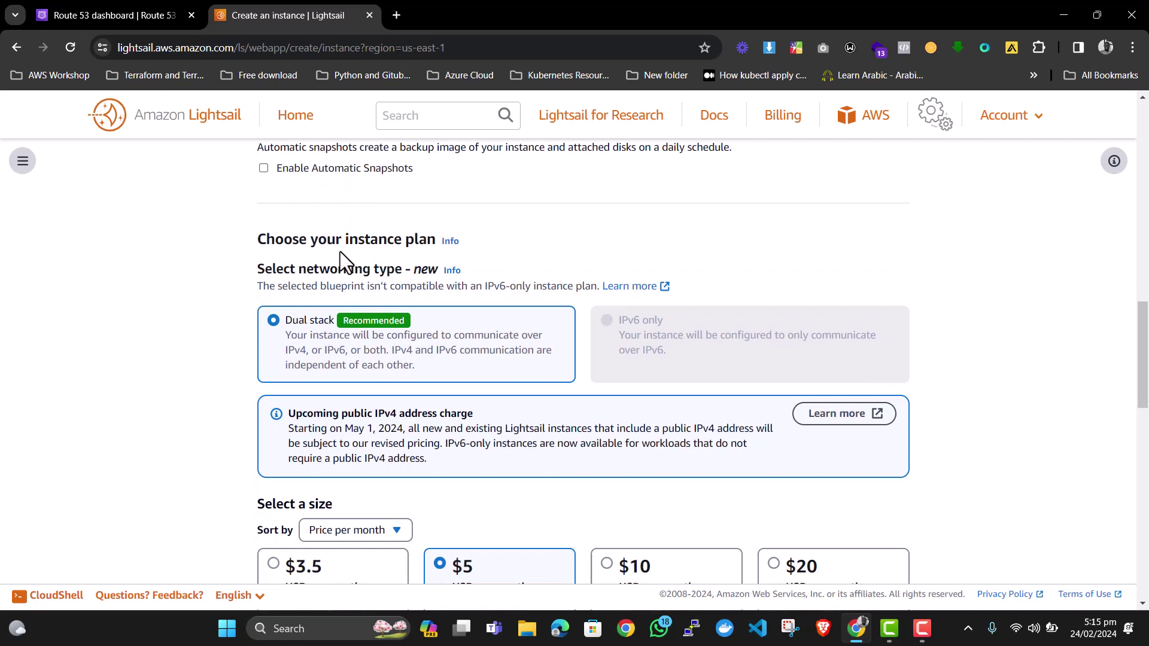
pyautogui.scroll(-1, 325, 300)
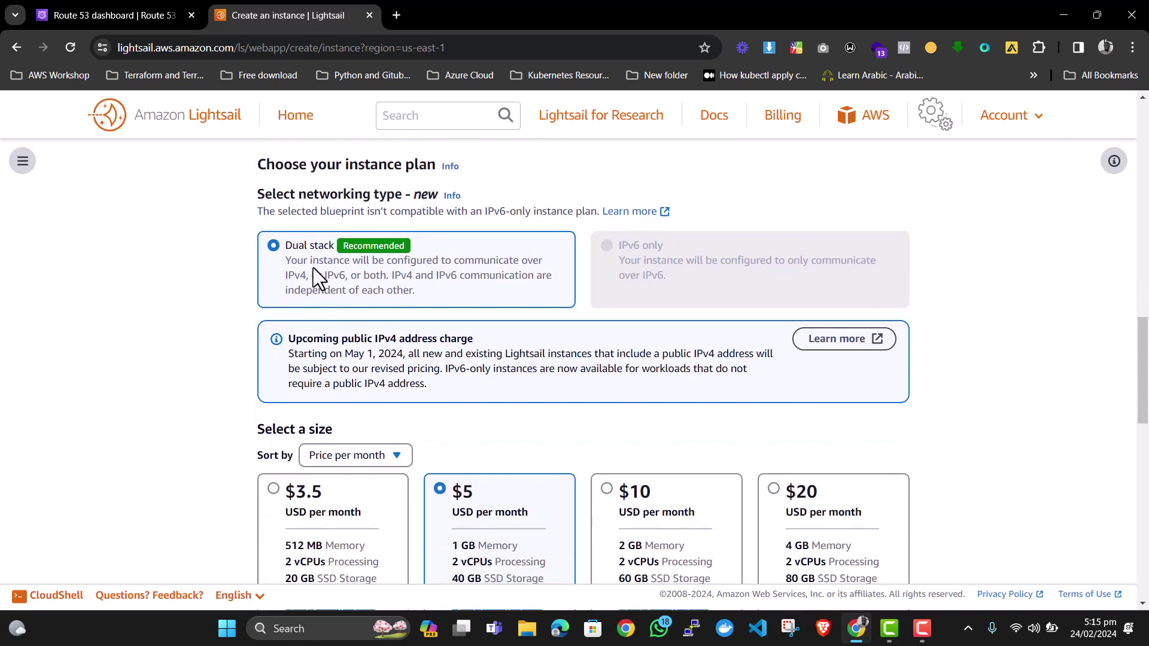
pyautogui.scroll(-1, 336, 245)
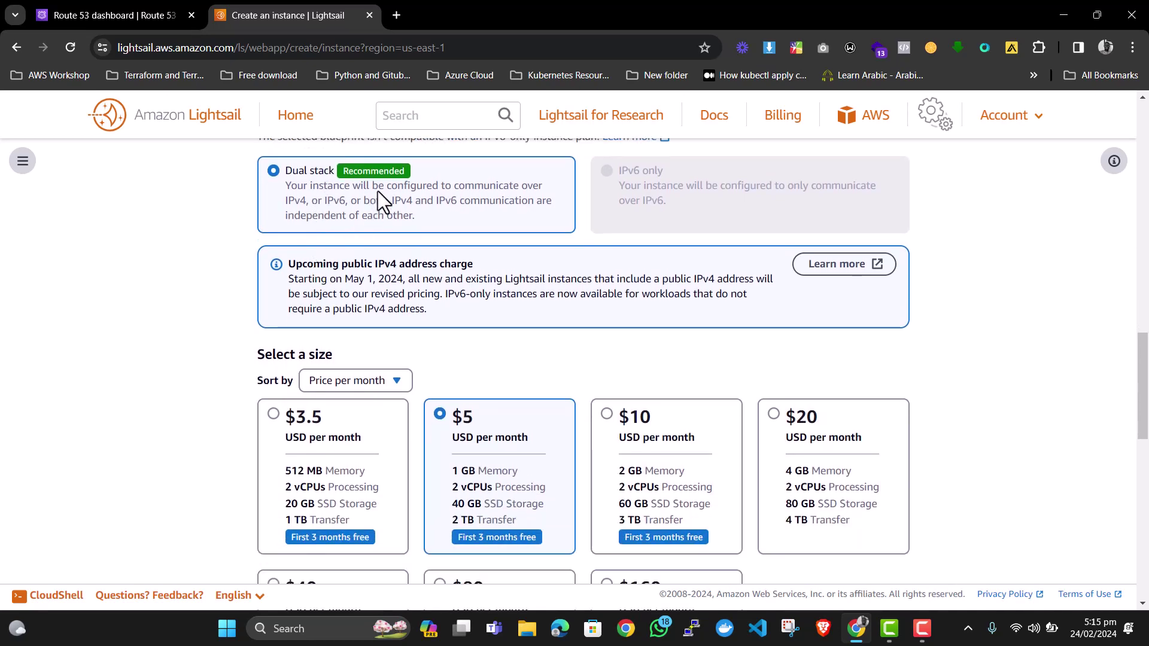
pyautogui.scroll(1, 378, 198)
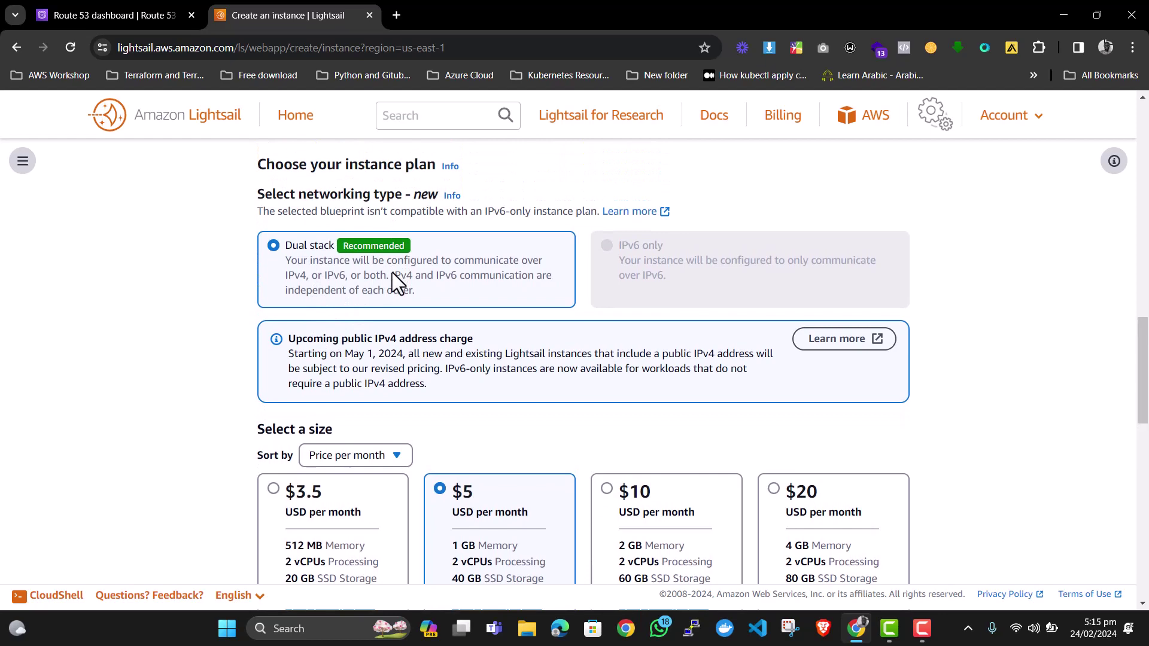
pyautogui.scroll(-3, 392, 272)
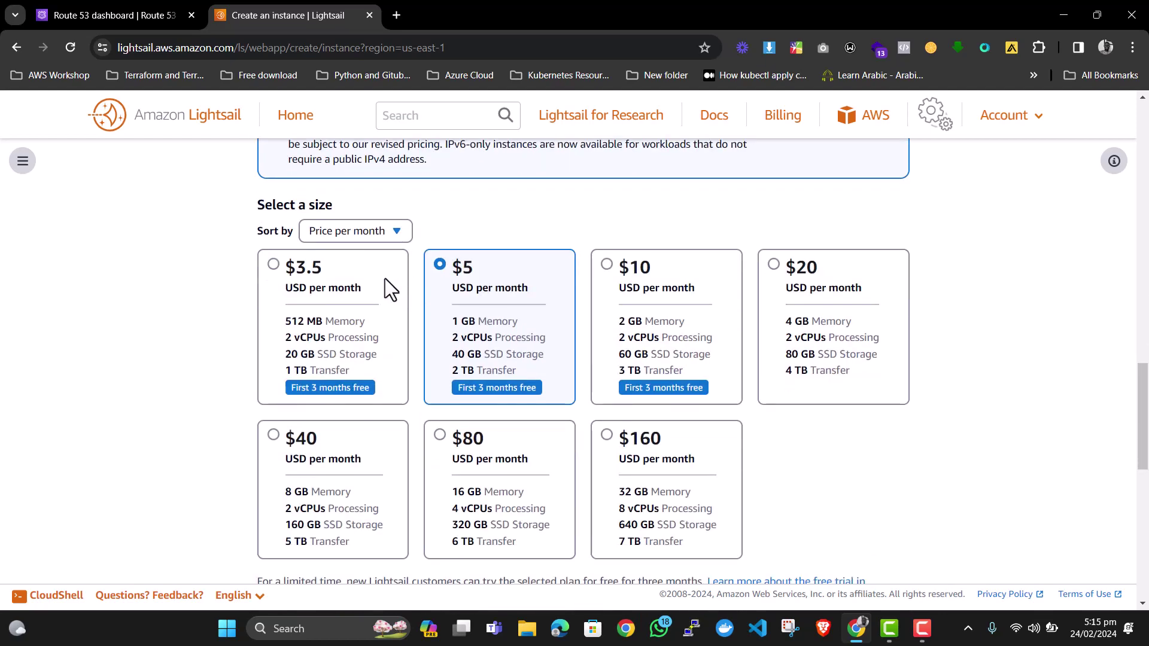
pyautogui.click(324, 289)
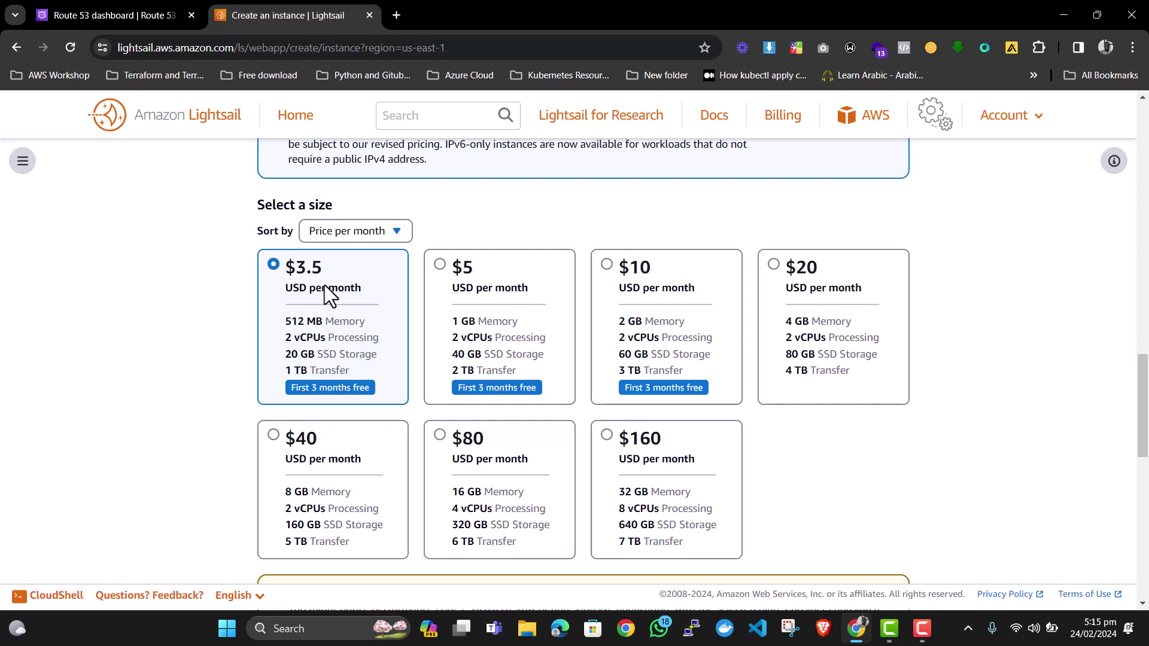
pyautogui.scroll(-4, 325, 287)
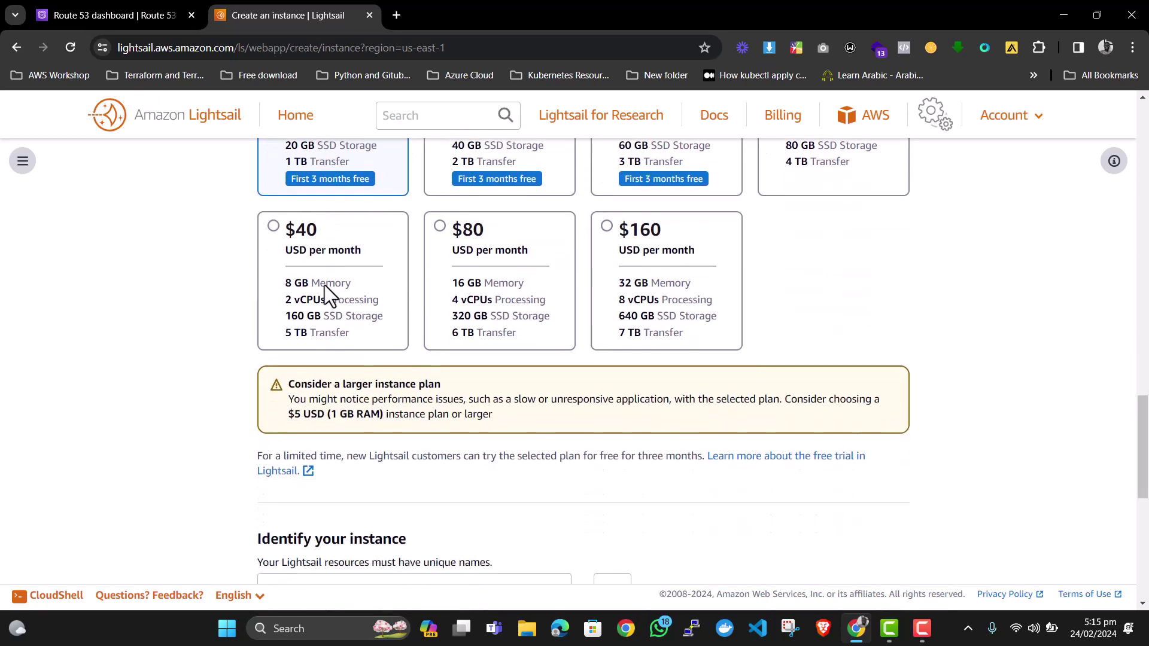
pyautogui.scroll(-3, 325, 286)
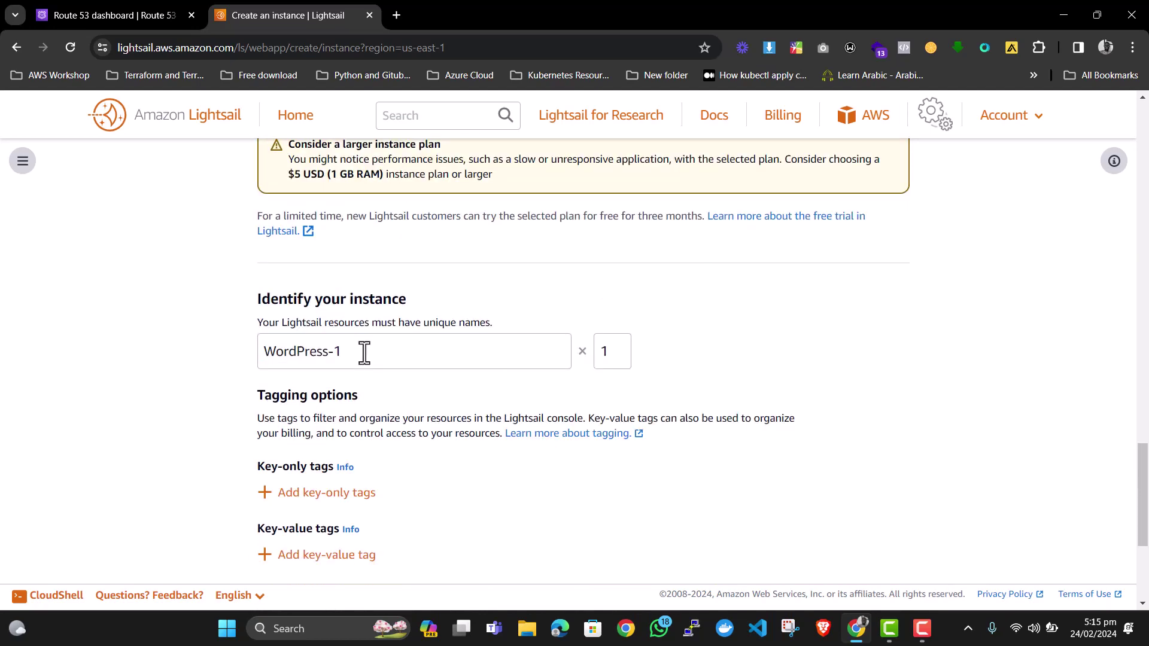
pyautogui.scroll(-3, 364, 353)
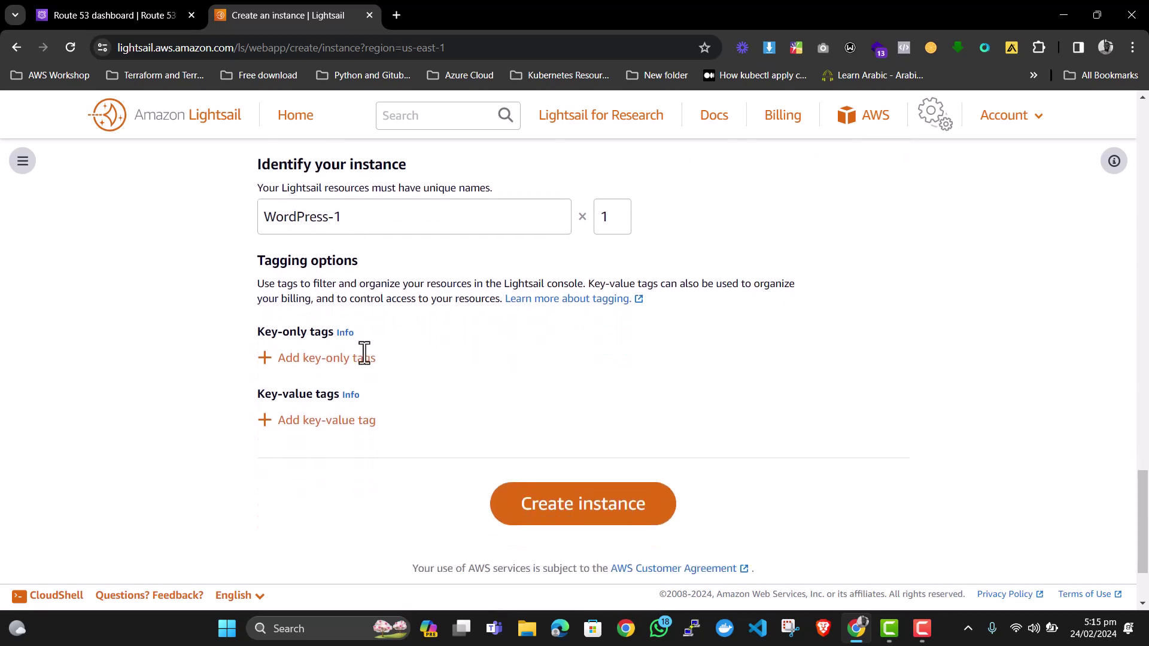
pyautogui.scroll(-1, 361, 352)
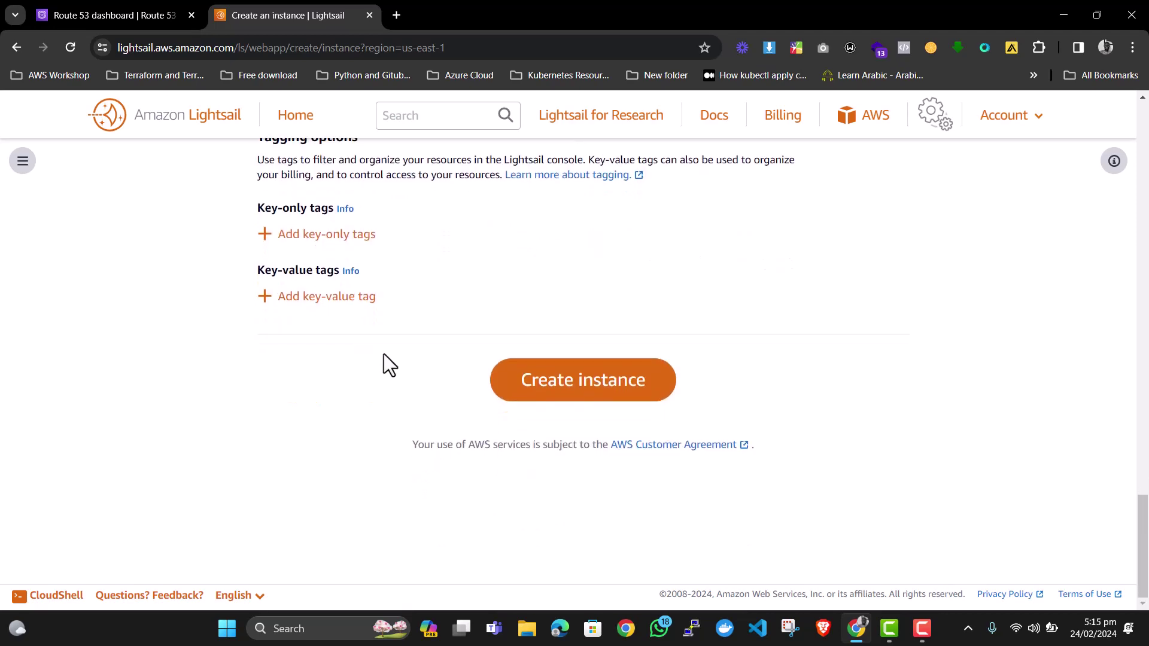
pyautogui.click(577, 380)
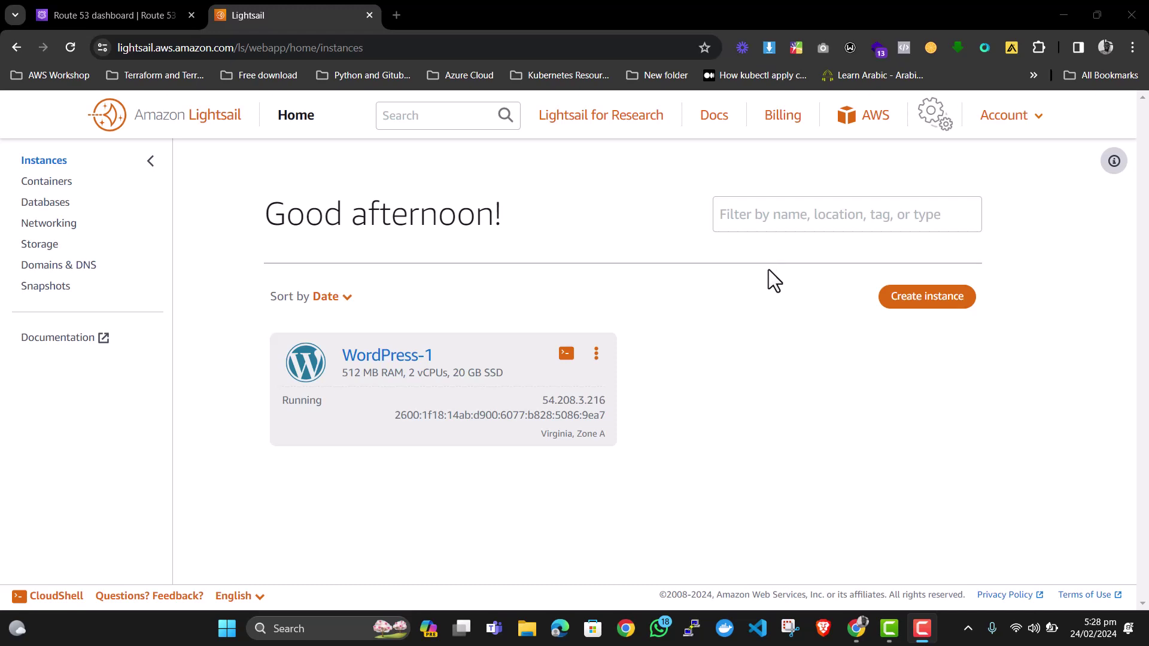
# Open WordPress-1's details and copy its public IPv4 address 54.208.3.216.
pyautogui.doubleClick(410, 355)
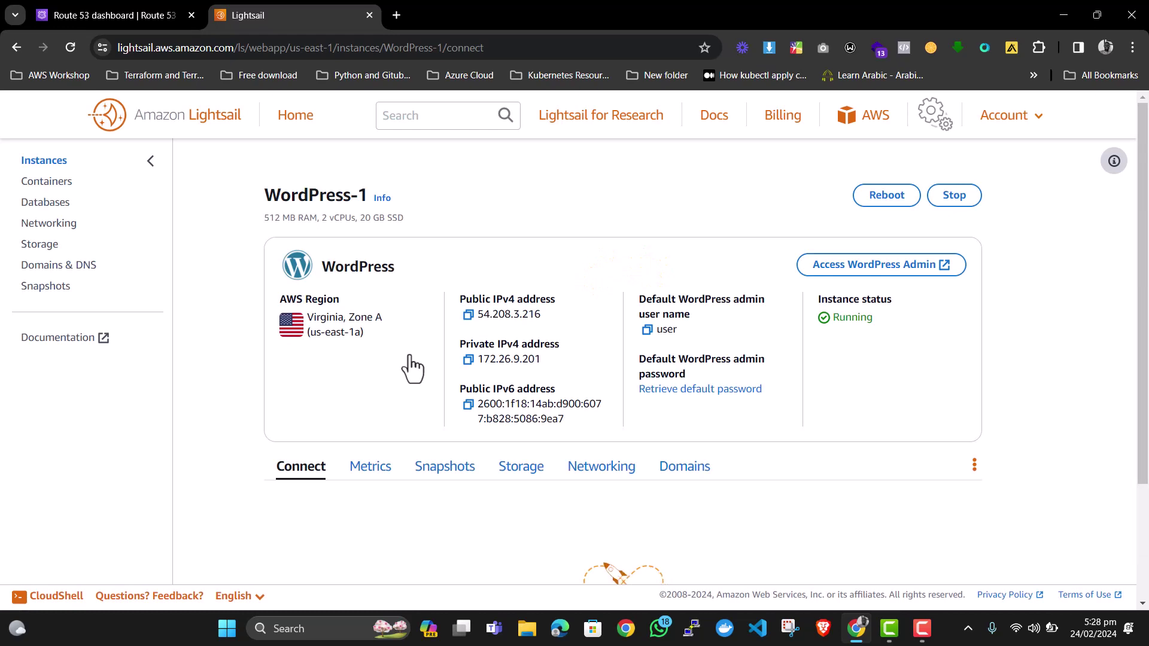
pyautogui.click(468, 315)
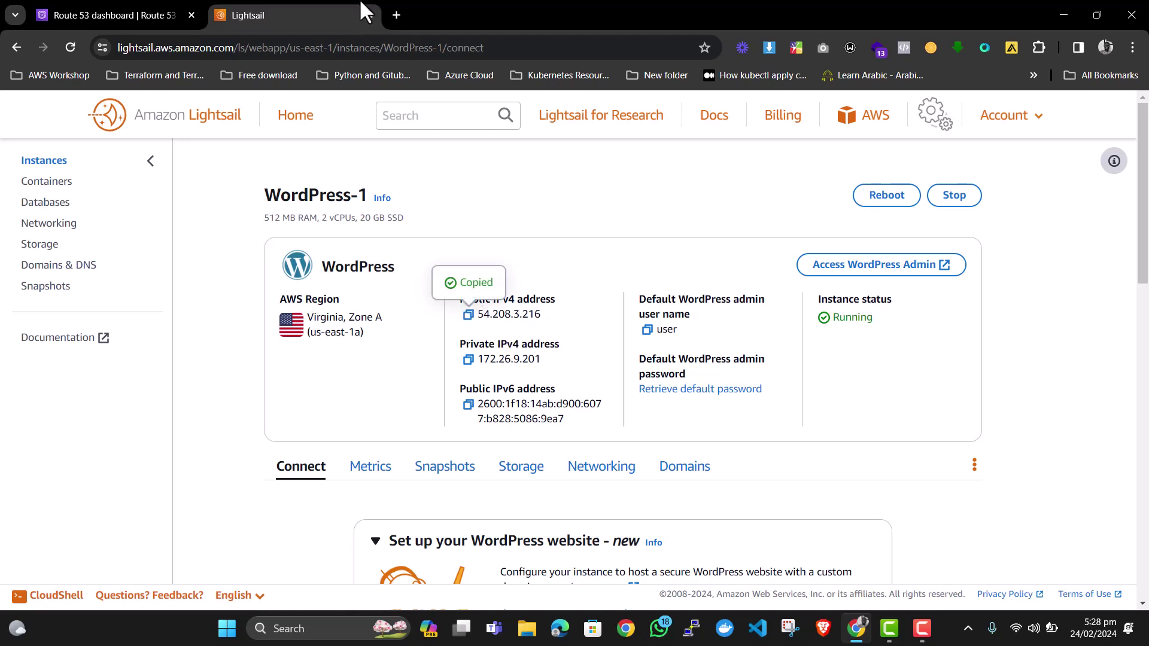
pyautogui.click(395, 13)
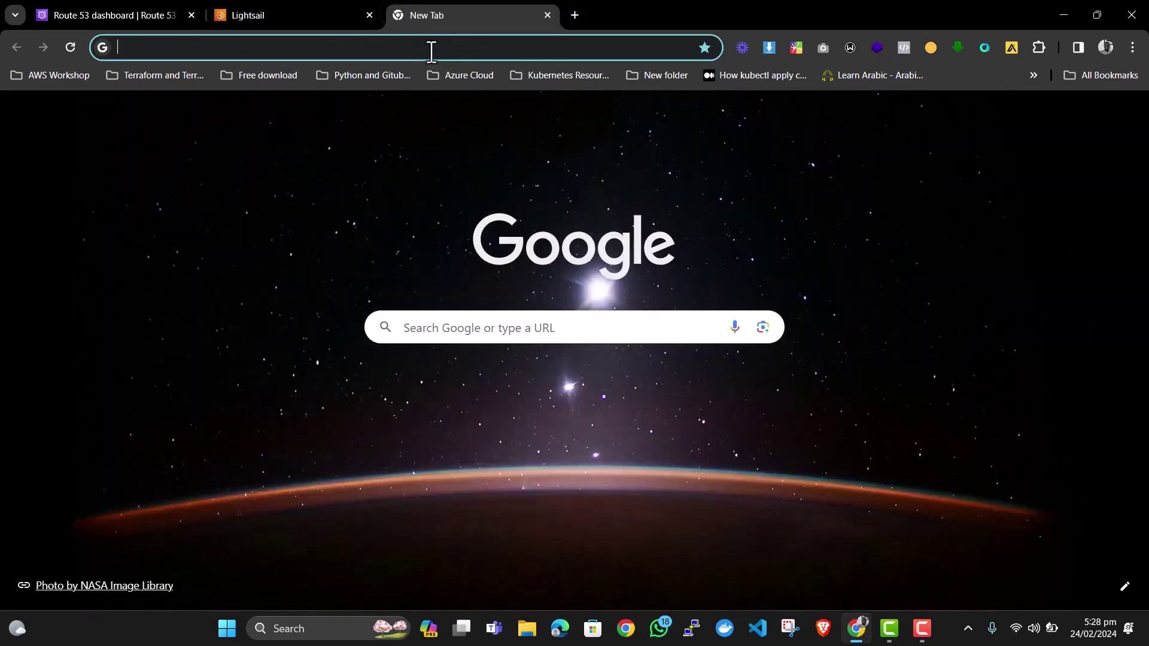
# Paste 54.208.3.216 into the new tab's address bar and load it.
pyautogui.click(431, 51)
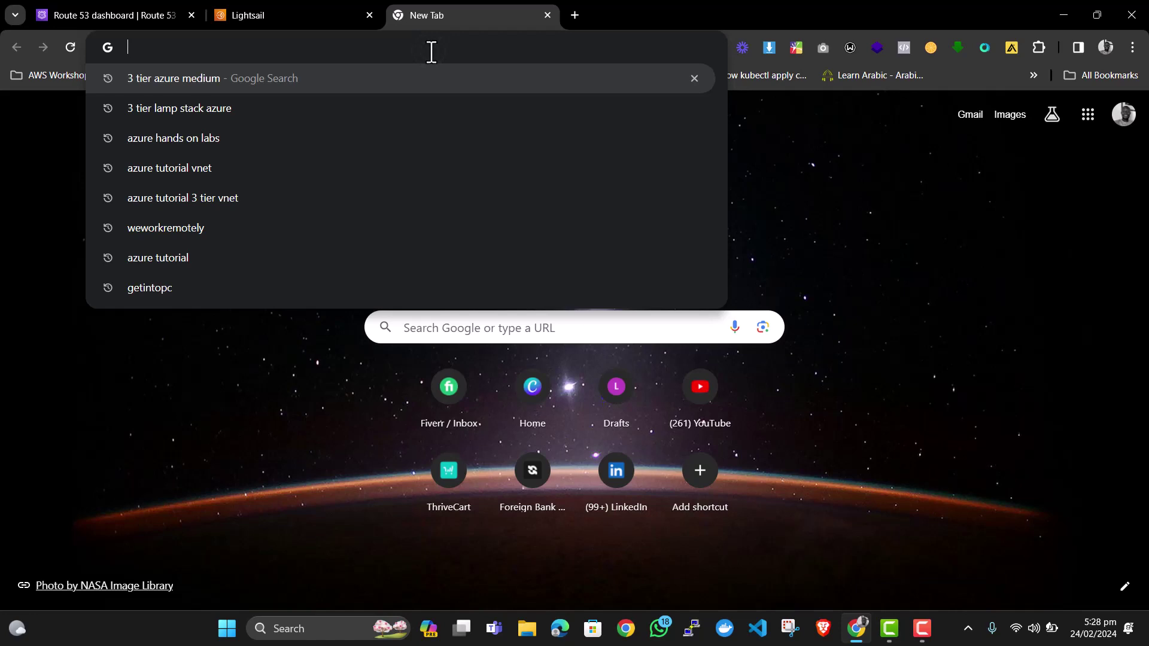
pyautogui.hotkey('ctrl', 'v')
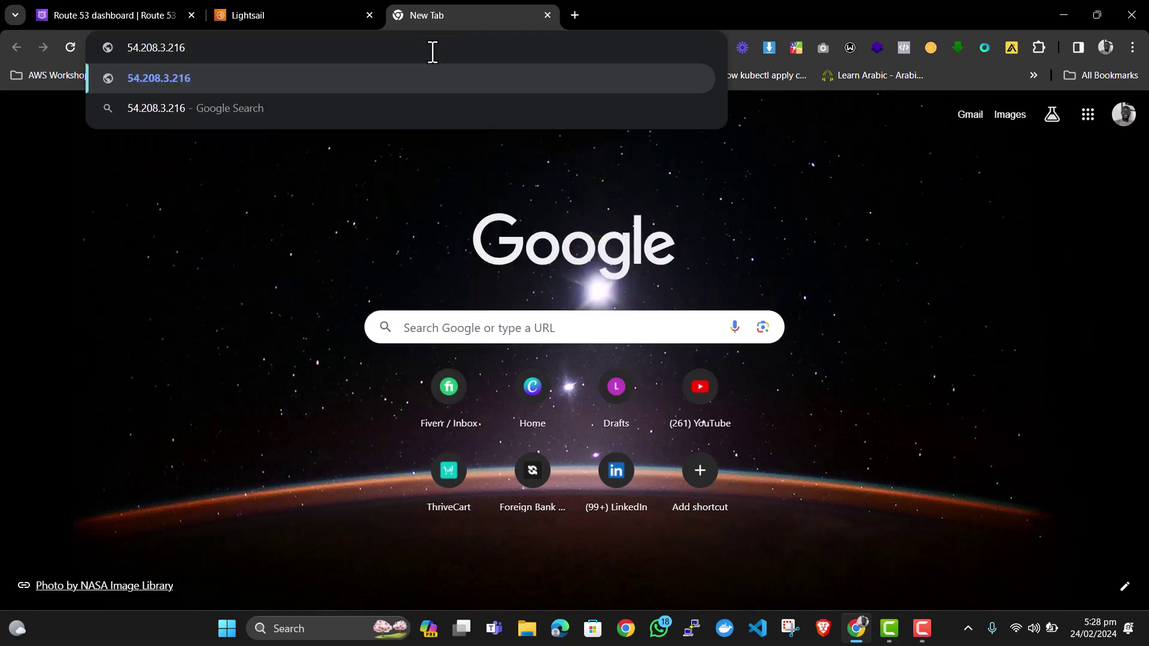
pyautogui.press('Return')
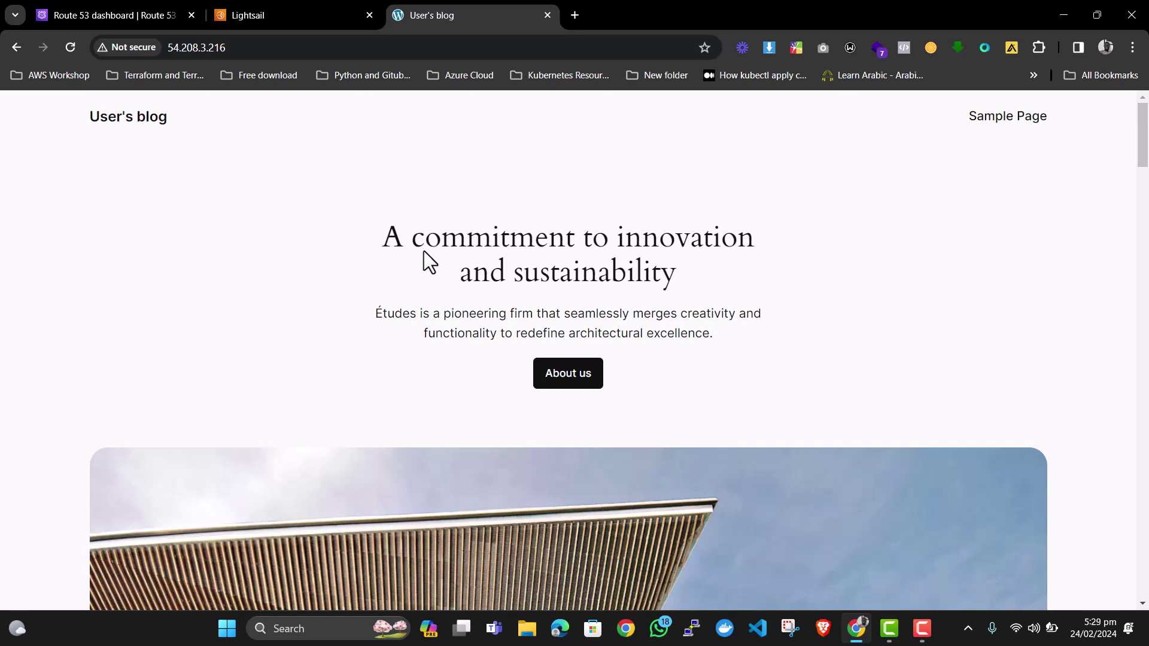
# Return from the User's blog page to the WordPress-1 instance page in Lightsail.
pyautogui.click(335, 17)
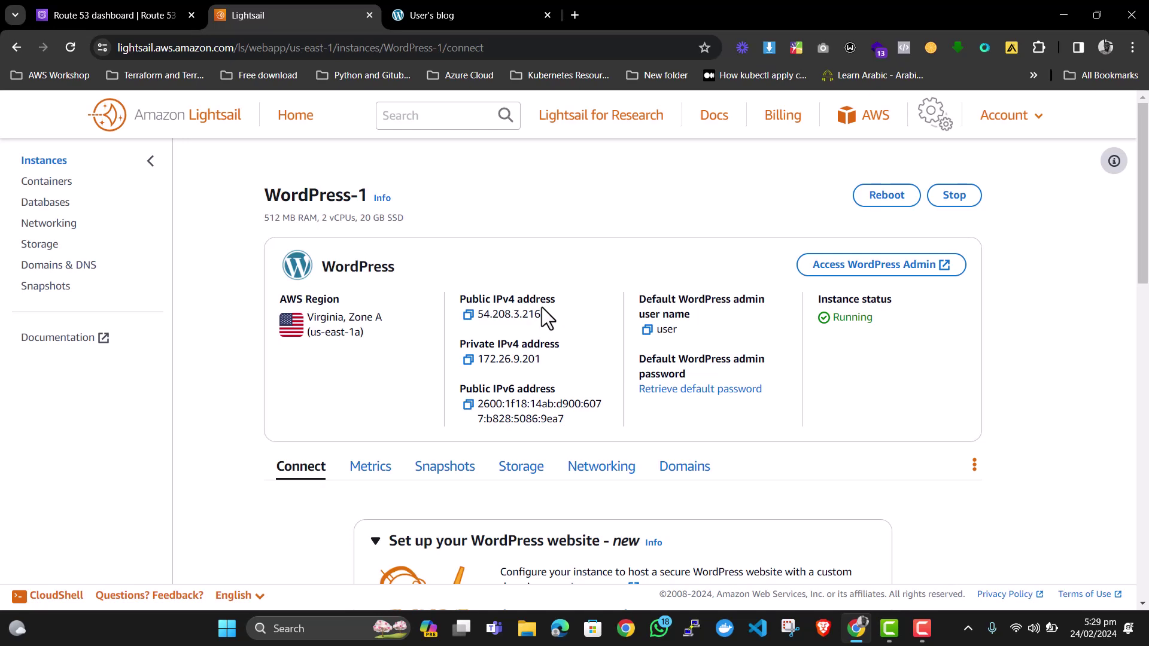
# Open WordPress-1's Networking tab showing public IPv4 54.208.3.216 and private 172.26.9.201.
pyautogui.scroll(-1, 545, 317)
pyautogui.scroll(1, 546, 317)
pyautogui.scroll(-3, 543, 315)
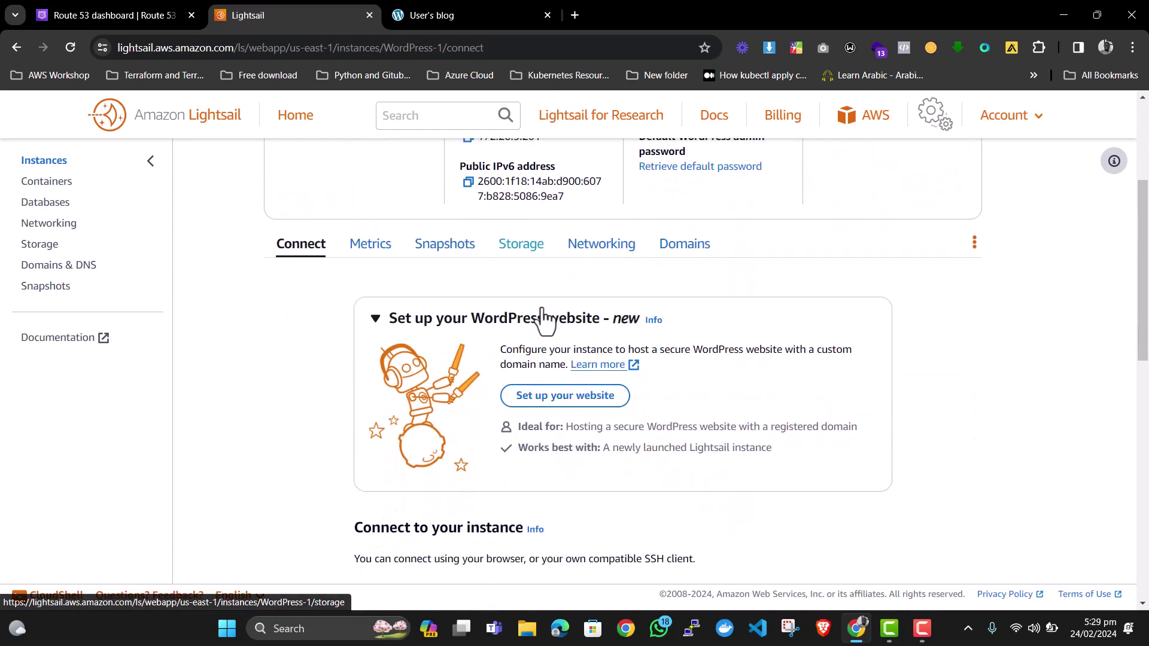
pyautogui.click(612, 246)
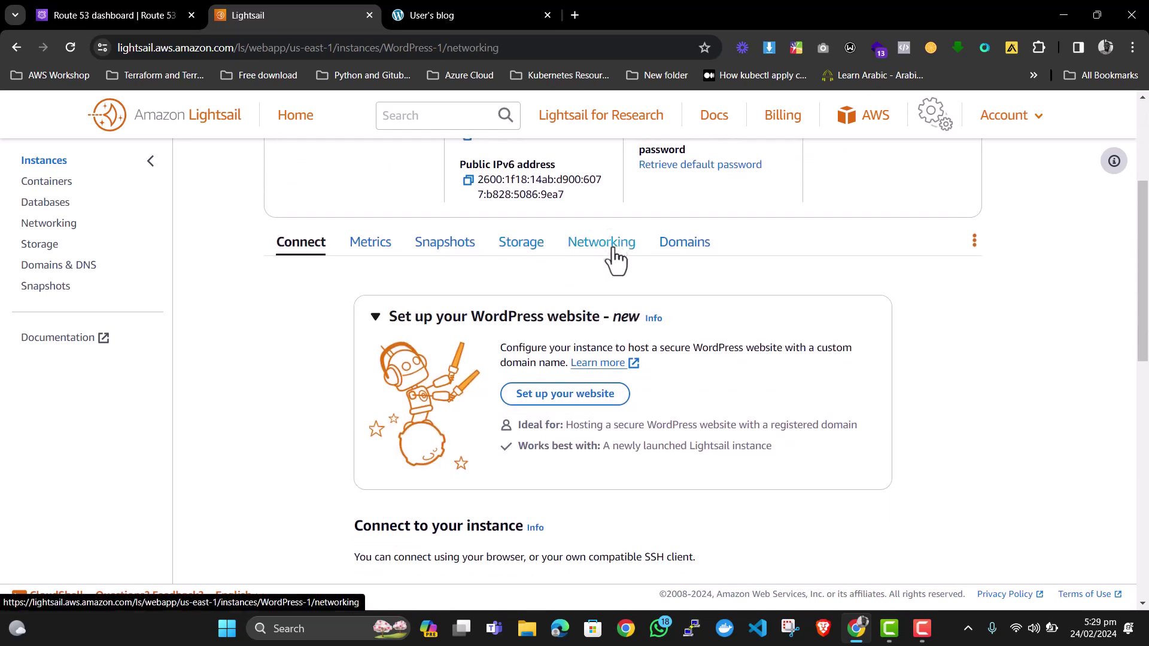
pyautogui.scroll(-3, 574, 300)
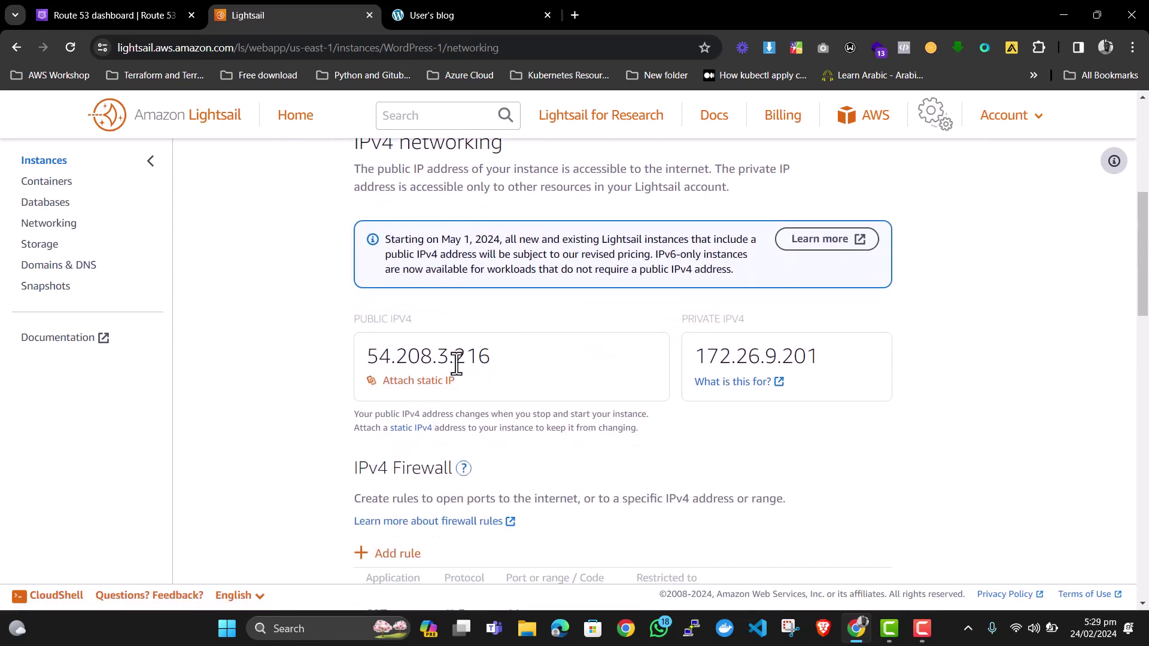
# Create and attach static IP StaticIp-1, changing the instance's public IPv4 to 44.221.36.205.
pyautogui.click(417, 382)
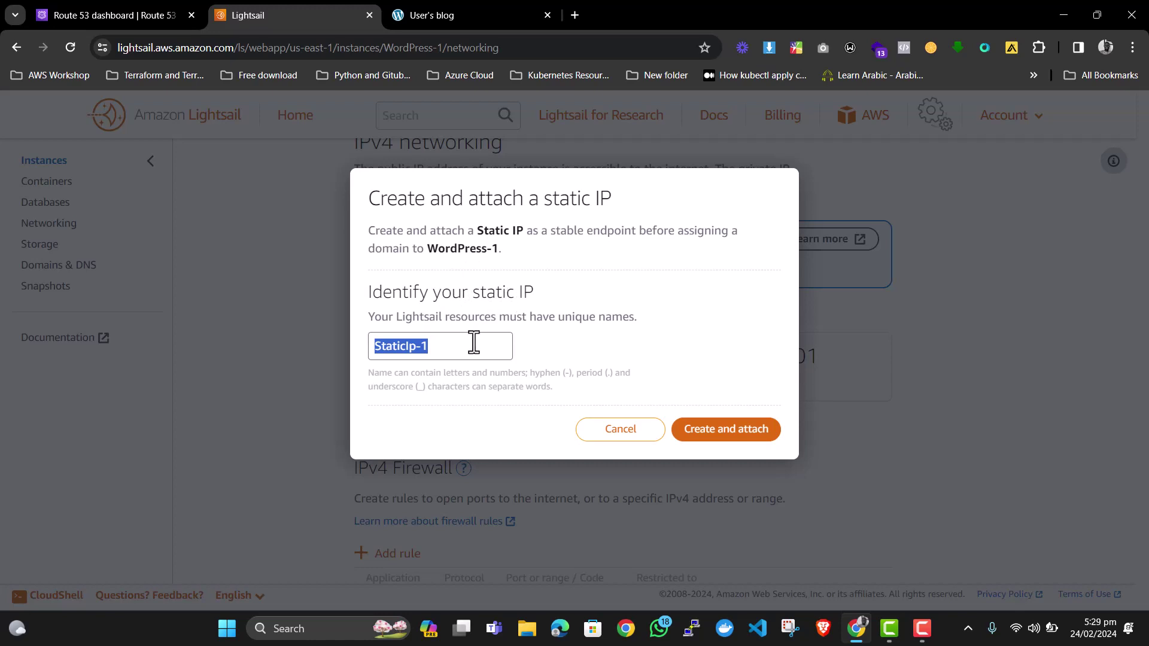
pyautogui.click(736, 431)
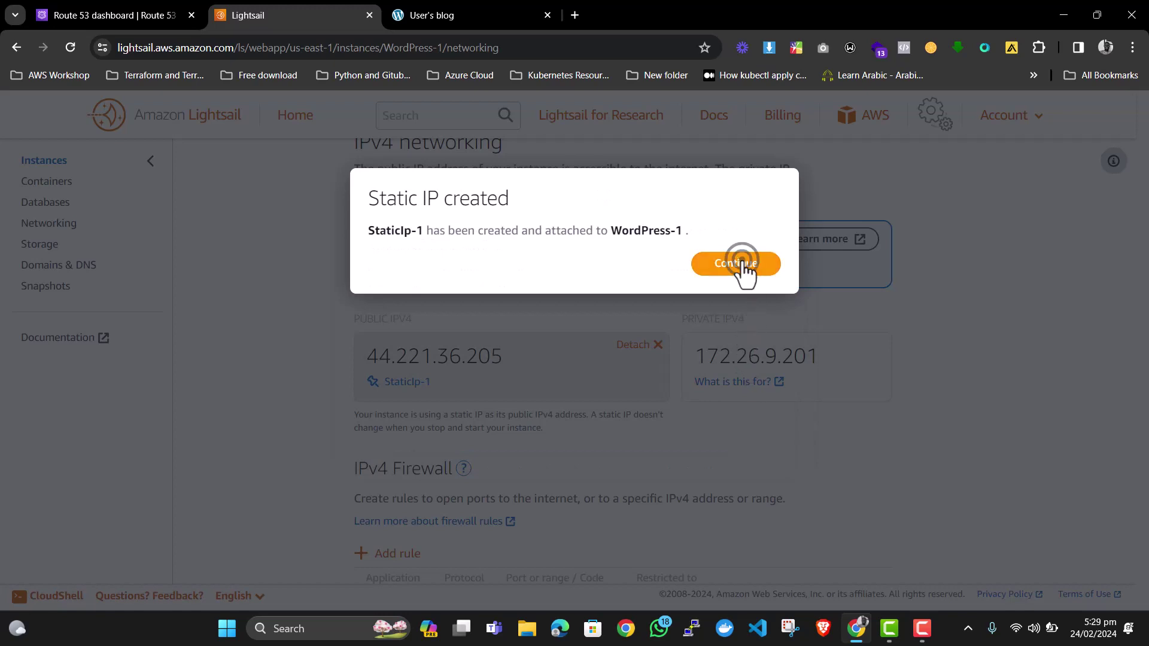
pyautogui.click(736, 261)
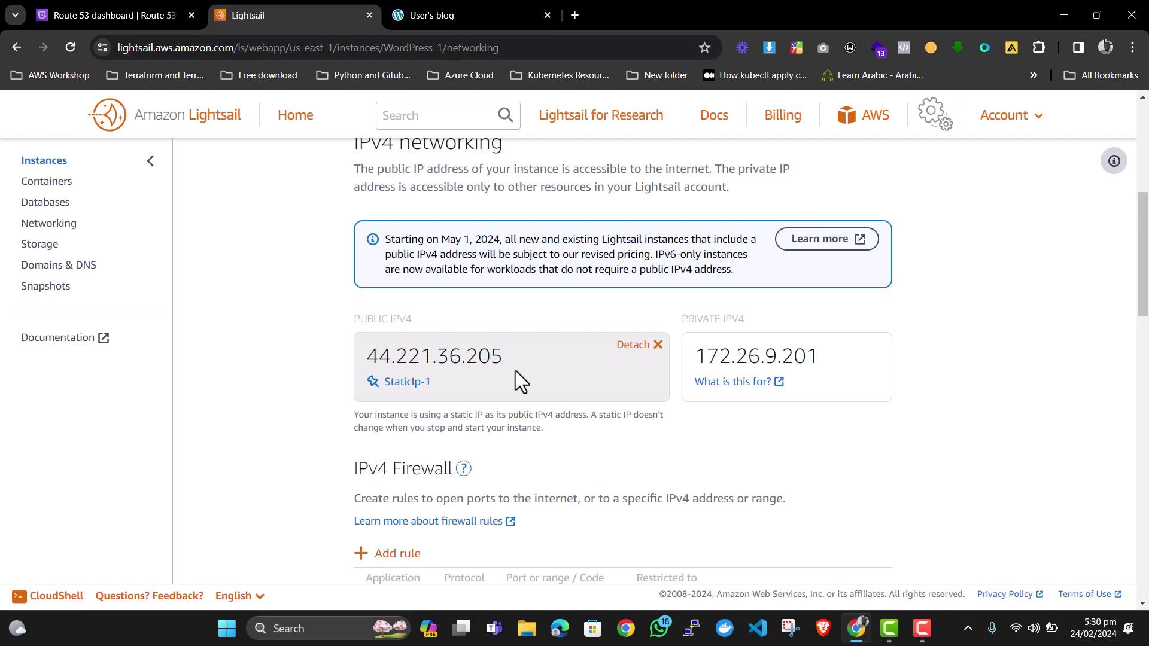
# Load the WordPress blog by entering 44.221.36.205 as the blog tab's address.
pyautogui.moveTo(512, 358); pyautogui.dragTo(357, 365)
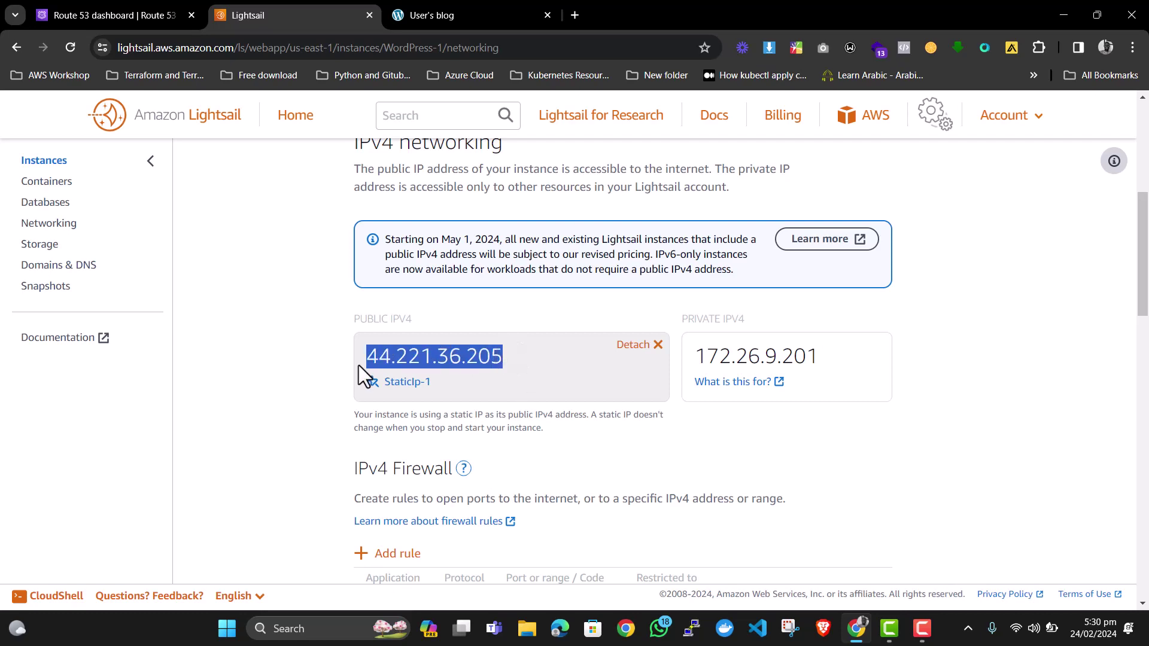
pyautogui.click(503, 14)
pyautogui.click(454, 49)
pyautogui.hotkey('ctrl', 'v')
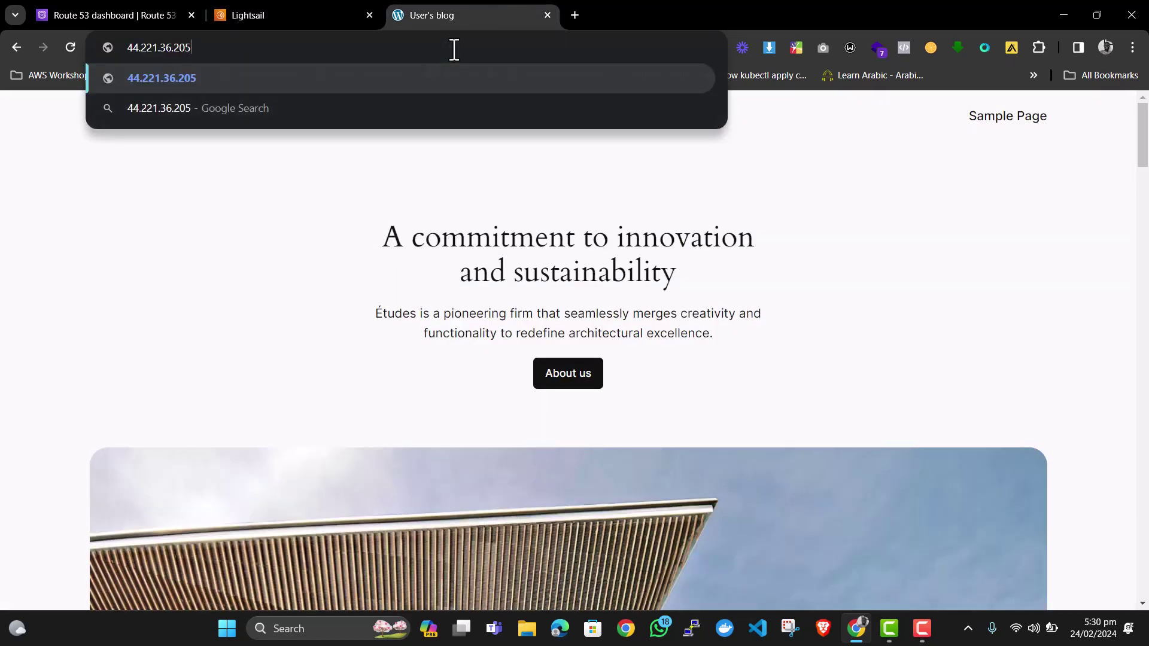
pyautogui.press('Return')
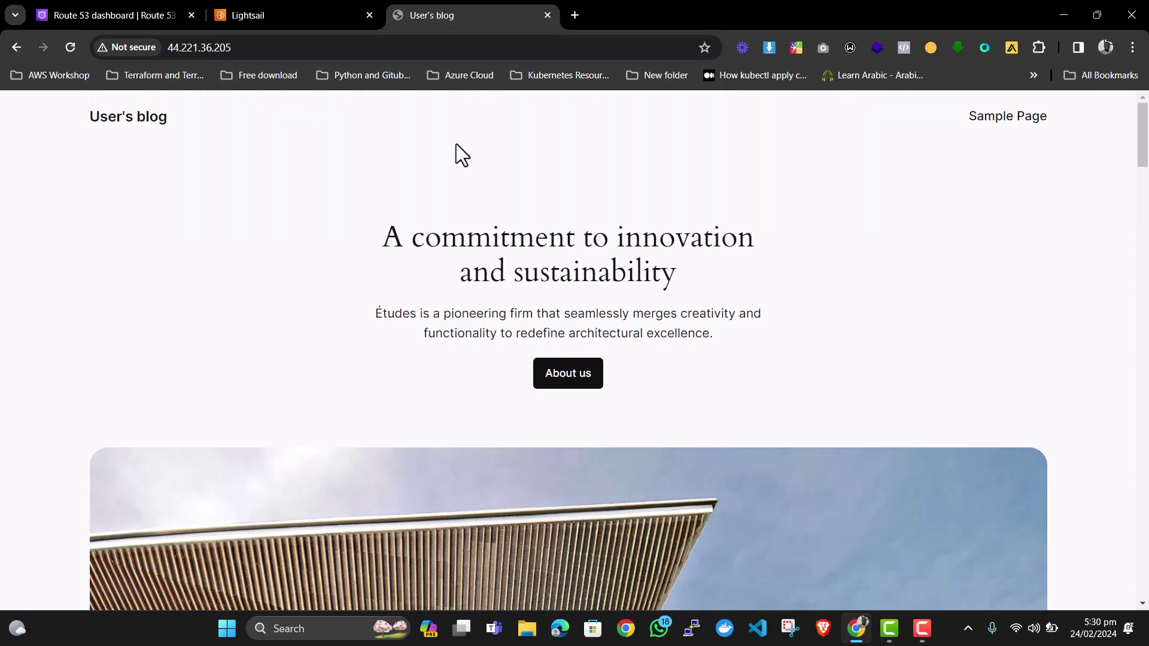
# Copy the public IPv4 44.221.36.205 again from Lightsail's Networking page.
pyautogui.click(275, 15)
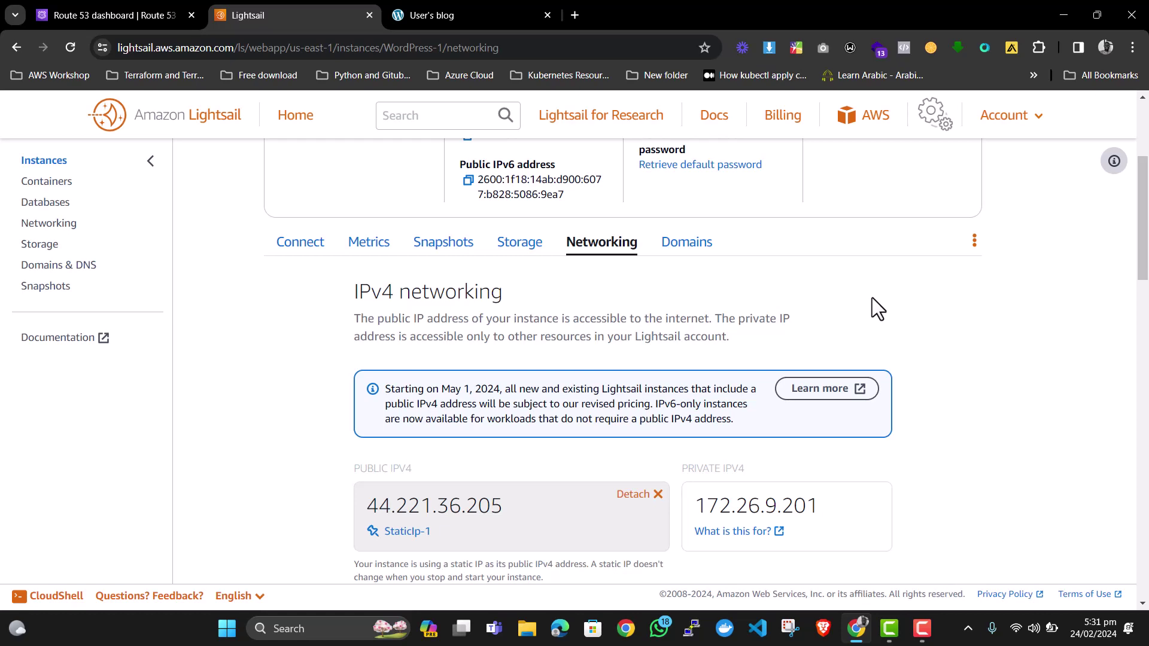
pyautogui.moveTo(511, 500); pyautogui.dragTo(370, 508)
pyautogui.hotkey('ctrl', 'c')
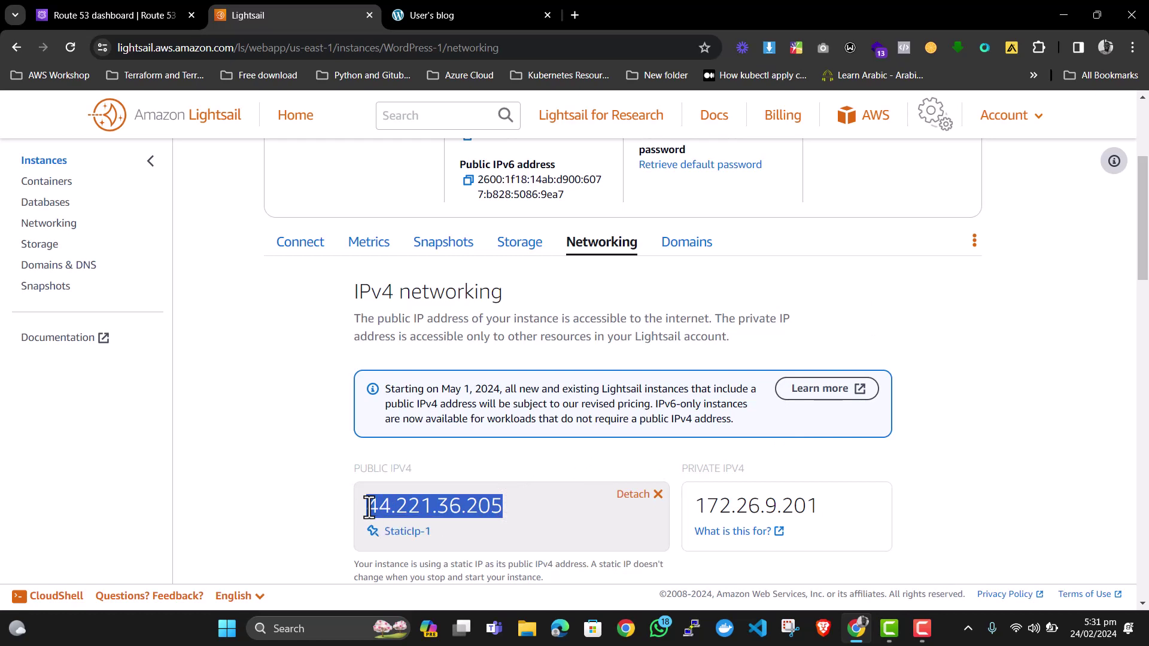
pyautogui.click(122, 11)
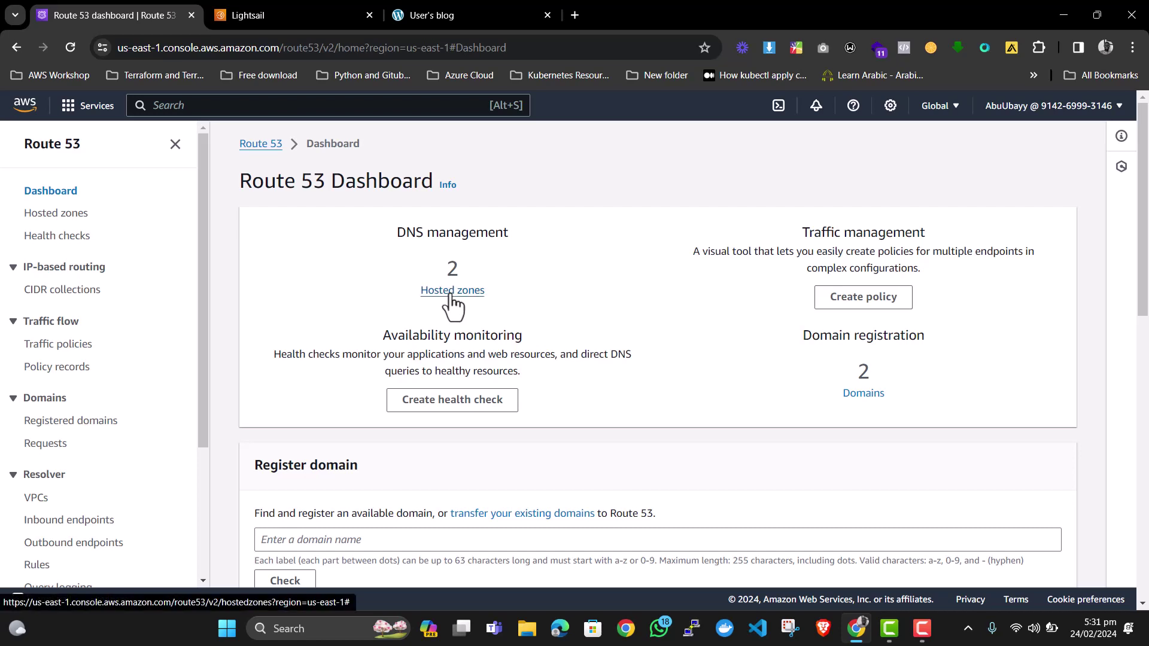
# In the baylowafeez.com hosted zone, create a blank-name A record with value 44.221.36.205.
pyautogui.click(453, 291)
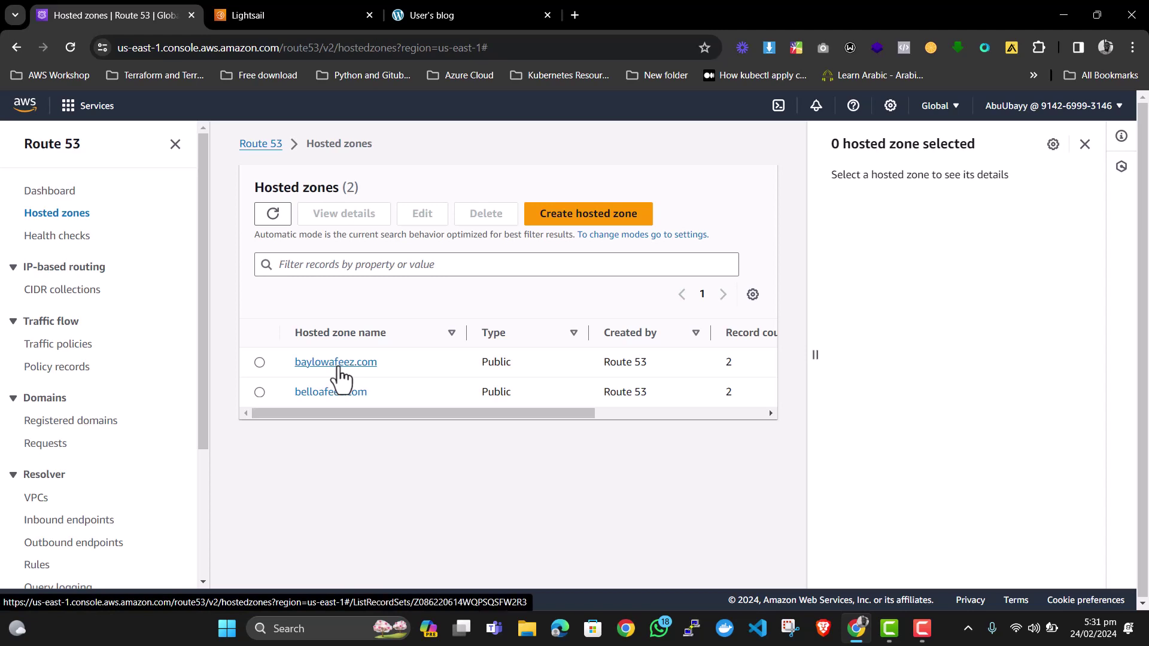
pyautogui.click(337, 366)
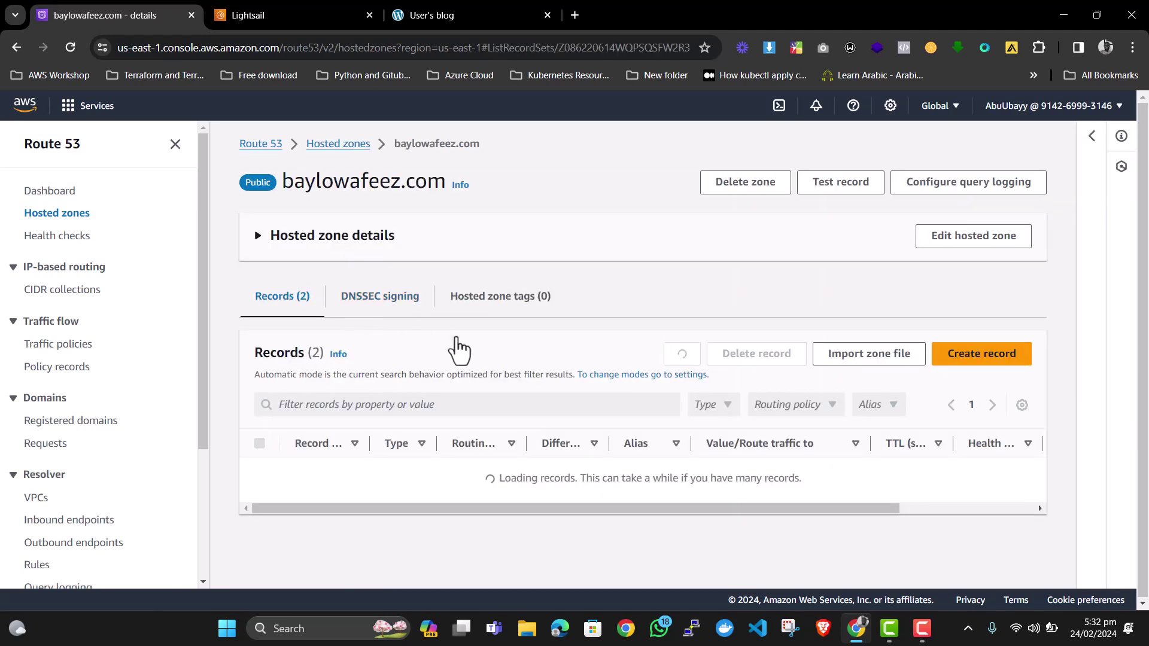
pyautogui.click(994, 358)
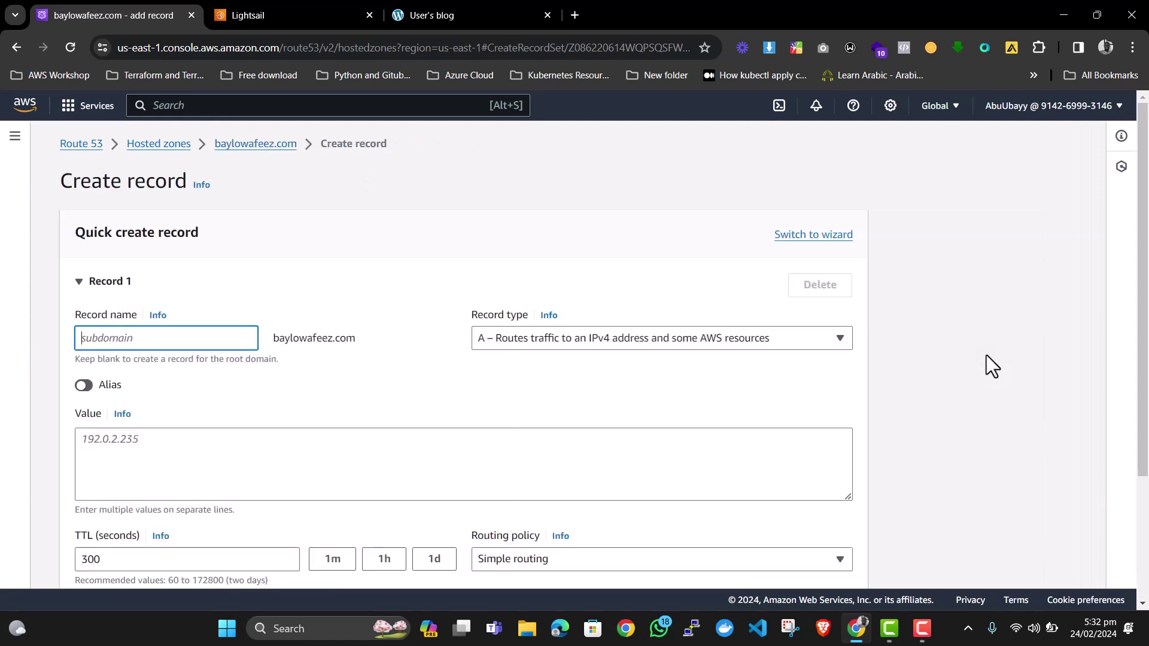
pyautogui.scroll(-1, 258, 334)
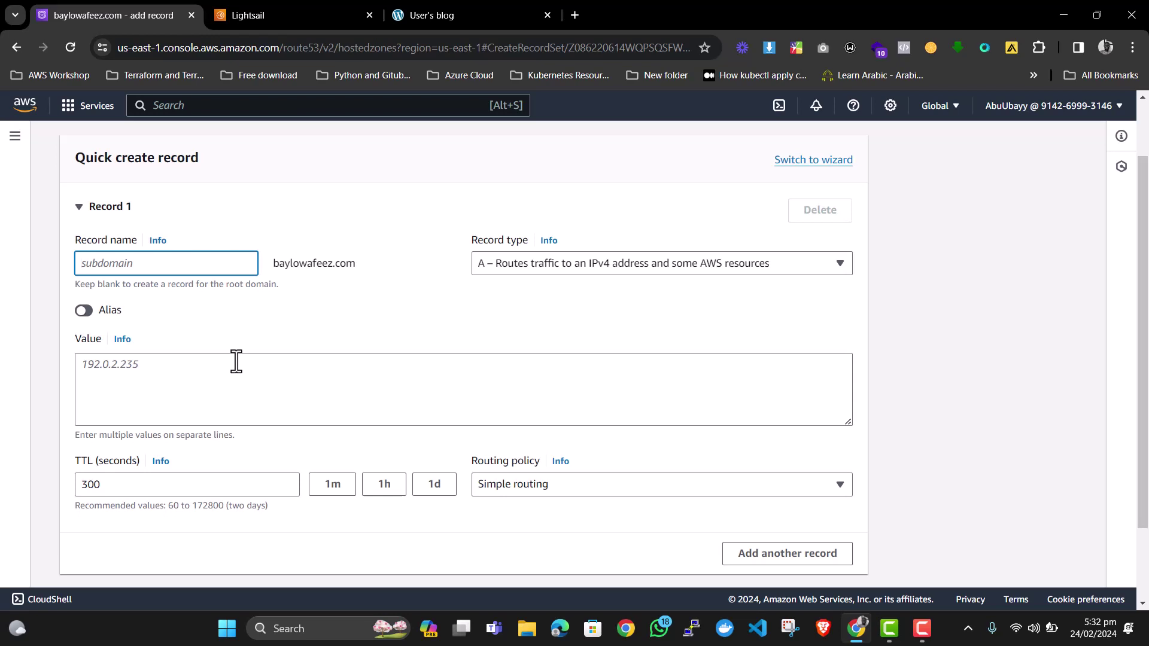
pyautogui.click(236, 361)
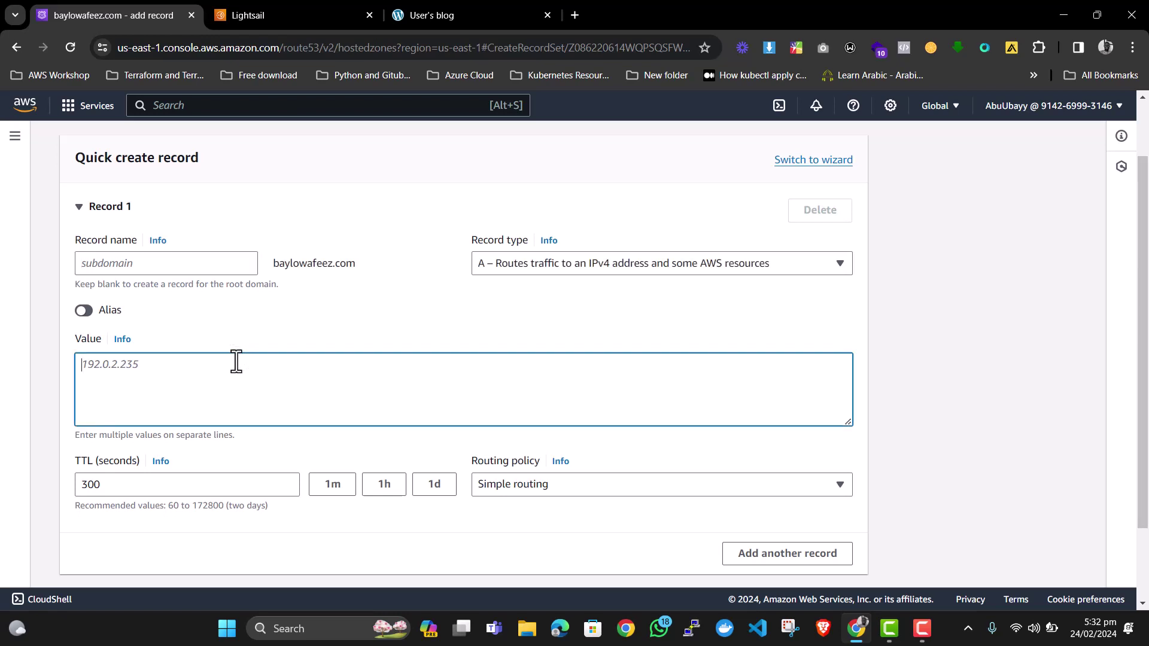
pyautogui.hotkey('ctrl', 'v')
pyautogui.scroll(-2, 680, 508)
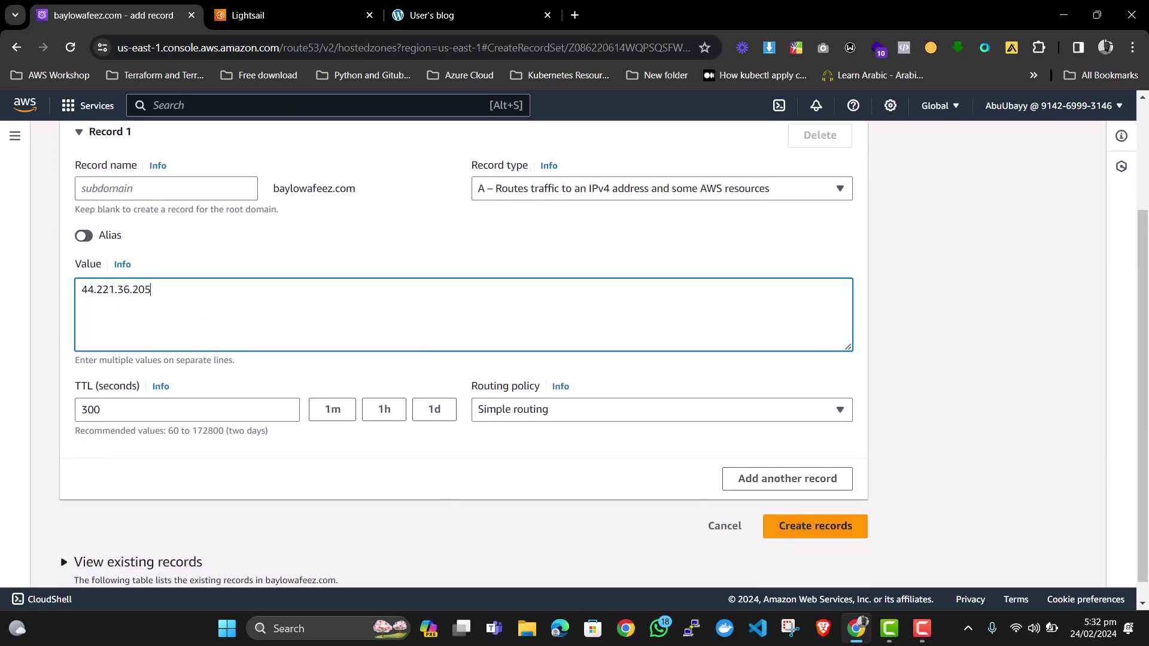
pyautogui.click(816, 529)
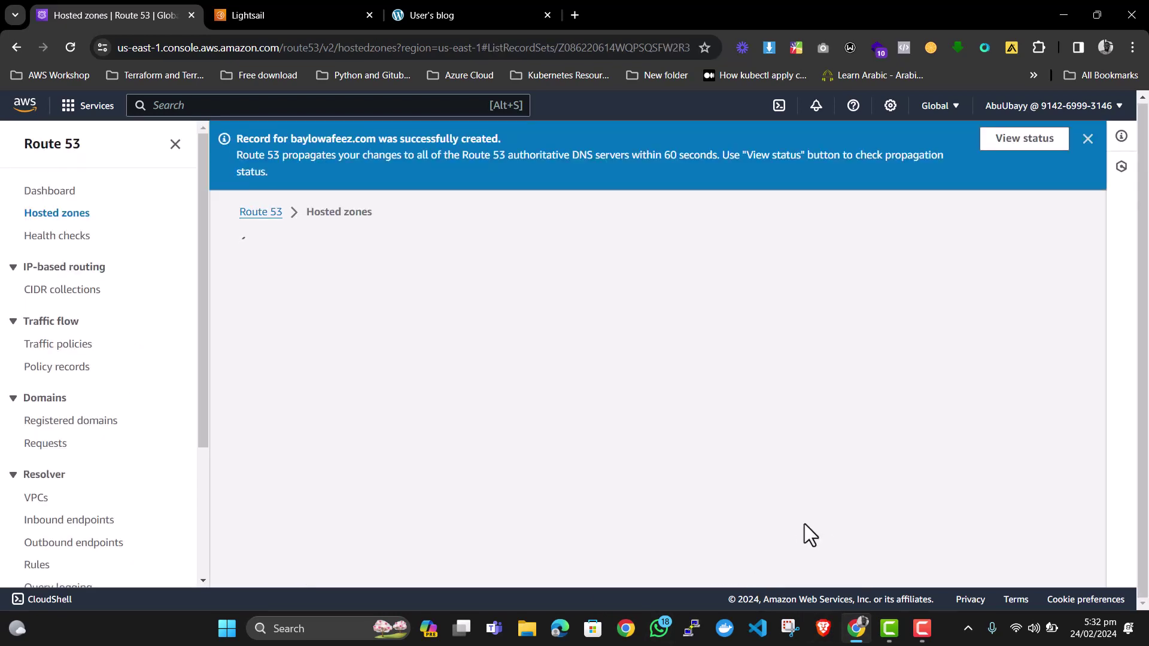
pyautogui.scroll(-2, 547, 419)
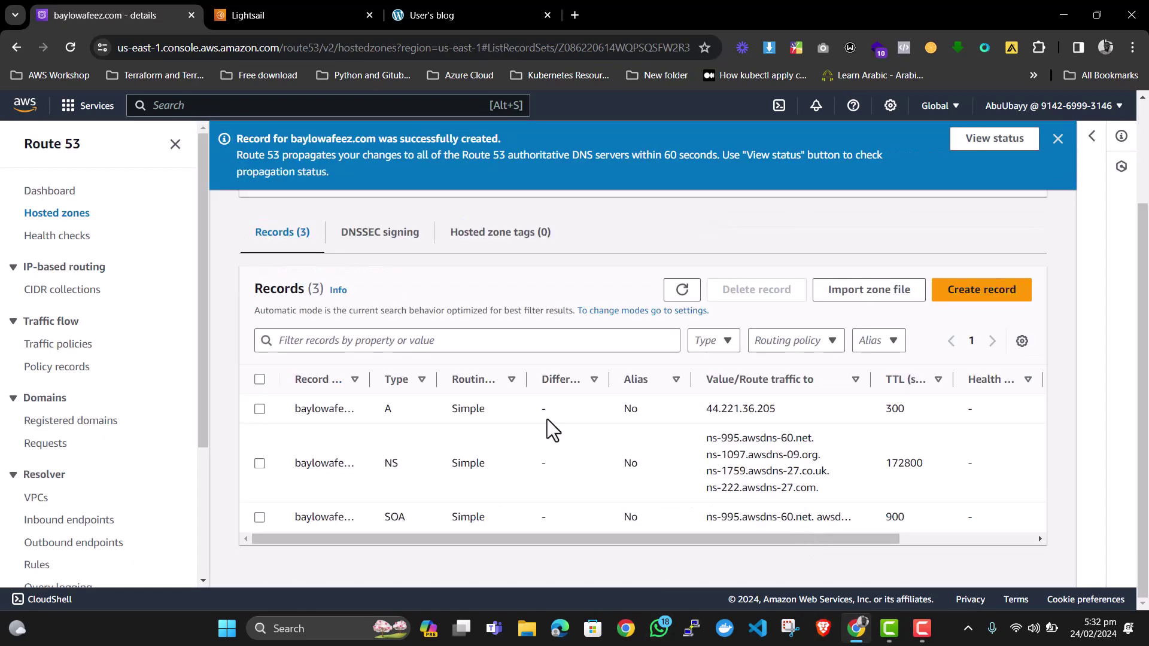
# Create an A record named www with value 44.221.36.205.
pyautogui.click(961, 306)
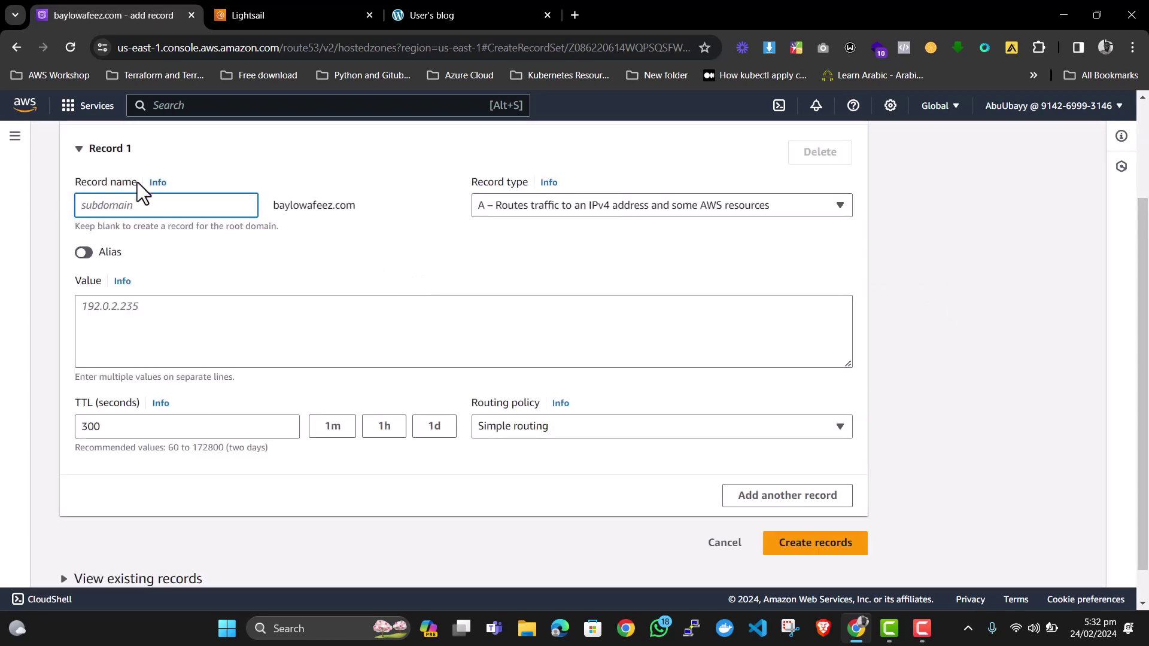
pyautogui.click(142, 204)
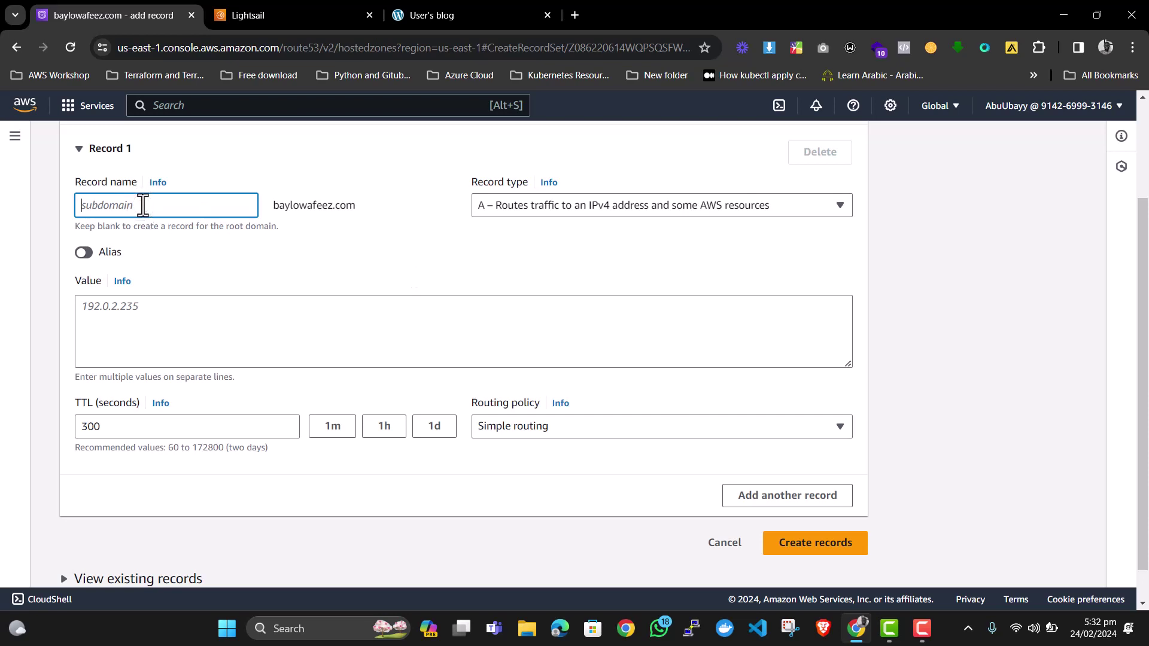
pyautogui.write('www')
pyautogui.click(224, 319)
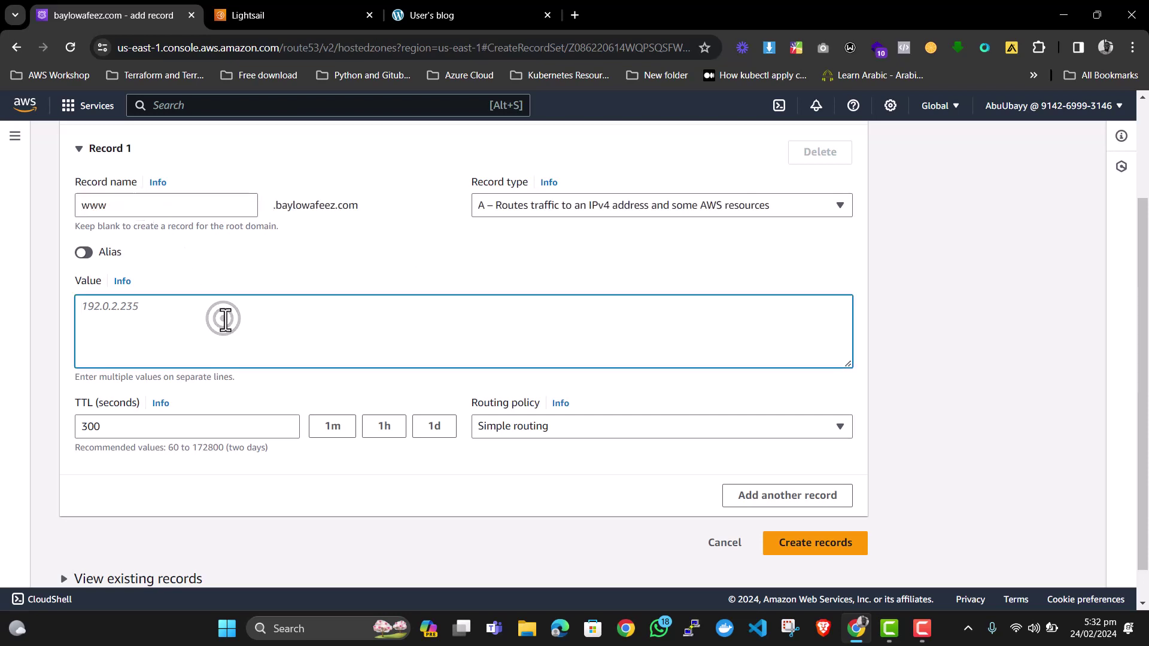
pyautogui.hotkey('ctrl', 'v')
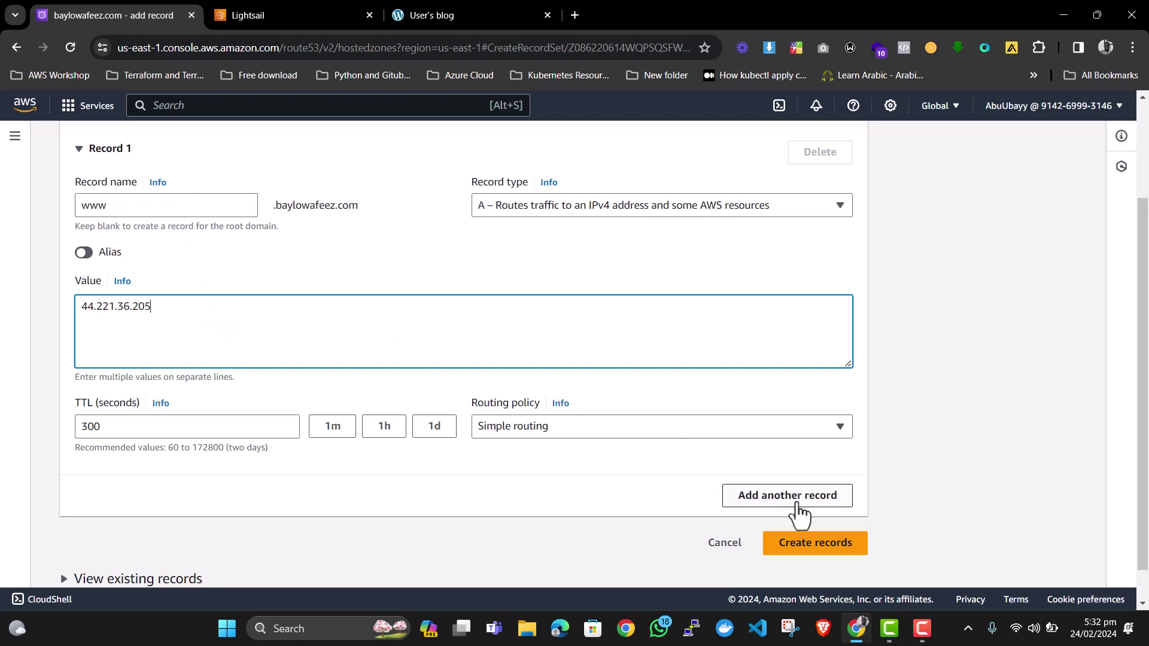
pyautogui.click(800, 545)
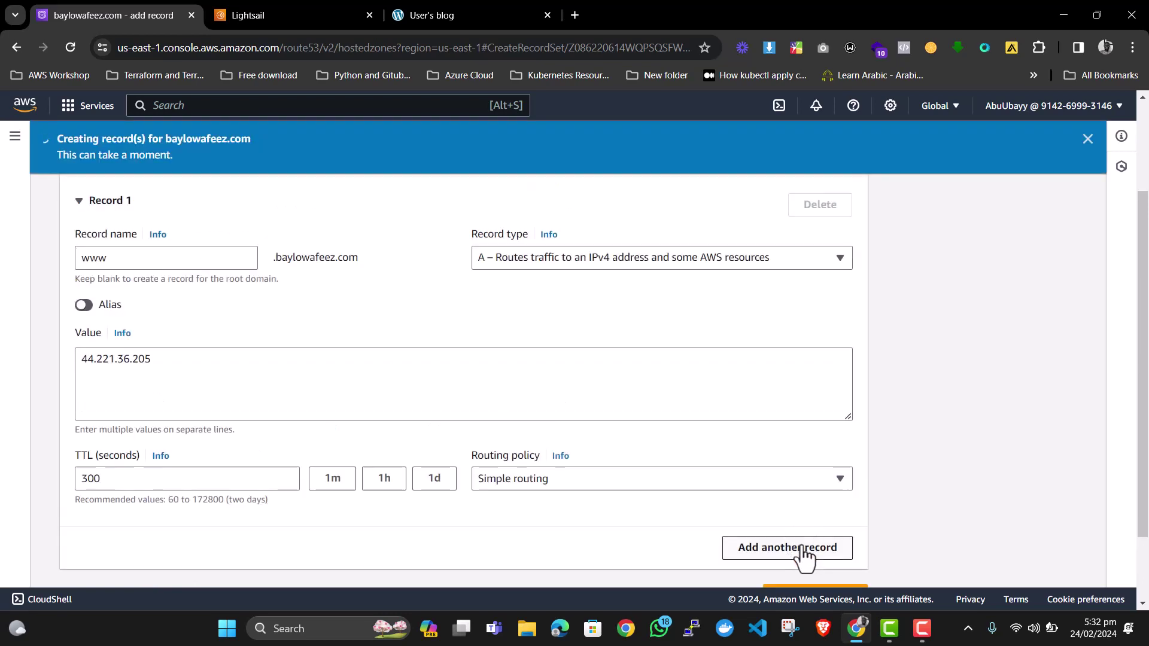
pyautogui.scroll(-2, 577, 337)
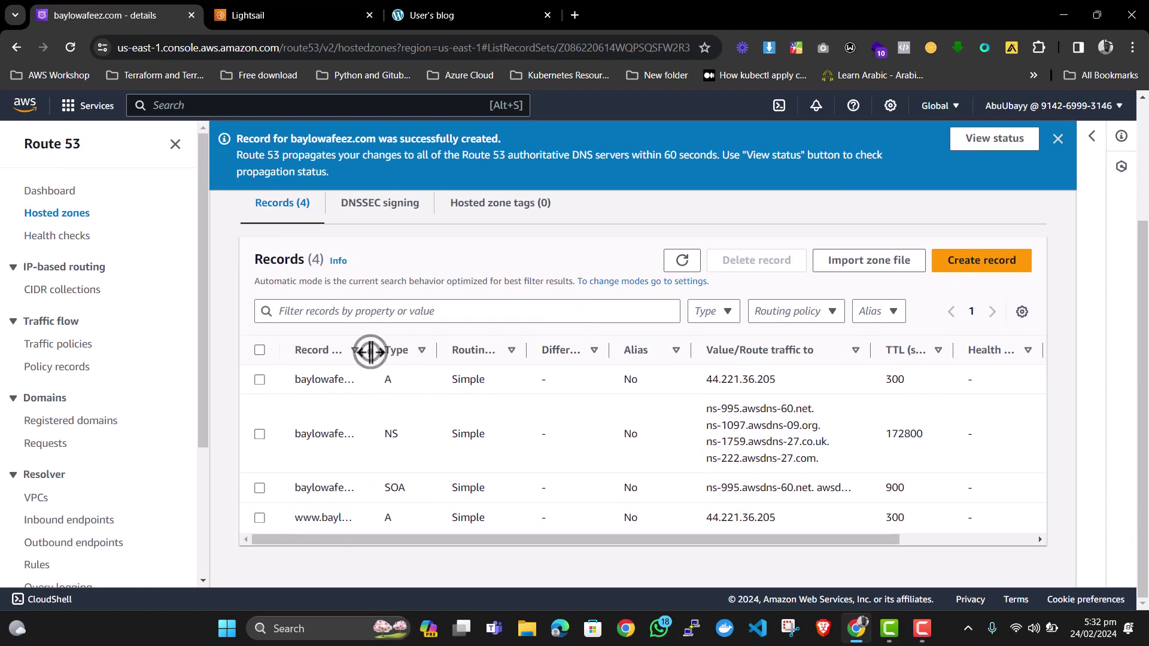
pyautogui.moveTo(369, 351); pyautogui.dragTo(528, 358)
pyautogui.moveTo(405, 517); pyautogui.dragTo(298, 526)
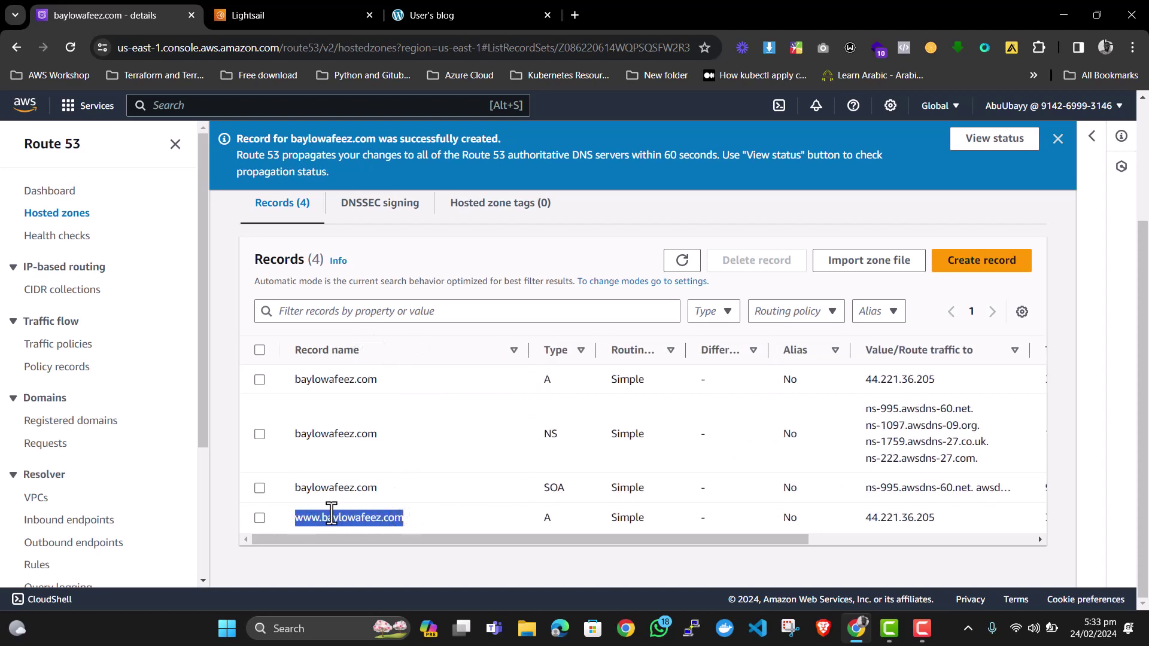
pyautogui.hotkey('ctrl', 'c')
pyautogui.click(476, 11)
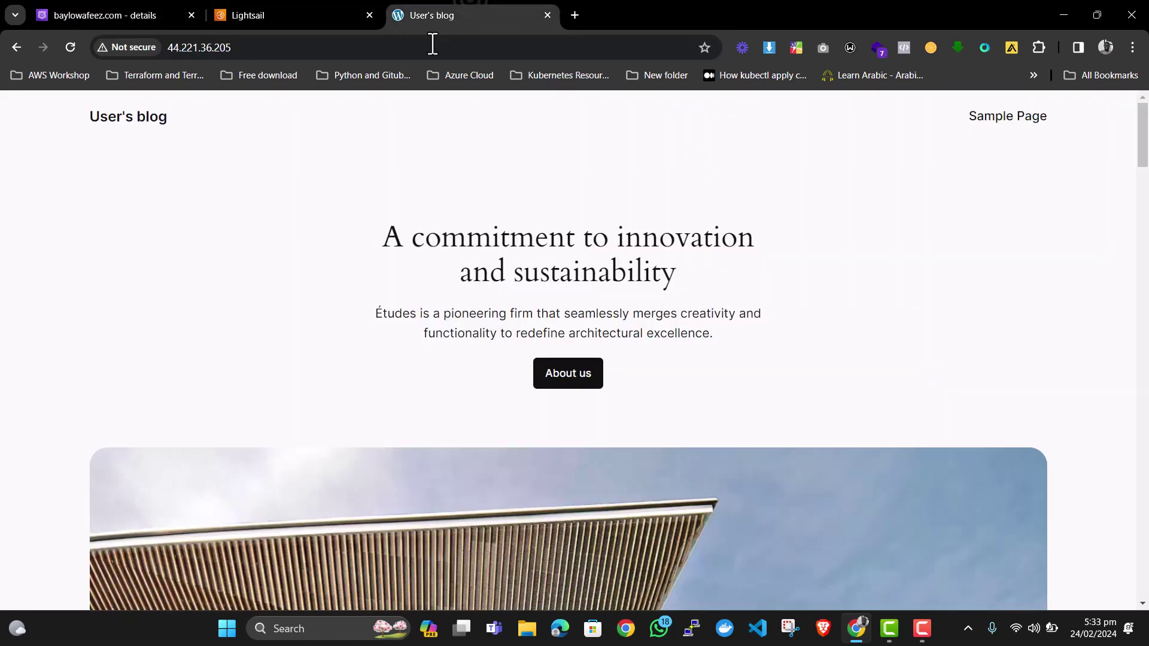
pyautogui.click(430, 44)
pyautogui.hotkey('ctrl', 'v')
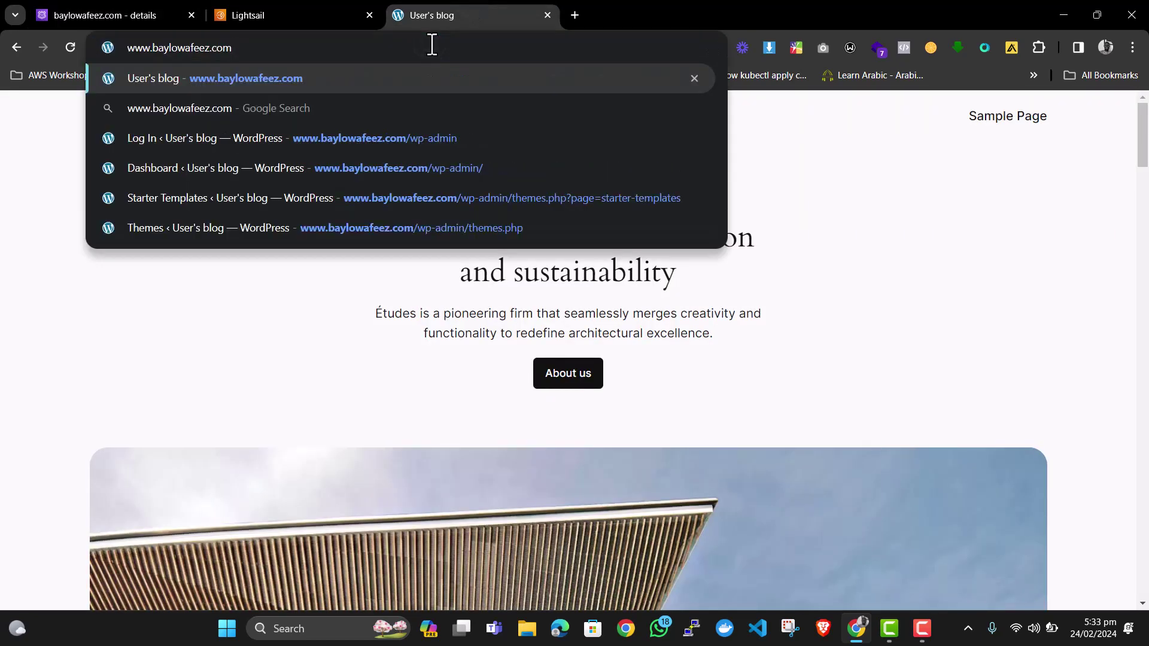
pyautogui.press('Return')
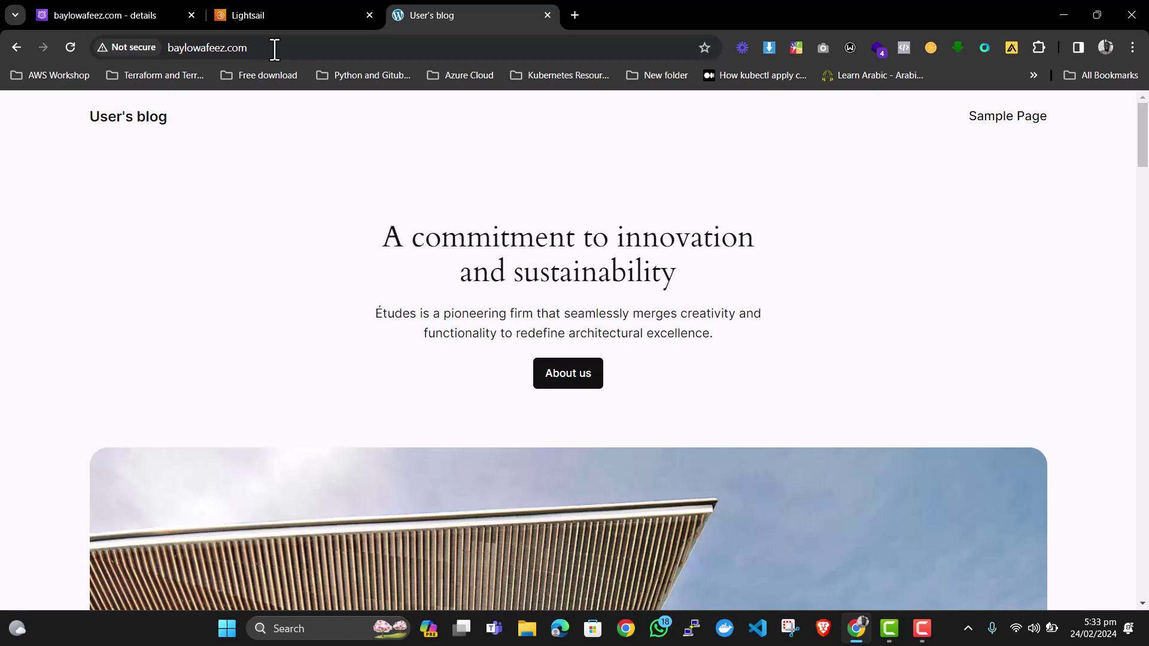
pyautogui.click(135, 46)
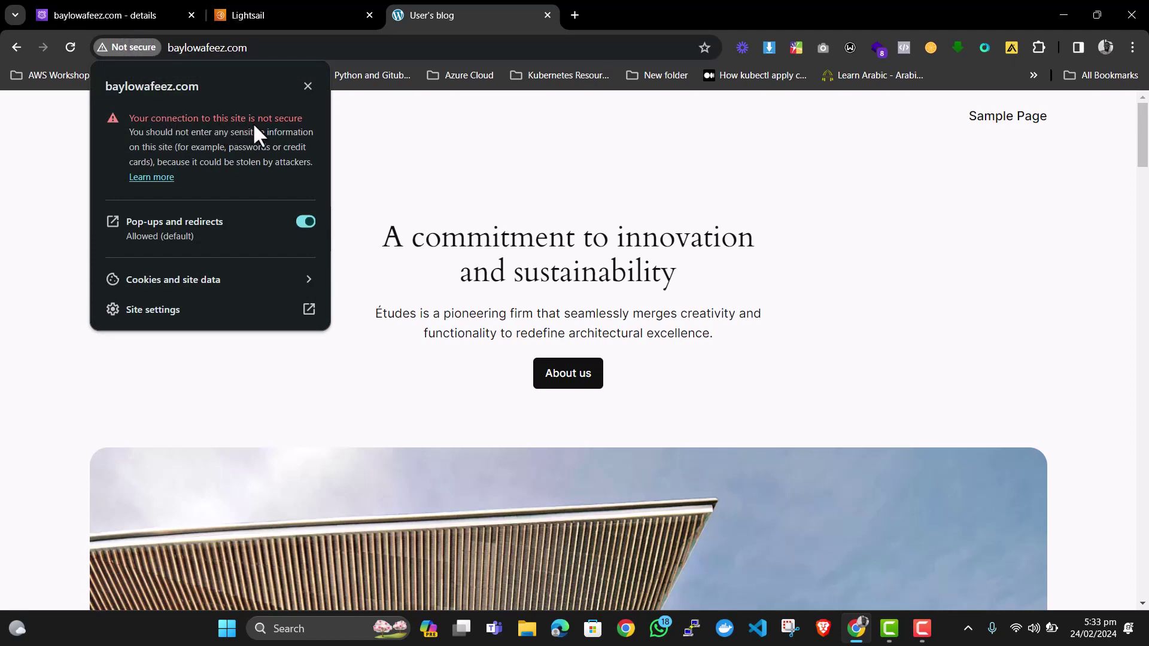
pyautogui.click(442, 154)
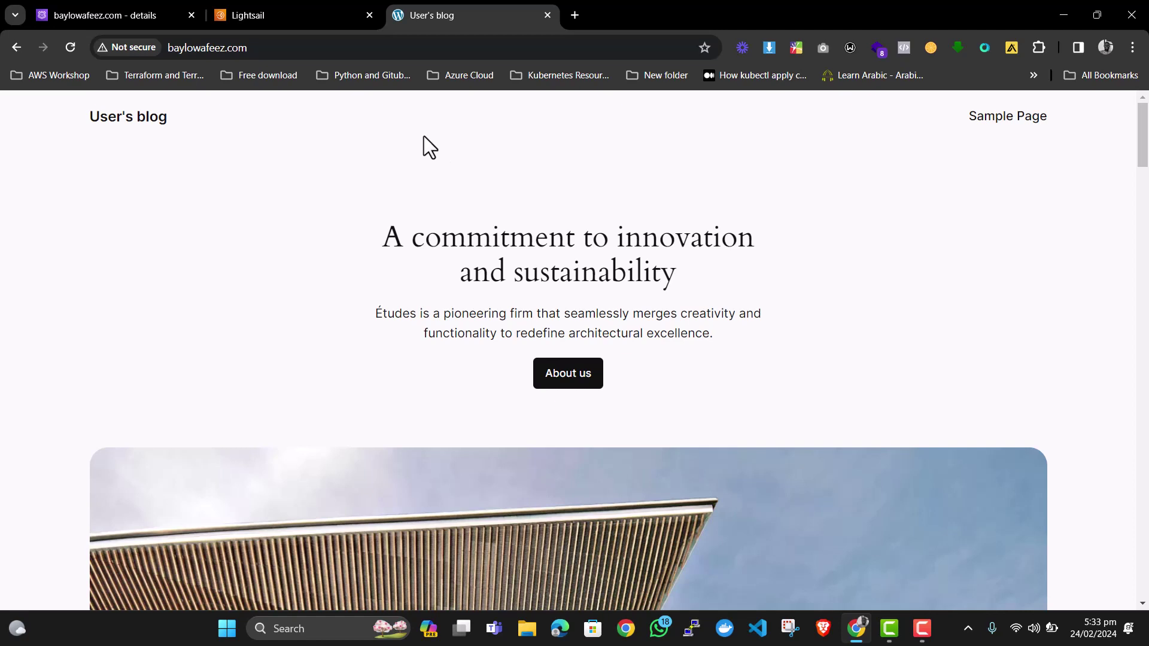
# Open WordPress-1 from the Lightsail instances list and scroll to its browser SSH connect option.
pyautogui.click(290, 15)
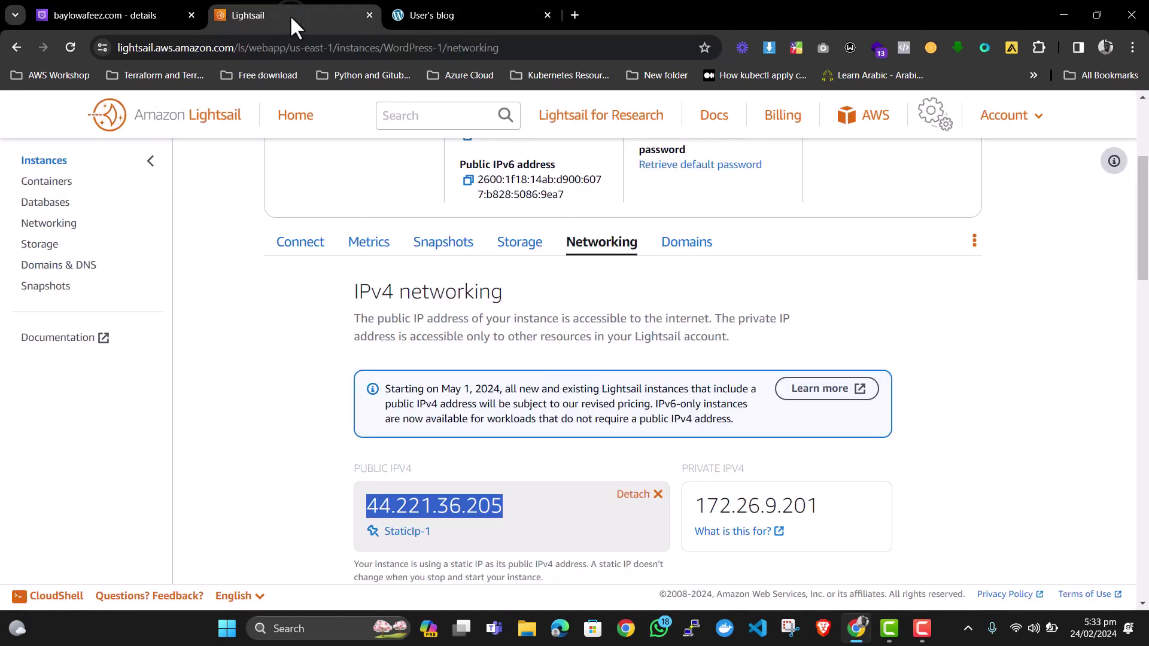
pyautogui.scroll(4, 444, 264)
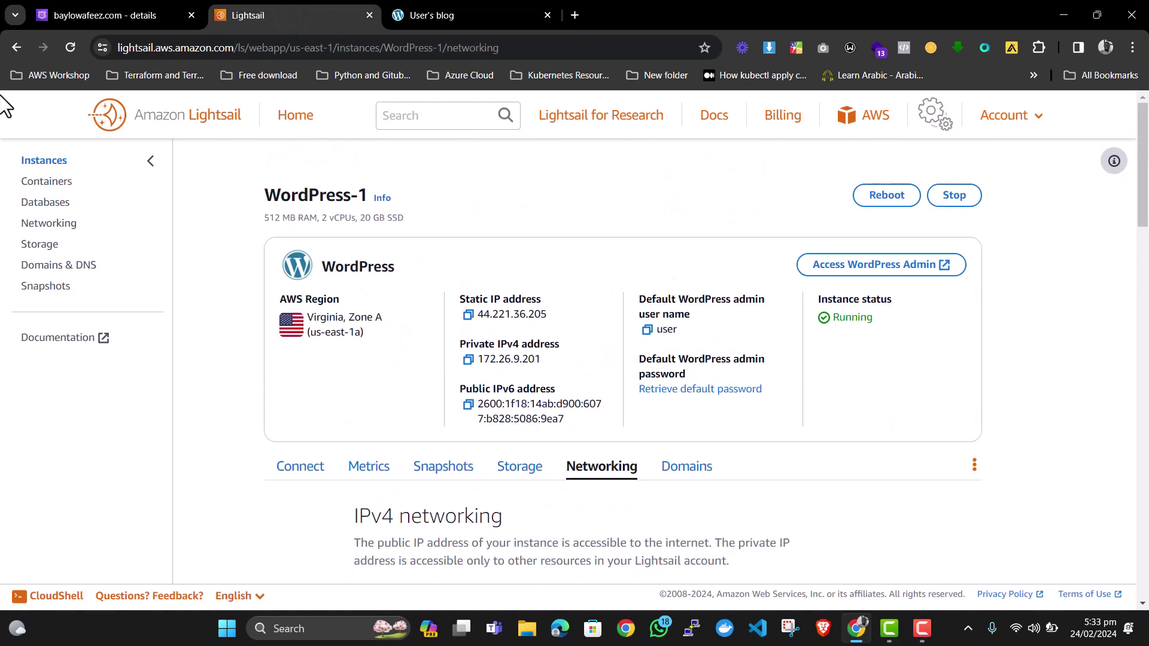
pyautogui.click(52, 161)
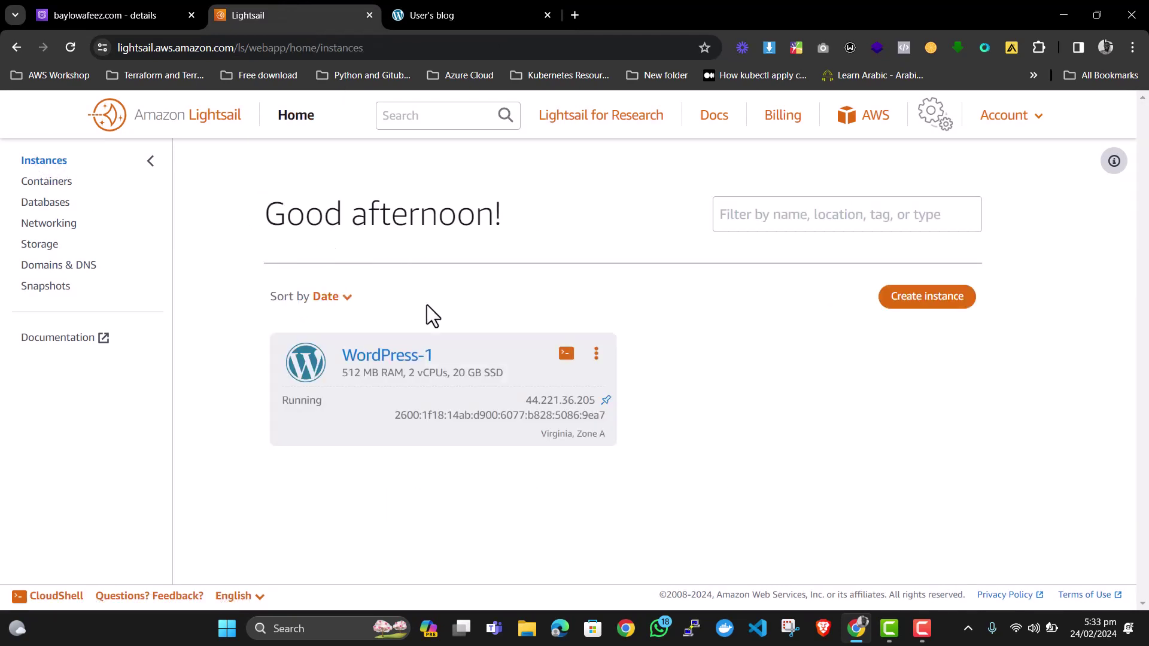
pyautogui.doubleClick(392, 359)
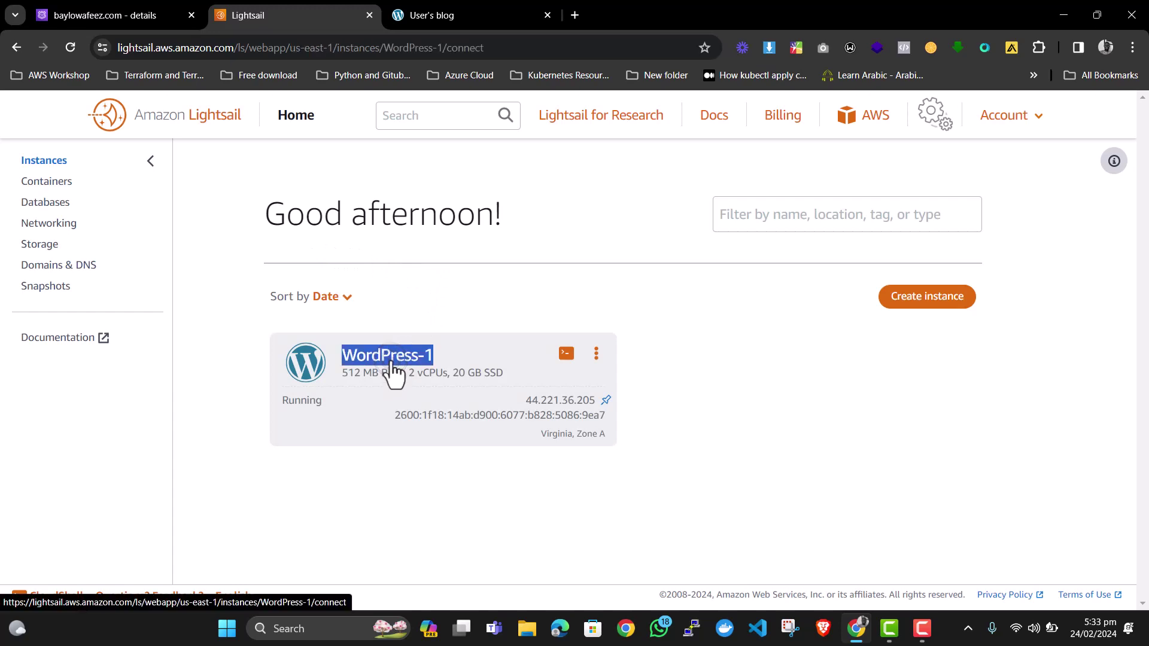
pyautogui.scroll(-4, 436, 374)
pyautogui.scroll(-5, 512, 366)
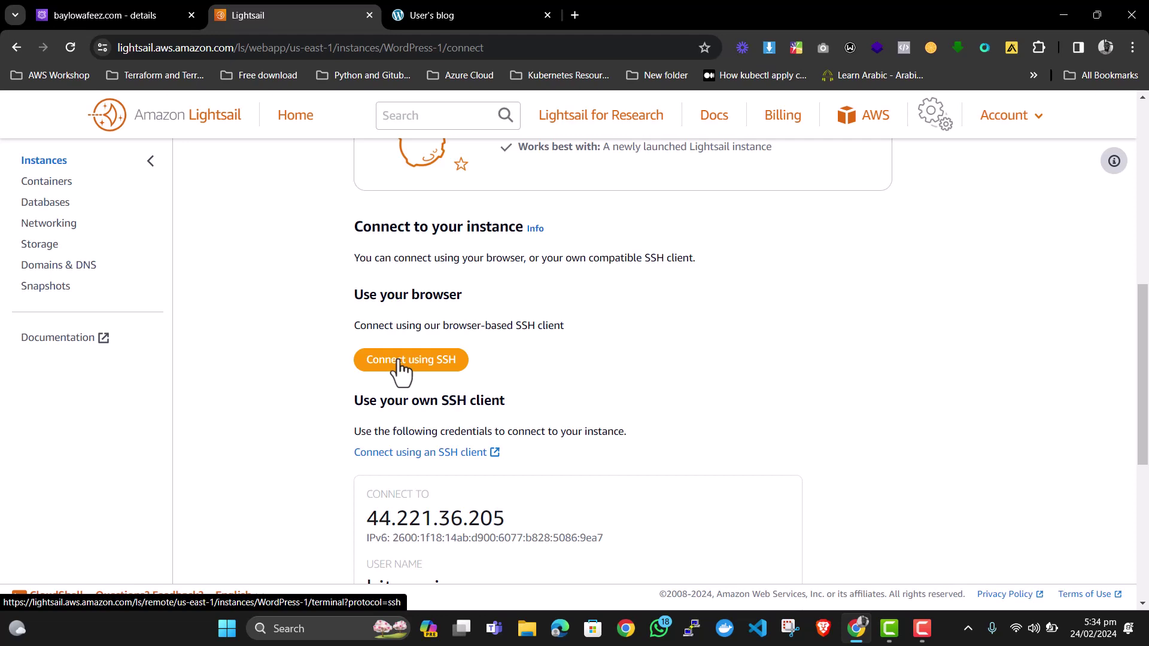
# Start a browser SSH session and run sudo /opt/bitnami/bncert-tool.
pyautogui.click(398, 359)
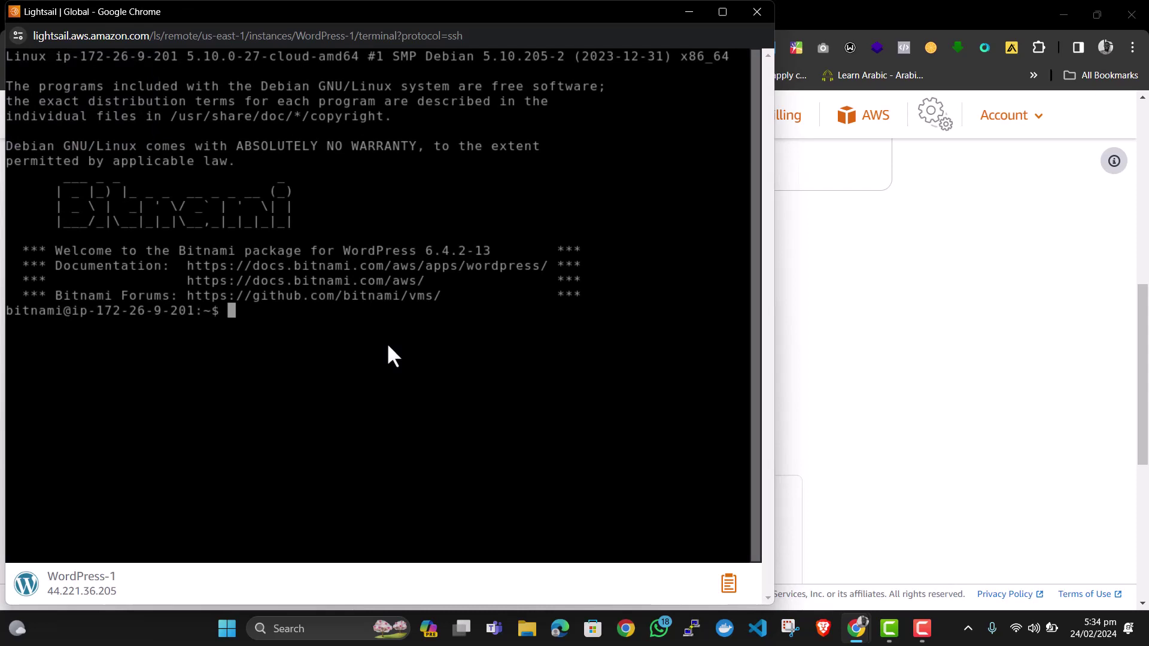
pyautogui.write('sudo /opt/')
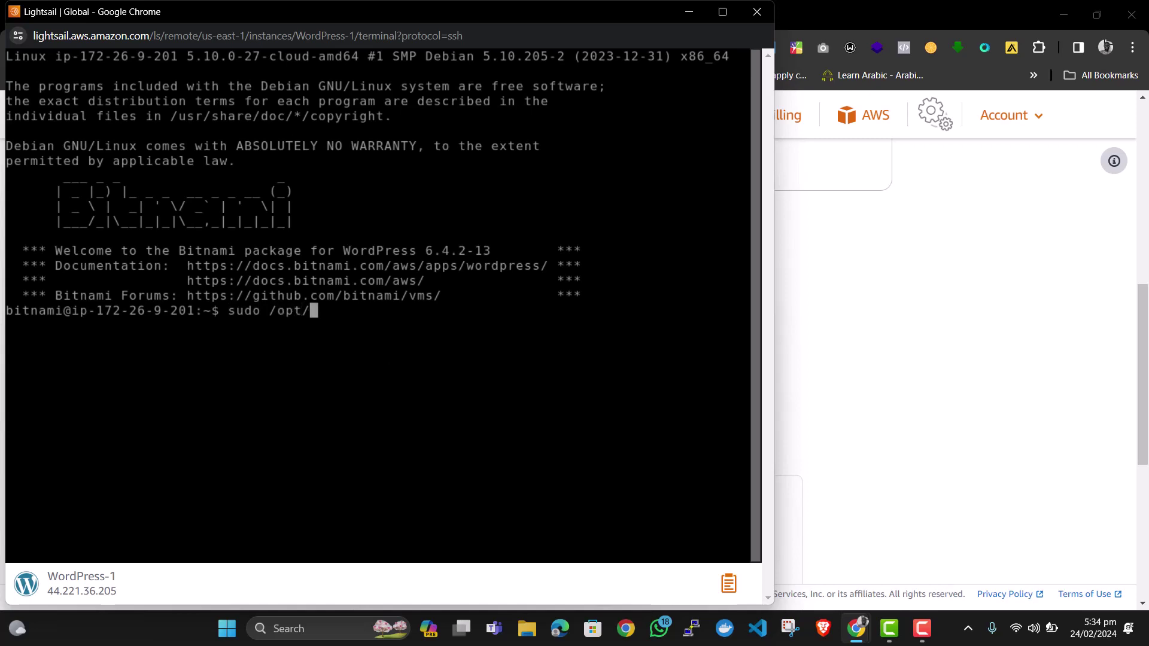
pyautogui.write('bi')
pyautogui.press('Tab')
pyautogui.write('bn')
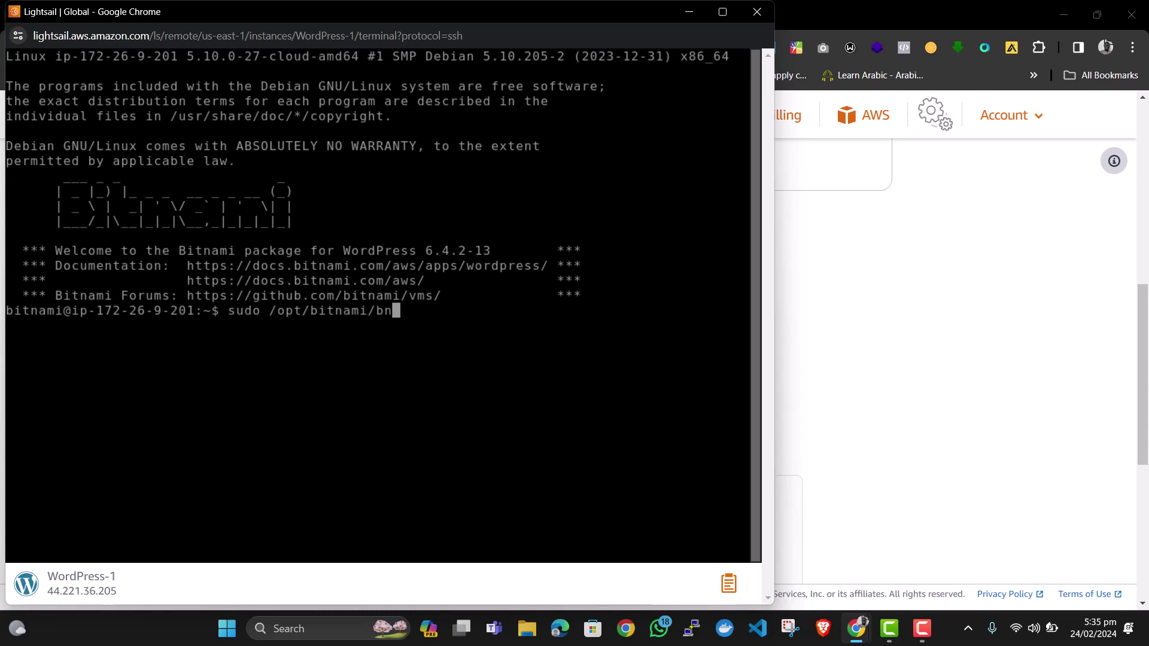
pyautogui.write('cert-tool')
pyautogui.press('Return')
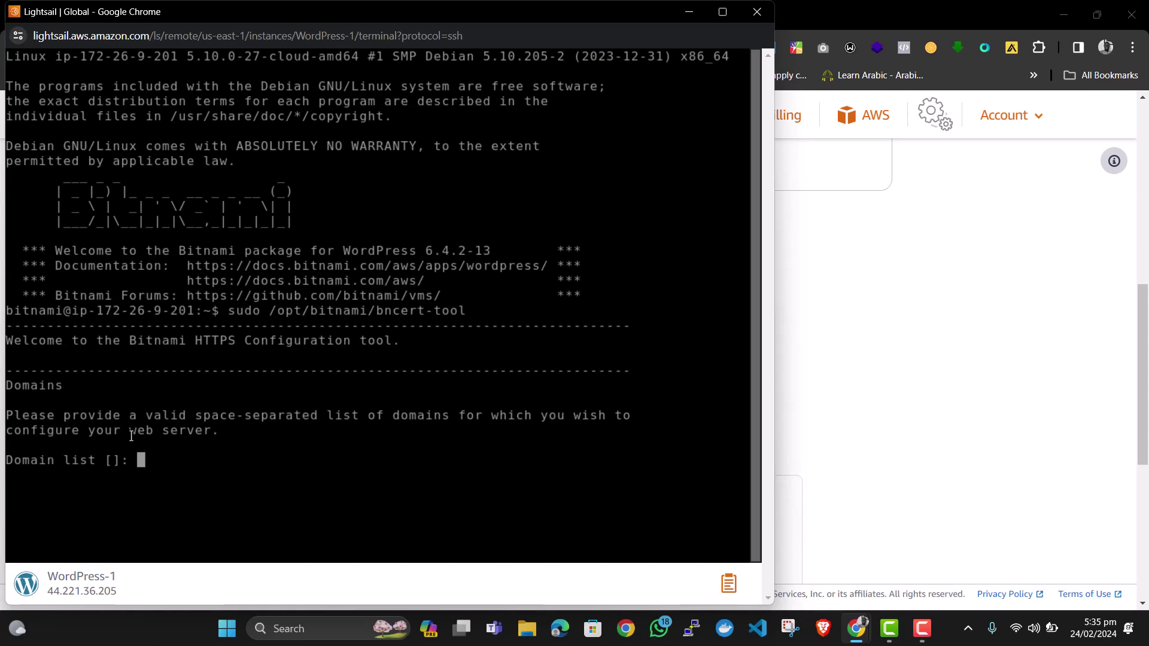
pyautogui.click(215, 464)
pyautogui.write('baylowaf')
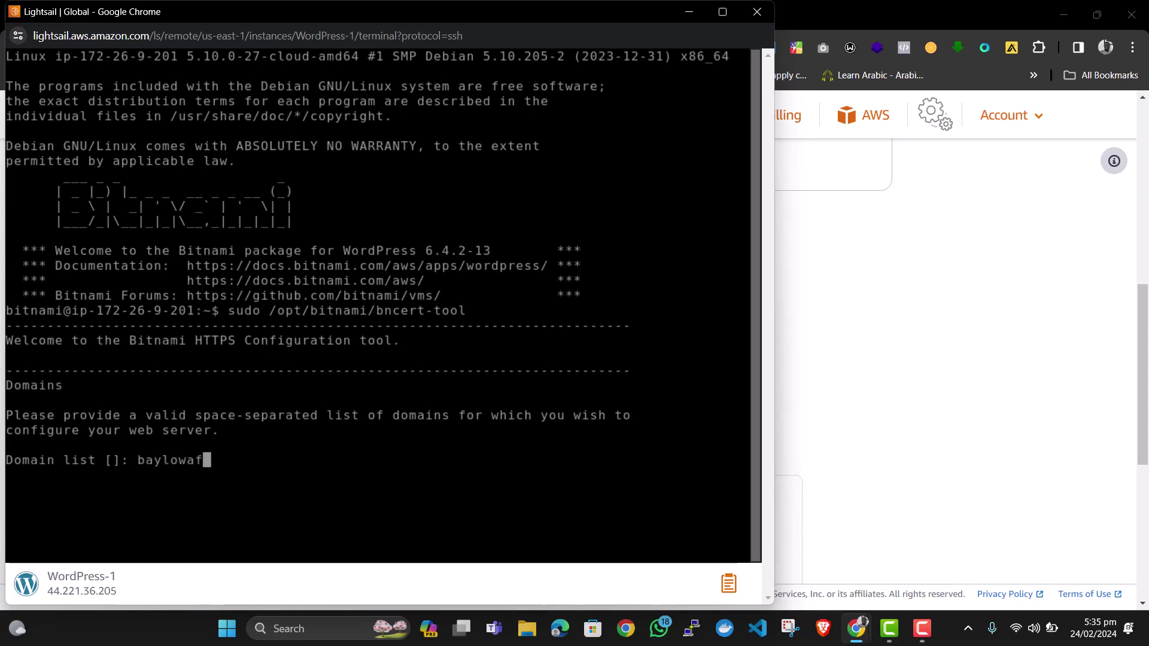
pyautogui.write('eez.com ')
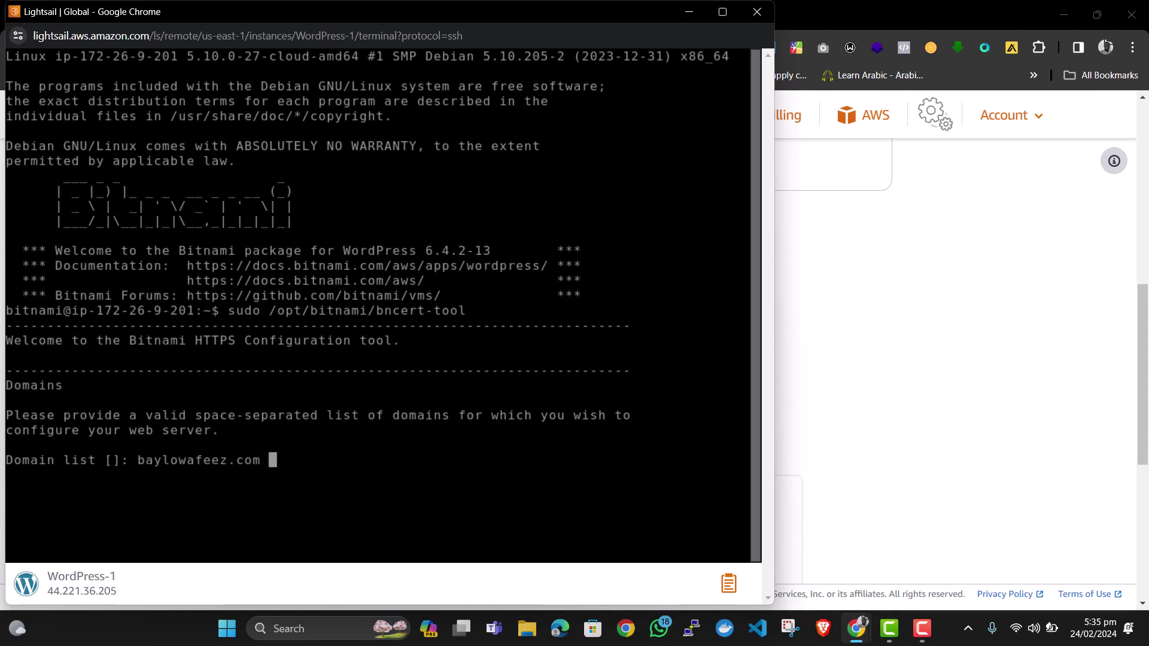
pyautogui.write('www')
pyautogui.write('.baylo')
pyautogui.write('wafeez')
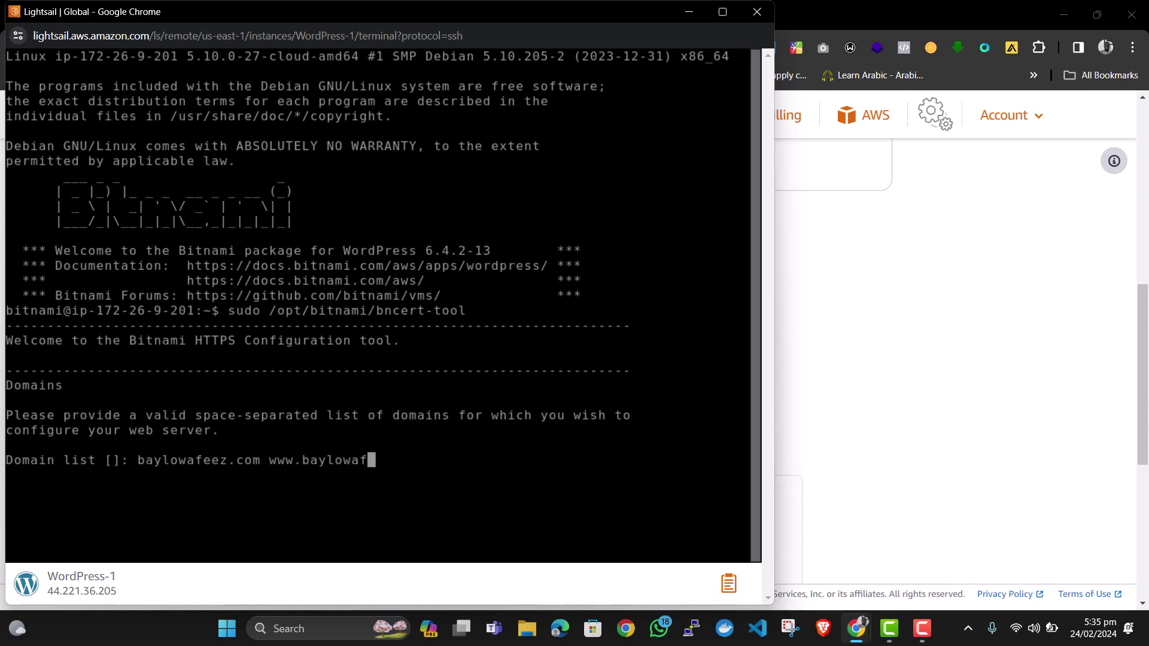
pyautogui.write('.com')
pyautogui.press('Return')
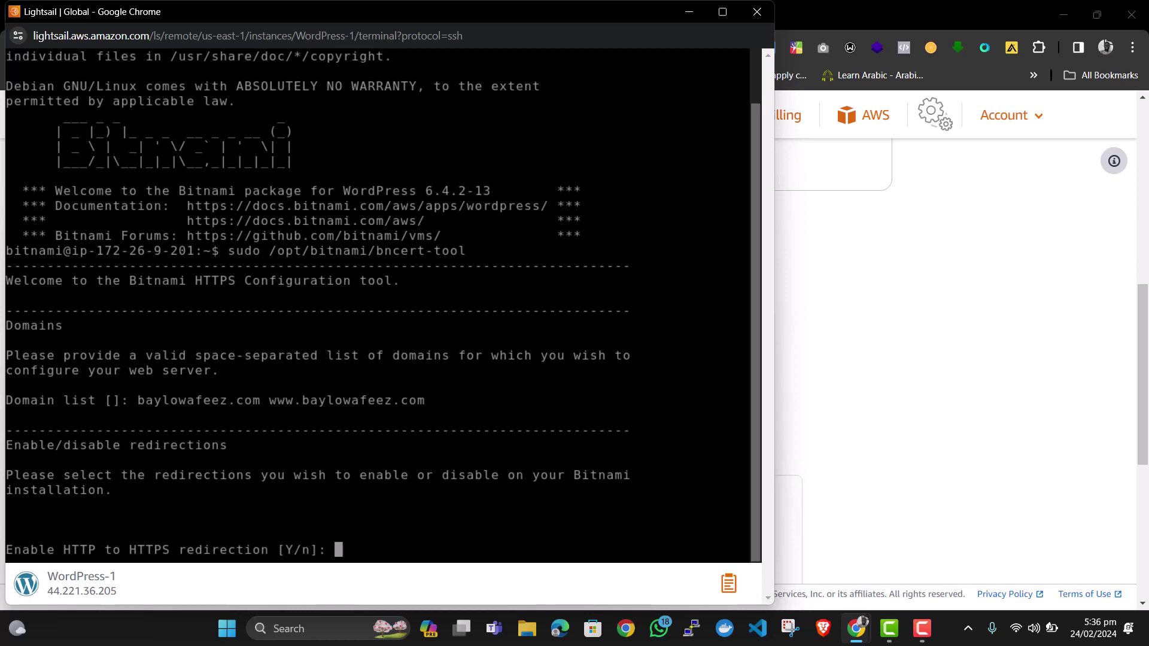
pyautogui.write('Y')
pyautogui.press('Return')
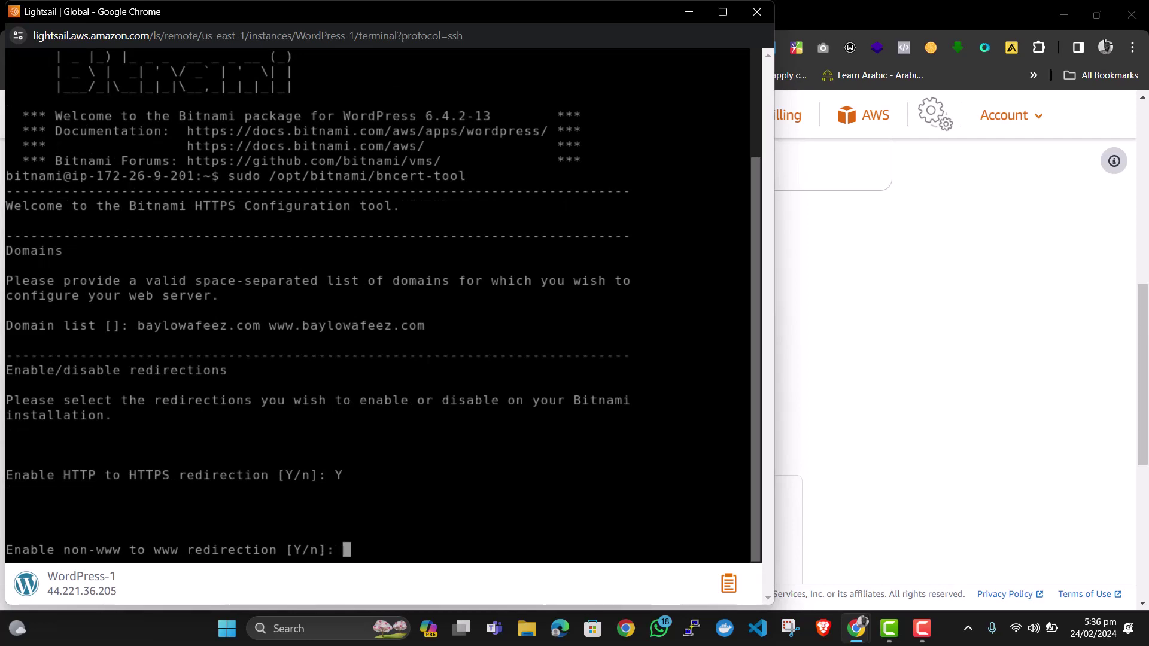
pyautogui.write('Y')
pyautogui.press('Return')
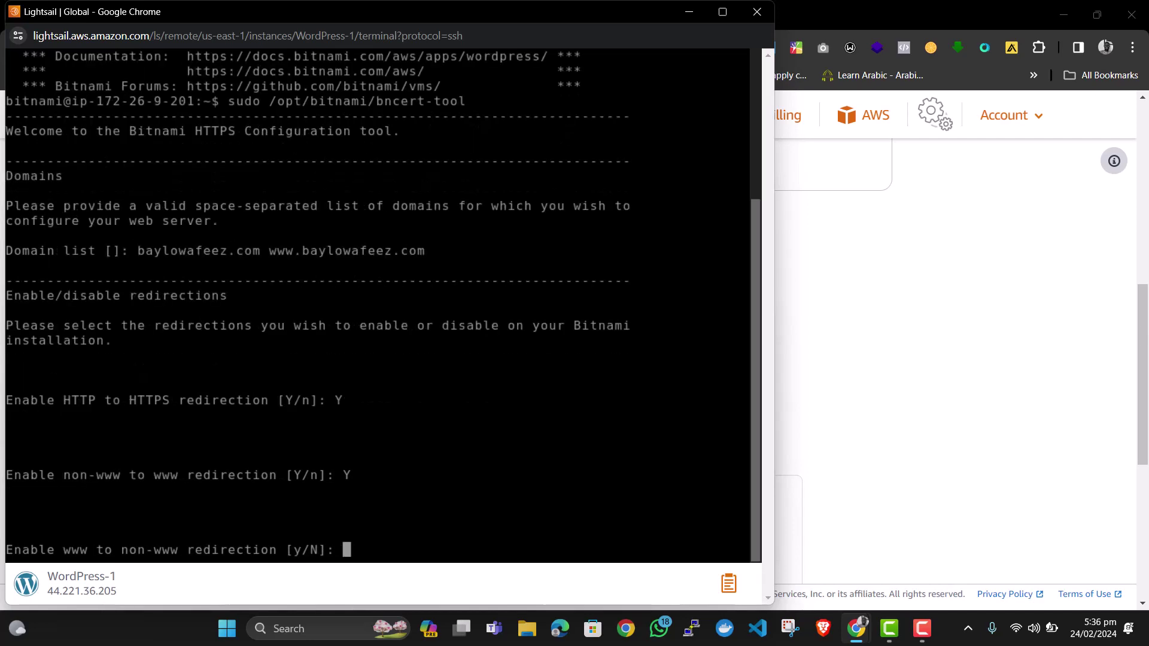
pyautogui.write('N')
pyautogui.press('Return')
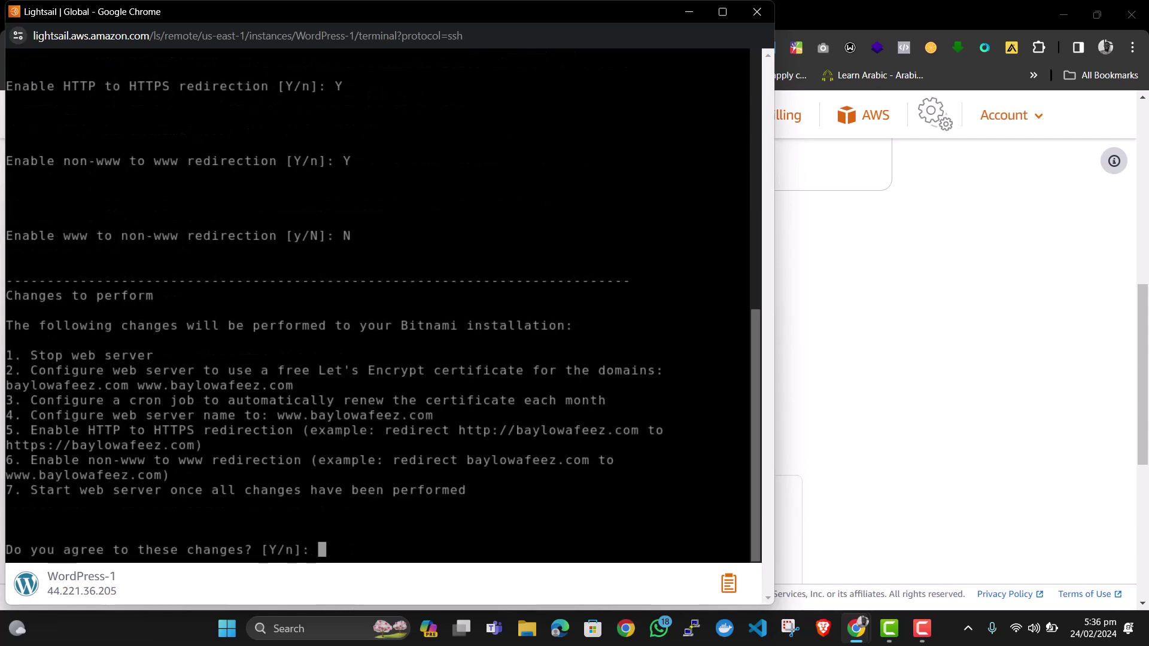
# Agree to the listed changes and enter the contact e-mail address.
pyautogui.write('Y')
pyautogui.press('Return')
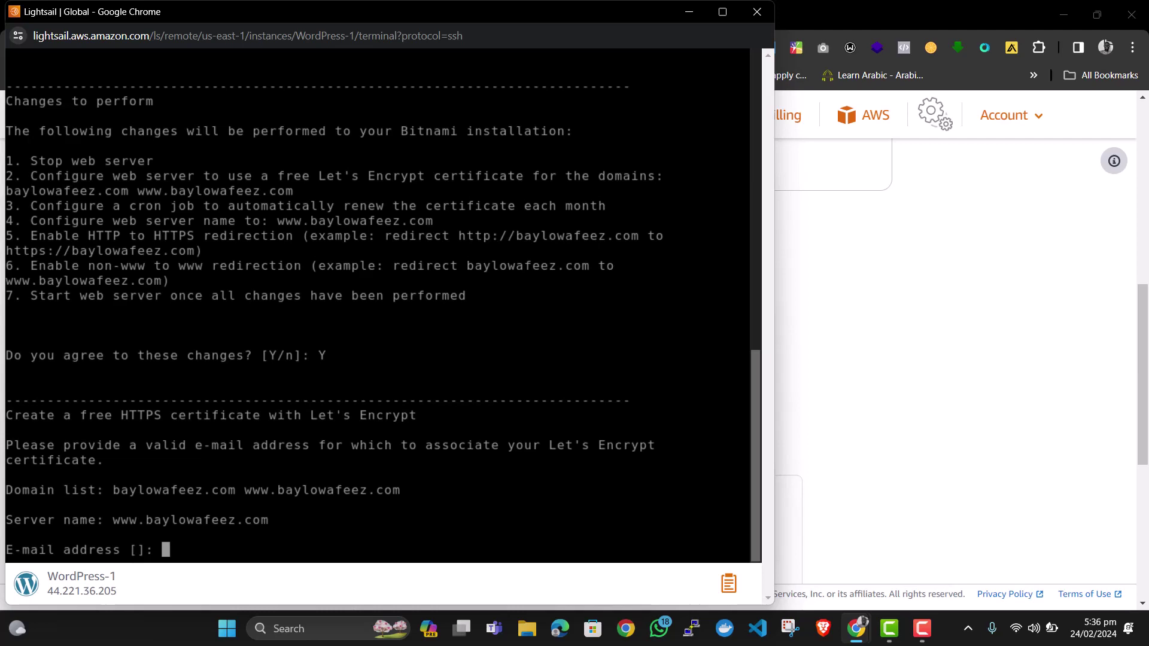
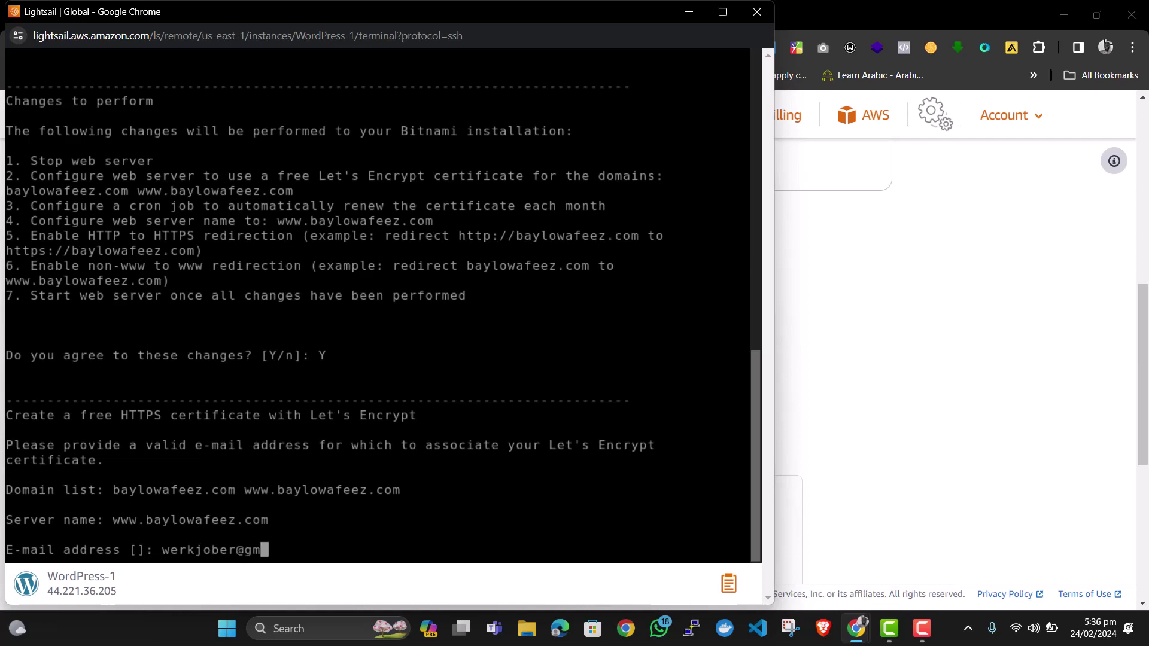
pyautogui.press('Return')
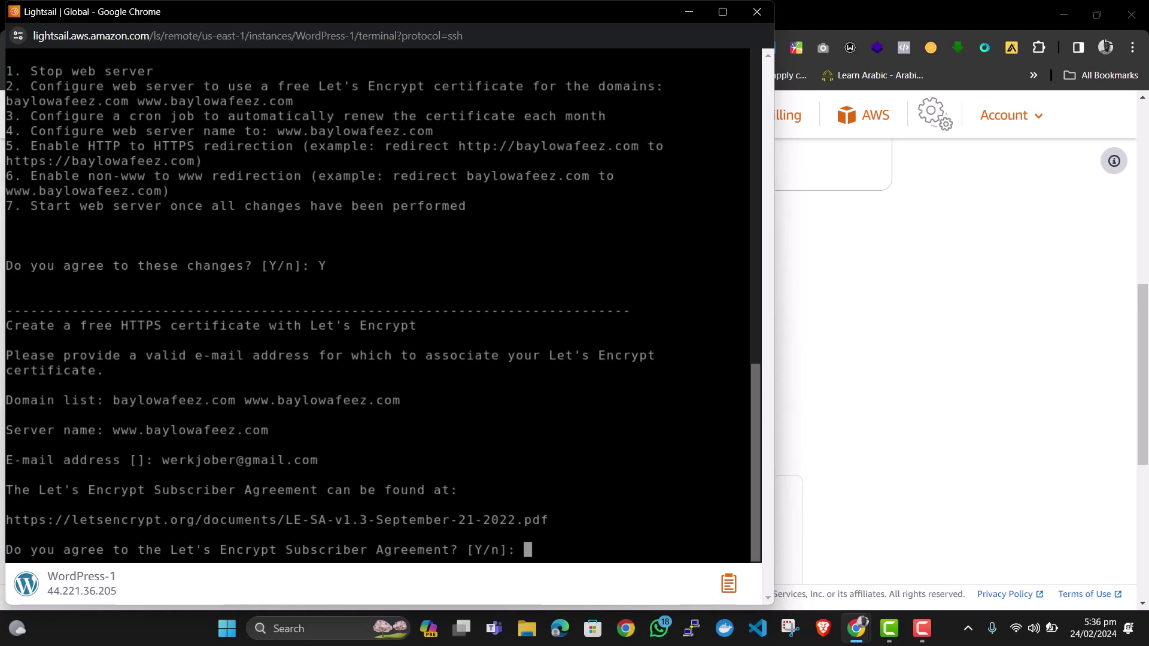
# Accept the Let's Encrypt Subscriber Agreement and close the Success report.
pyautogui.write('Y')
pyautogui.press('Return')
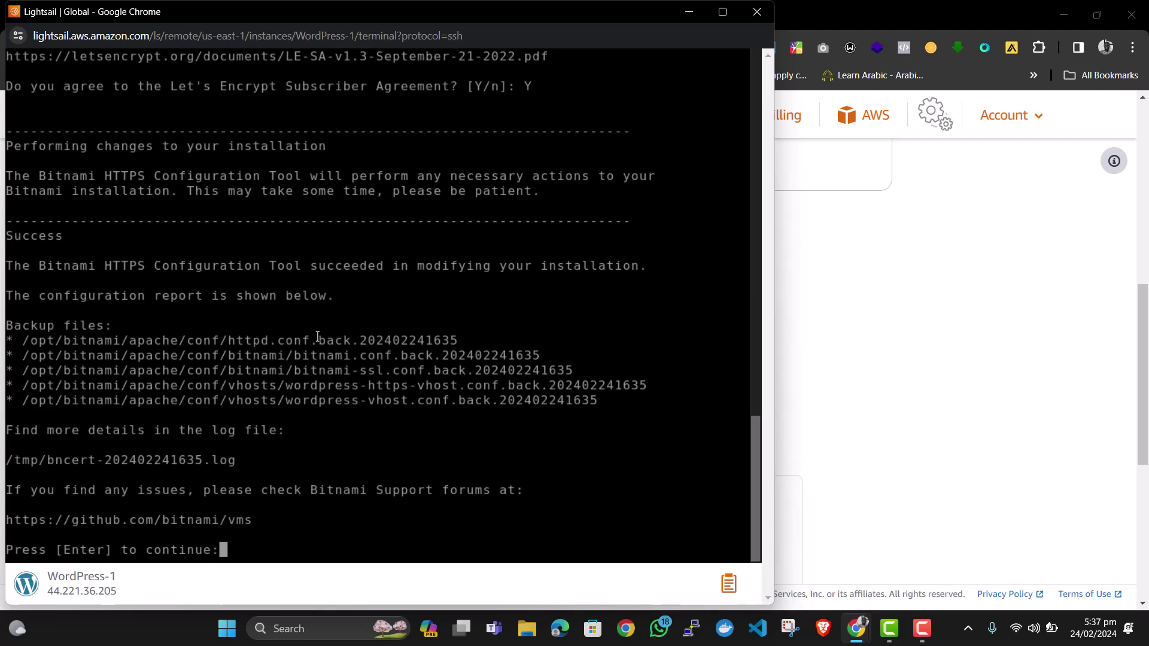
pyautogui.press('Return')
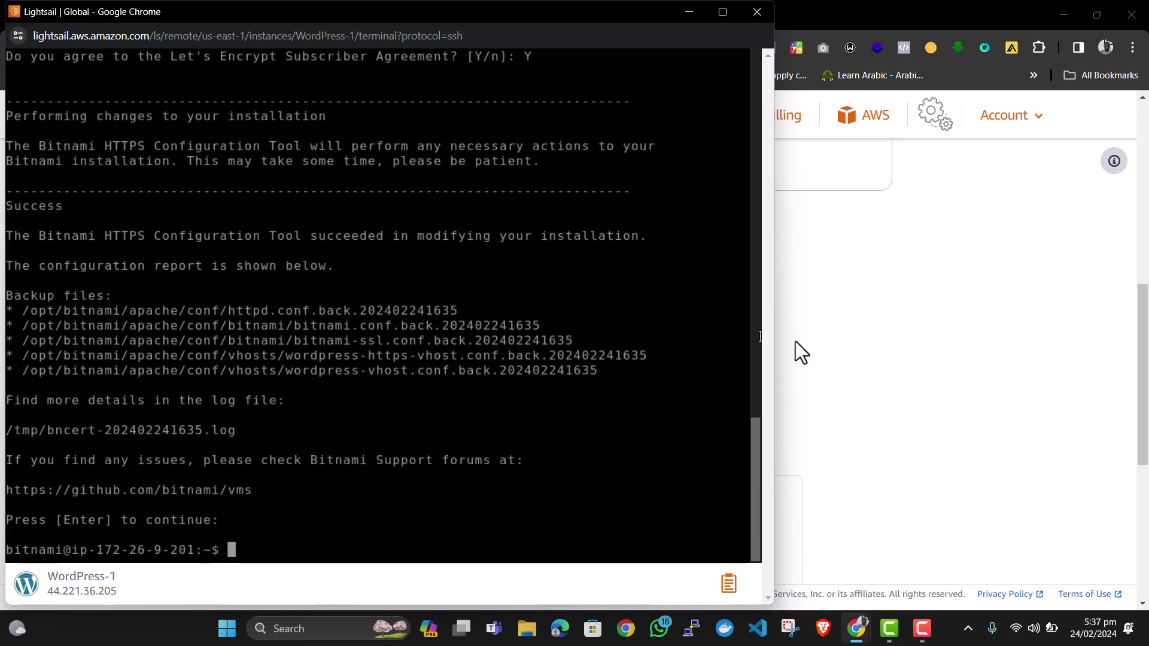
# Reload the blog and confirm its site info shows 'Connection is secure'.
pyautogui.click(834, 292)
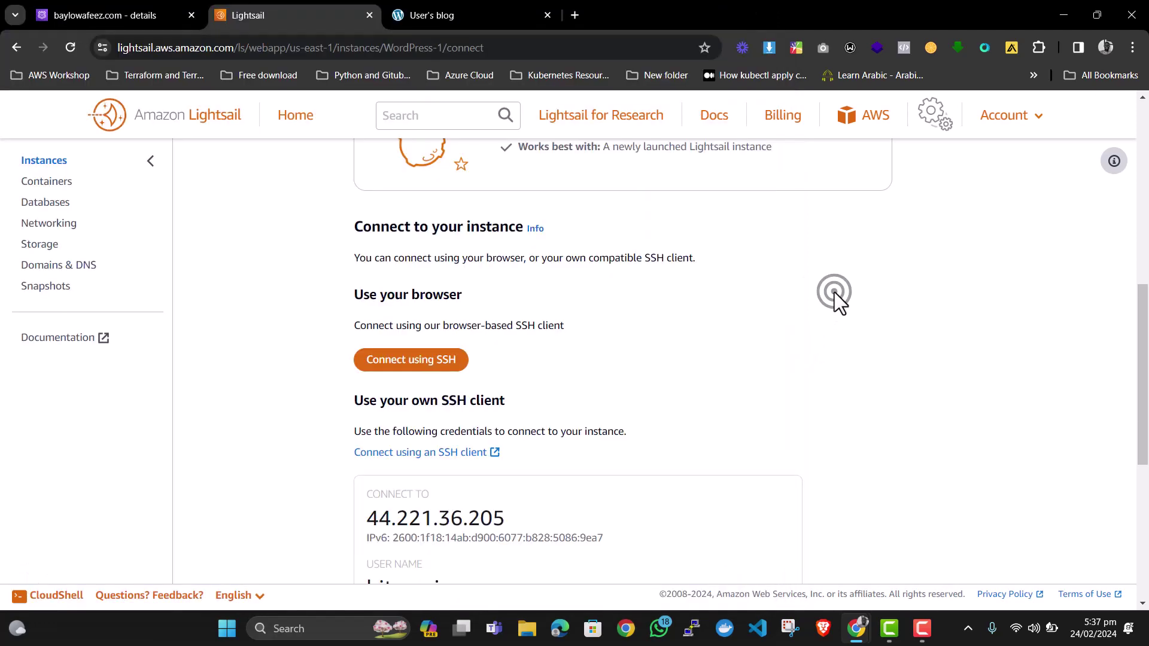
pyautogui.scroll(3, 688, 293)
pyautogui.scroll(5, 688, 294)
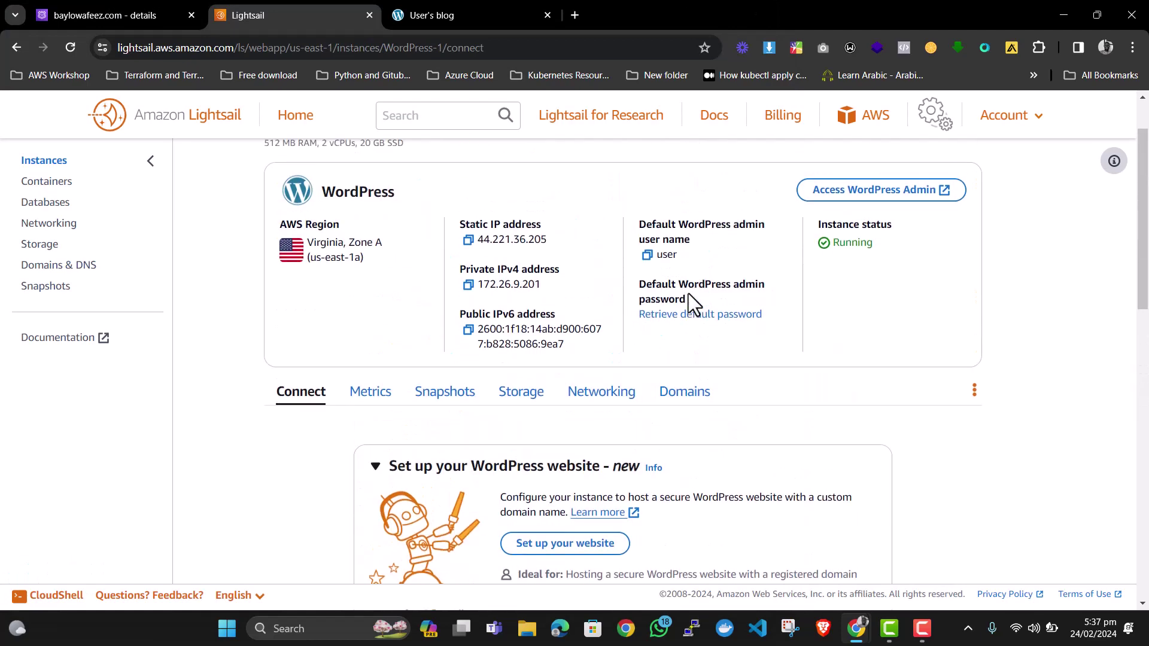
pyautogui.click(488, 11)
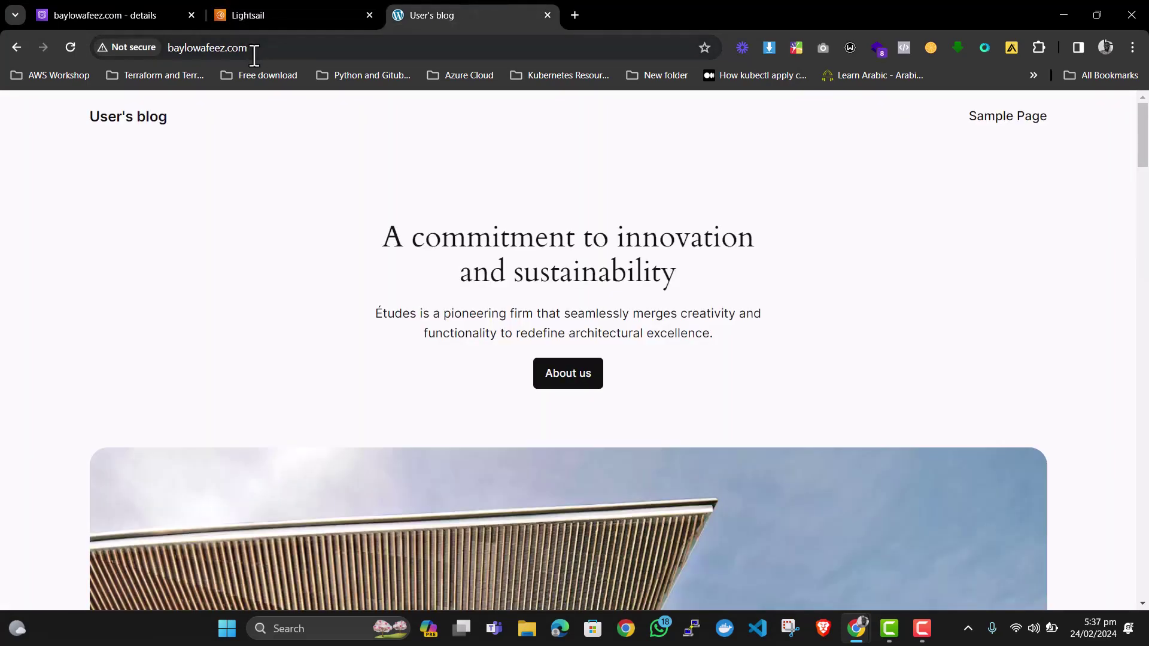
pyautogui.click(70, 48)
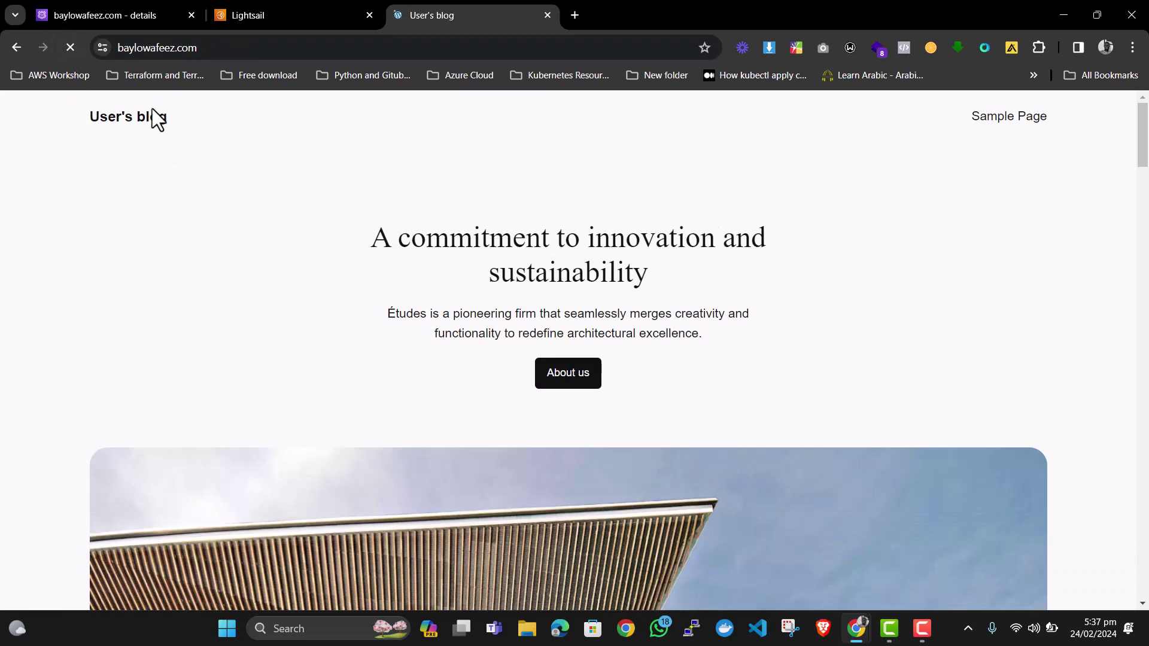
pyautogui.click(103, 46)
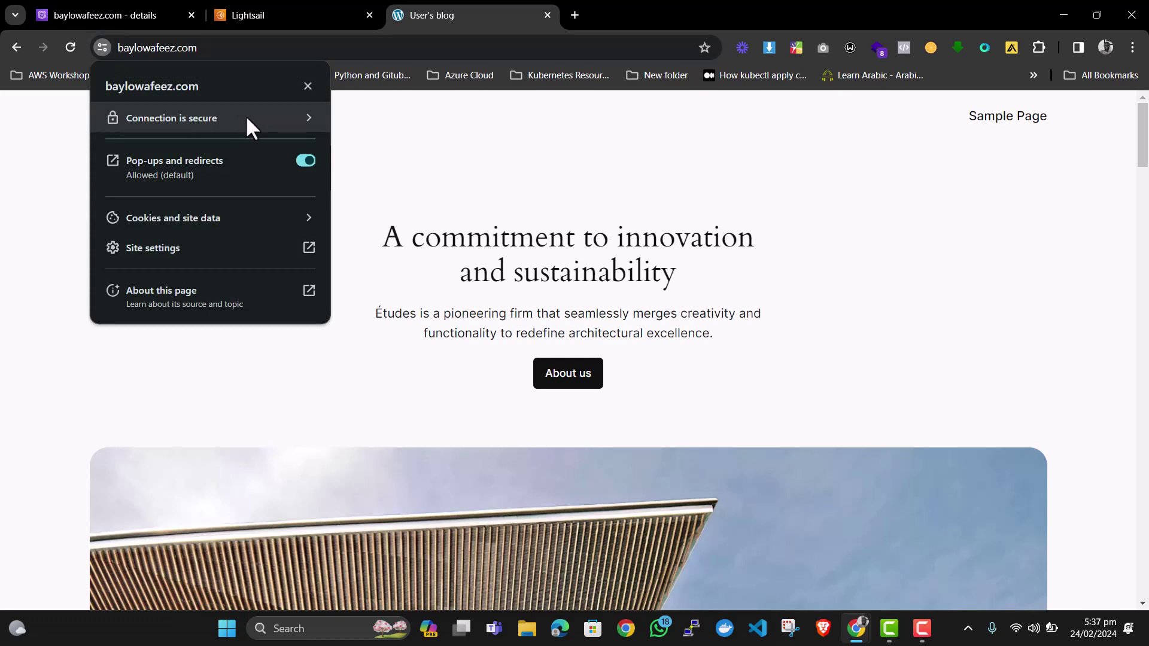
pyautogui.click(488, 140)
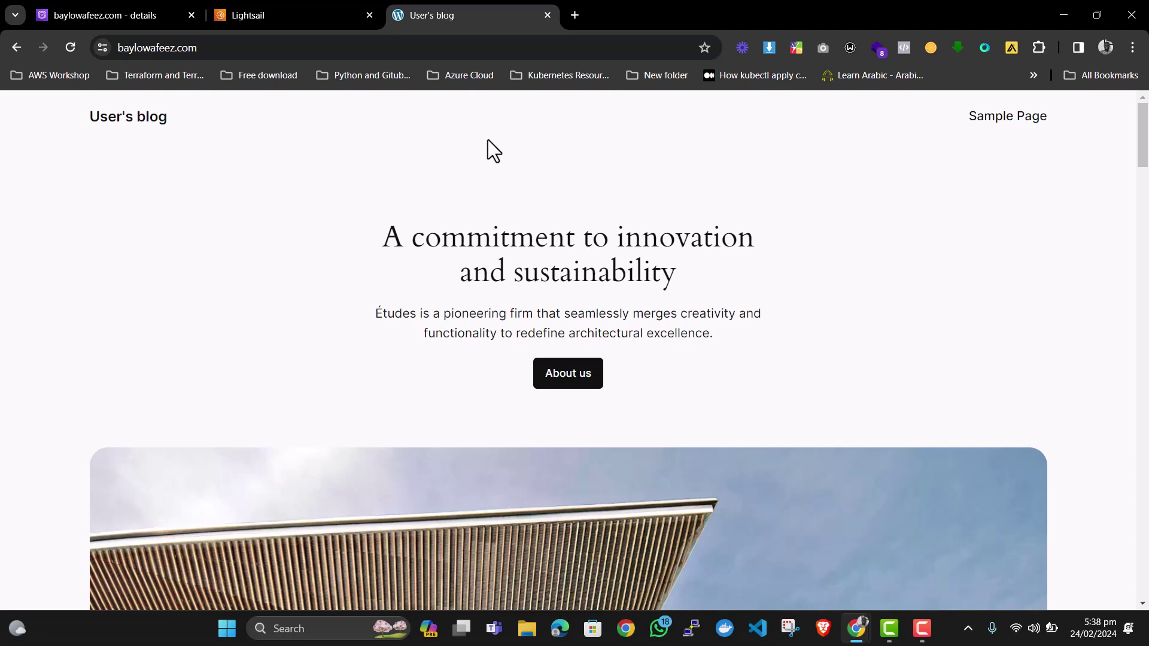
# Return to the WordPress-1 instance page in Lightsail.
pyautogui.click(291, 8)
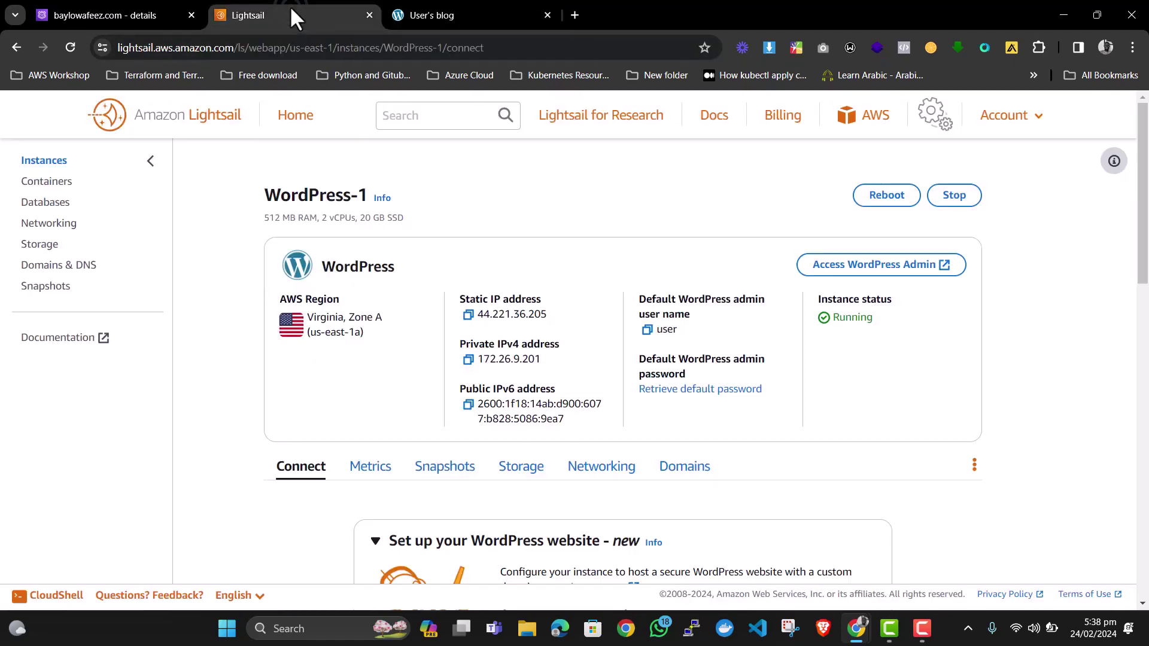
pyautogui.scroll(-1, 720, 363)
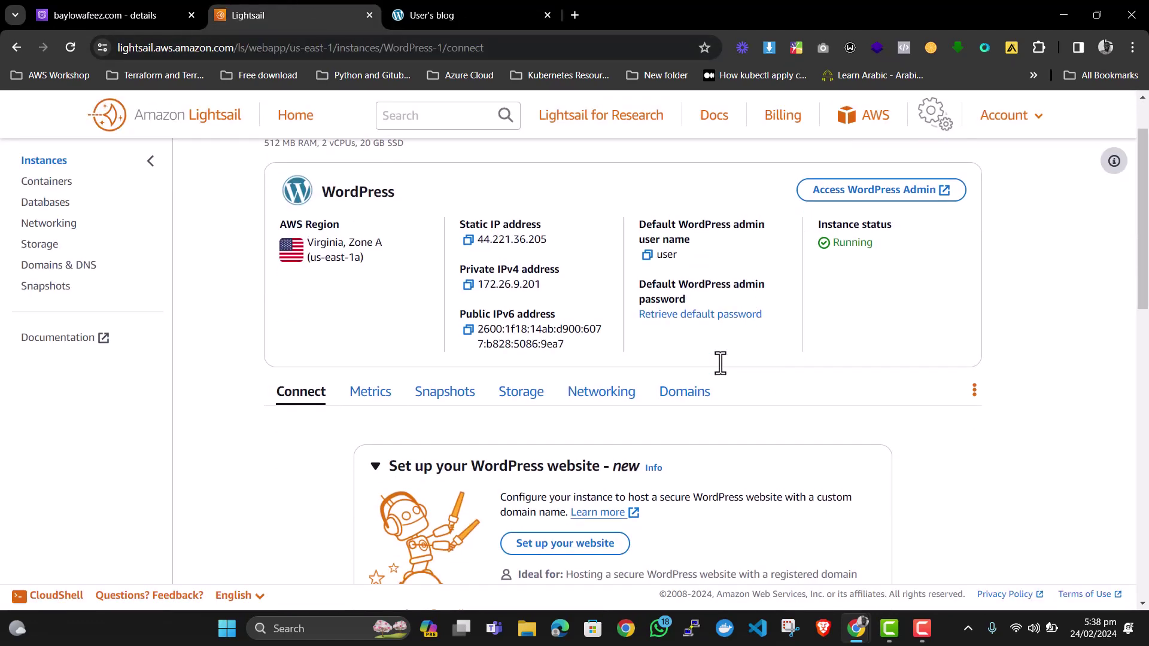
pyautogui.scroll(1, 720, 363)
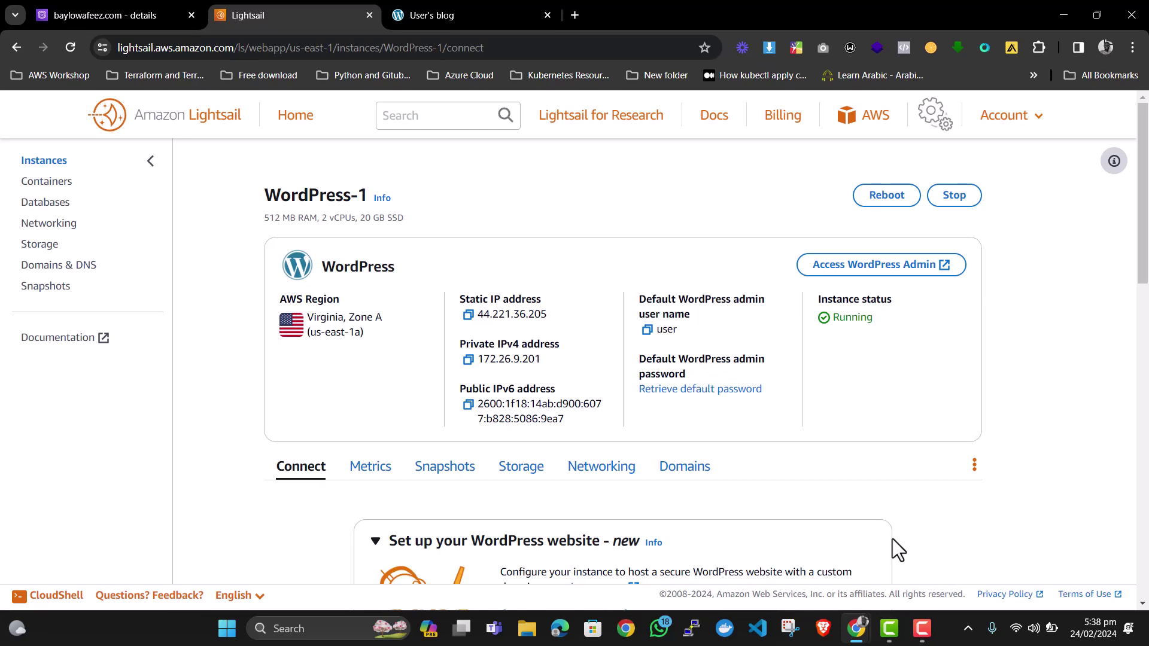
# List the home directory and print the admin password with cat bitnami_application_password.
pyautogui.moveTo(866, 632)
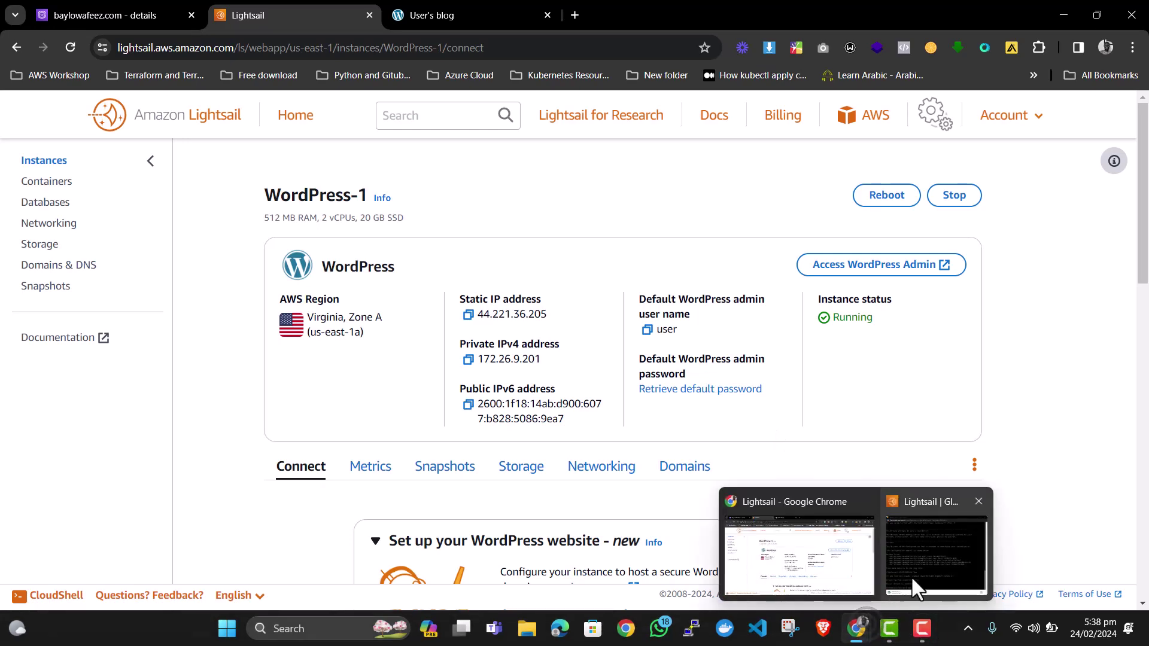
pyautogui.click(919, 575)
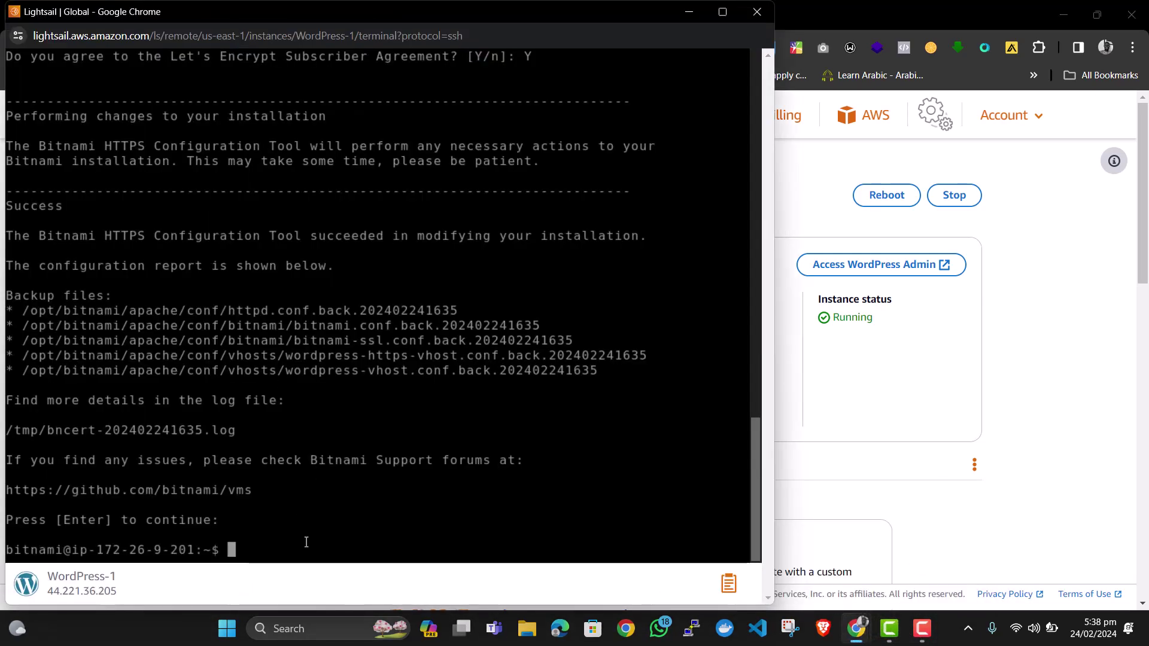
pyautogui.write('ls')
pyautogui.press('Return')
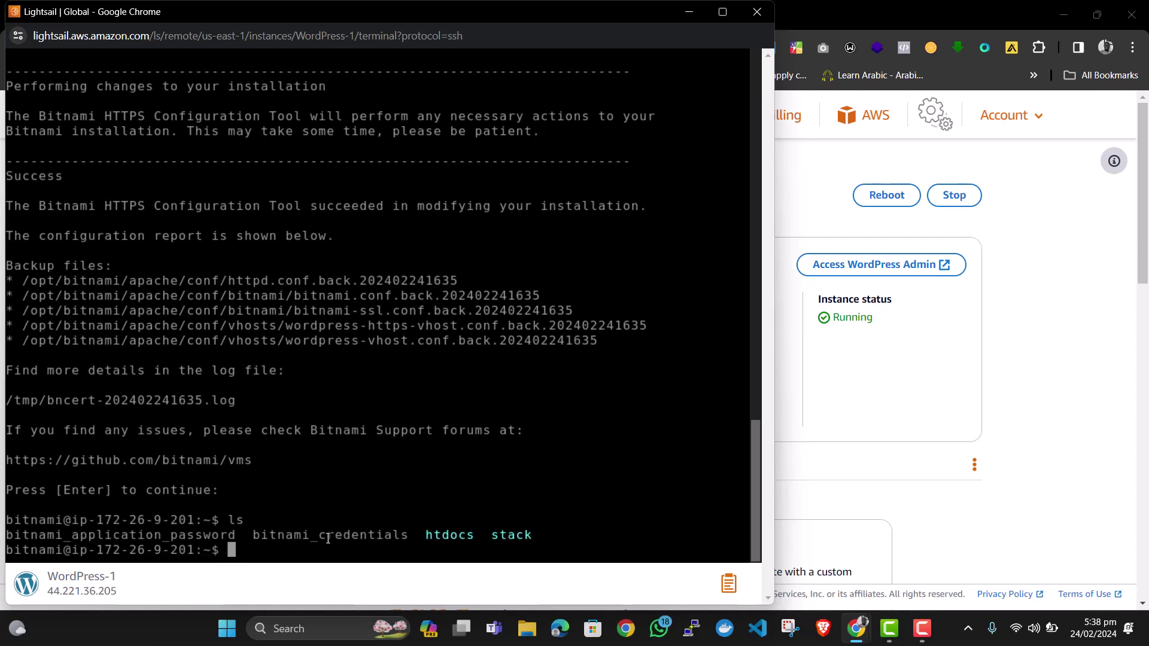
pyautogui.write('cst')
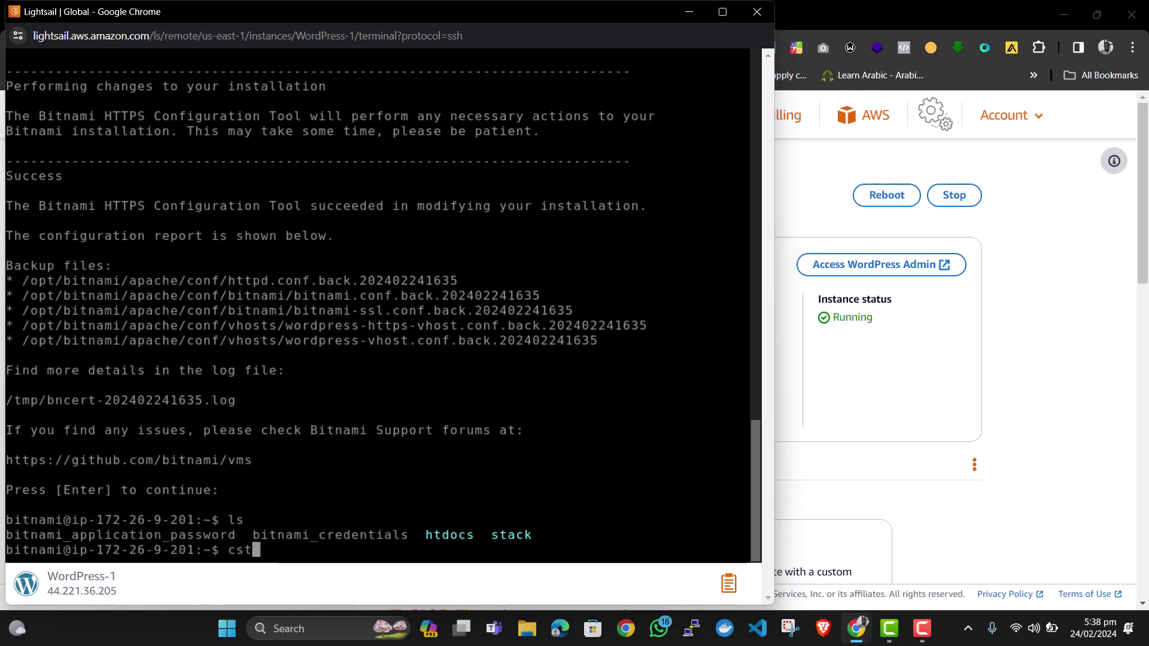
pyautogui.press('BackSpace')
pyautogui.press('BackSpace')
pyautogui.write('at ')
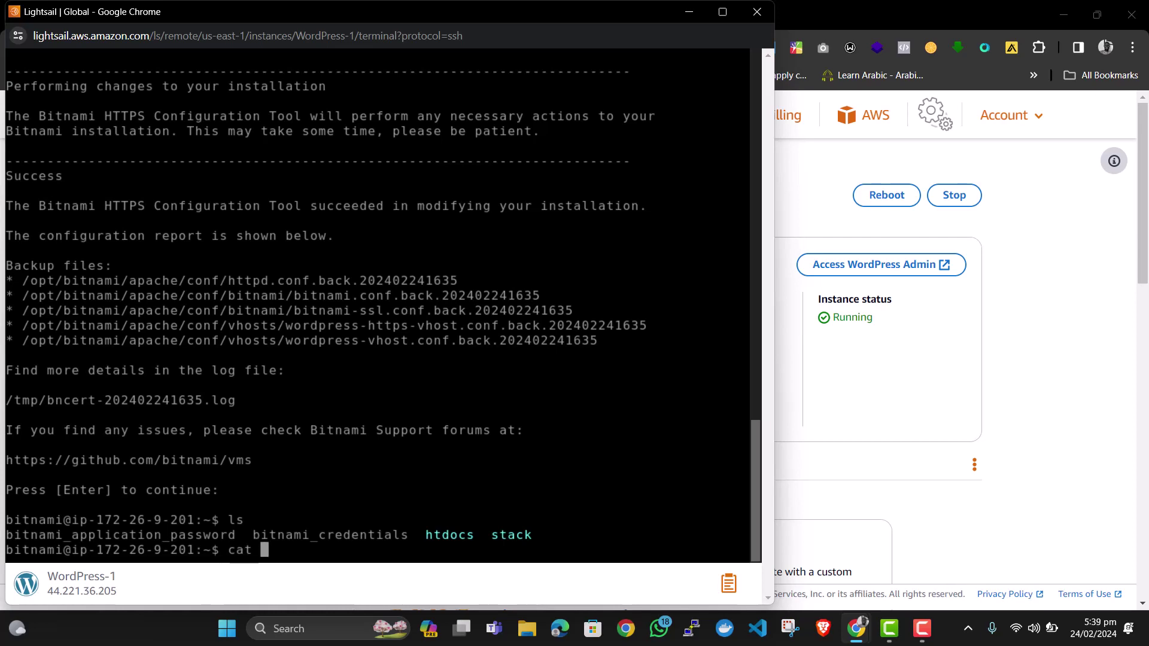
pyautogui.write('bitnami_a')
pyautogui.press('Tab')
pyautogui.press('Return')
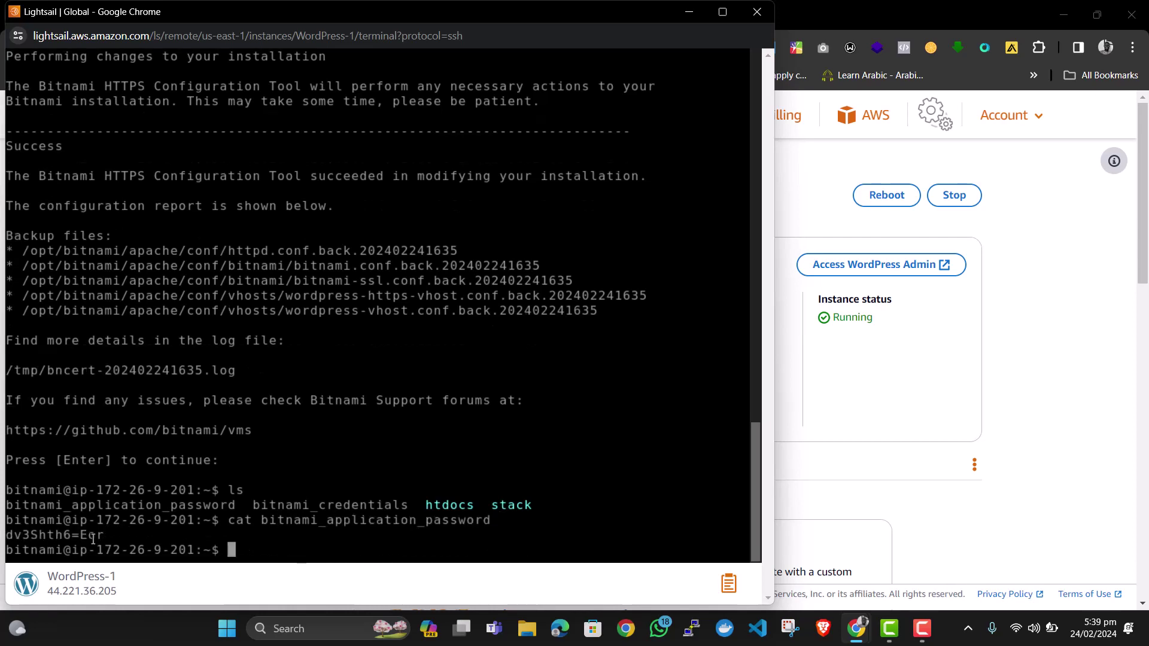
# Copy the printed password to the clipboard and minimize the SSH terminal.
pyautogui.moveTo(107, 535); pyautogui.dragTo(6, 534)
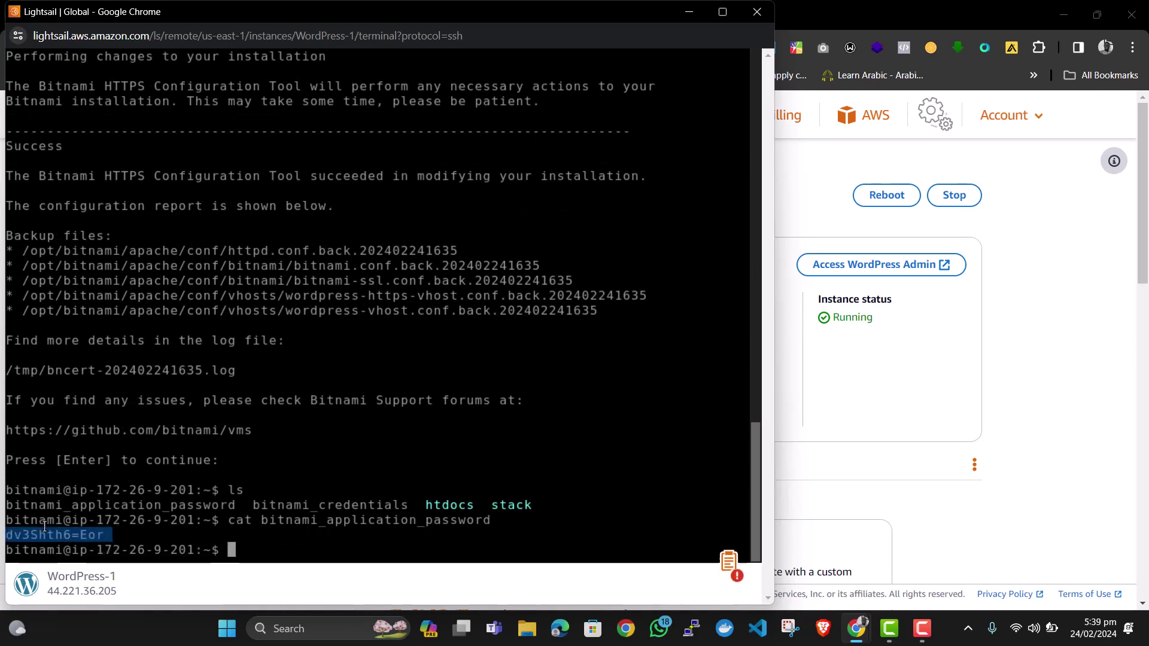
pyautogui.rightClick(44, 527)
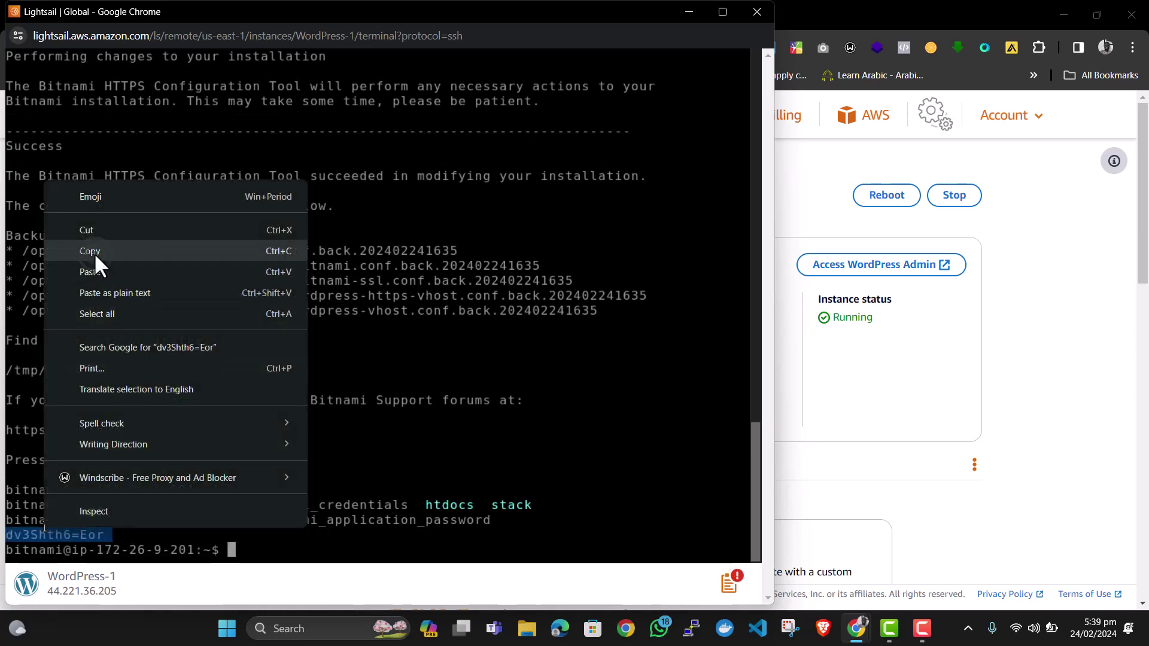
pyautogui.click(89, 251)
pyautogui.click(692, 18)
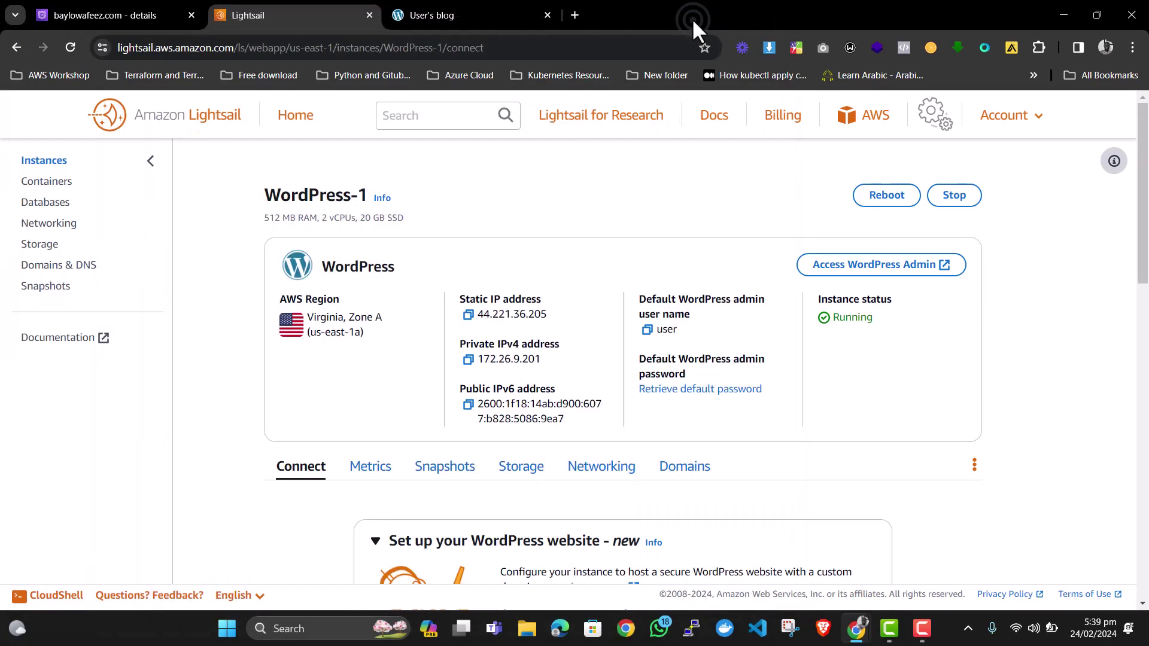
# Open the site's /wp-admin login page in the WordPress tab.
pyautogui.click(444, 15)
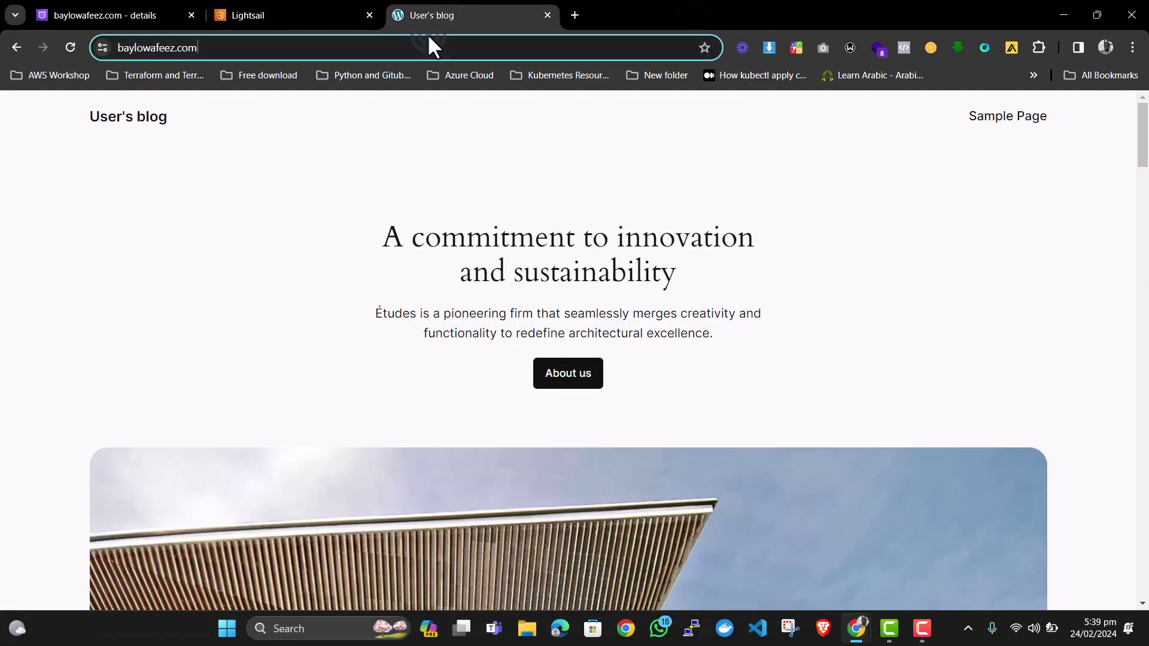
pyautogui.click(428, 38)
pyautogui.click(423, 46)
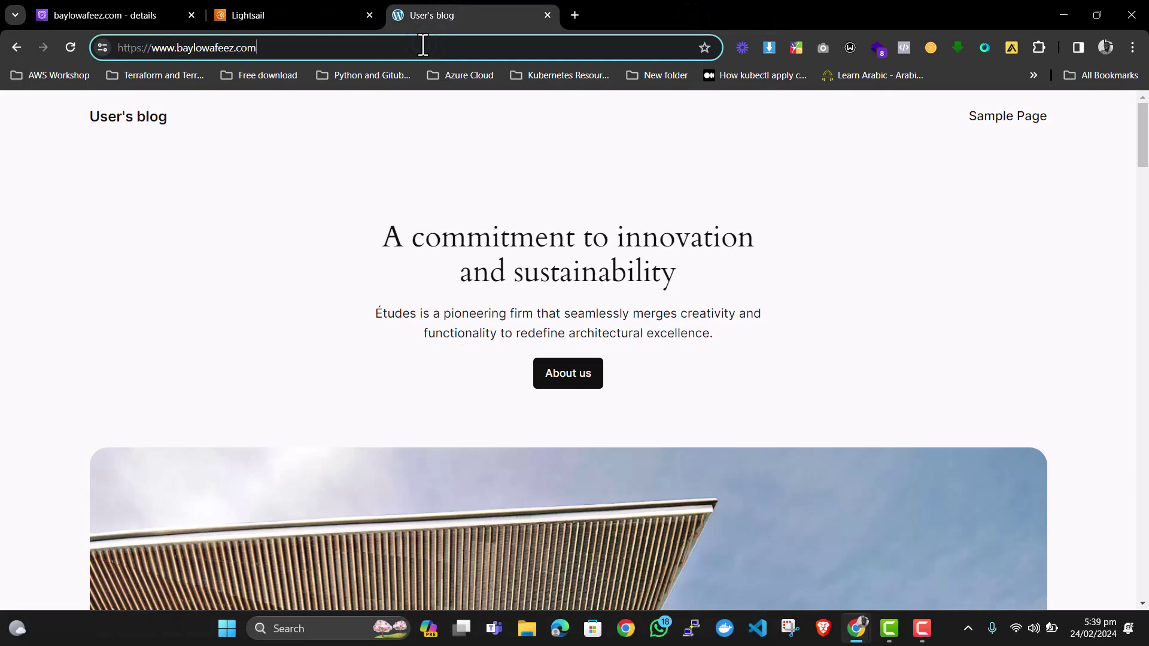
pyautogui.write('/w')
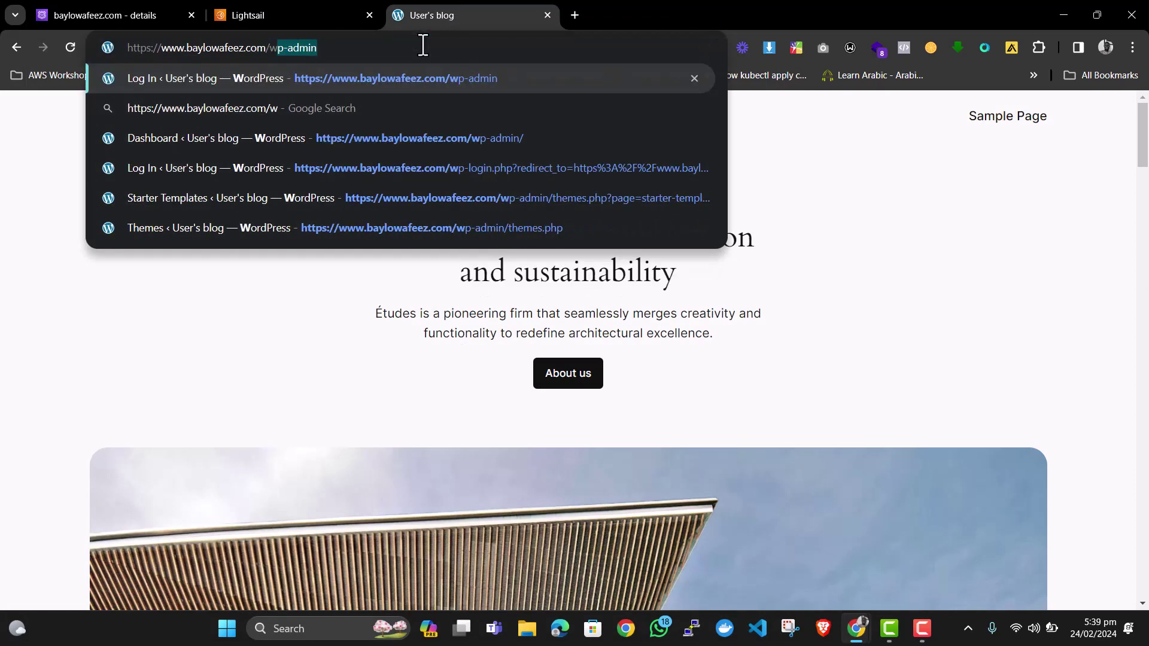
pyautogui.write('p-admin')
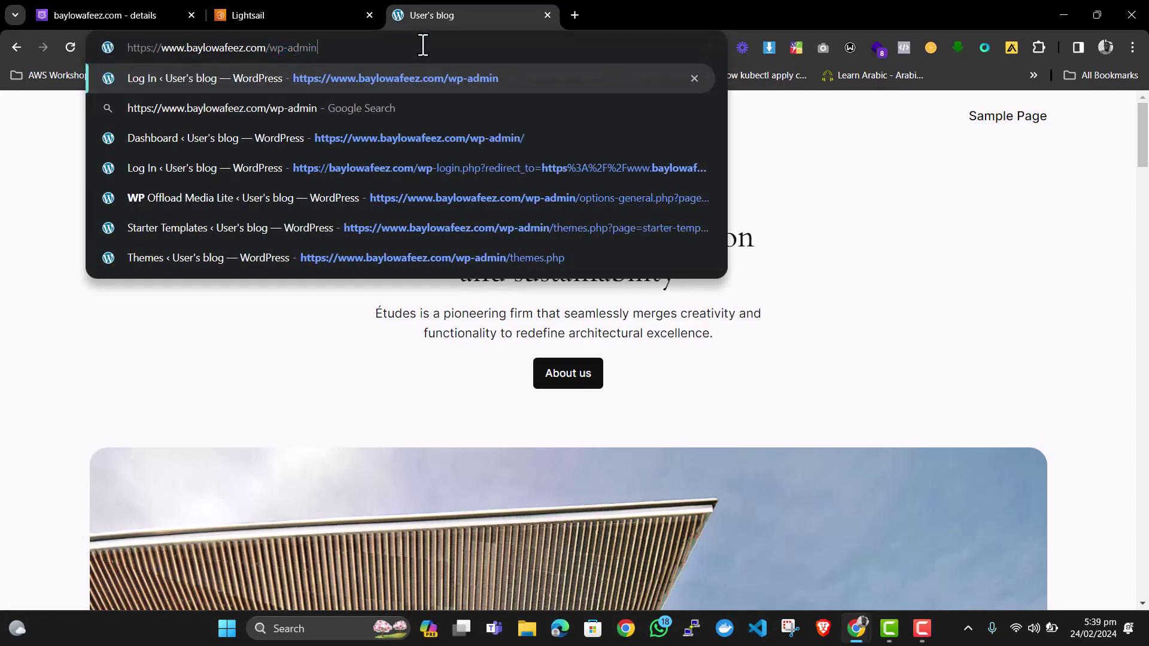
pyautogui.press('Return')
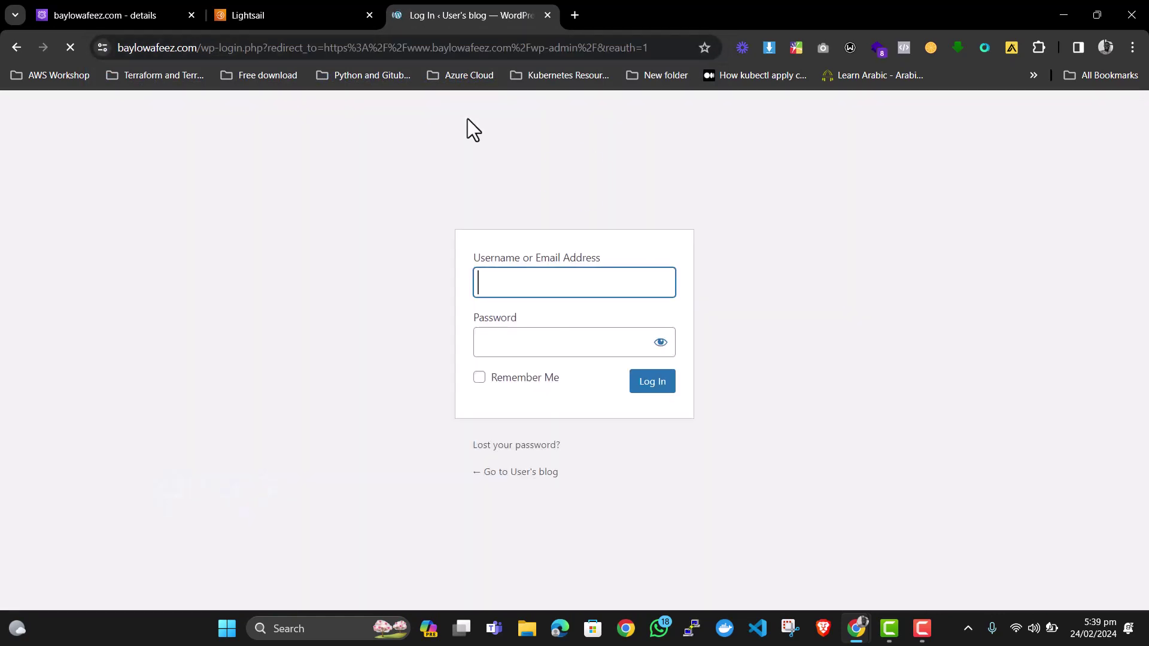
# Log in with the admin username and pasted password, then go to Appearance > Themes.
pyautogui.click(561, 280)
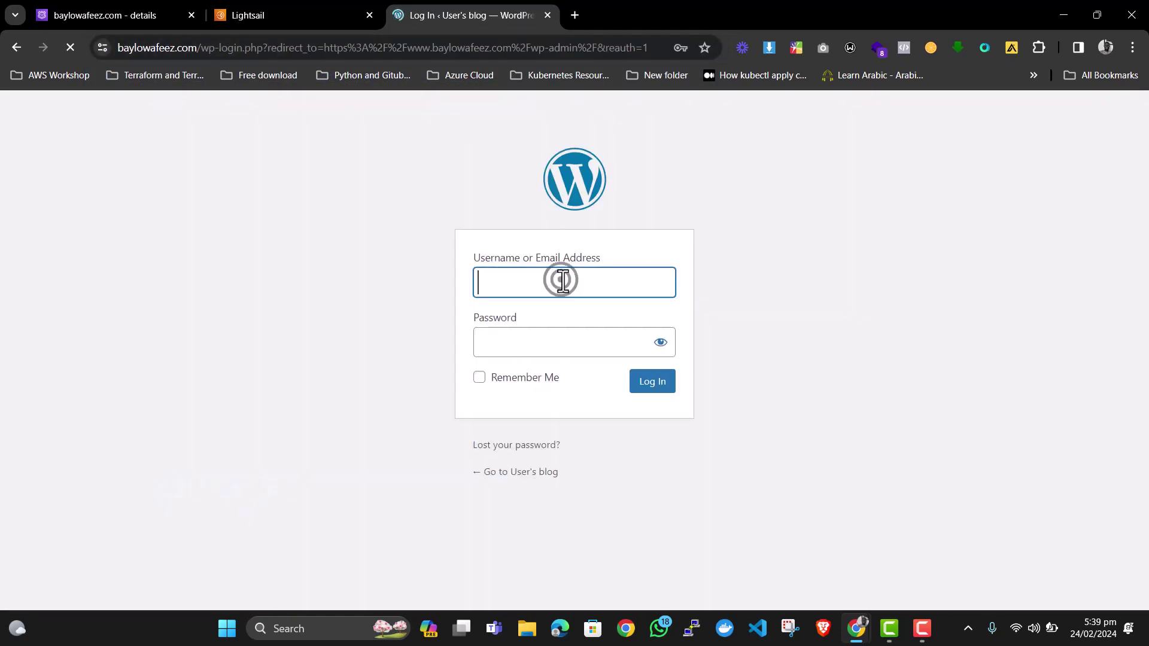
pyautogui.write('u')
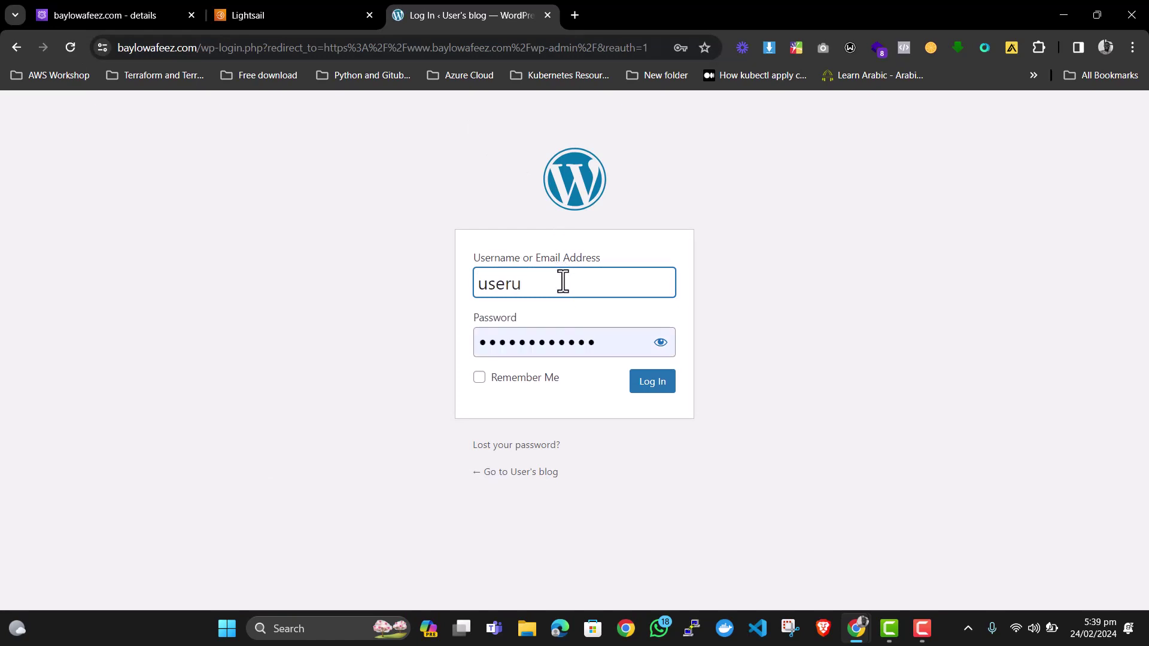
pyautogui.write('ser')
pyautogui.click(565, 284)
pyautogui.press('BackSpace')
pyautogui.press('BackSpace')
pyautogui.press('BackSpace')
pyautogui.press('BackSpace')
pyautogui.doubleClick(527, 347)
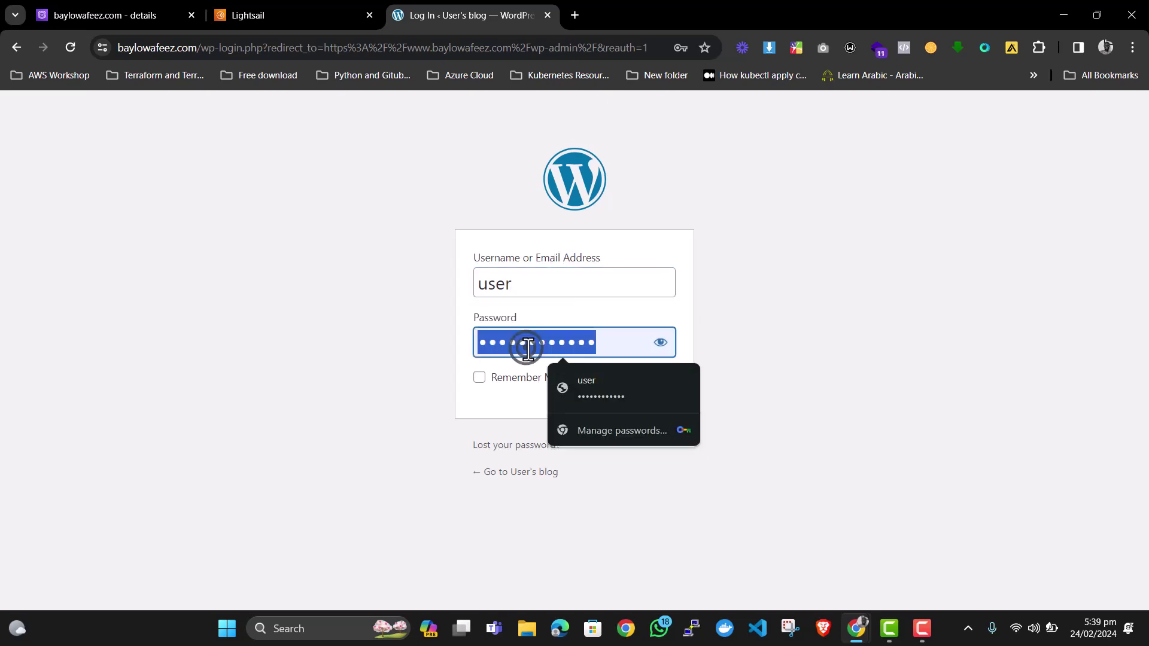
pyautogui.press('BackSpace')
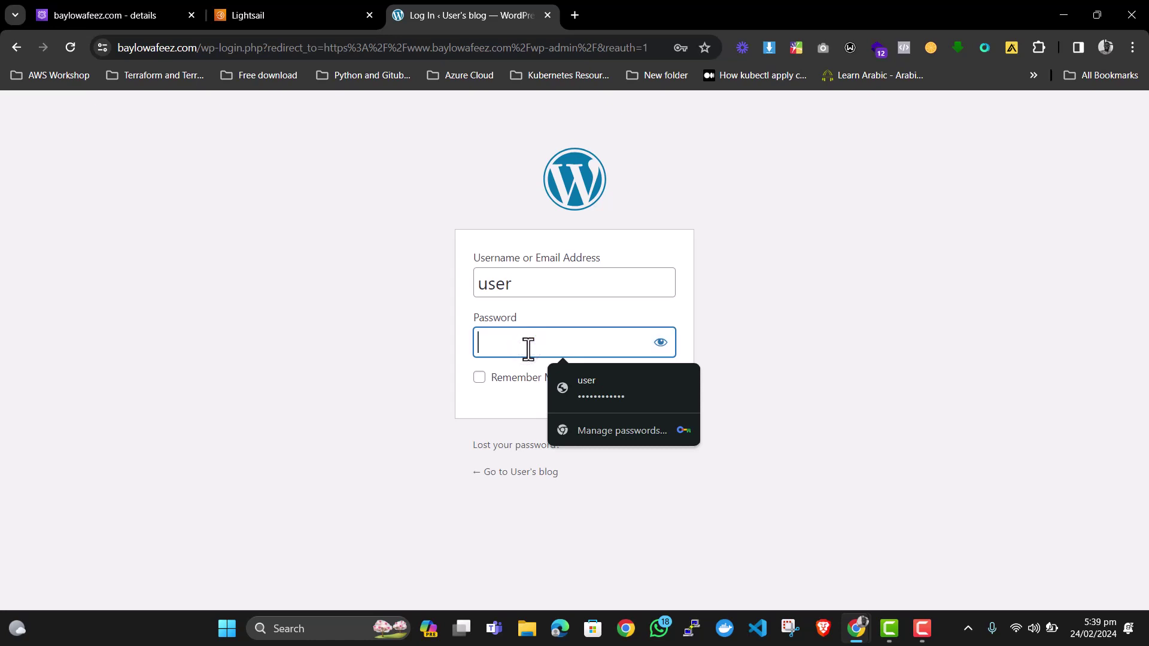
pyautogui.hotkey('ctrl', 'v')
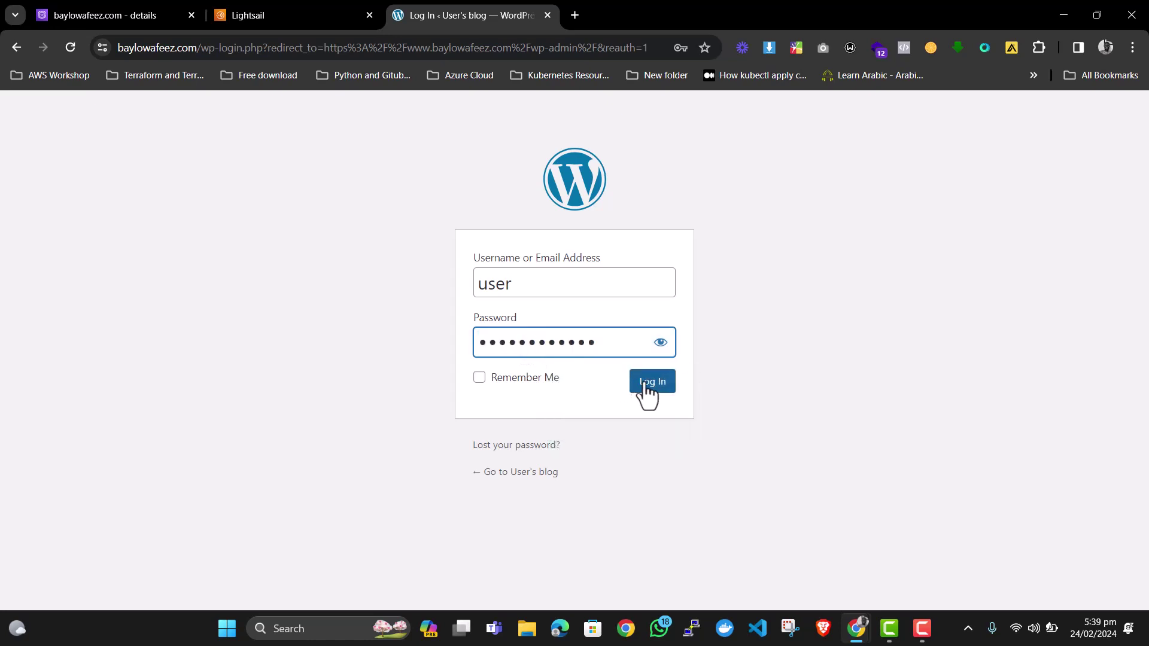
pyautogui.click(647, 386)
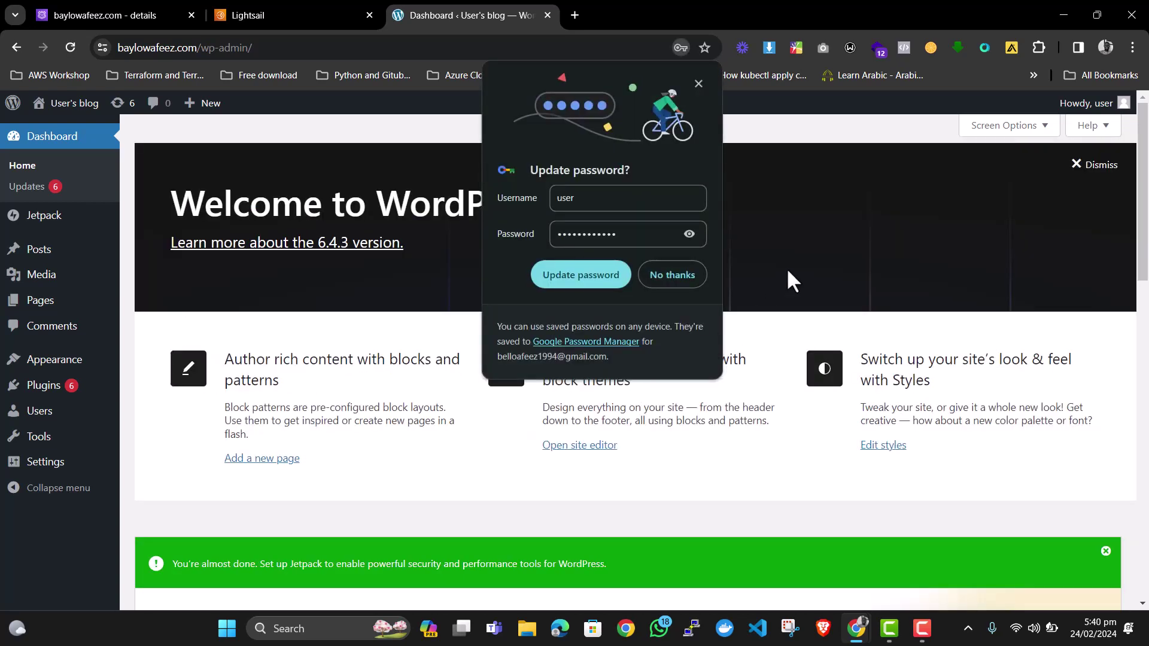
pyautogui.click(698, 83)
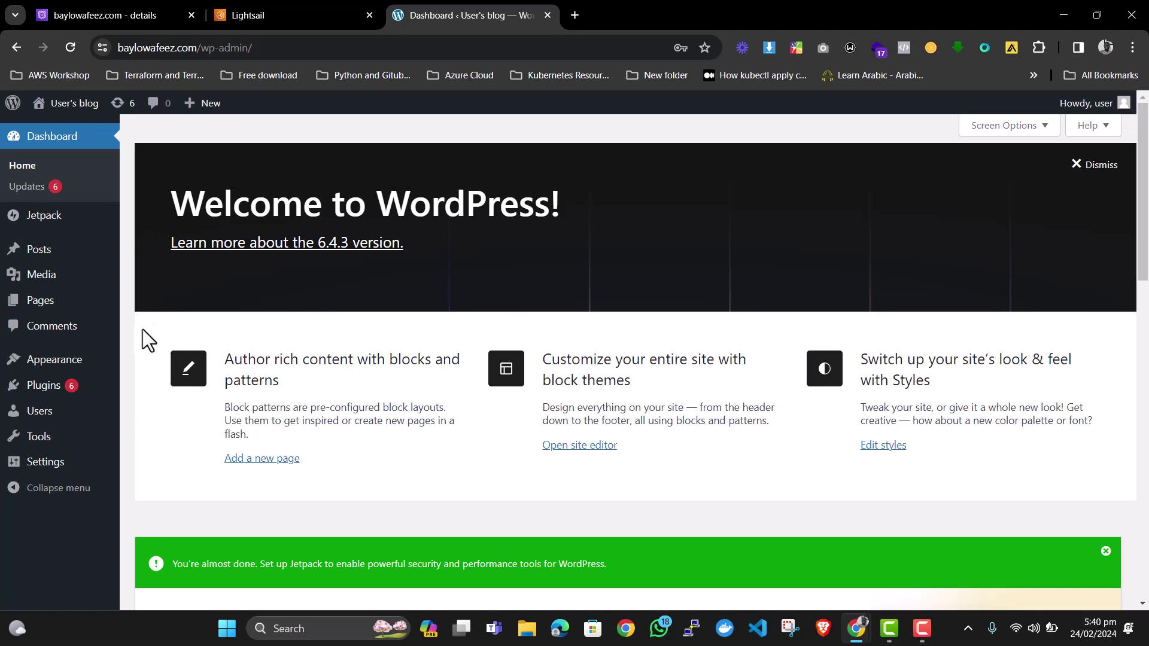
pyautogui.click(56, 359)
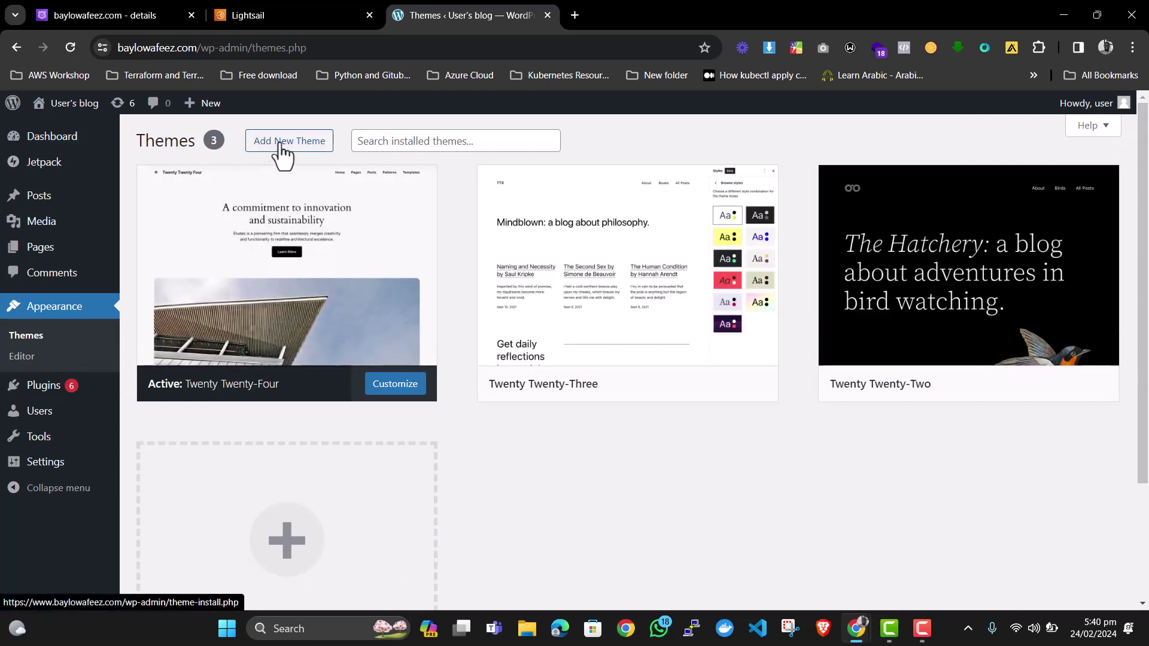
# From Add New Theme, install the Astra theme and activate it.
pyautogui.click(281, 142)
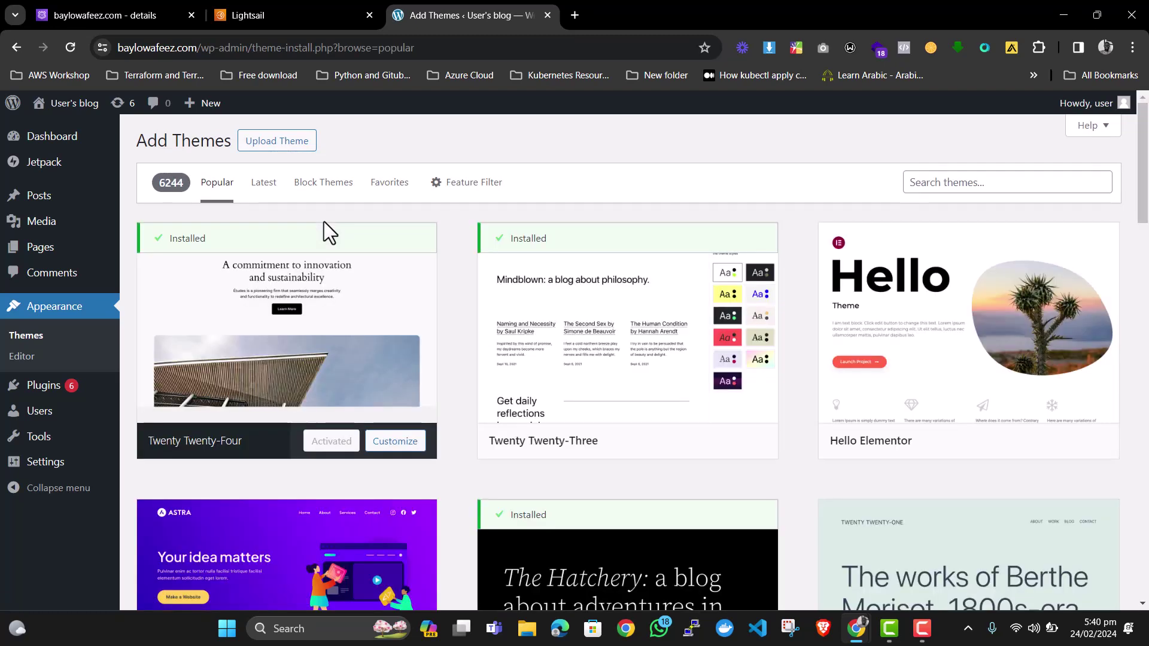
pyautogui.scroll(-3, 352, 284)
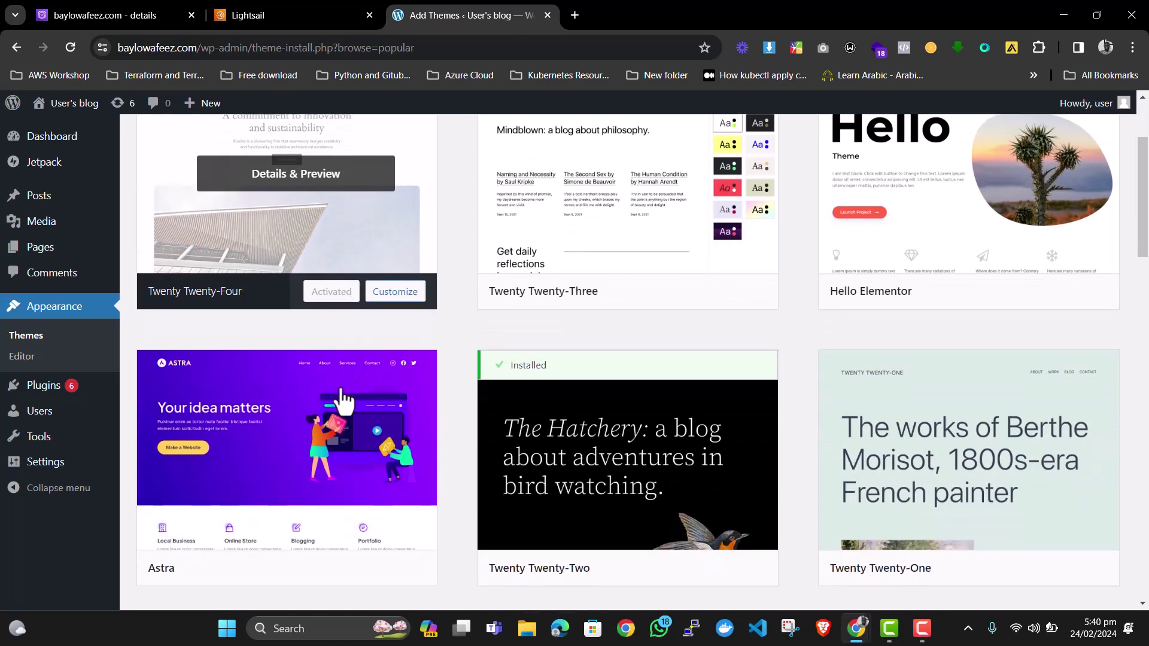
pyautogui.scroll(-2, 341, 402)
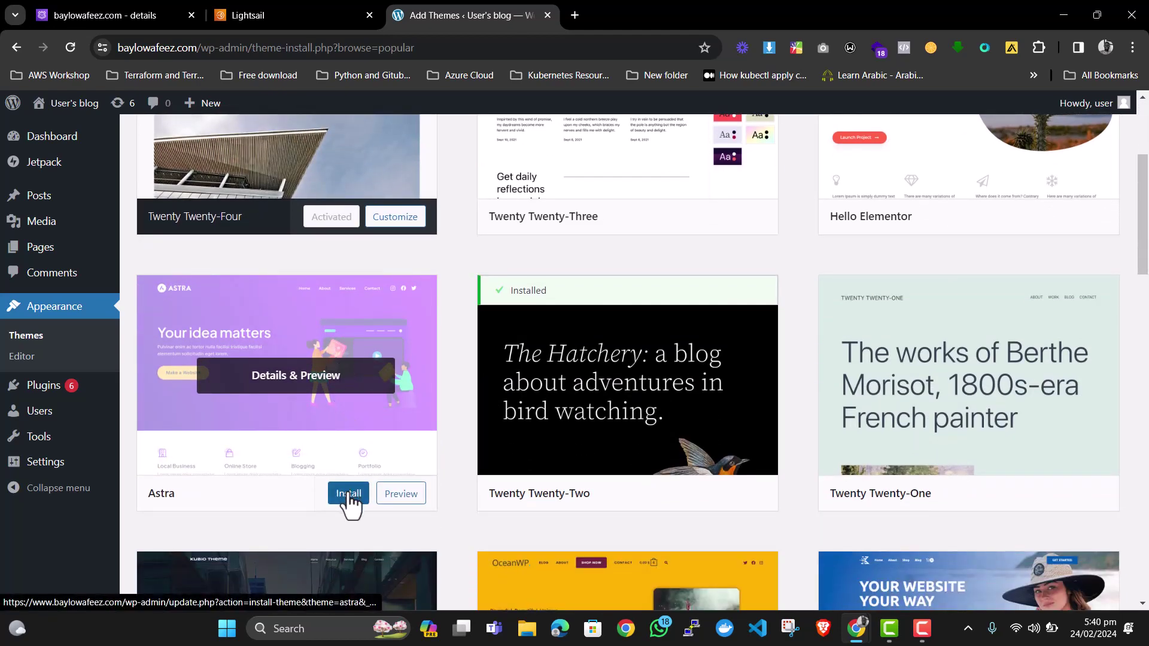
pyautogui.click(350, 494)
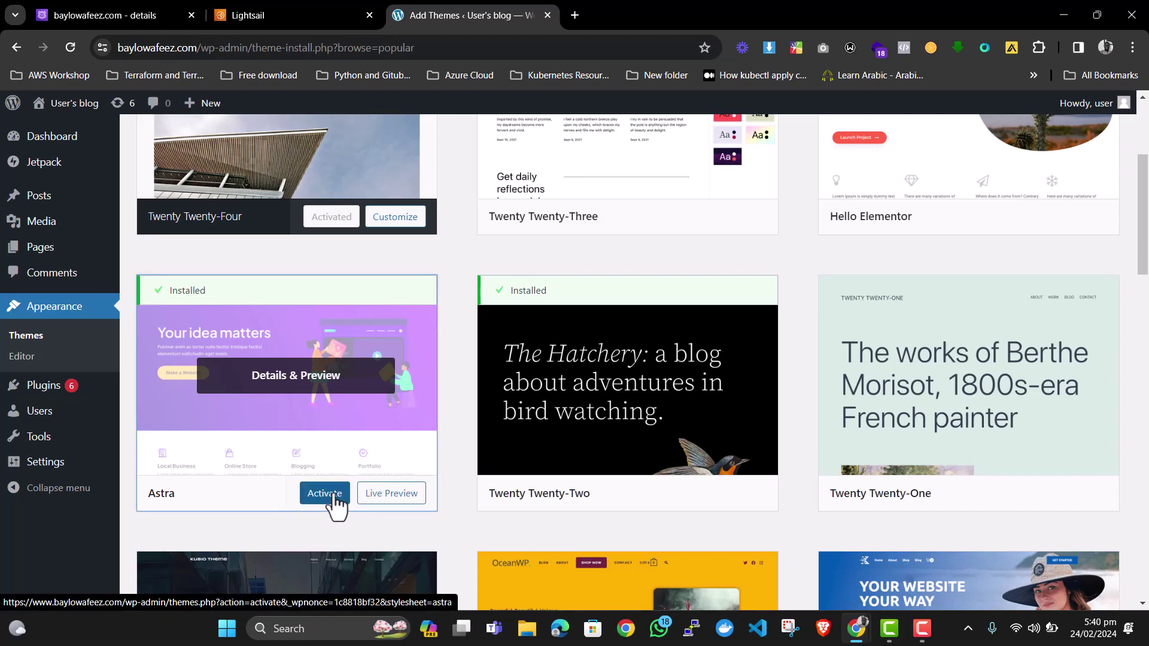
pyautogui.click(333, 495)
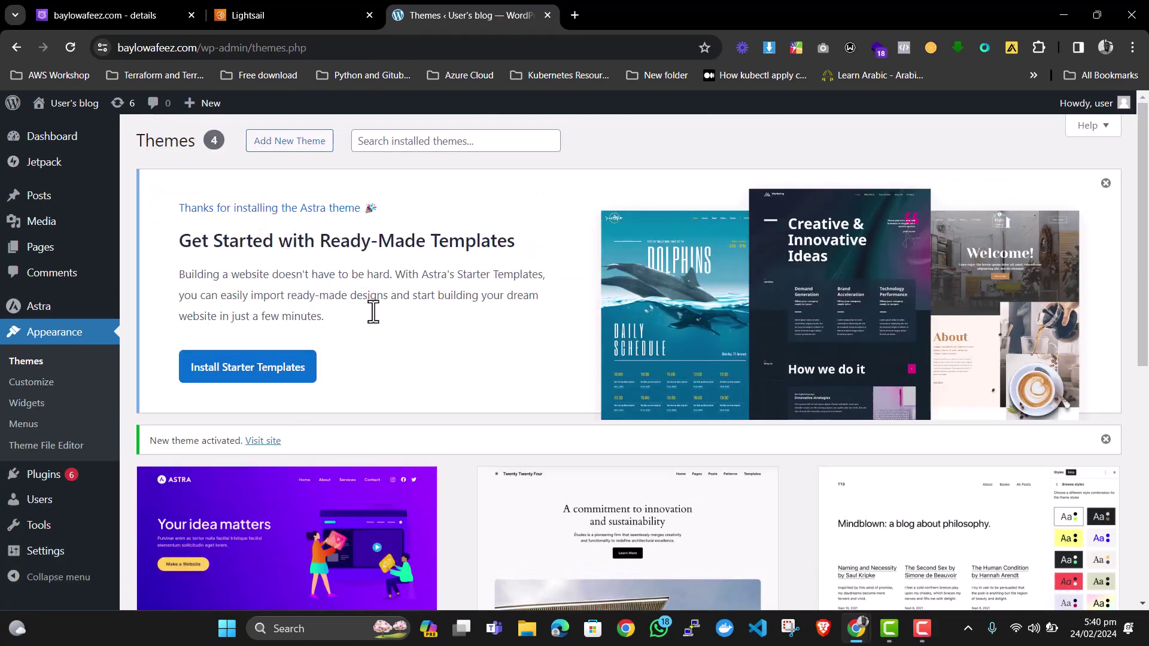
# Launch Astra Starter Templates, choose Build with Templates, and pick Elementor as the page builder.
pyautogui.click(252, 375)
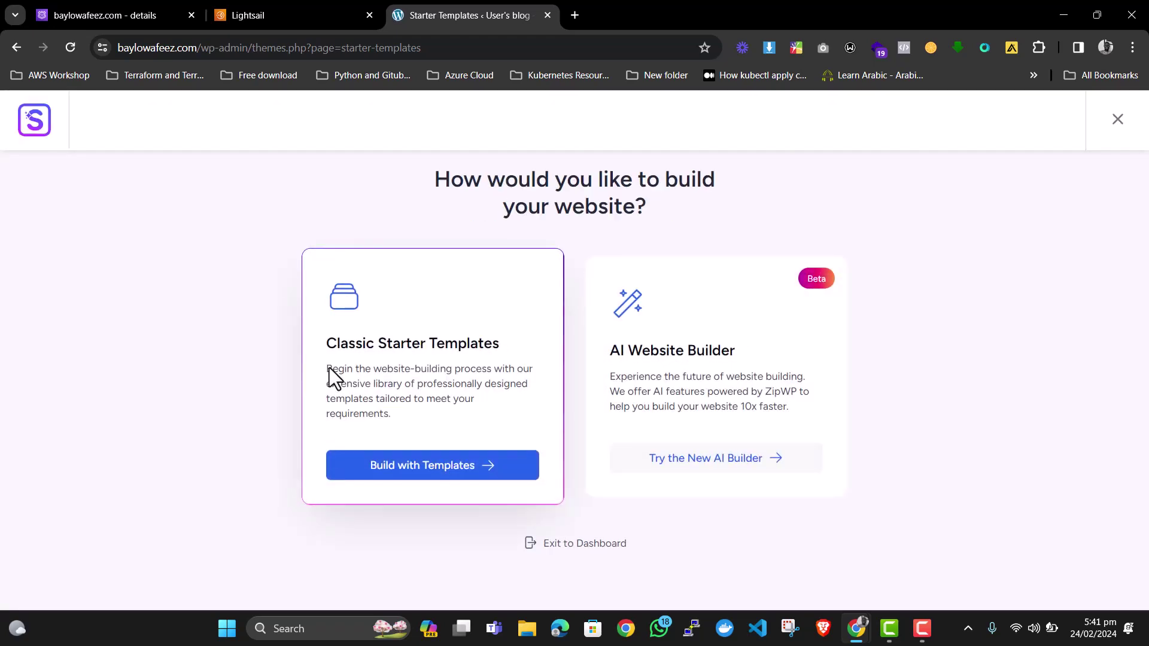
pyautogui.click(419, 468)
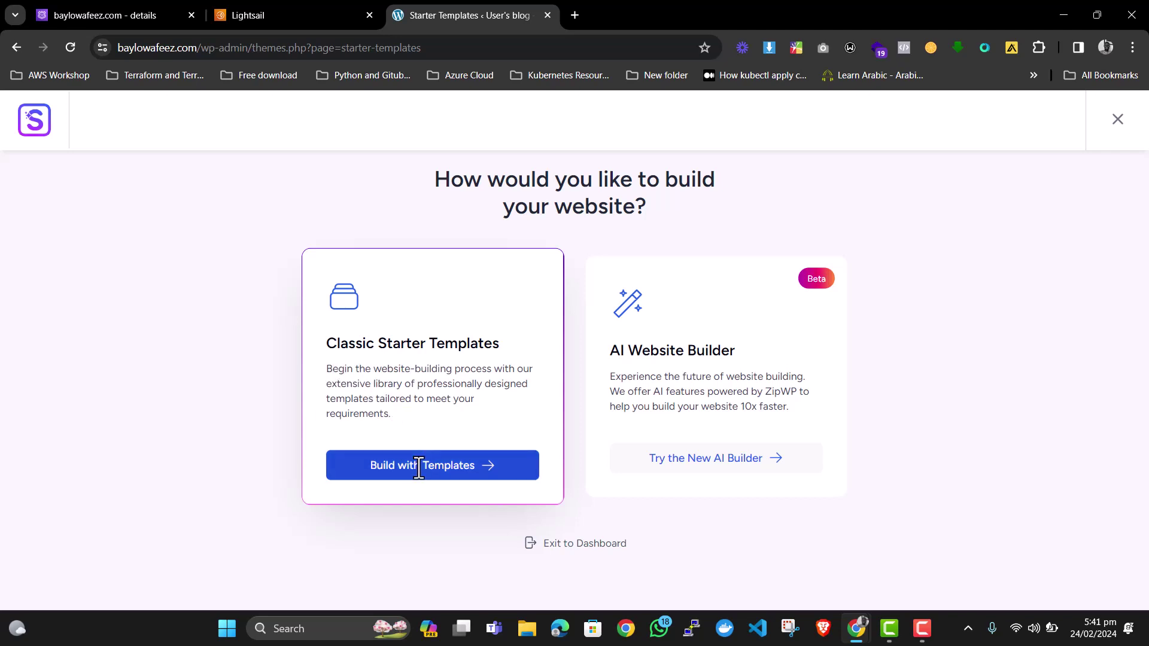
pyautogui.click(416, 467)
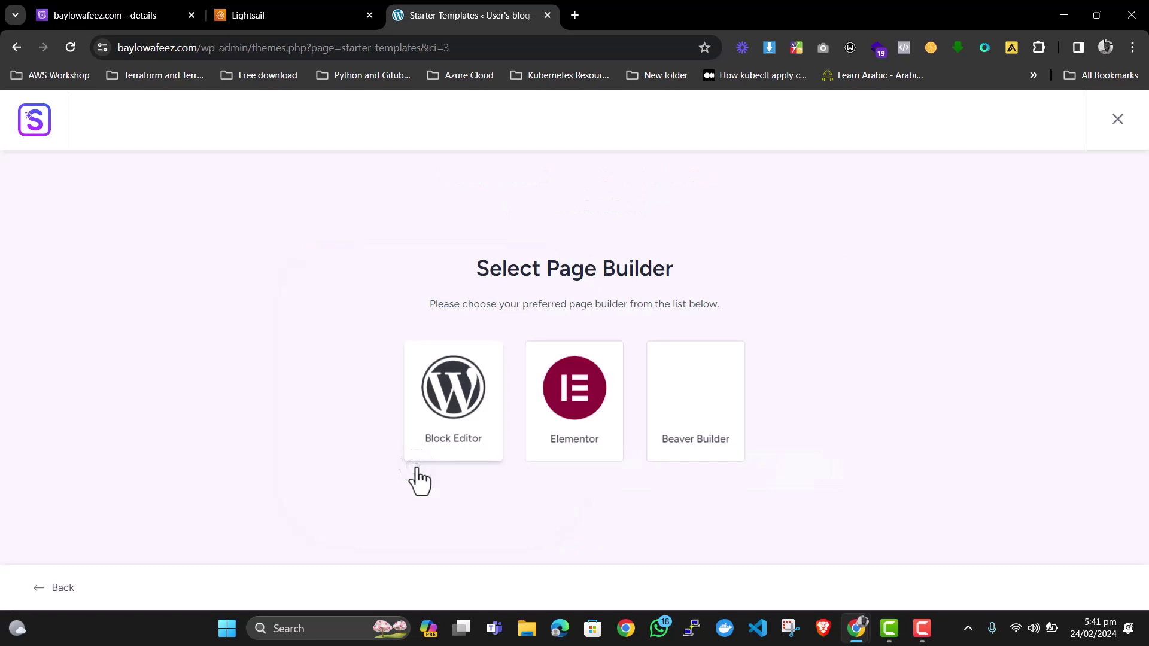
pyautogui.click(573, 401)
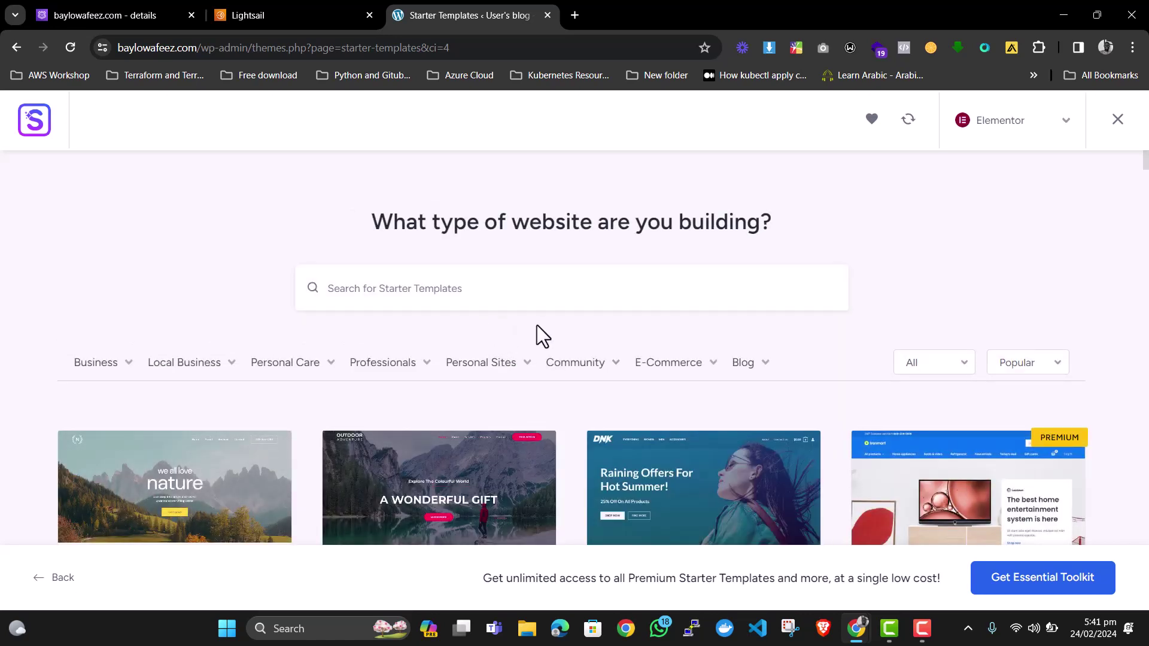
# Search the starter templates for 'tech' and select the Tech Startup template.
pyautogui.scroll(-5, 537, 325)
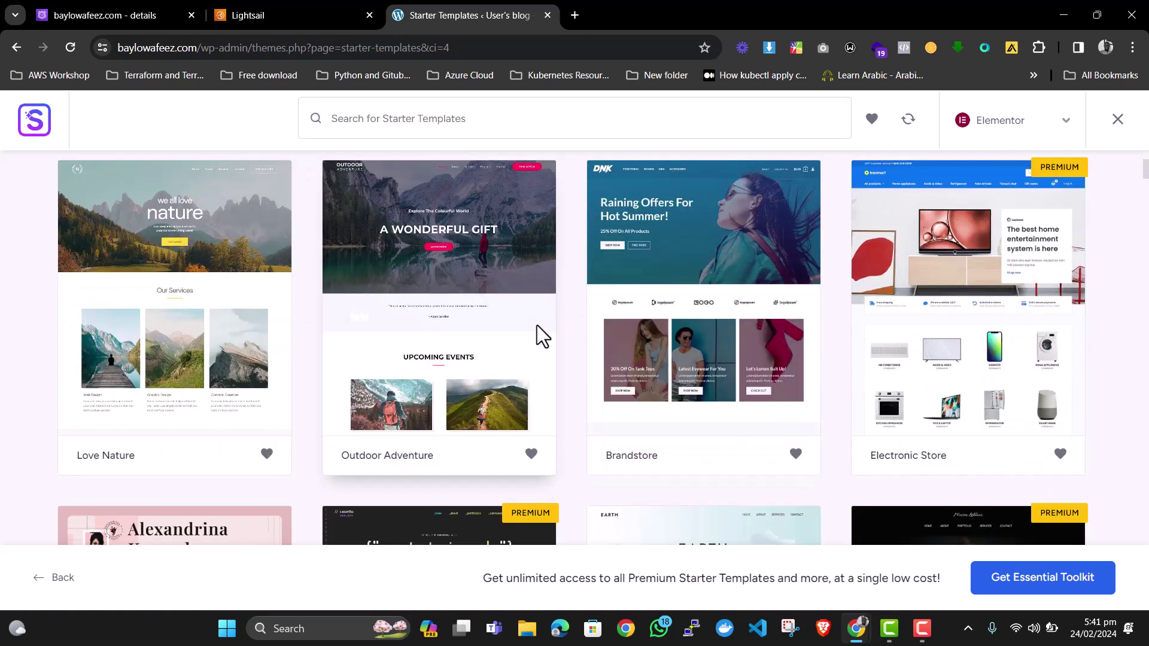
pyautogui.scroll(4, 537, 325)
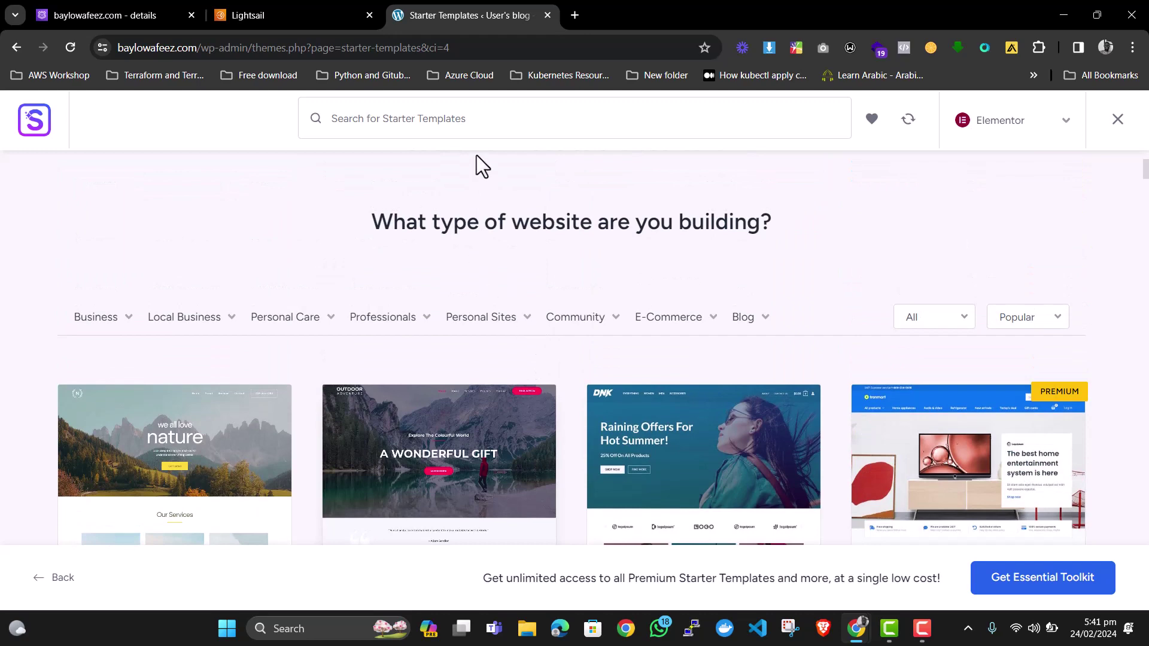
pyautogui.scroll(1, 421, 129)
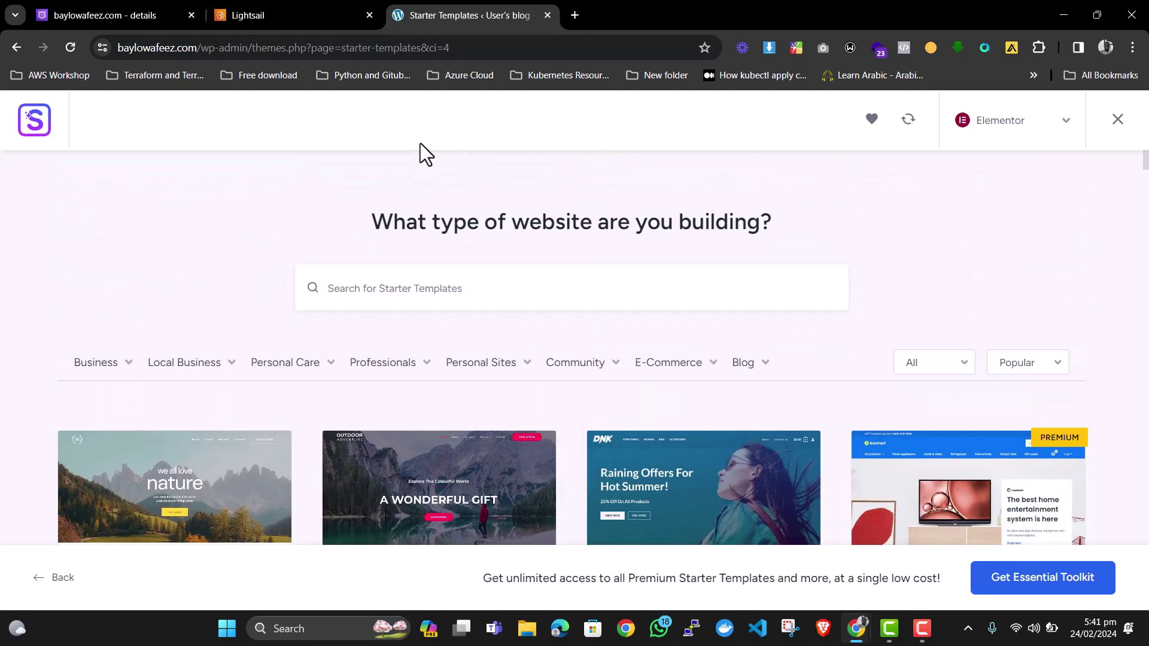
pyautogui.click(428, 281)
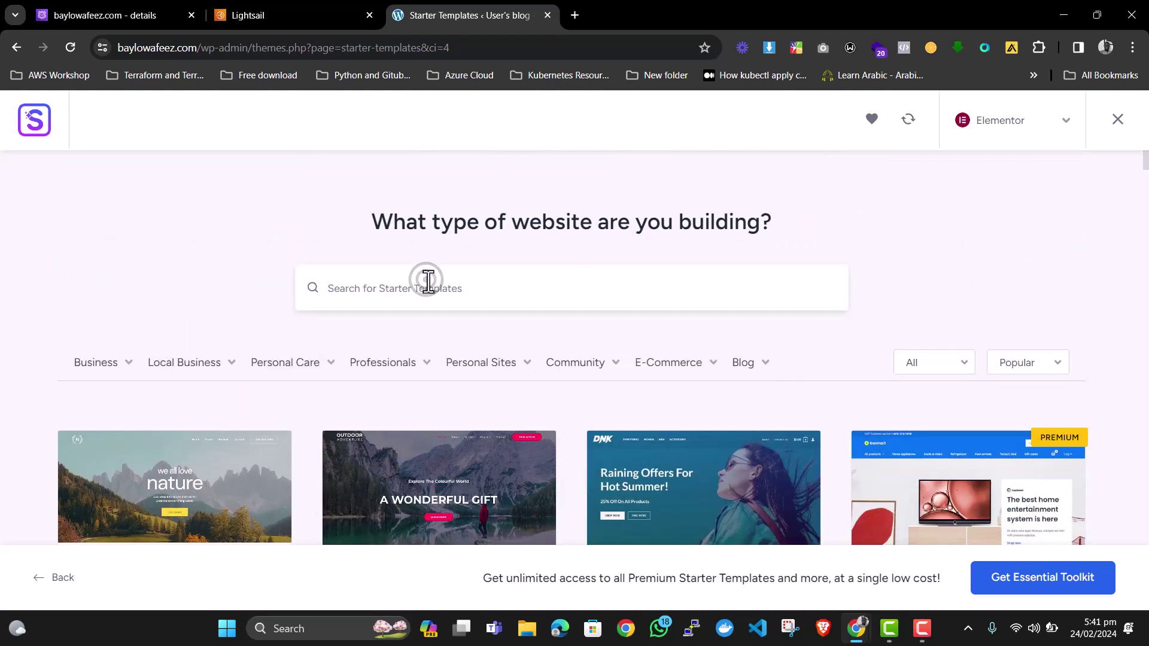
pyautogui.write('te')
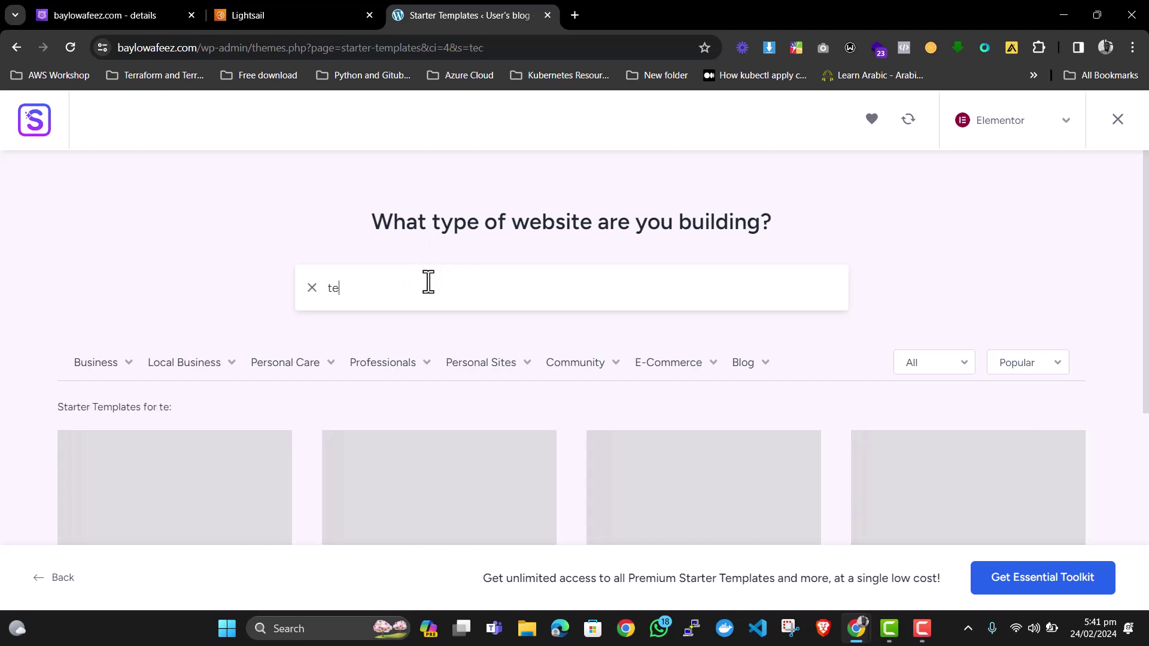
pyautogui.write('ch')
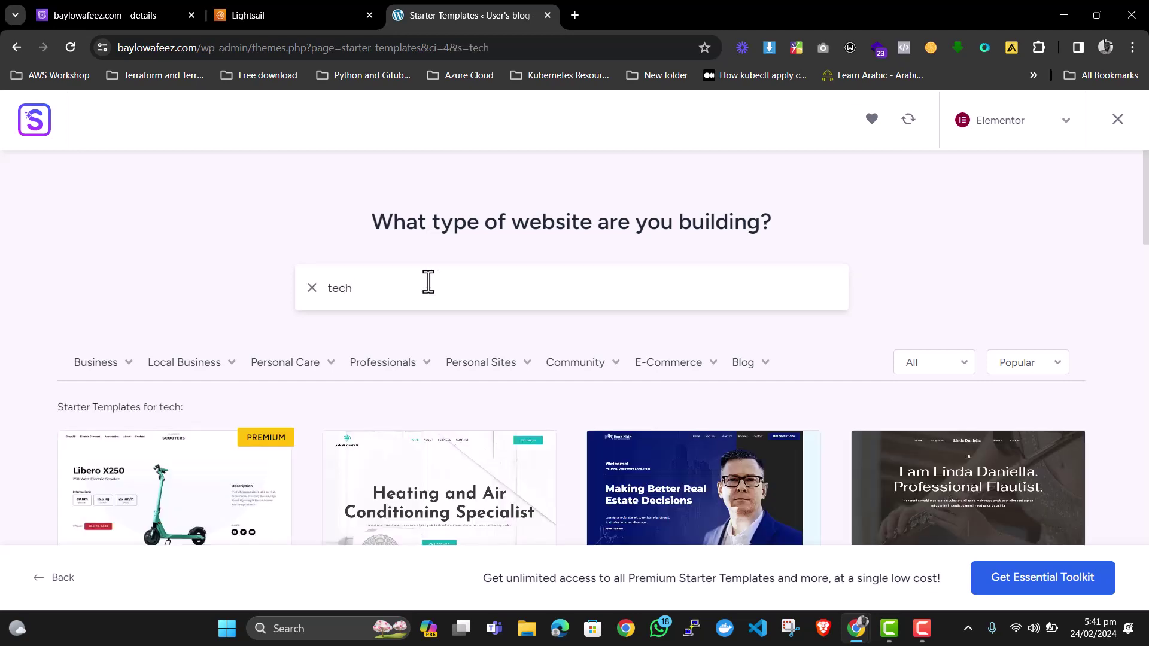
pyautogui.scroll(-3, 429, 282)
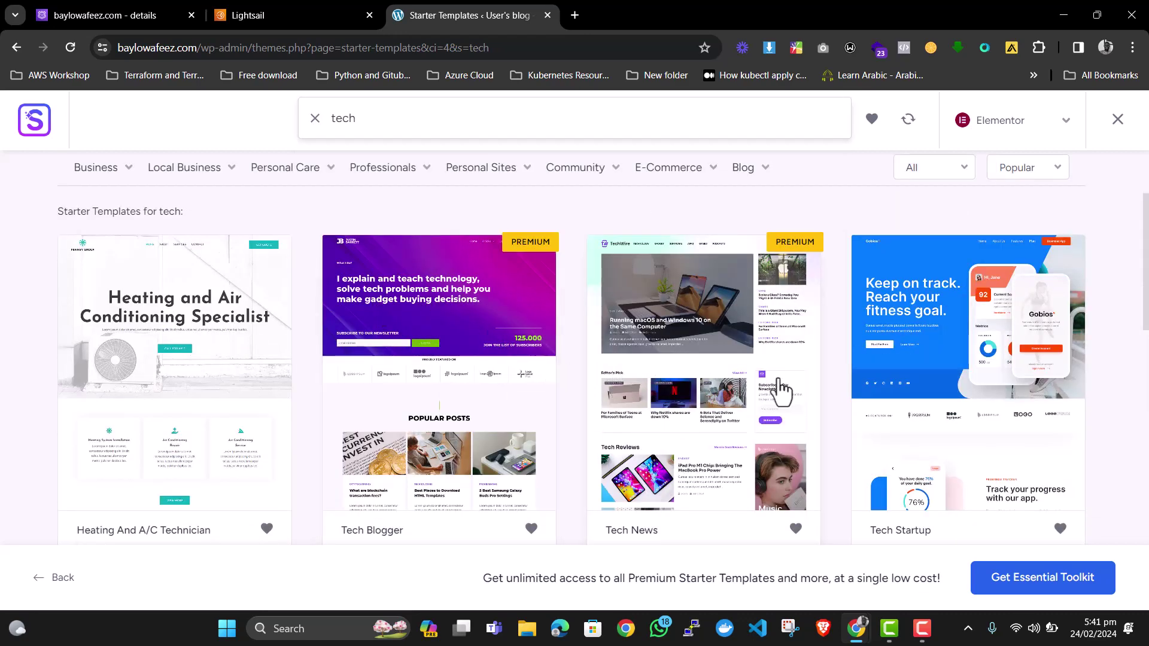
pyautogui.click(950, 328)
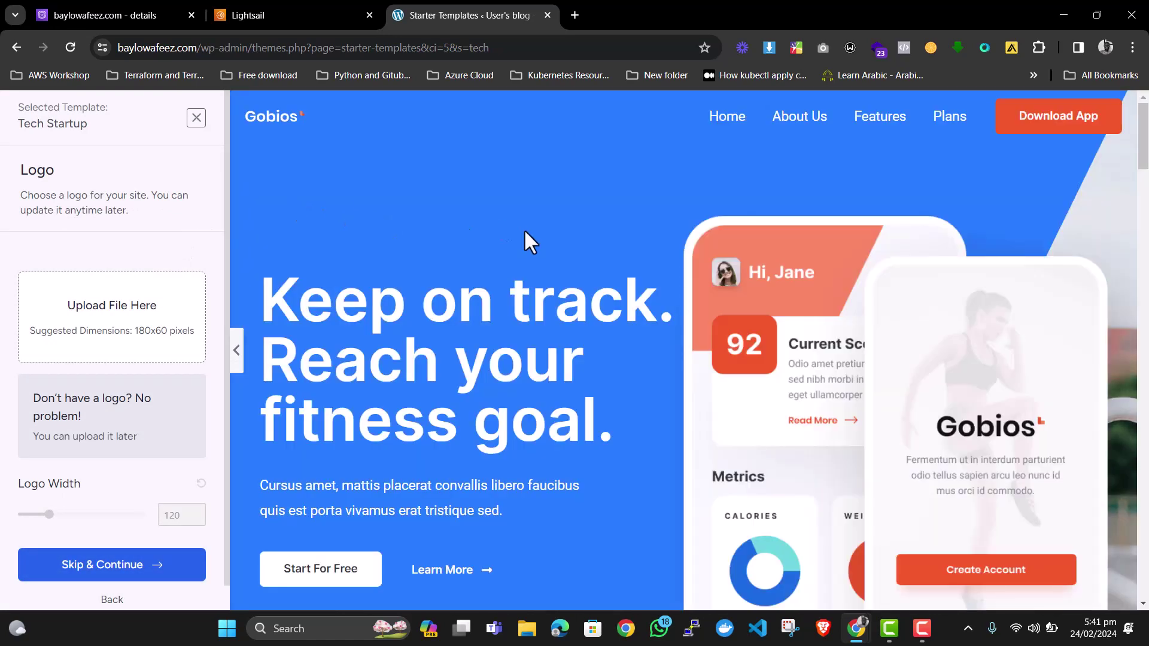
# Skip the Logo step and keep default Colors & Fonts.
pyautogui.scroll(-5, 609, 315)
pyautogui.scroll(-7, 608, 313)
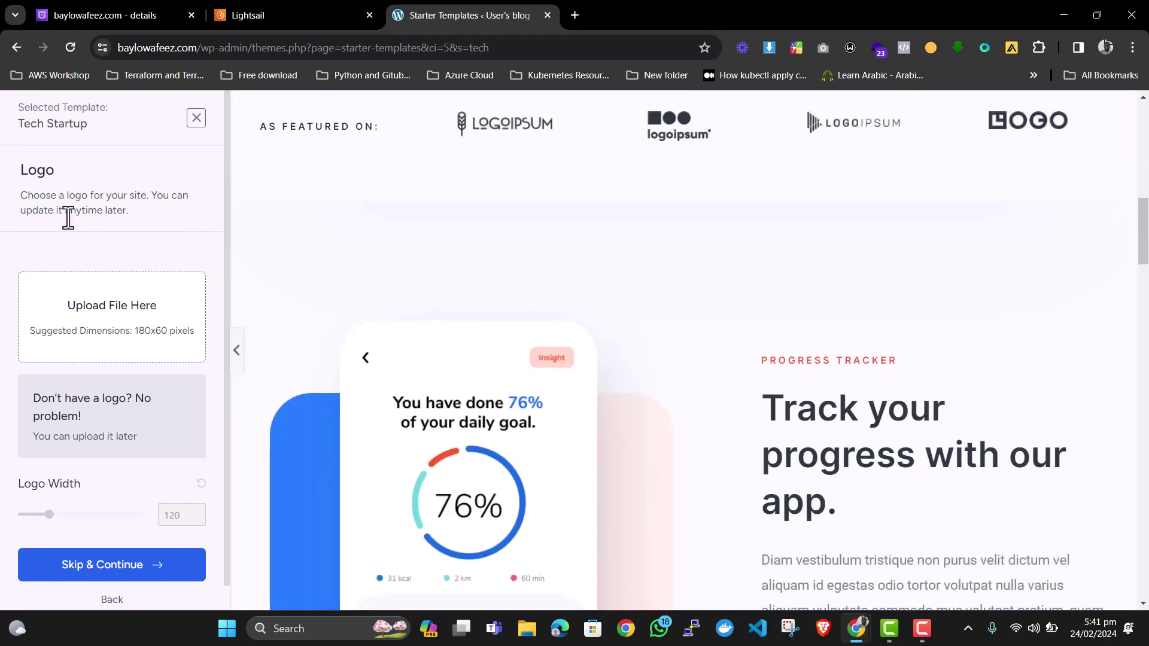
pyautogui.scroll(-1, 132, 311)
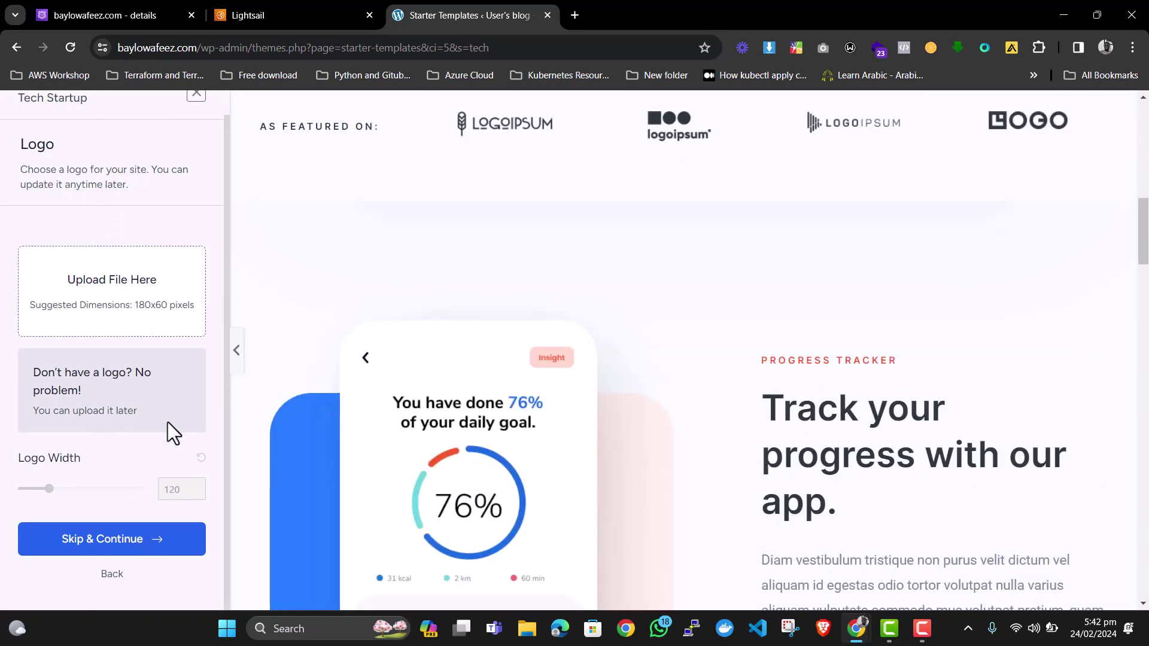
pyautogui.click(111, 539)
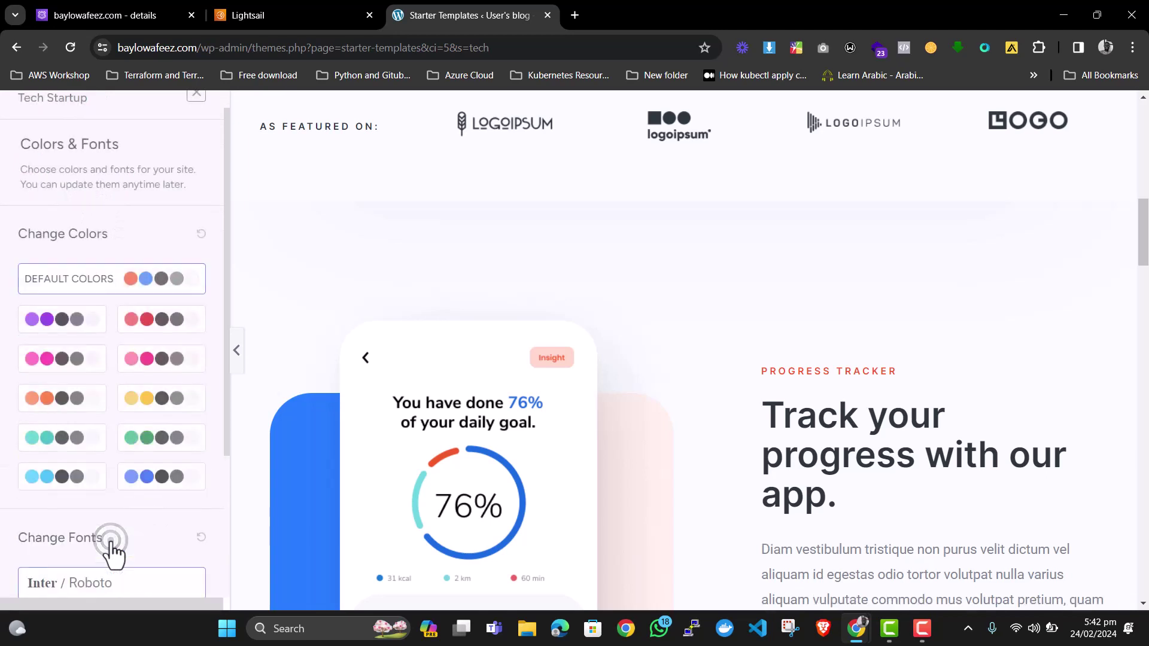
pyautogui.scroll(-3, 96, 359)
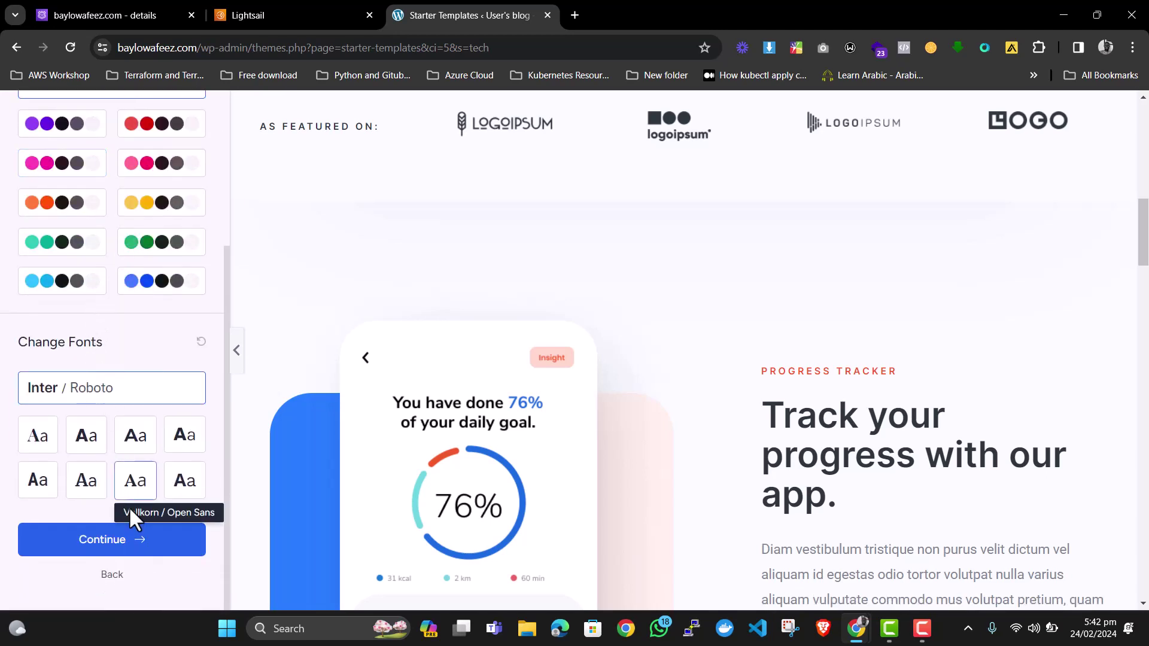
pyautogui.click(137, 541)
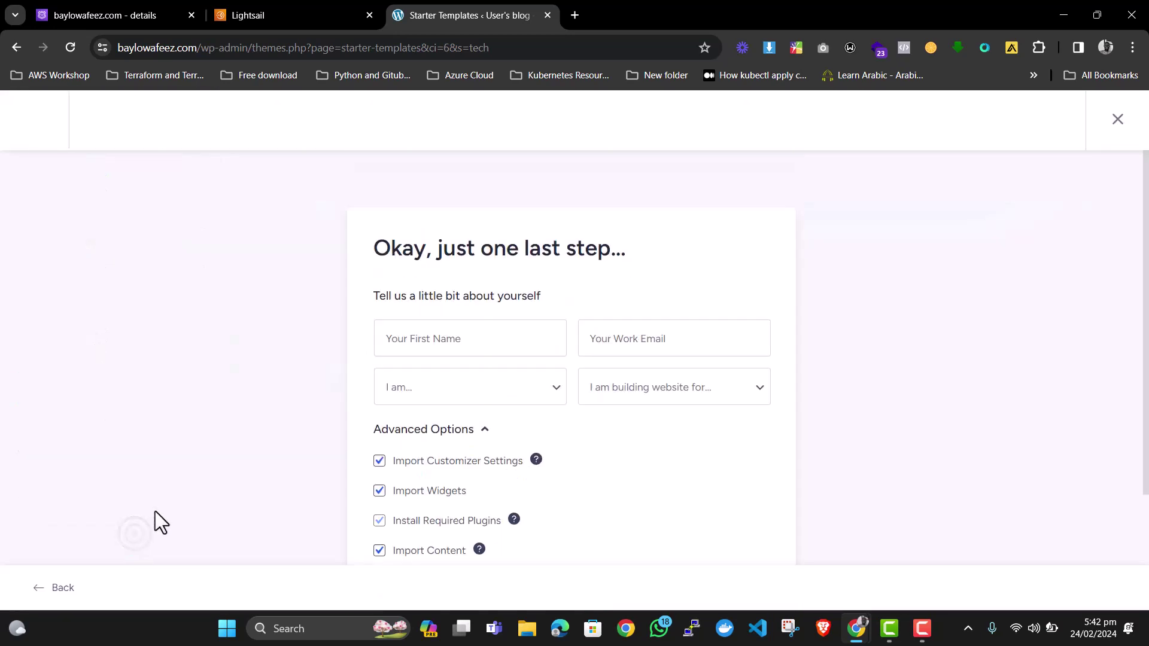
# Fill First Name and Work Email from saved browser entries.
pyautogui.click(433, 339)
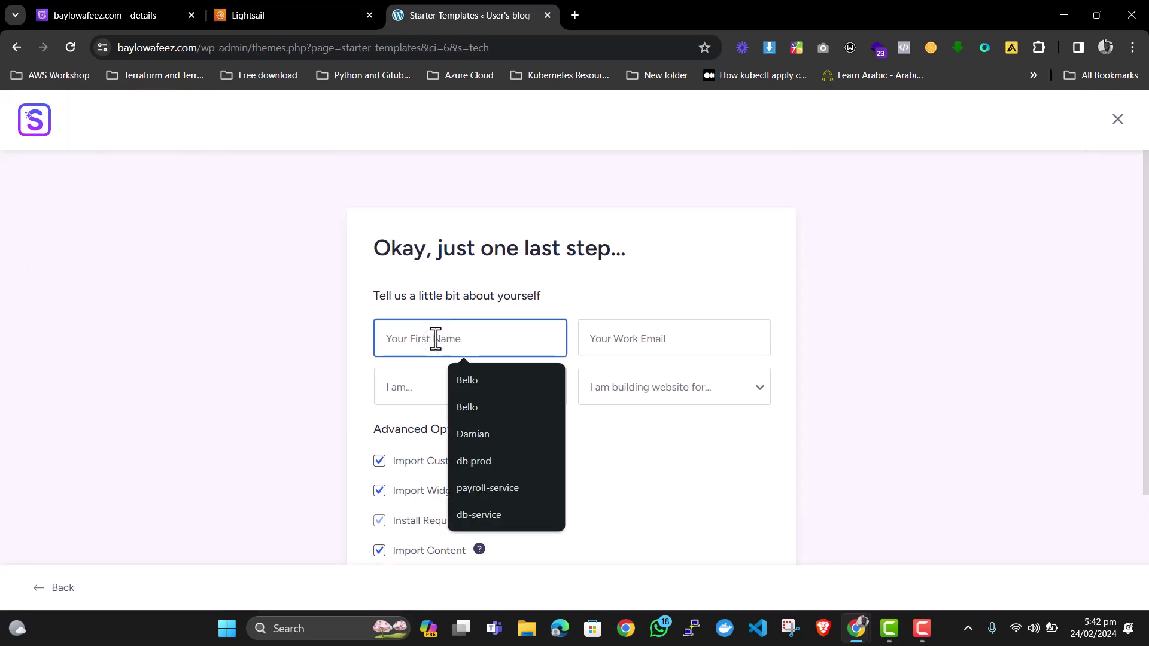
pyautogui.click(479, 376)
pyautogui.click(617, 346)
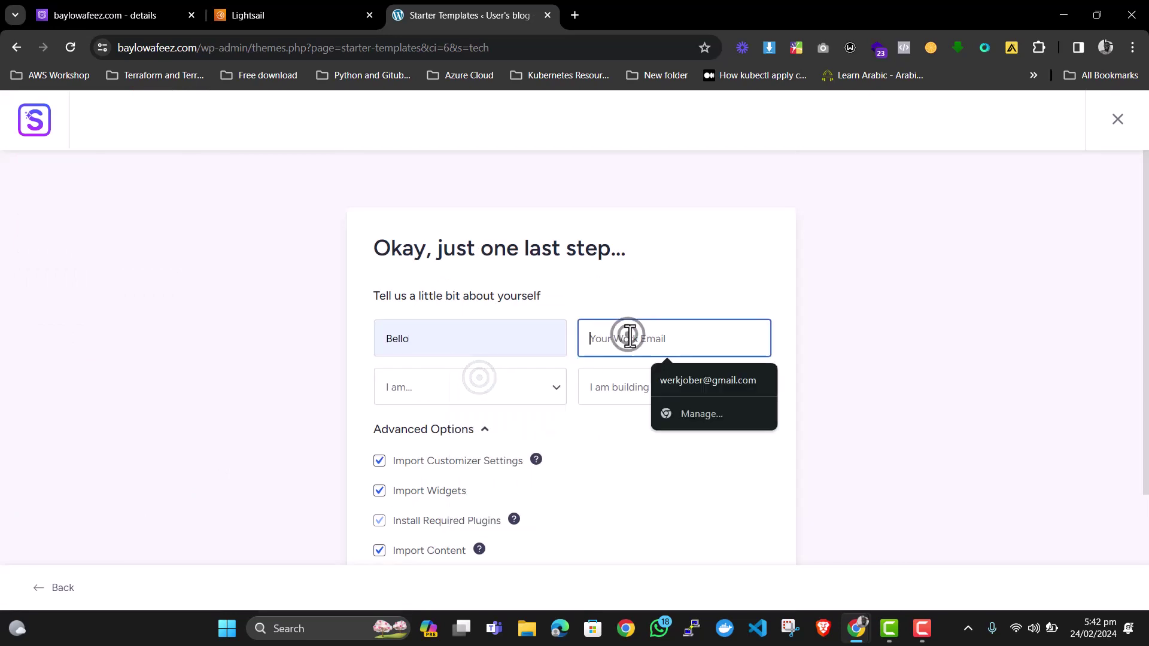
pyautogui.click(687, 383)
# Set experience to Expert and audience to Myself/My Company, then submit to build the site.
pyautogui.click(425, 391)
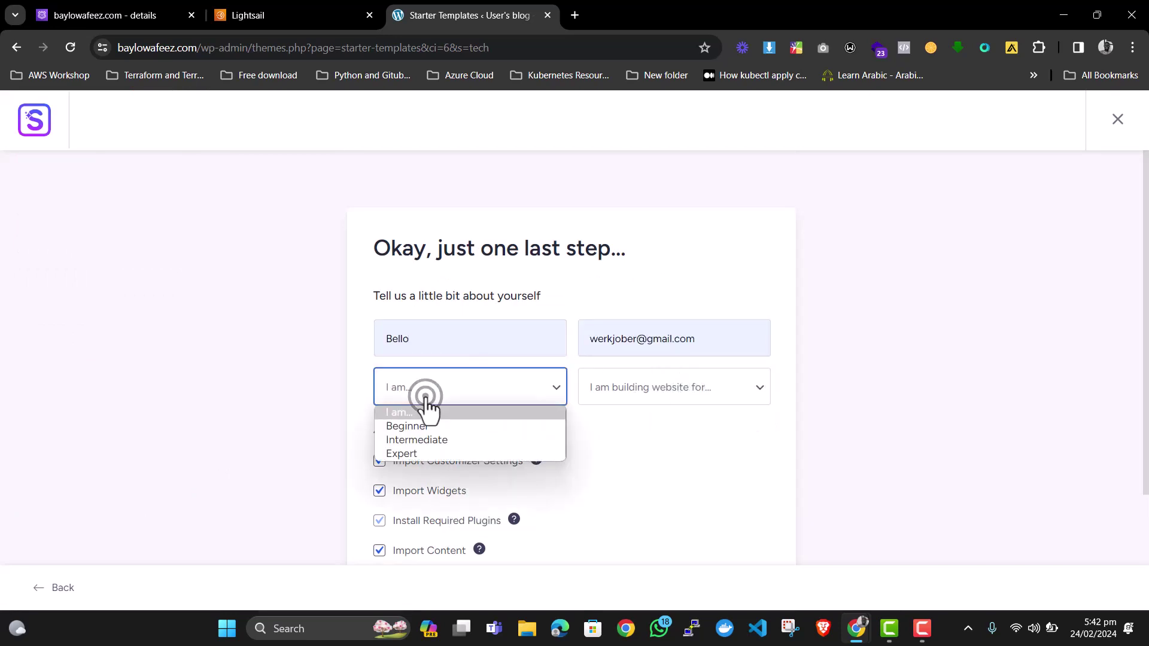
pyautogui.click(424, 426)
pyautogui.click(477, 386)
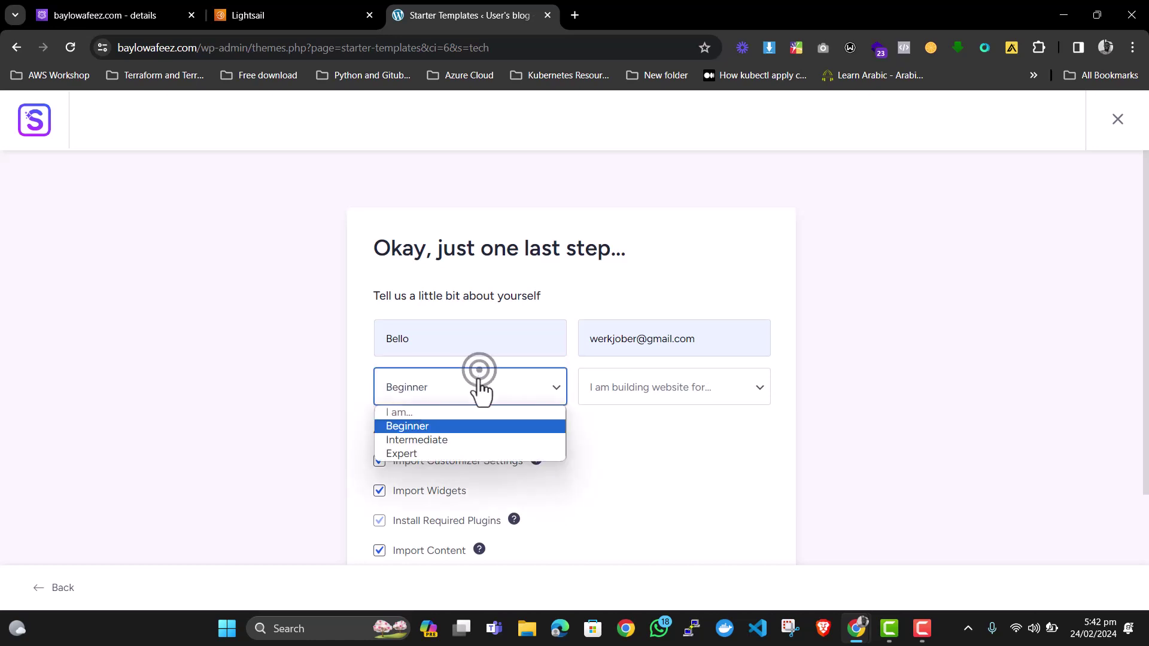
pyautogui.click(454, 453)
pyautogui.click(650, 390)
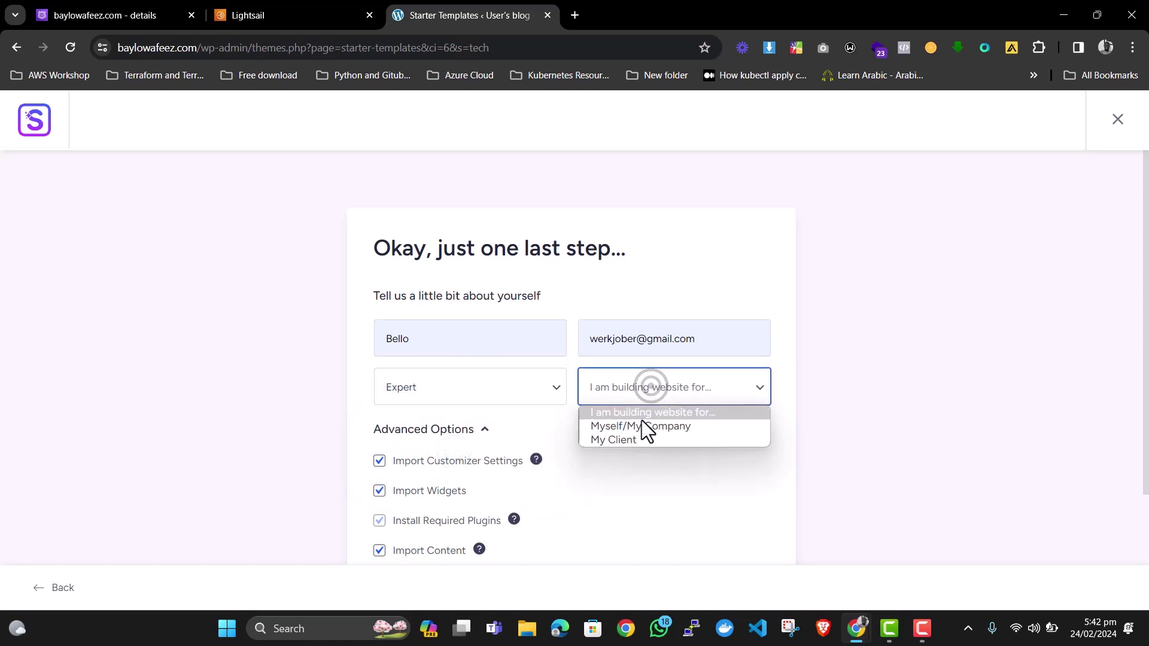
pyautogui.click(640, 425)
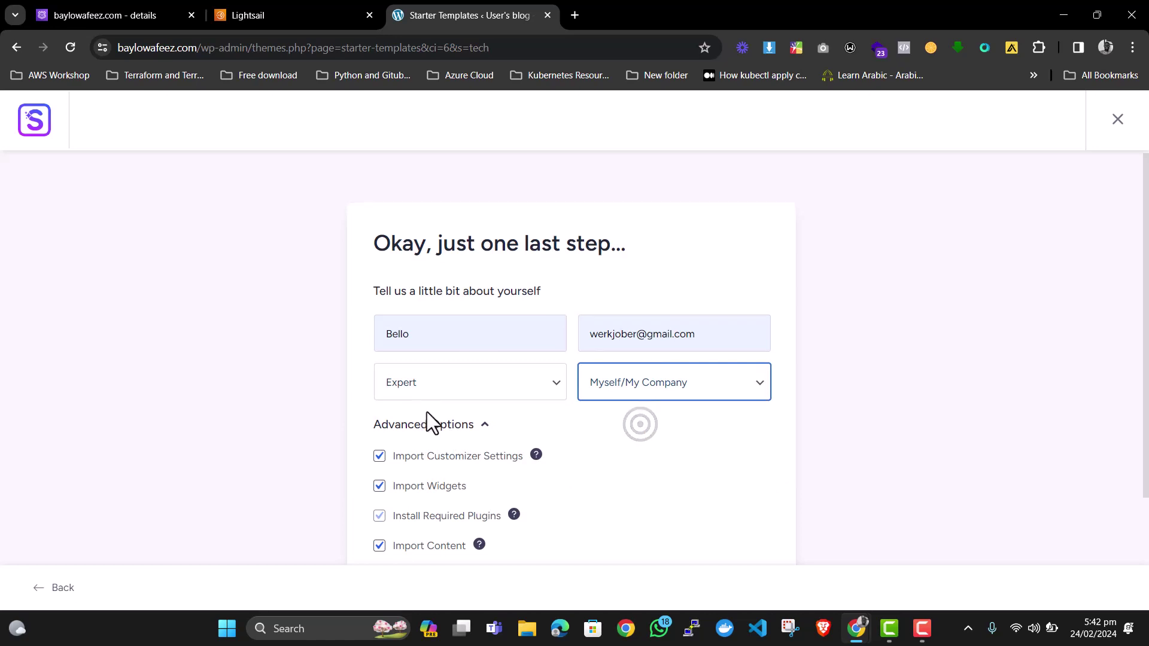
pyautogui.scroll(-3, 479, 395)
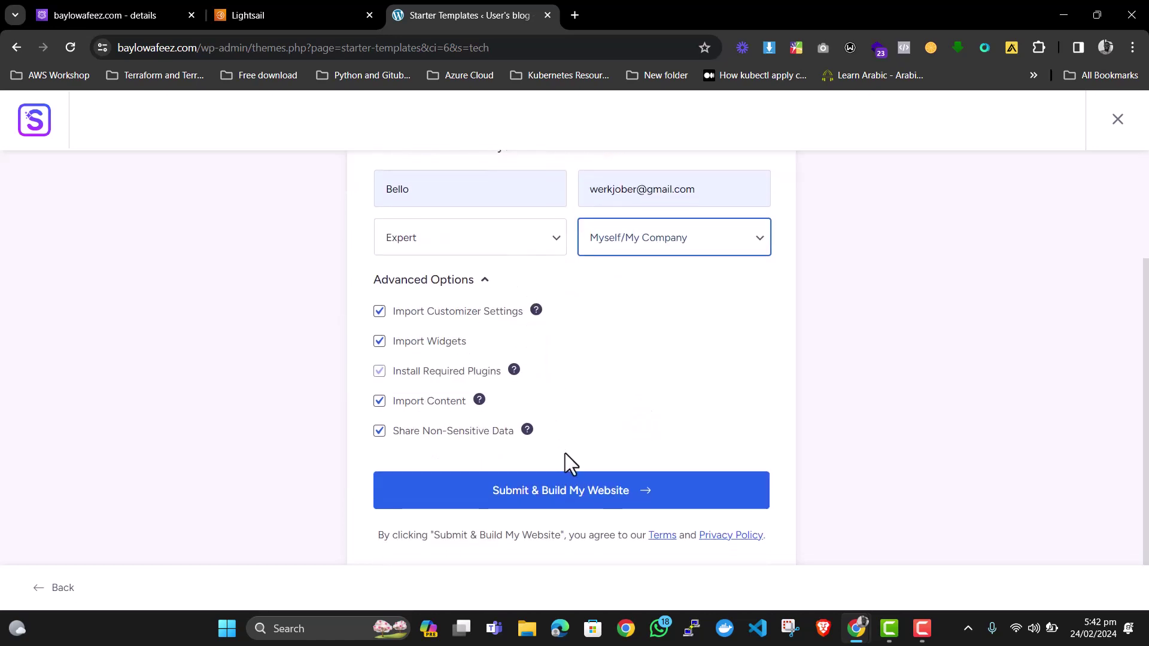
pyautogui.click(563, 496)
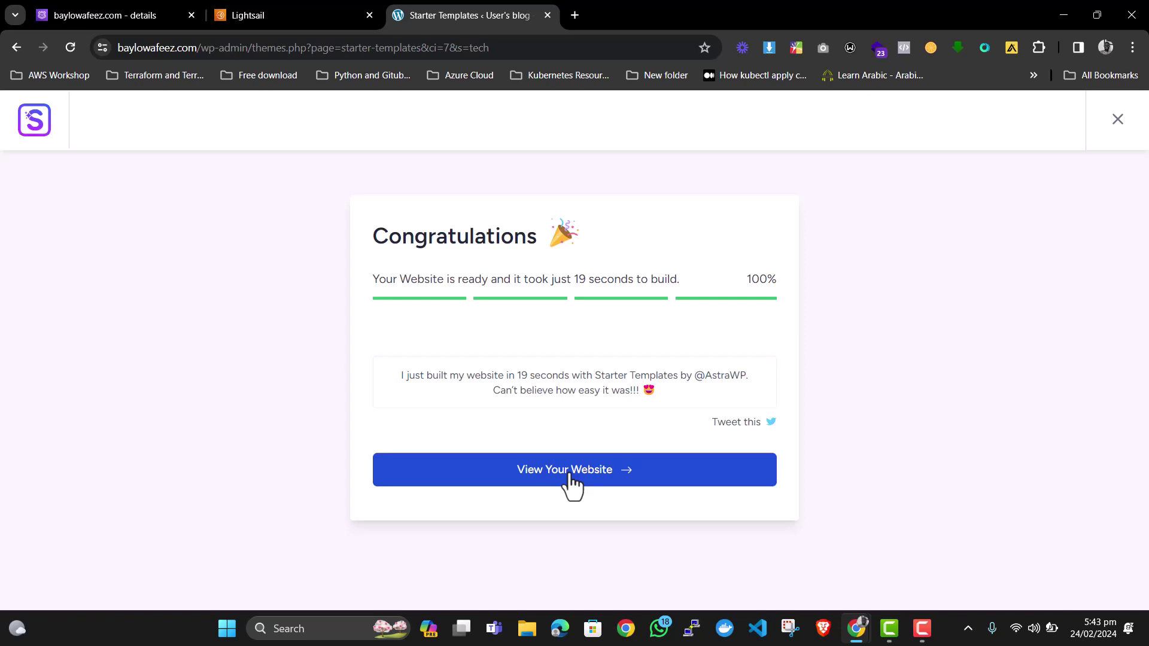
# Open the finished website in a new tab and confirm its connection is secure.
pyautogui.click(568, 470)
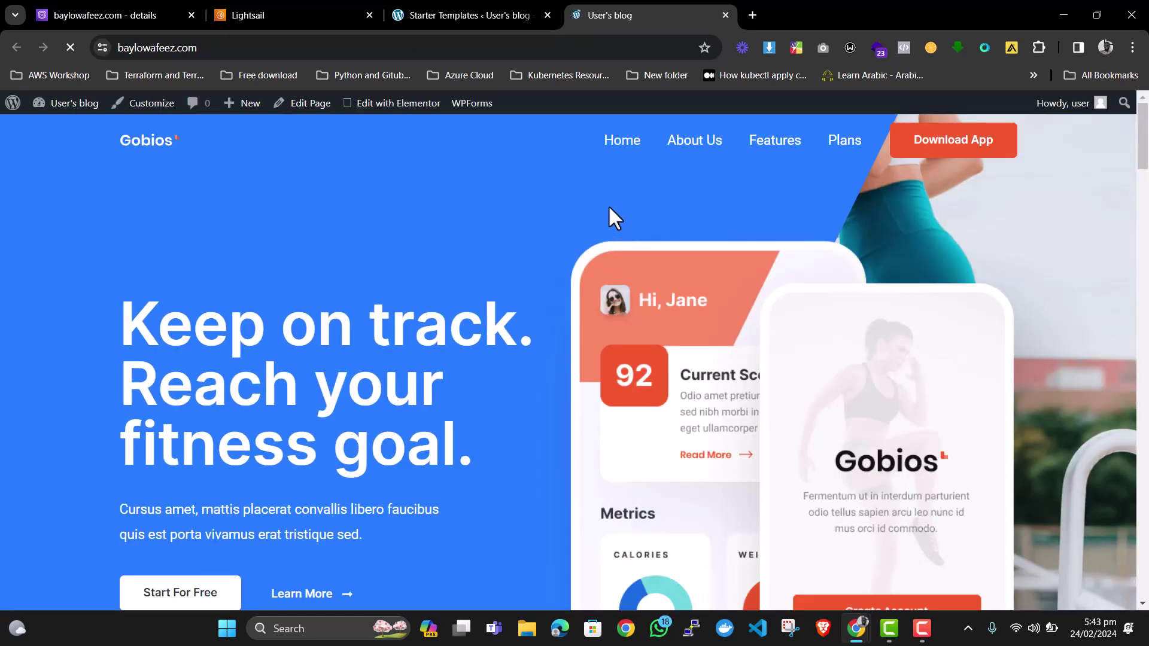
pyautogui.click(231, 48)
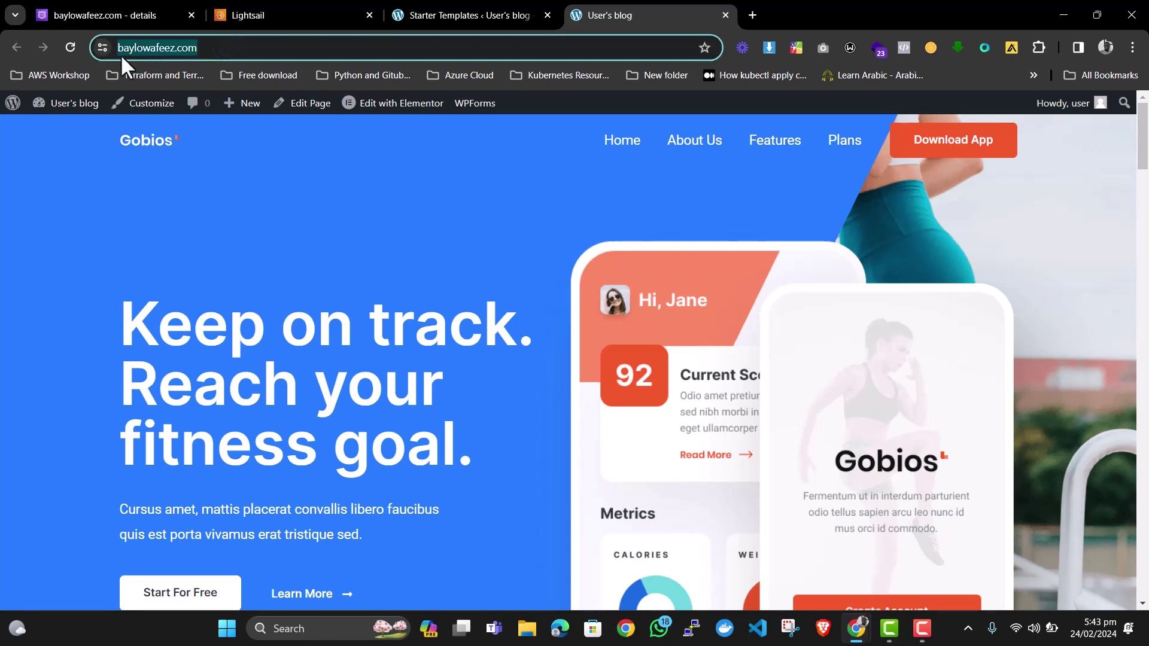
pyautogui.click(104, 48)
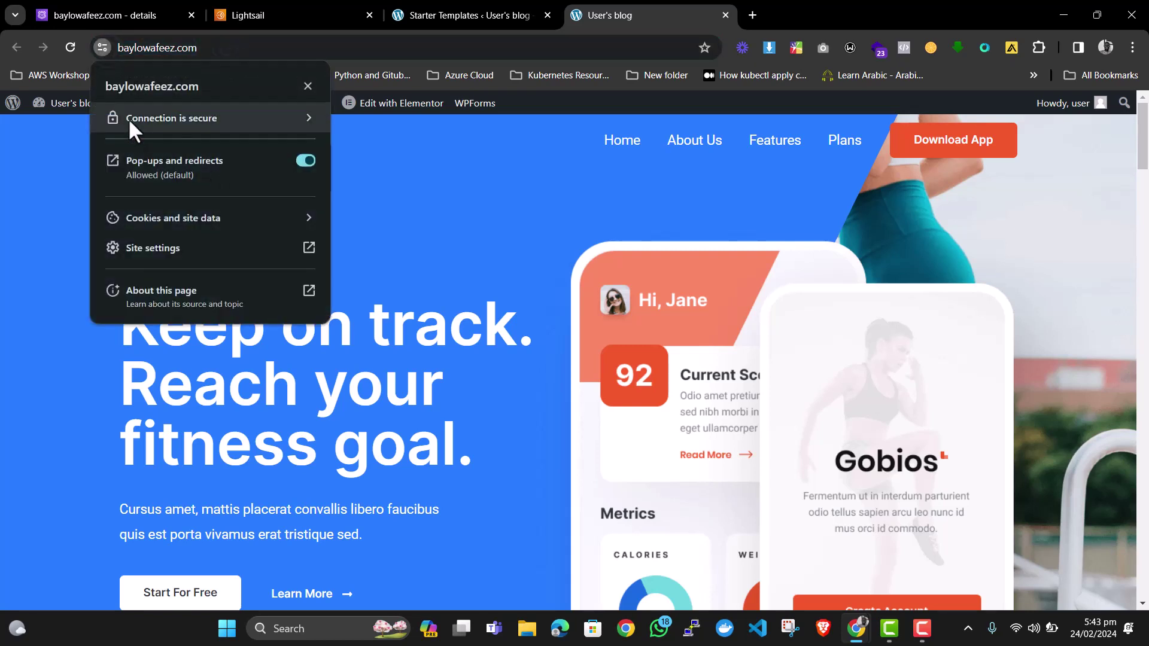
pyautogui.scroll(-6, 521, 236)
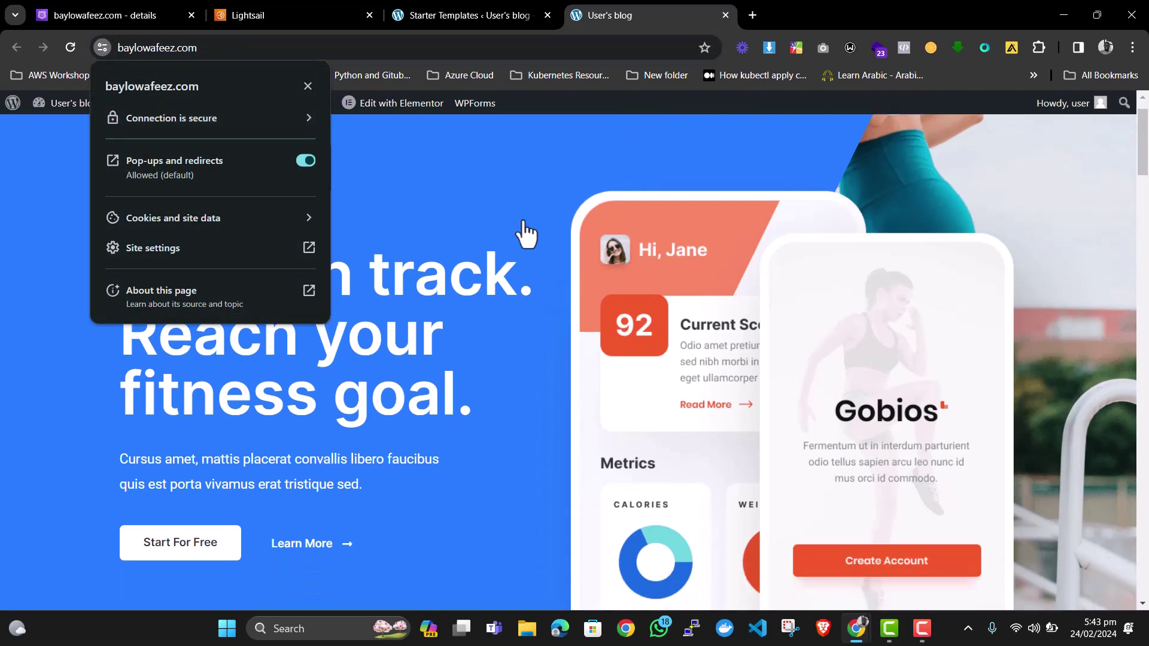
pyautogui.click(497, 237)
# Scroll through the live homepage to review the imported sections.
pyautogui.scroll(-12, 509, 269)
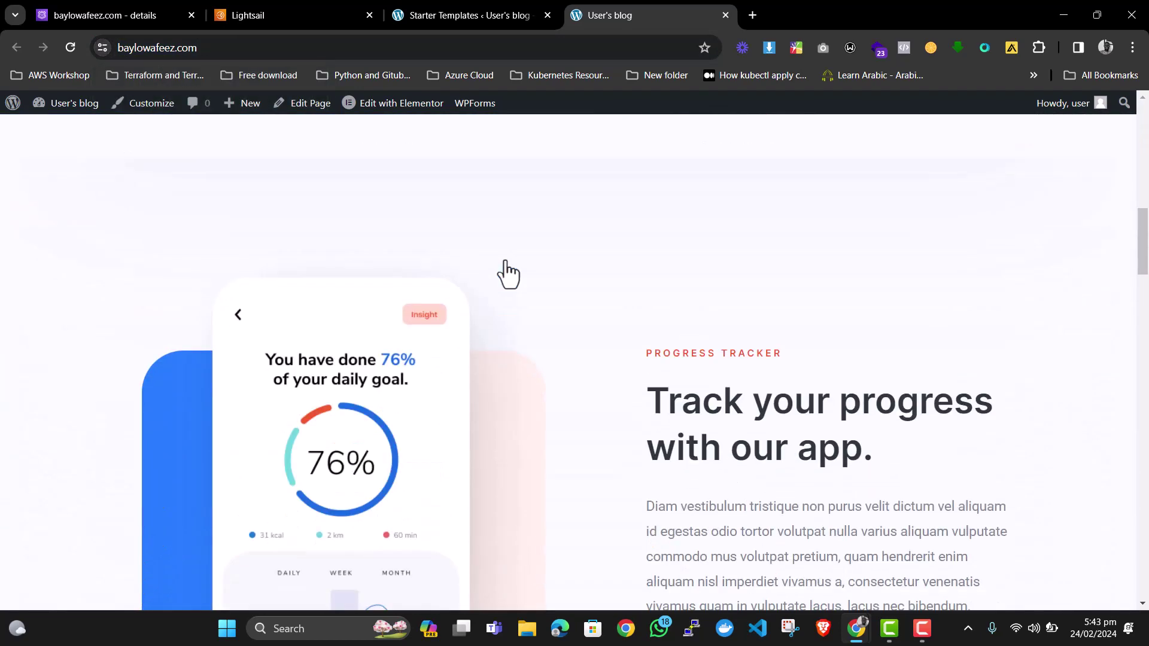
pyautogui.scroll(-17, 454, 242)
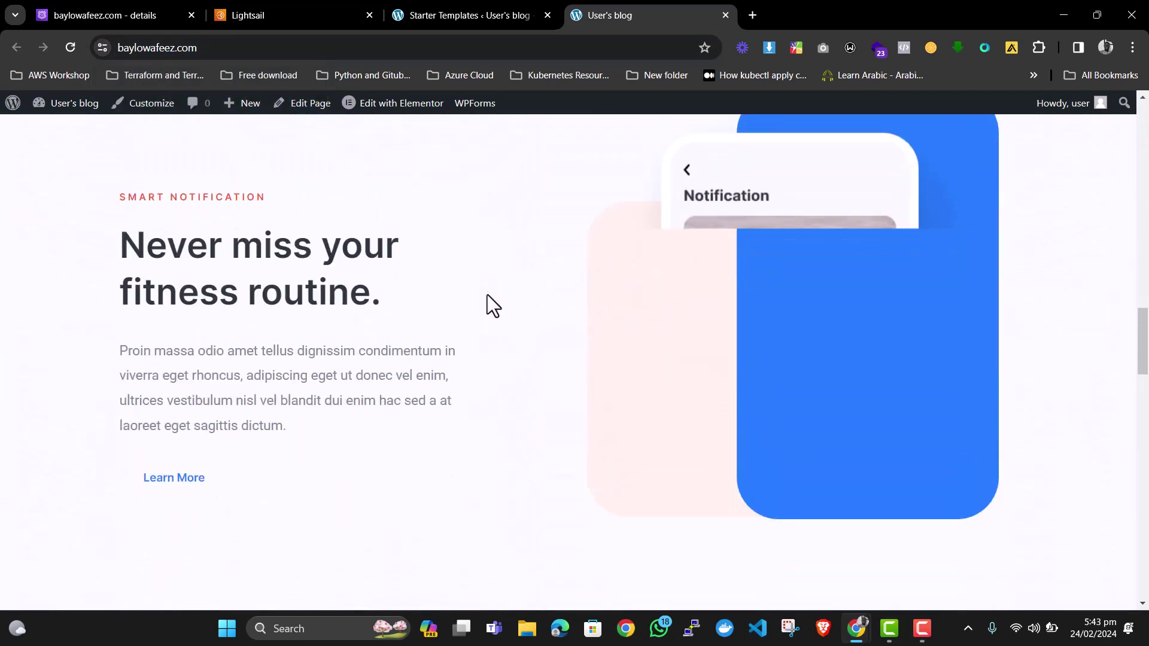
pyautogui.scroll(-11, 419, 275)
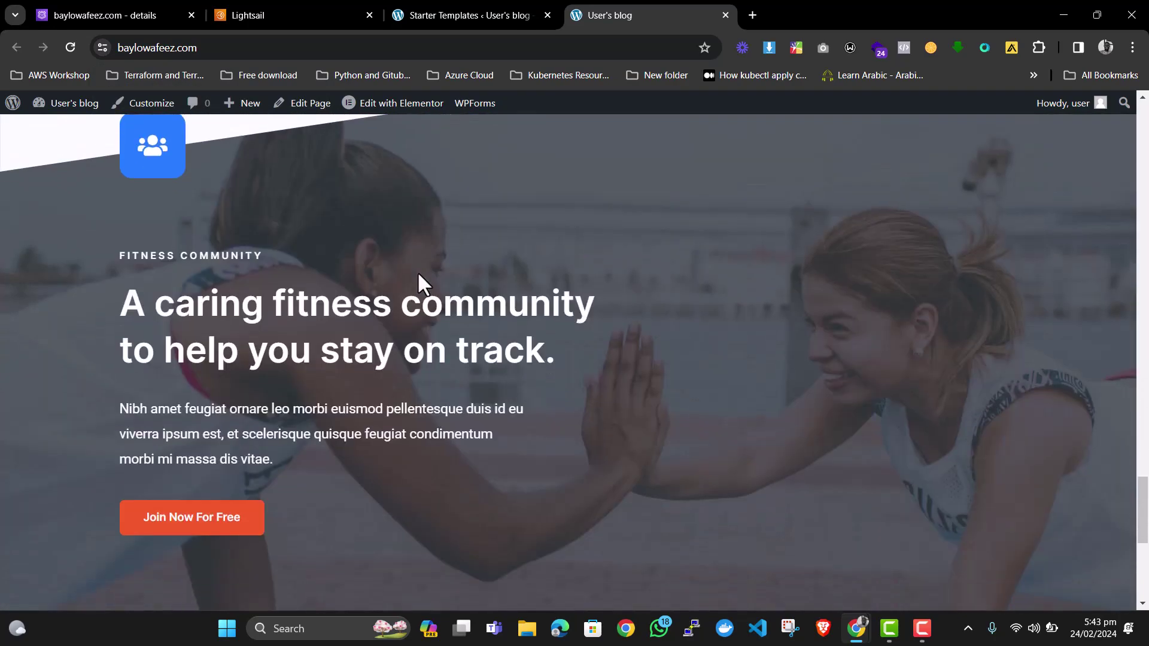
pyautogui.scroll(7, 419, 274)
pyautogui.scroll(20, 418, 274)
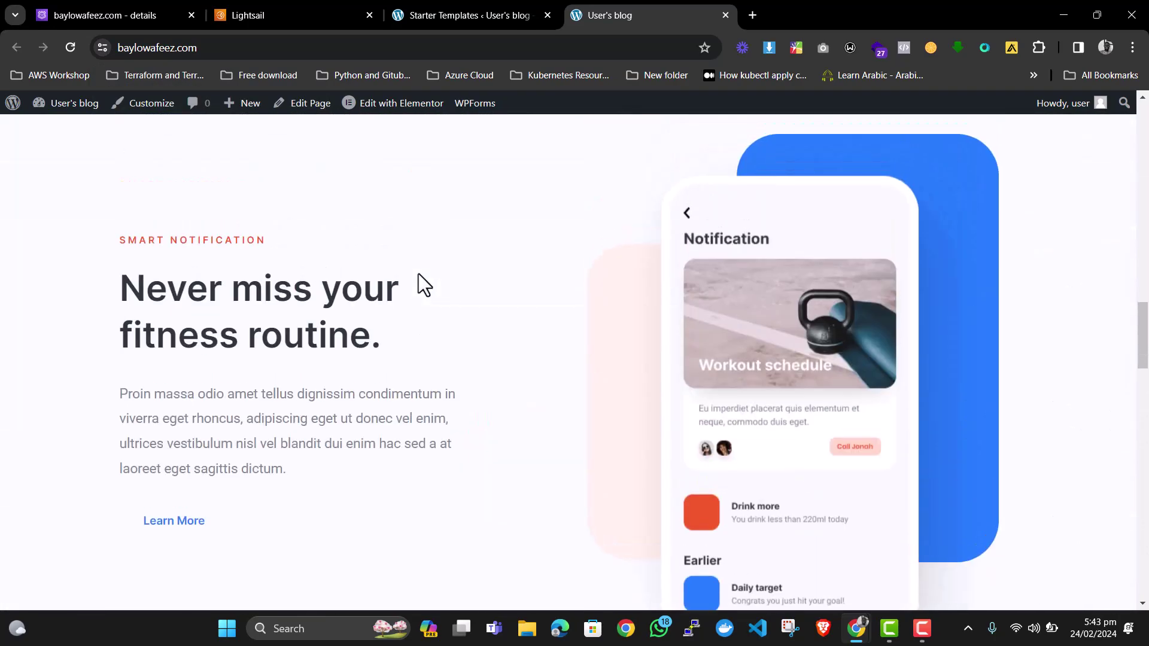
pyautogui.scroll(10, 419, 274)
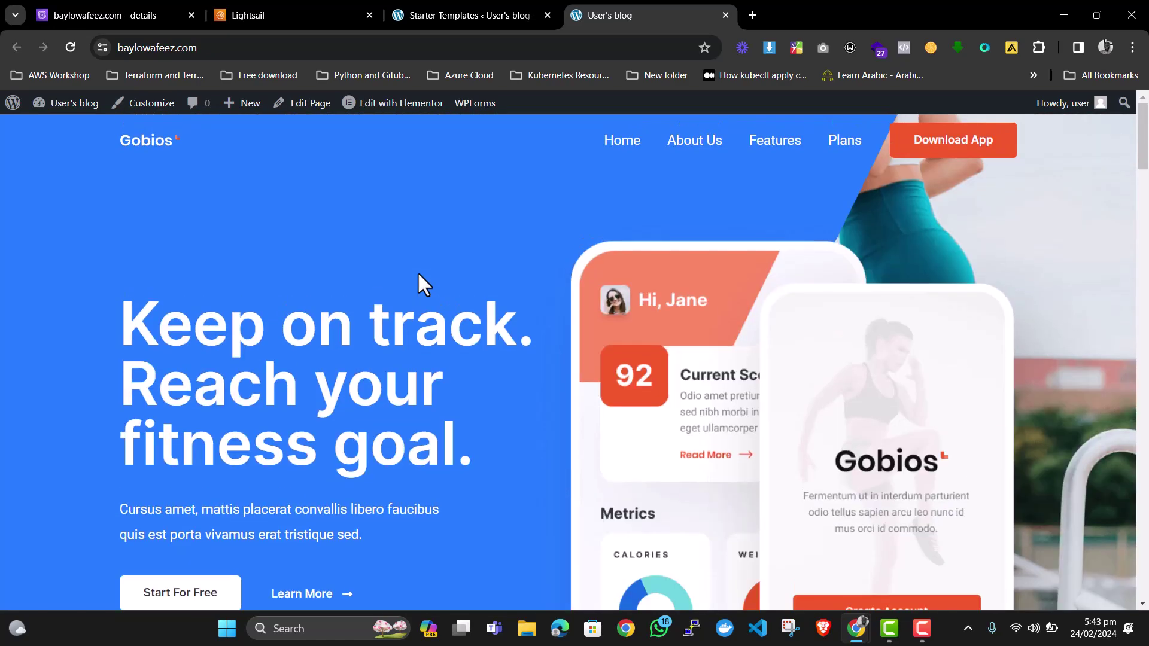
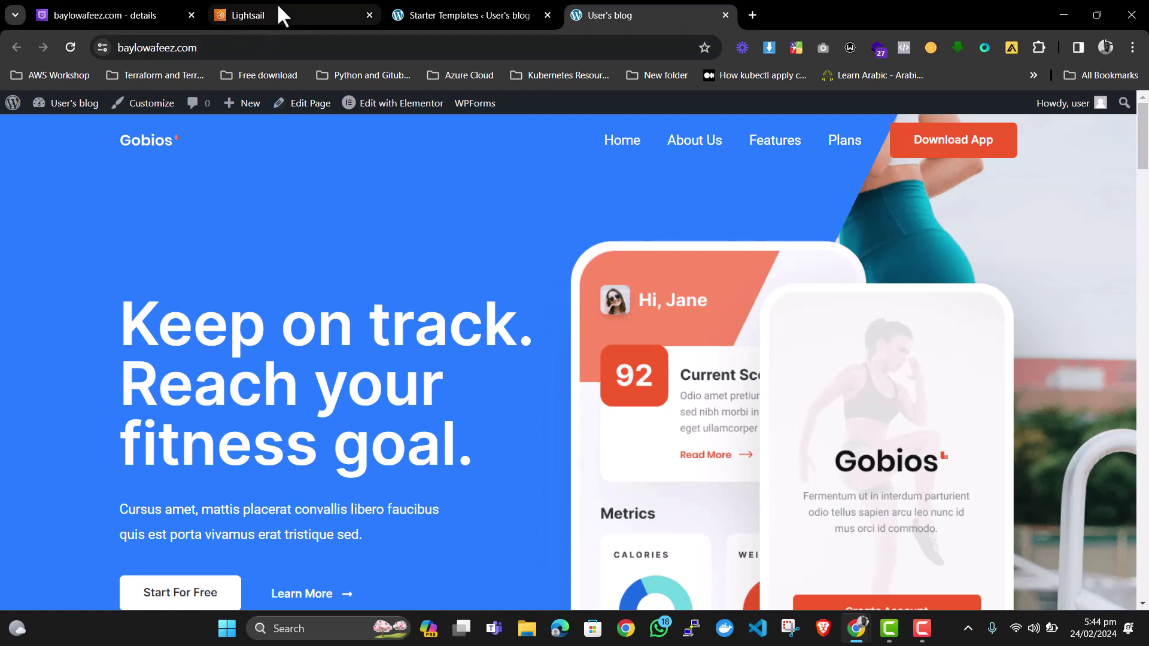
# In the Lightsail Storage page, start a new bucket in Virginia (us-east-1).
pyautogui.click(289, 13)
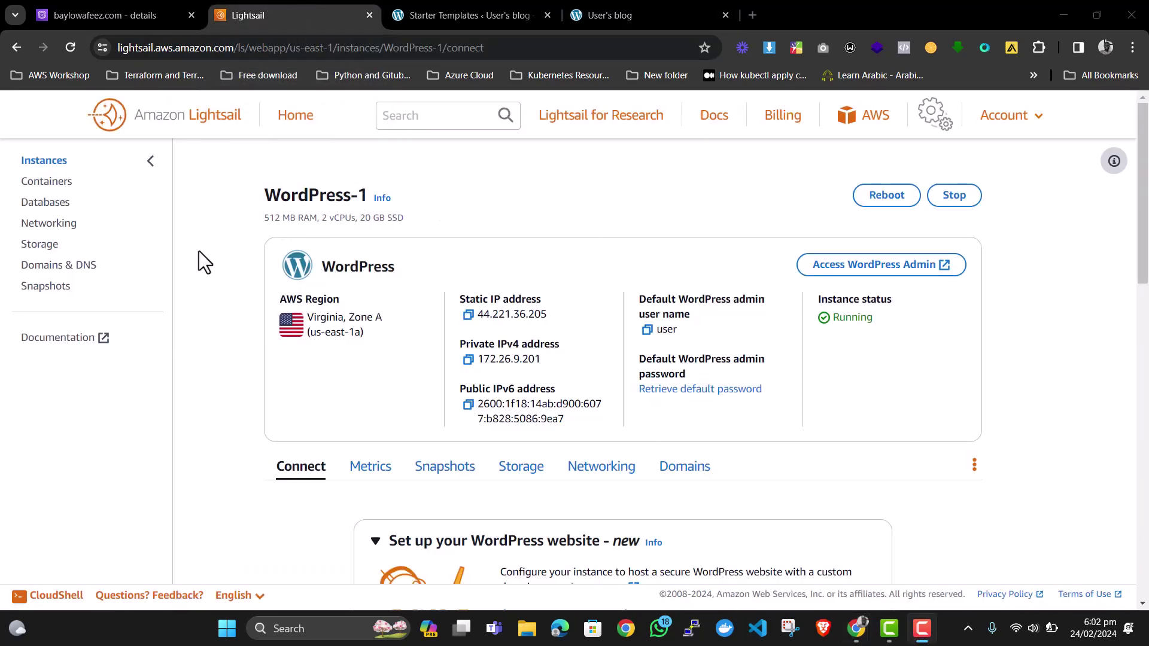
pyautogui.click(34, 245)
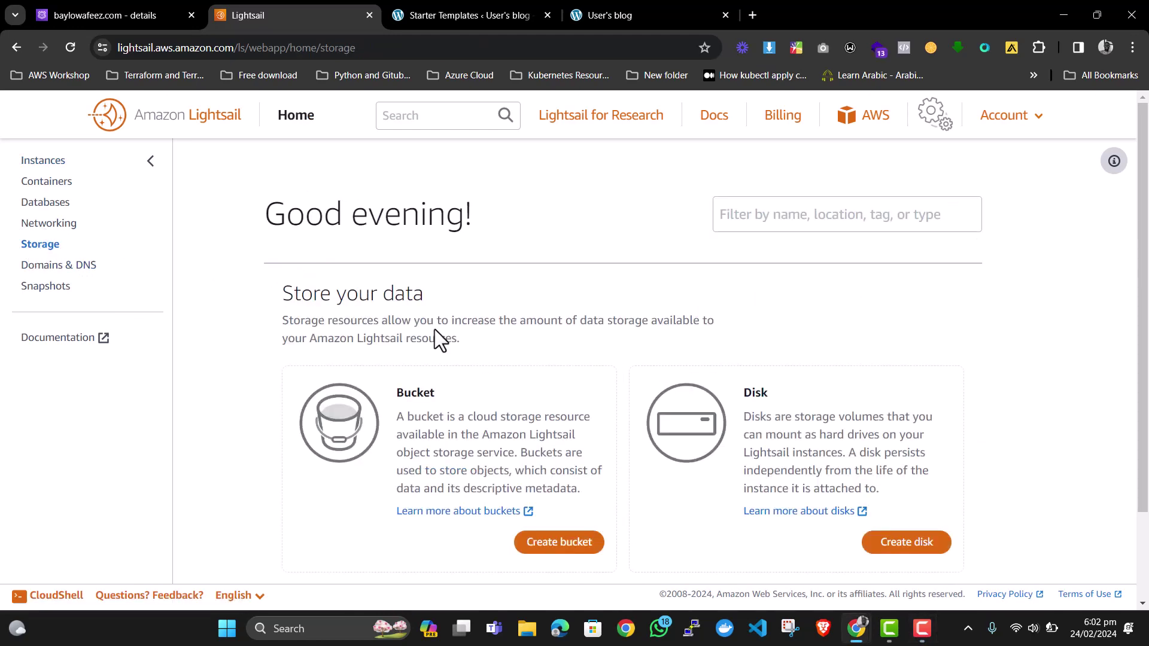
pyautogui.scroll(-2, 441, 338)
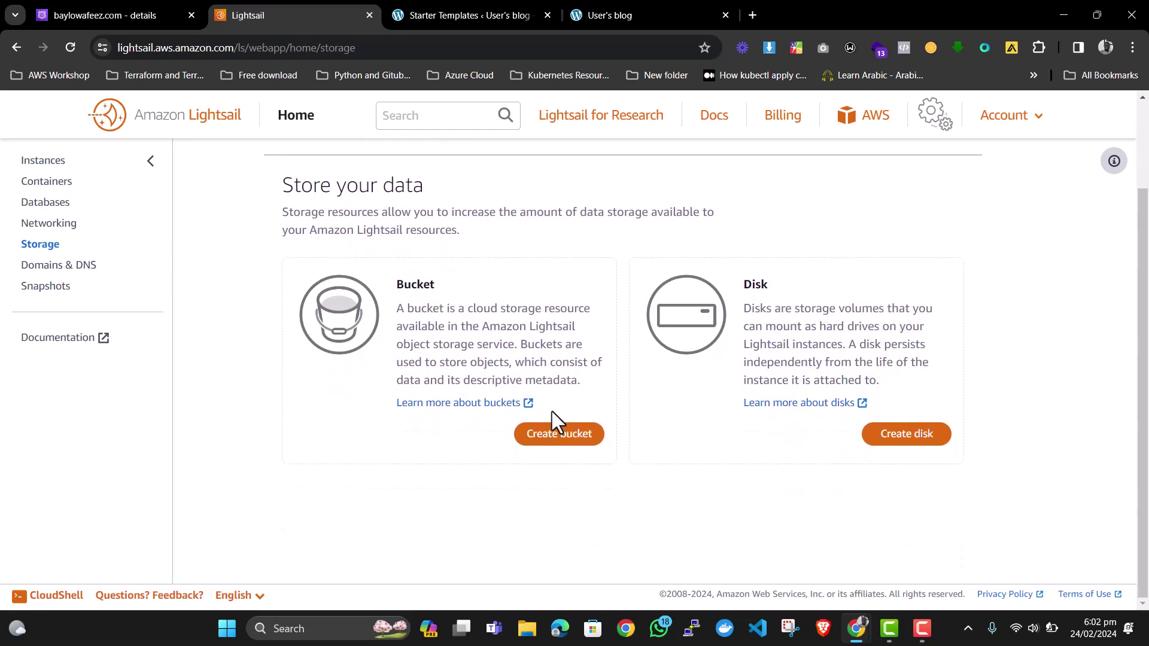
pyautogui.click(555, 436)
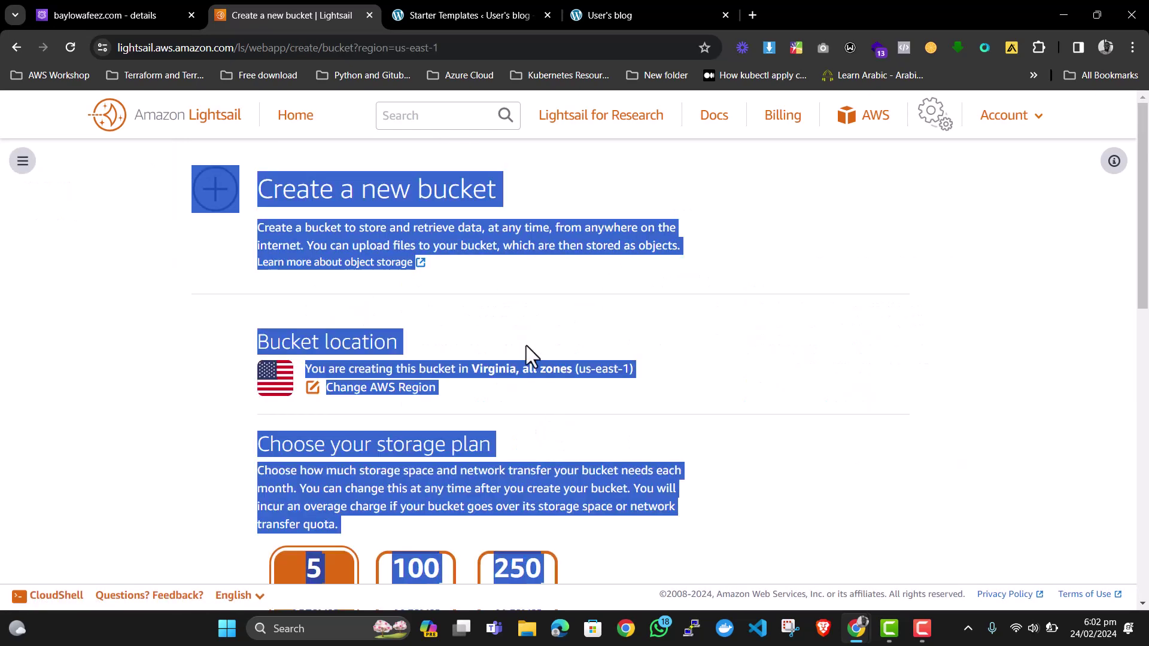
# Keep the 5 GB plan and replace the default bucket name with demo-laightsail-bucket.
pyautogui.click(717, 218)
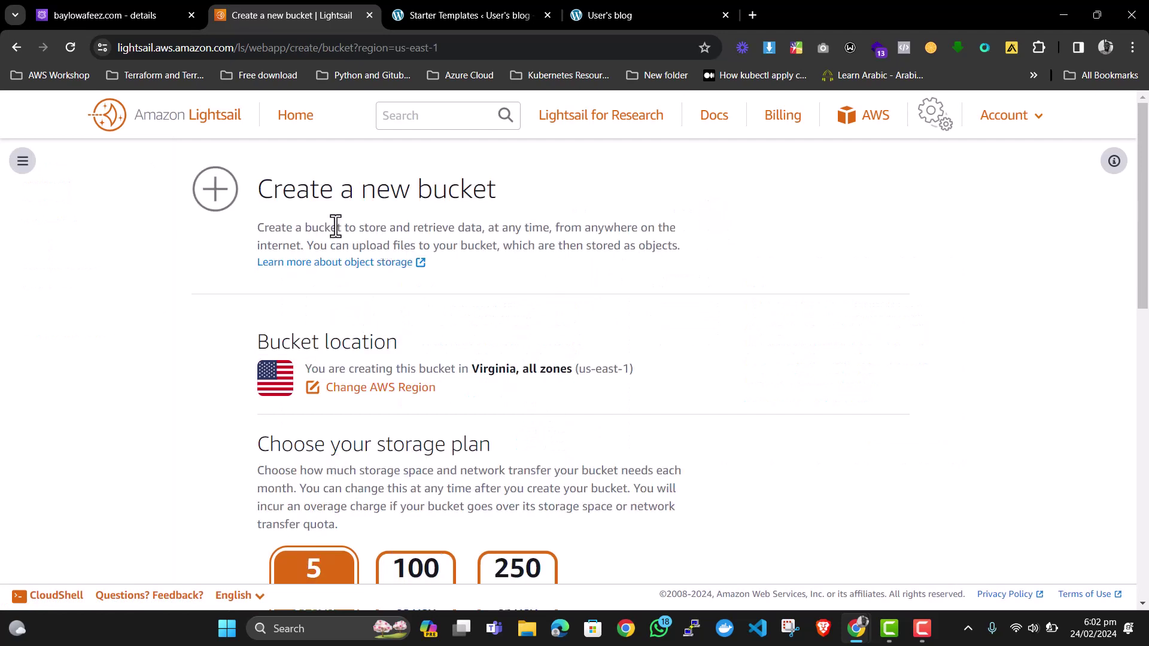
pyautogui.scroll(-1, 323, 285)
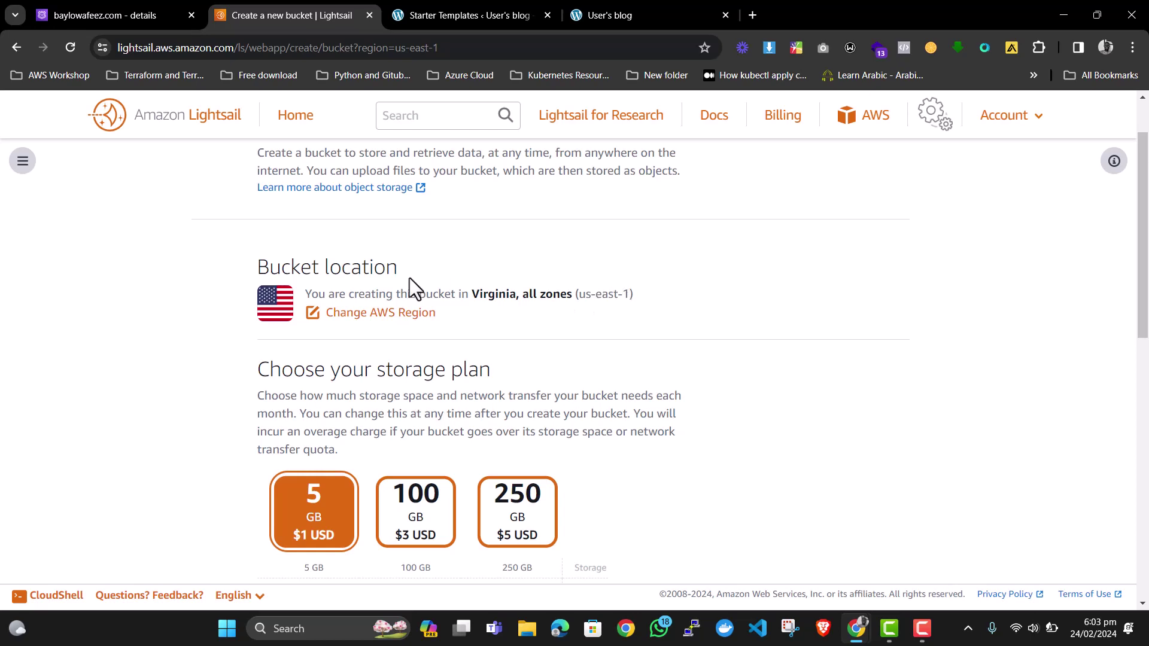
pyautogui.scroll(-2, 382, 295)
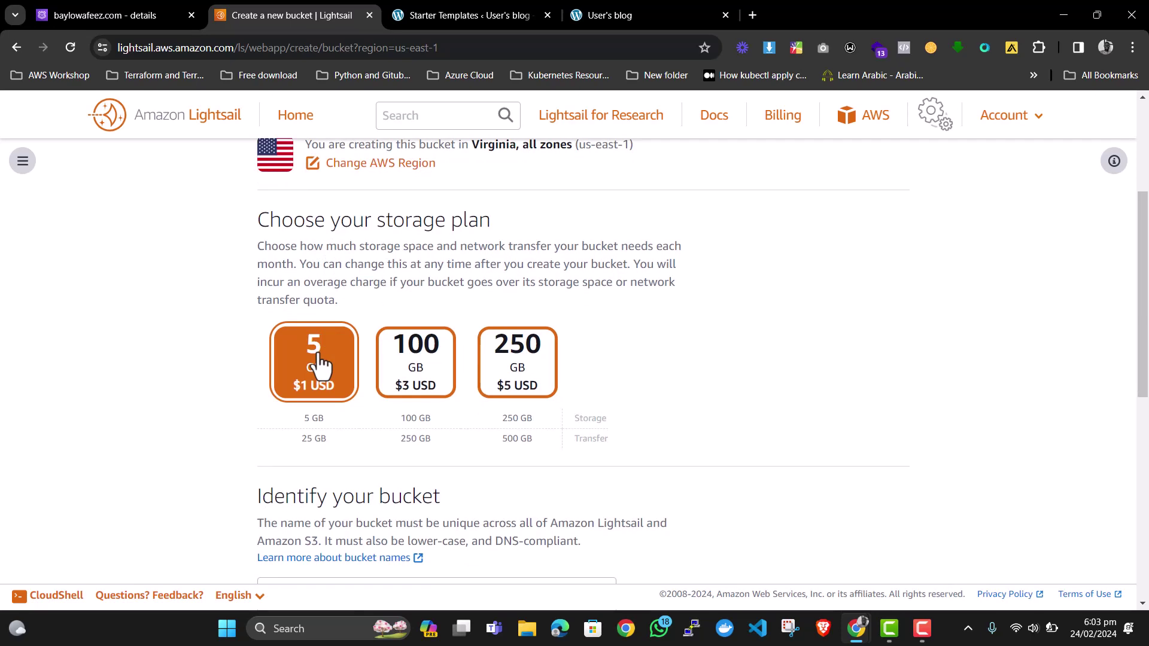
pyautogui.scroll(-3, 320, 365)
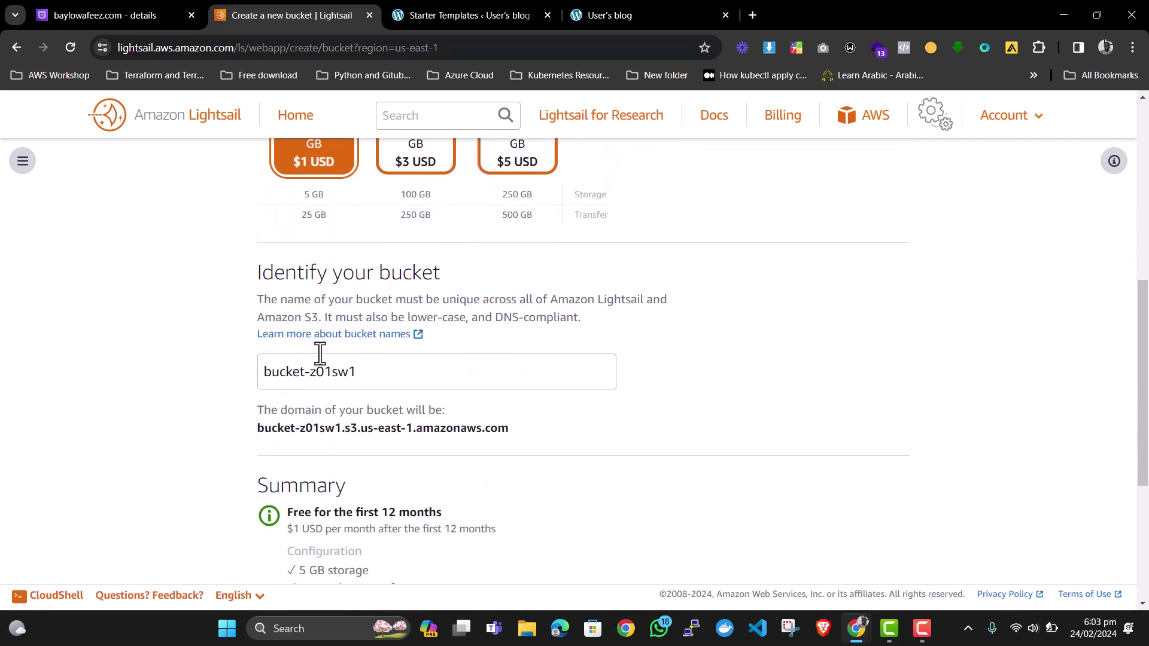
pyautogui.tripleClick(375, 371)
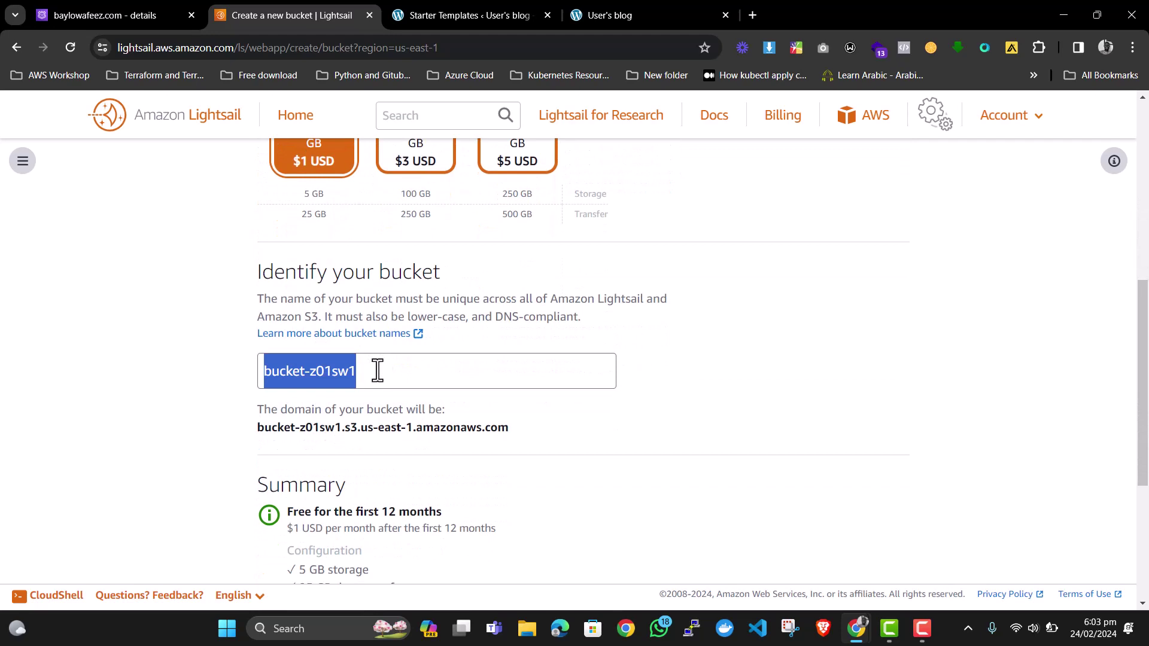
pyautogui.write('demo-')
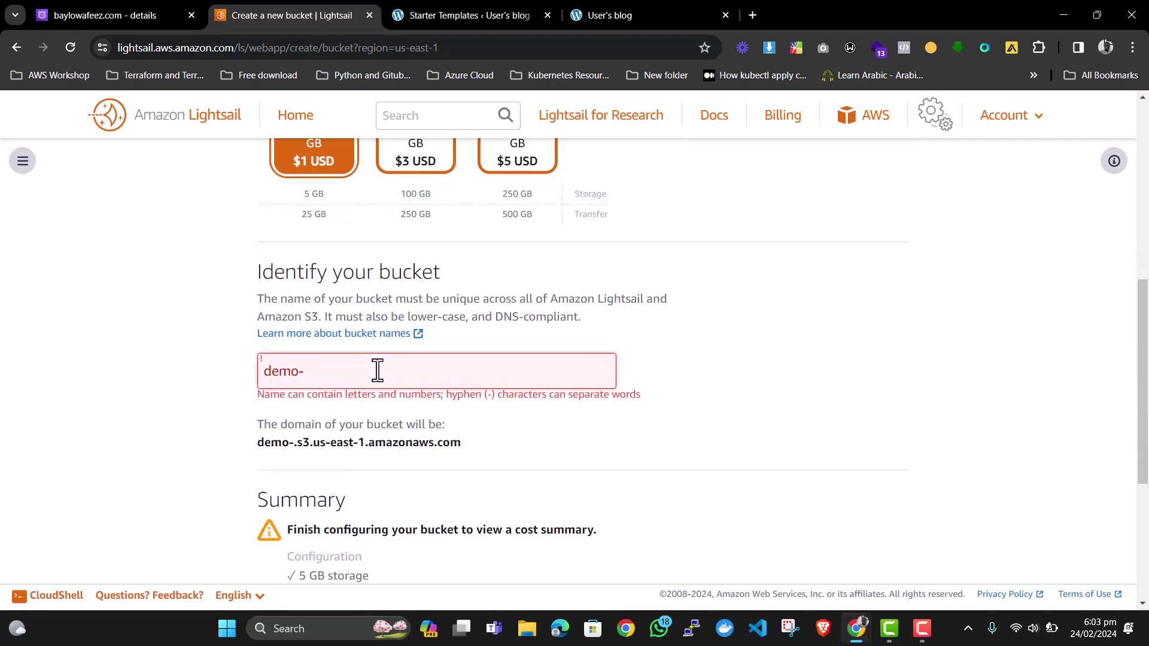
pyautogui.write('laight')
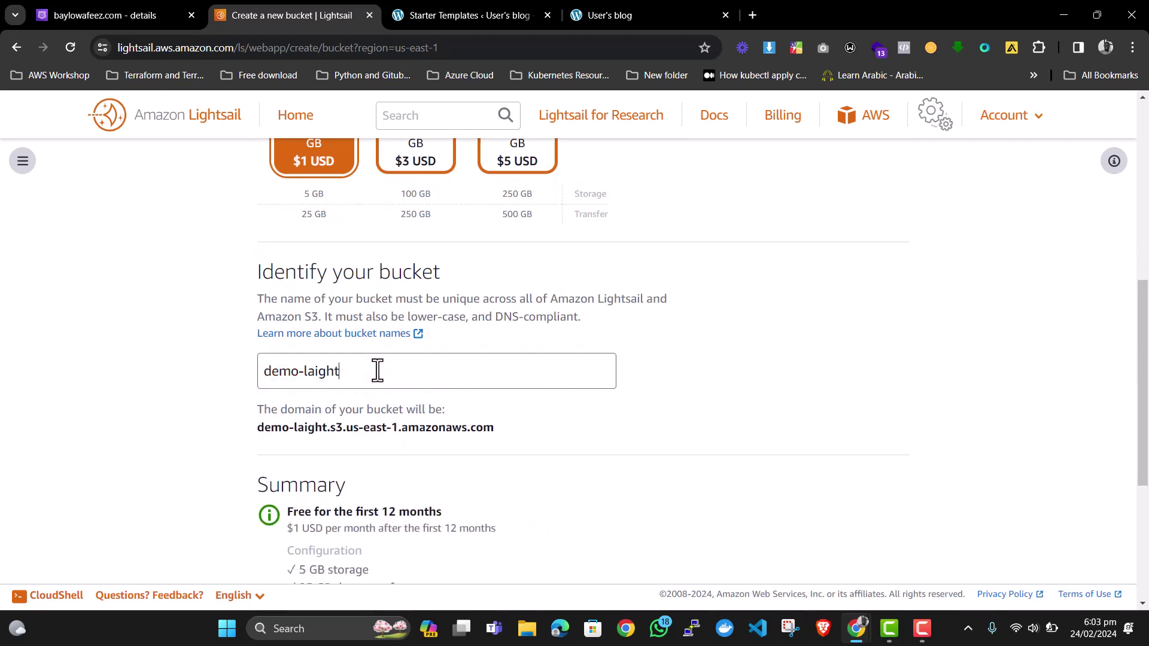
pyautogui.write('sail')
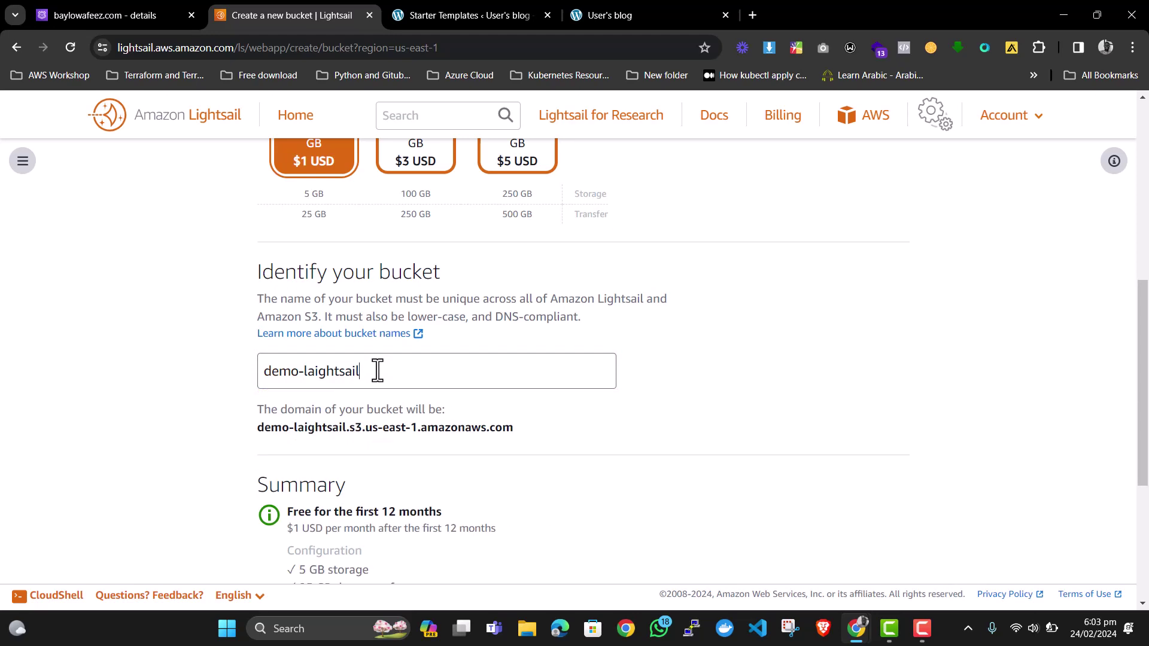
pyautogui.write('-')
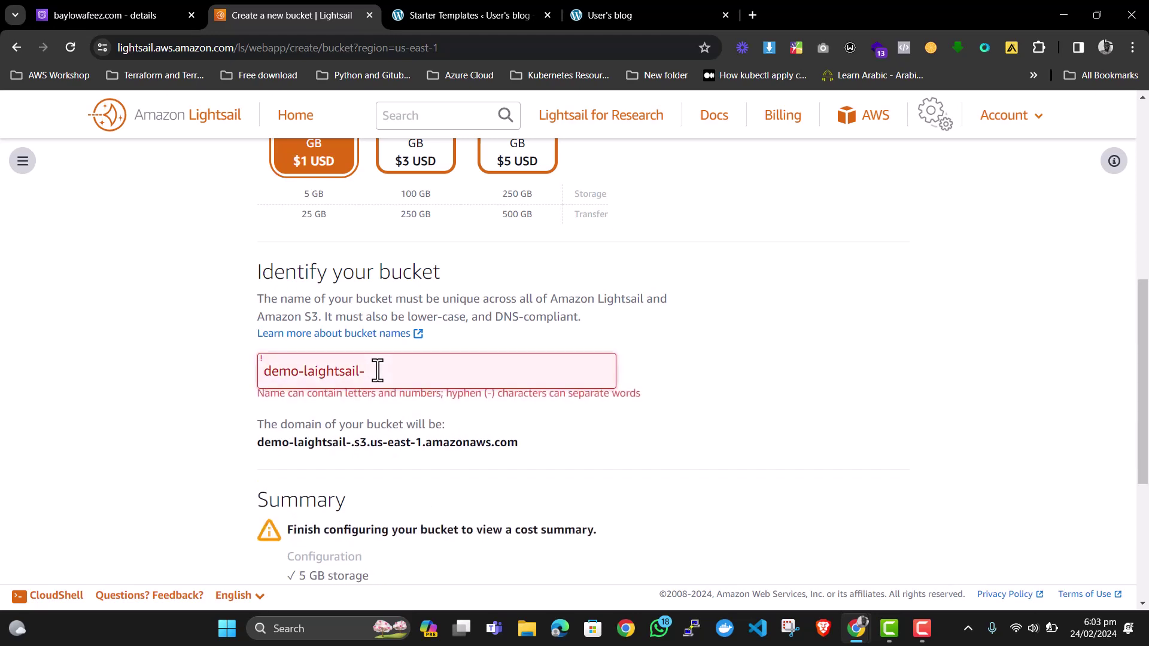
pyautogui.write('bucket')
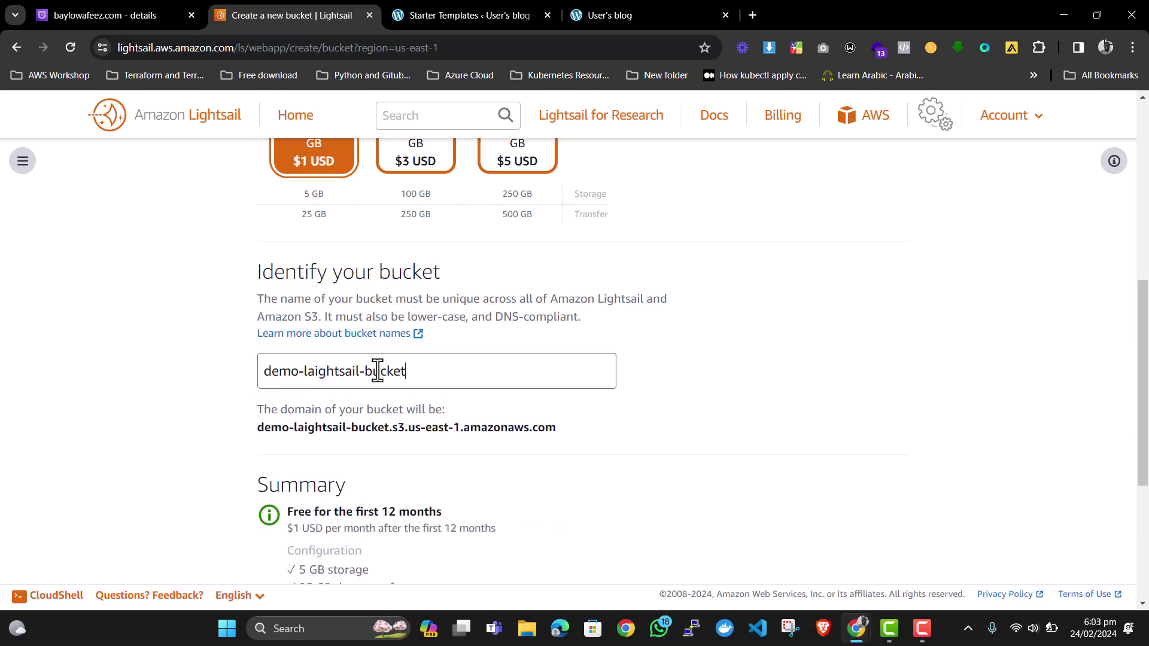
pyautogui.scroll(-2, 390, 368)
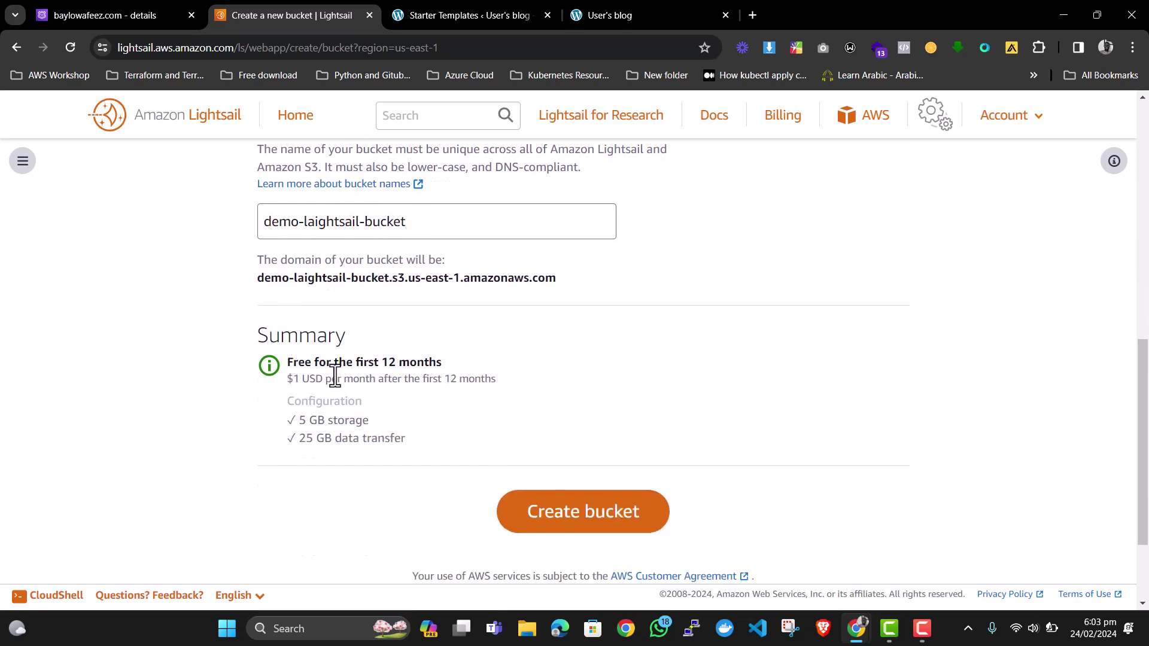
# Create the demo-laightsail-bucket bucket with the chosen settings.
pyautogui.click(561, 517)
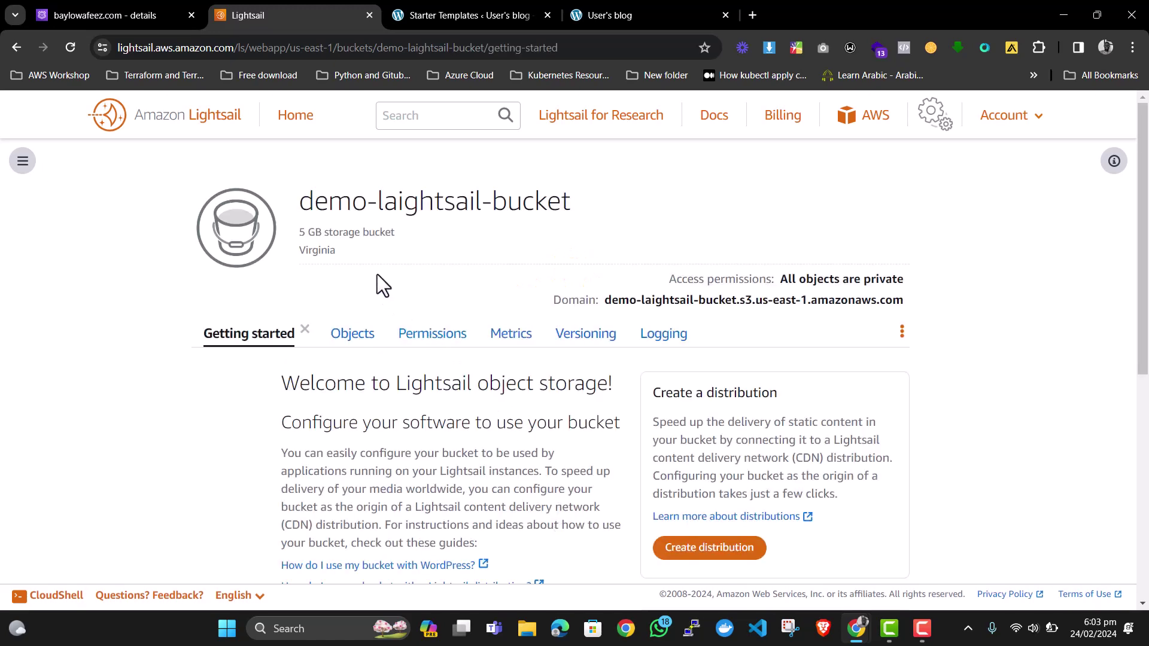
pyautogui.scroll(-1, 377, 275)
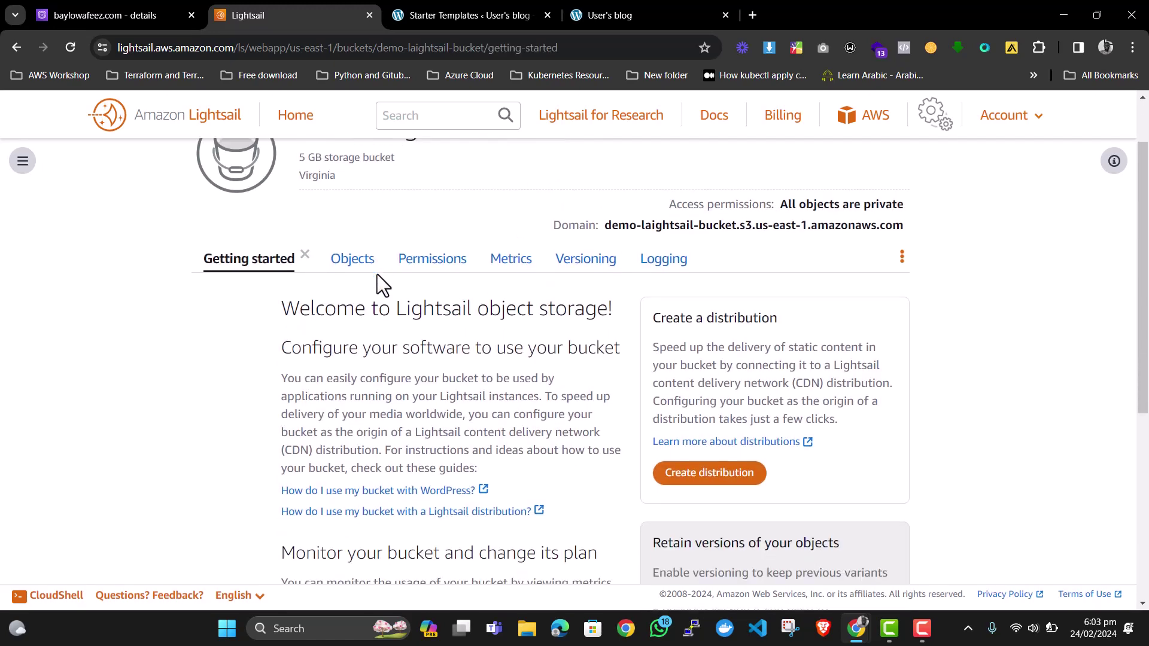
pyautogui.scroll(1, 377, 274)
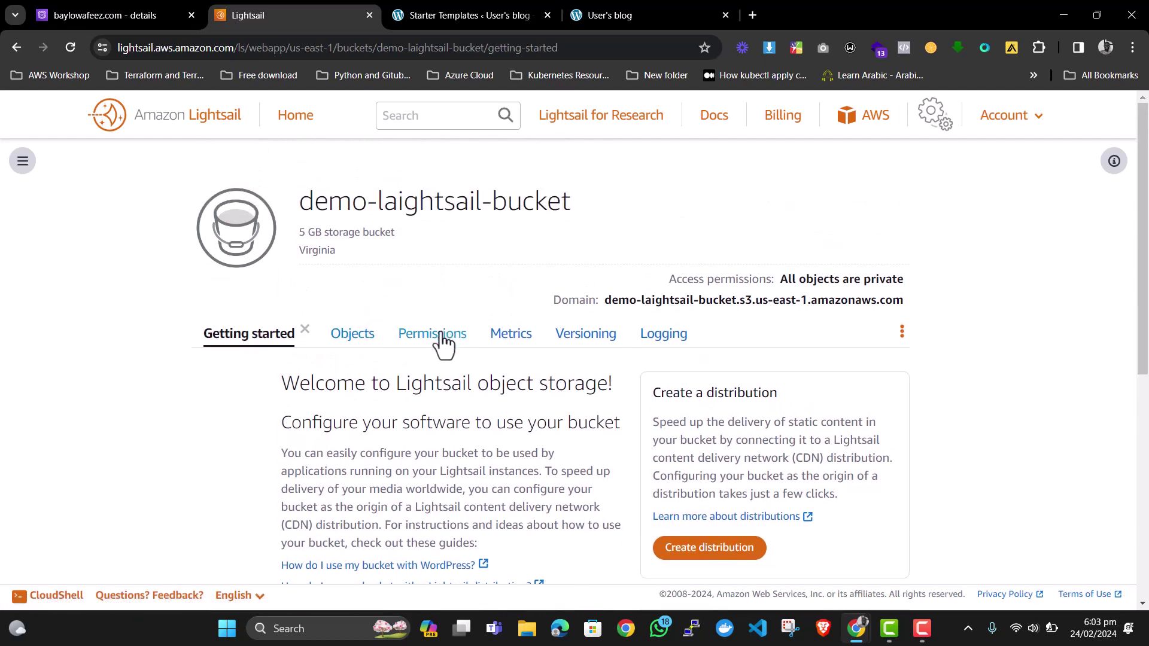
# Change the bucket permissions so individual objects can be made public and read-only.
pyautogui.click(442, 334)
pyautogui.scroll(-2, 441, 338)
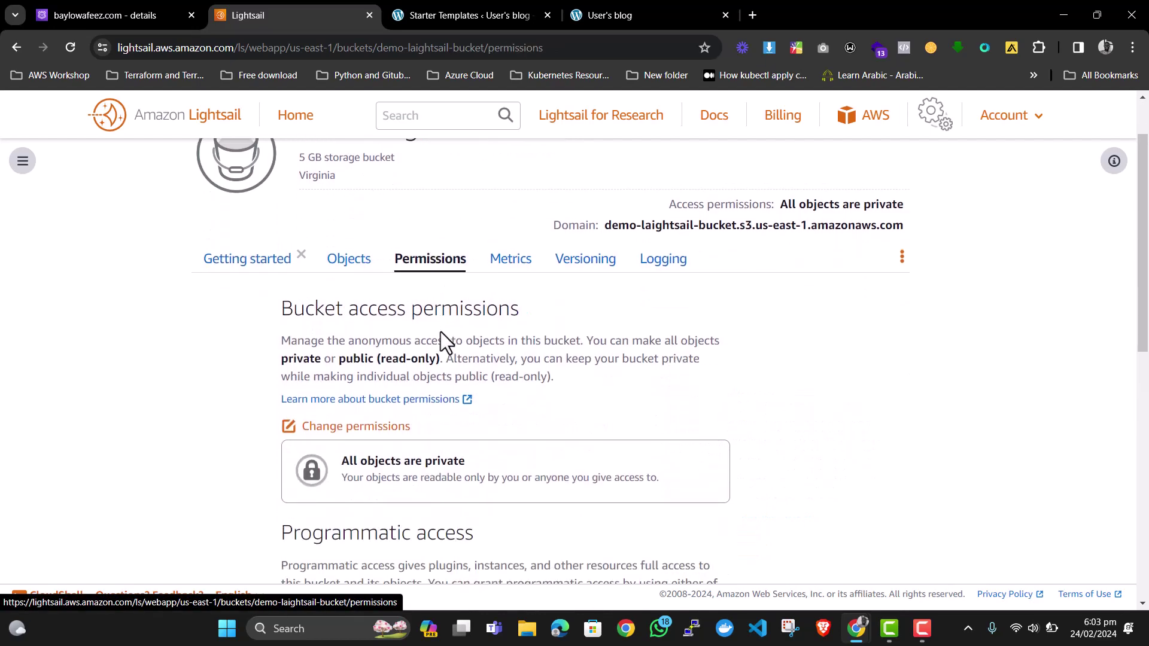
pyautogui.click(356, 353)
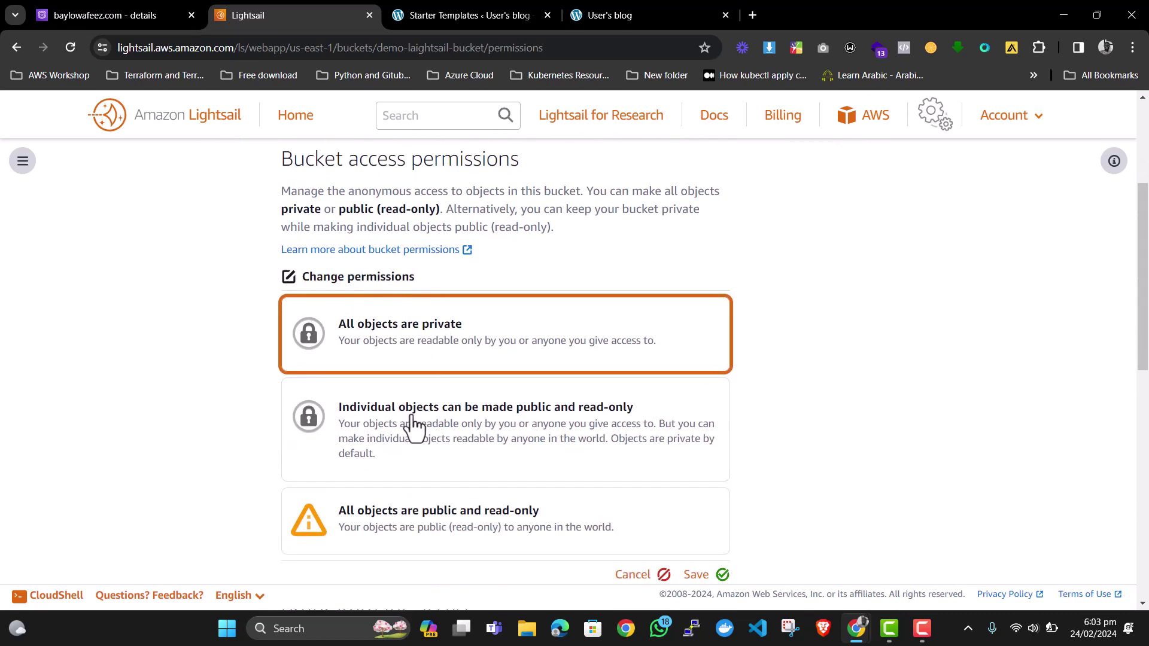
pyautogui.click(411, 422)
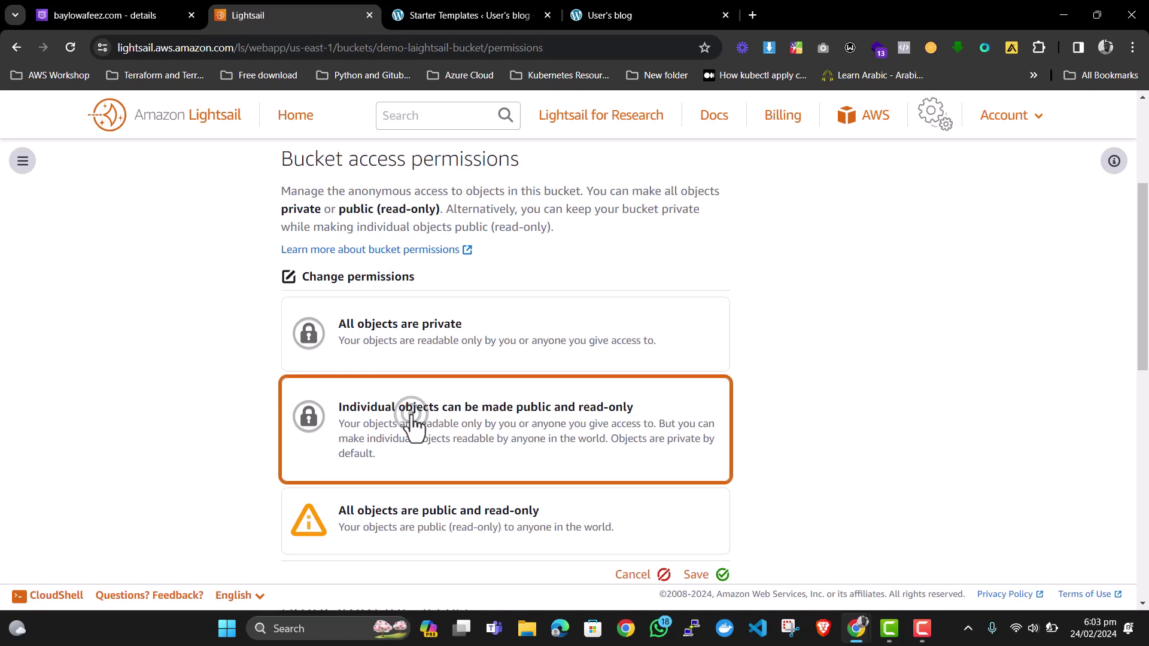
pyautogui.scroll(-2, 413, 421)
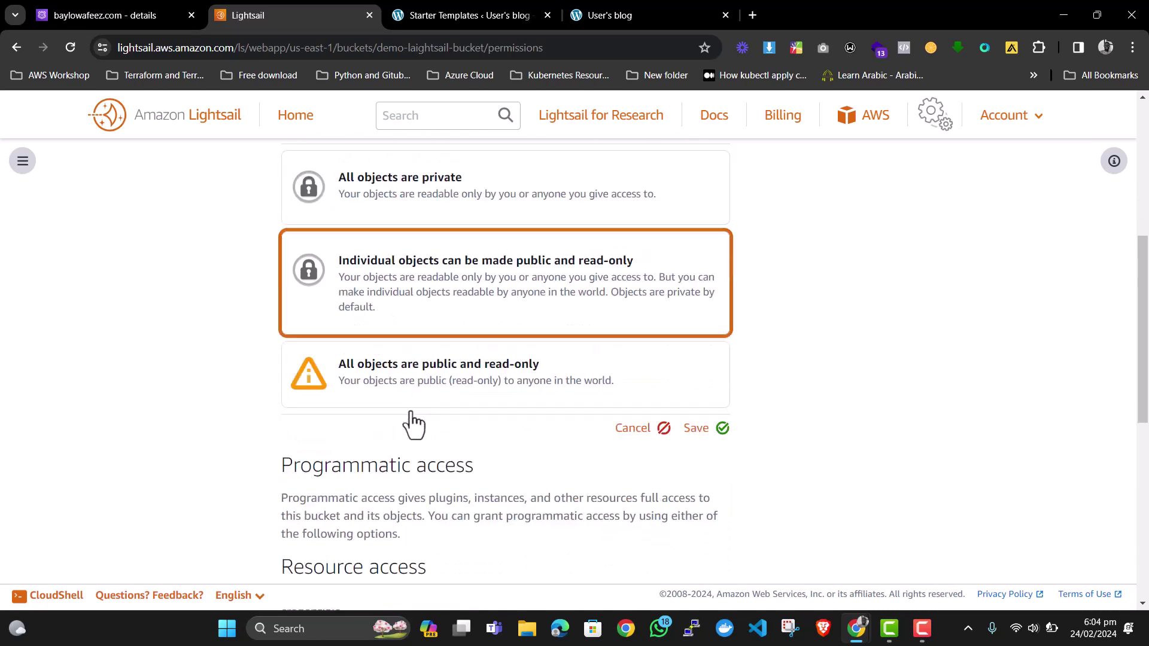
pyautogui.click(698, 429)
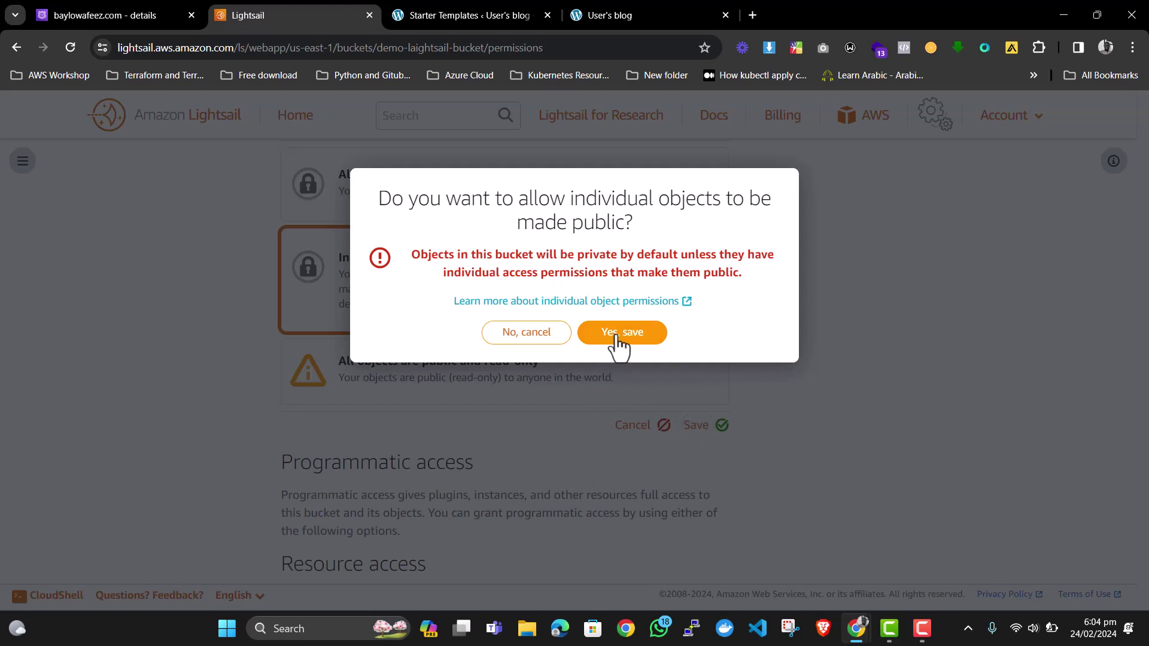
pyautogui.click(617, 339)
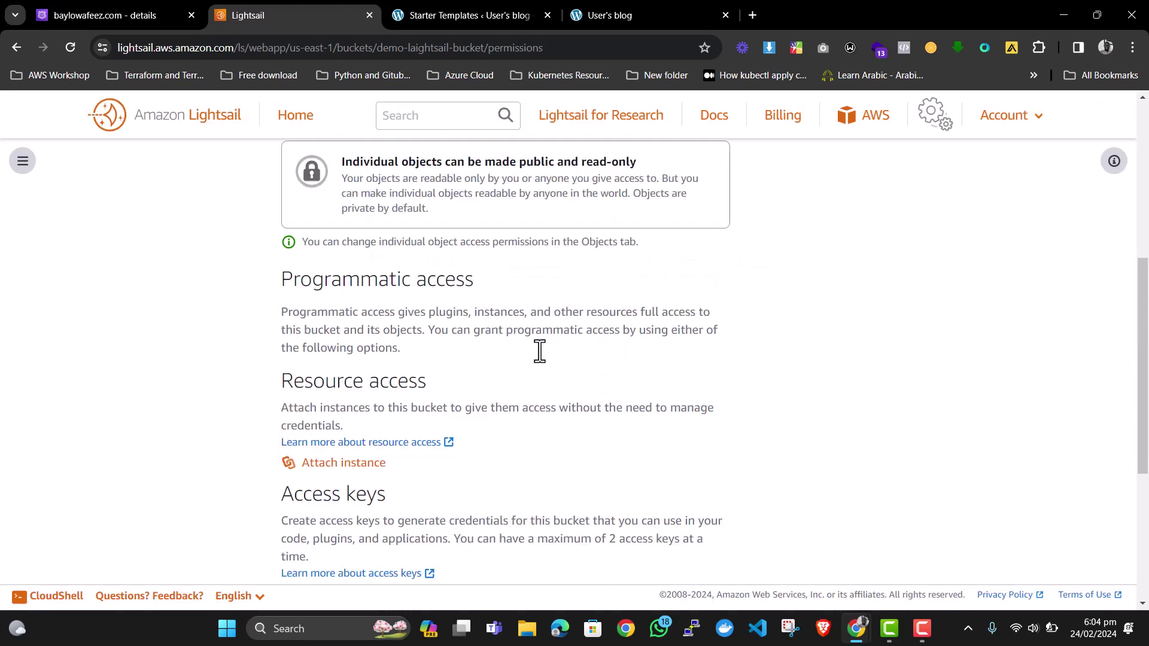
pyautogui.scroll(-1, 465, 340)
# Attach the WordPress-1 instance to demo-laightsail-bucket under Resource access.
pyautogui.scroll(-2, 465, 340)
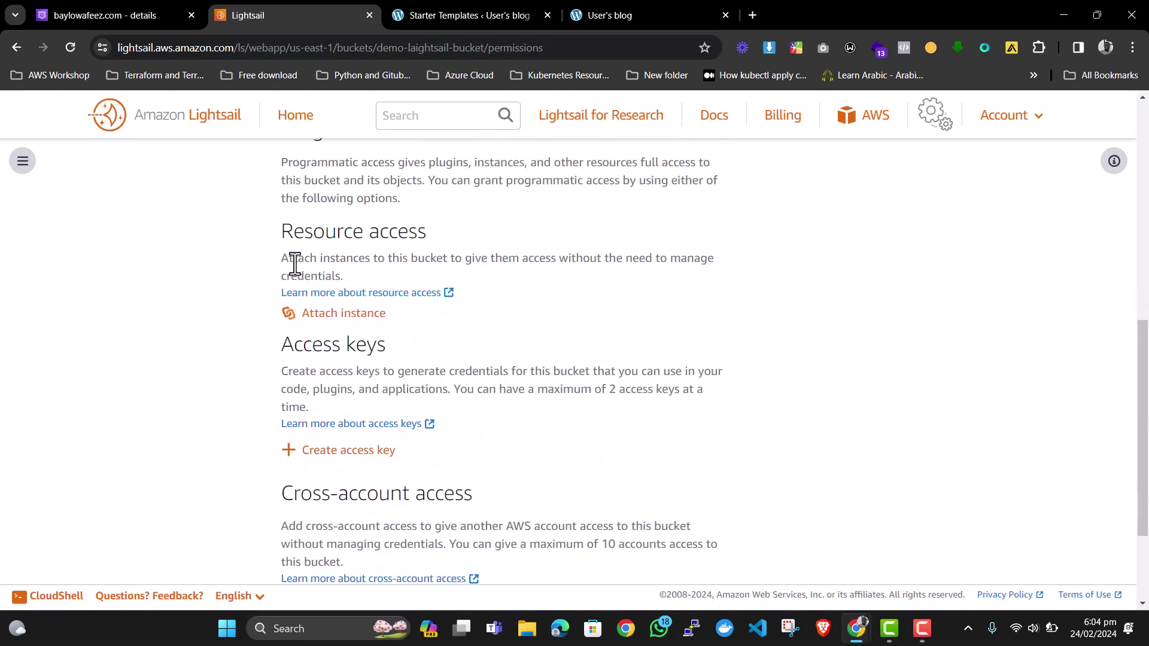
pyautogui.click(320, 319)
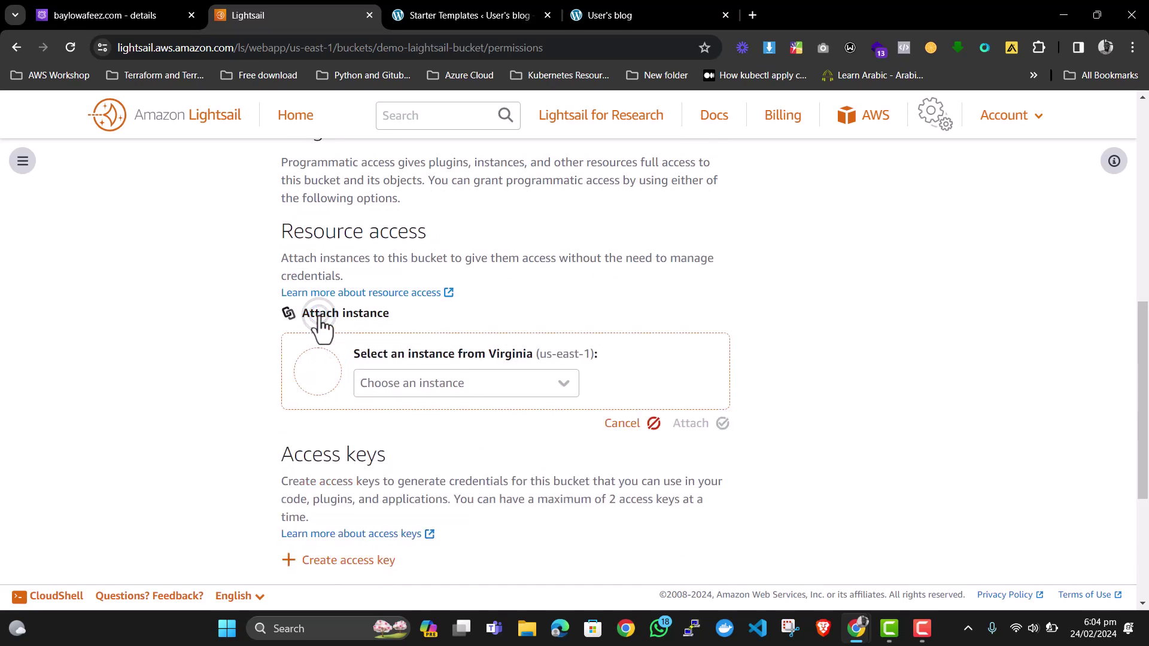
pyautogui.click(432, 387)
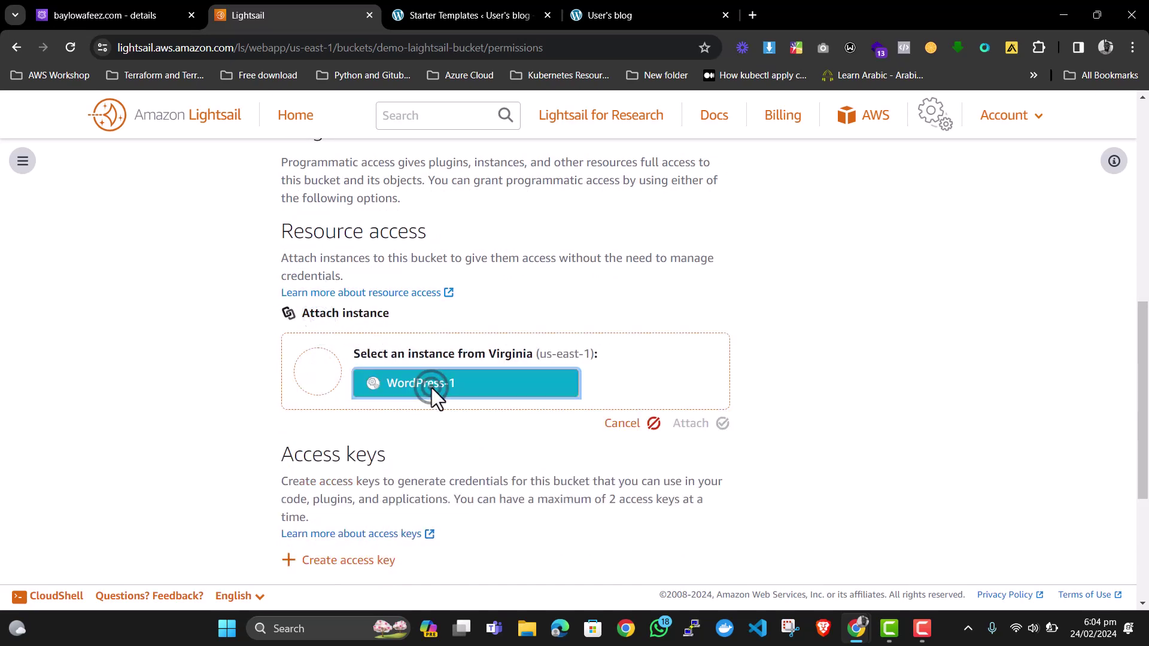
pyautogui.click(431, 389)
pyautogui.click(690, 420)
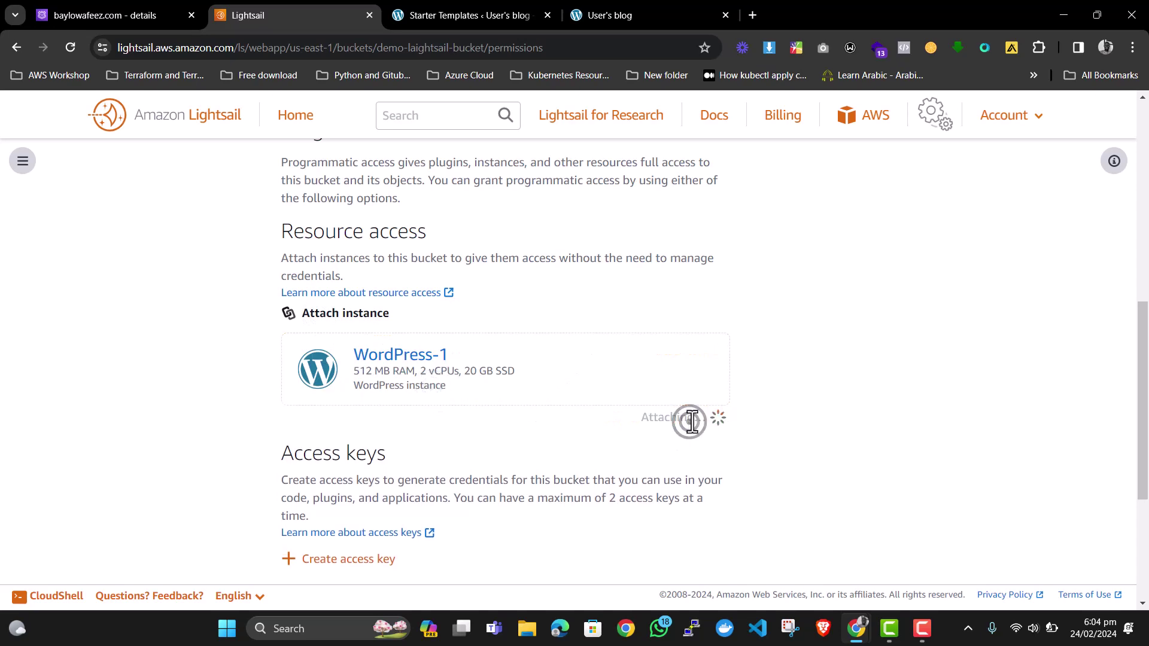
pyautogui.scroll(-4, 648, 396)
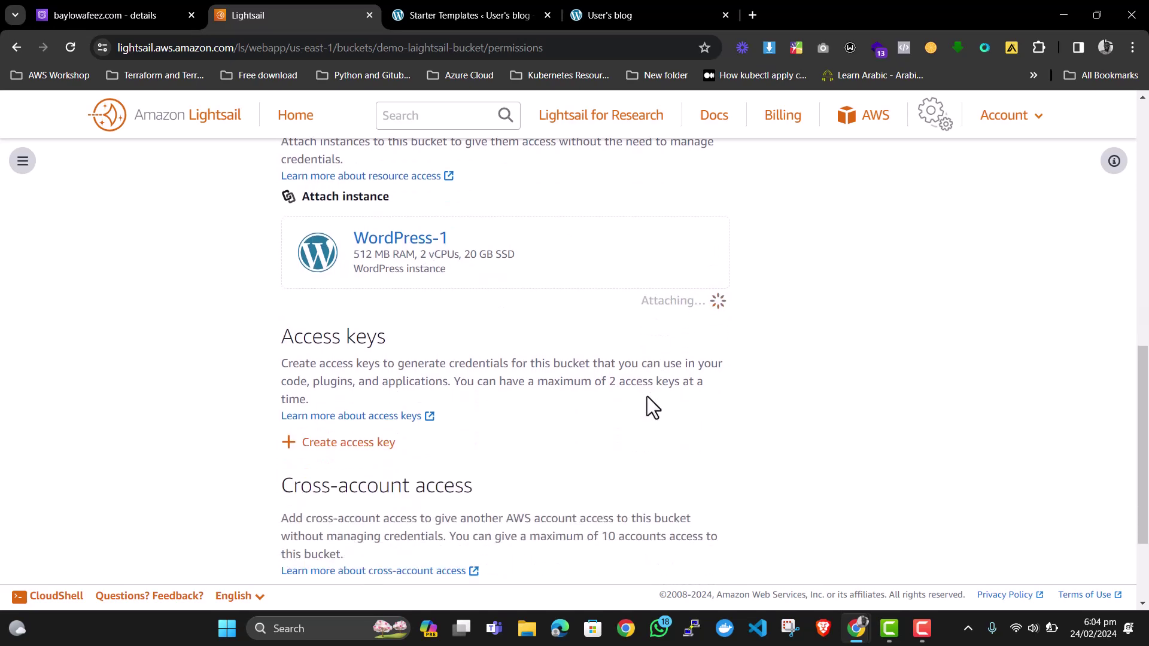
pyautogui.scroll(4, 647, 397)
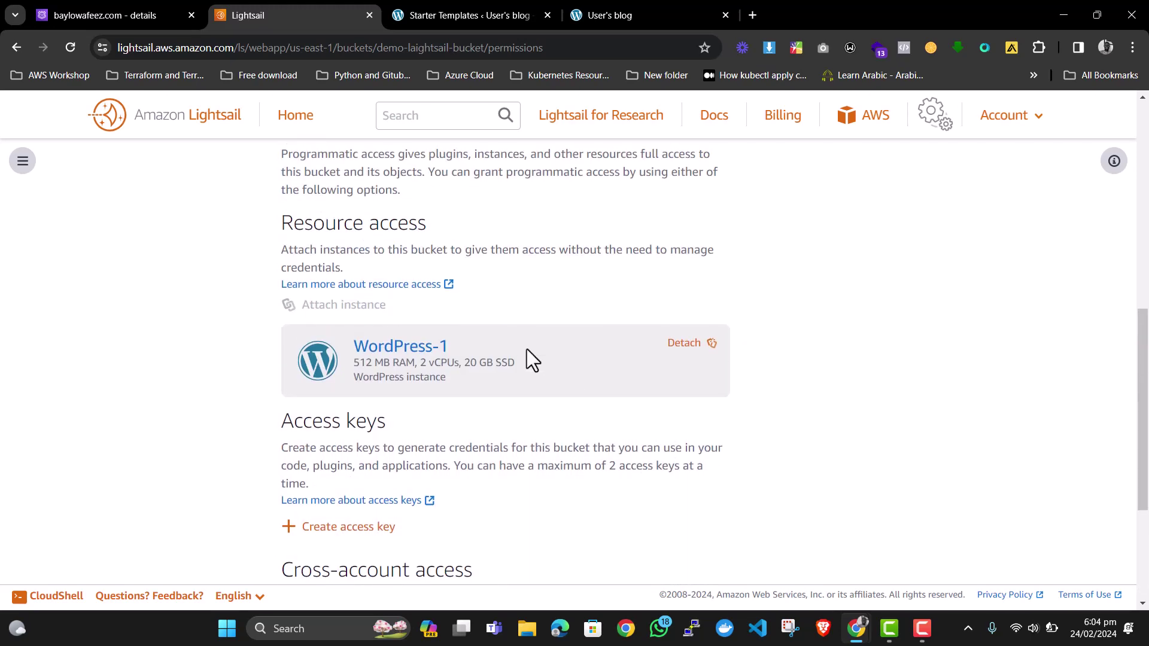
pyautogui.scroll(1, 527, 351)
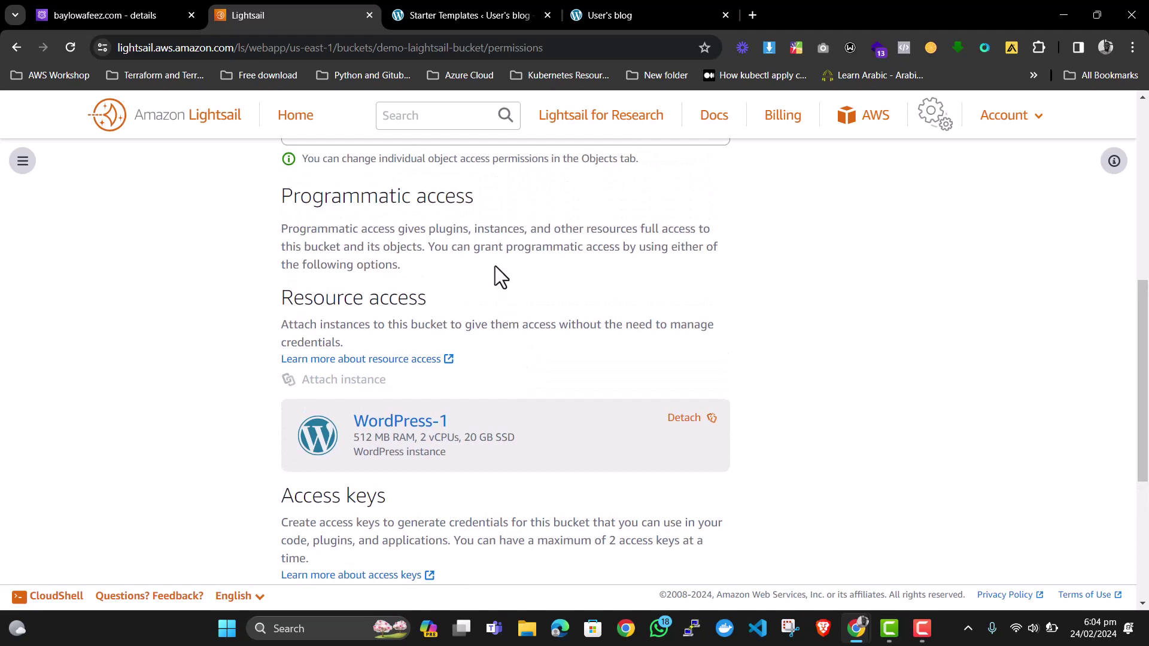
# Edit the live Gobios site's address to reach the WordPress admin dashboard.
pyautogui.click(495, 12)
pyautogui.click(574, 12)
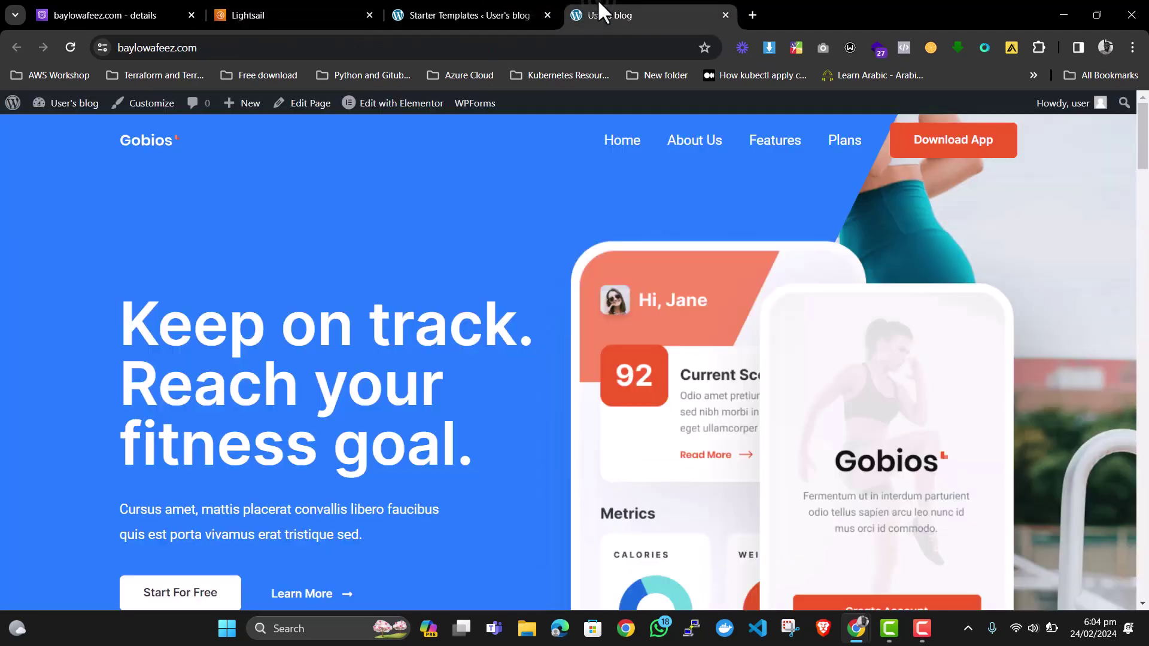
pyautogui.click(371, 47)
pyautogui.click(423, 11)
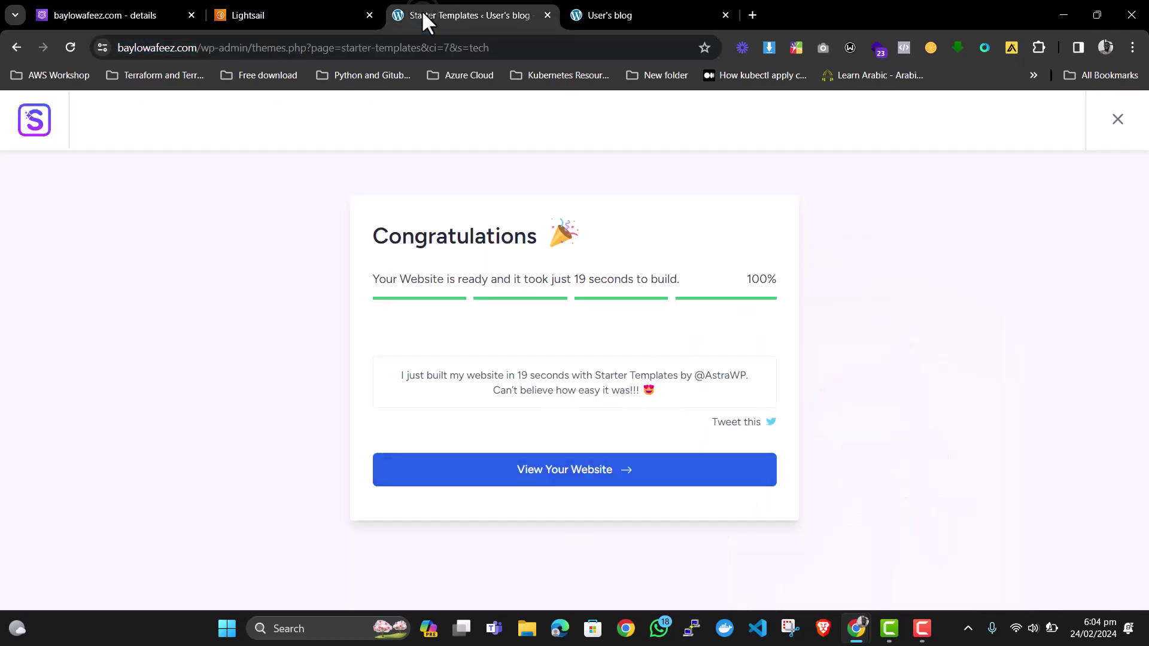
pyautogui.click(618, 10)
pyautogui.click(428, 54)
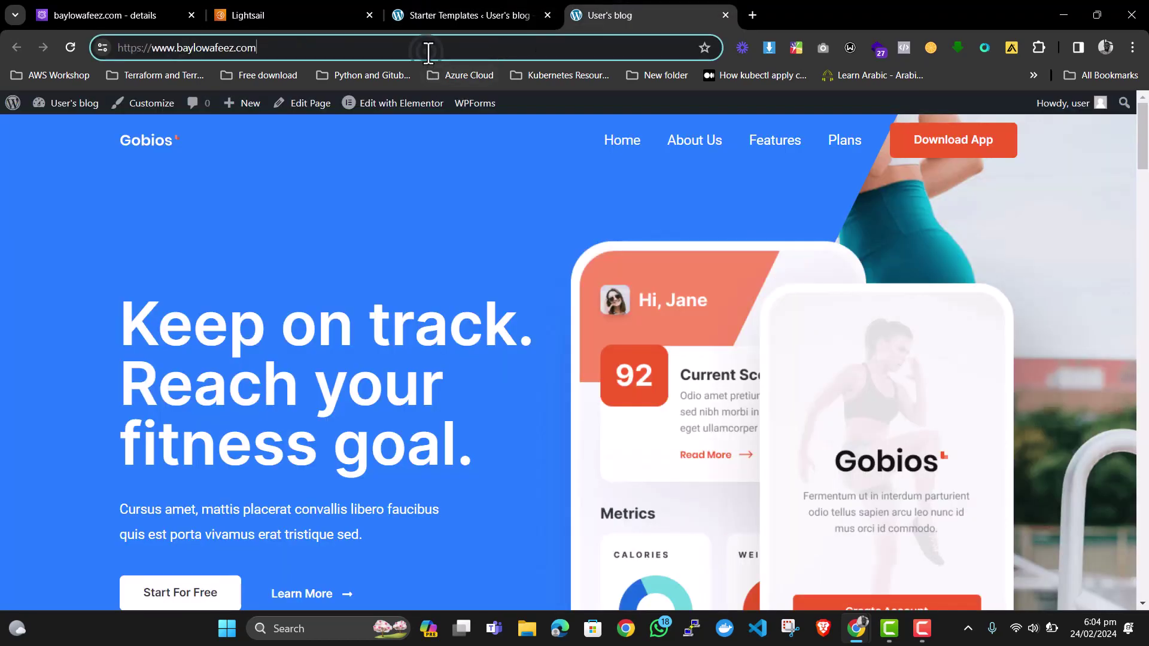
pyautogui.click(13, 103)
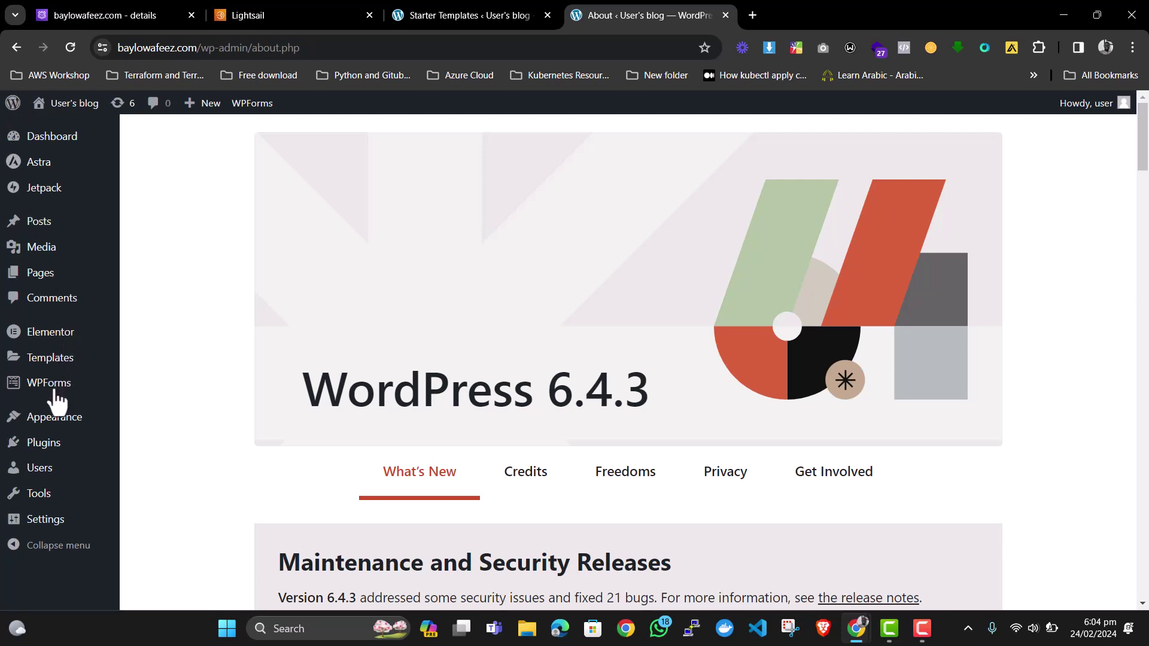
# Open Plugins > Installed Plugins to review the 13 installed plugins.
pyautogui.click(46, 443)
pyautogui.click(46, 443)
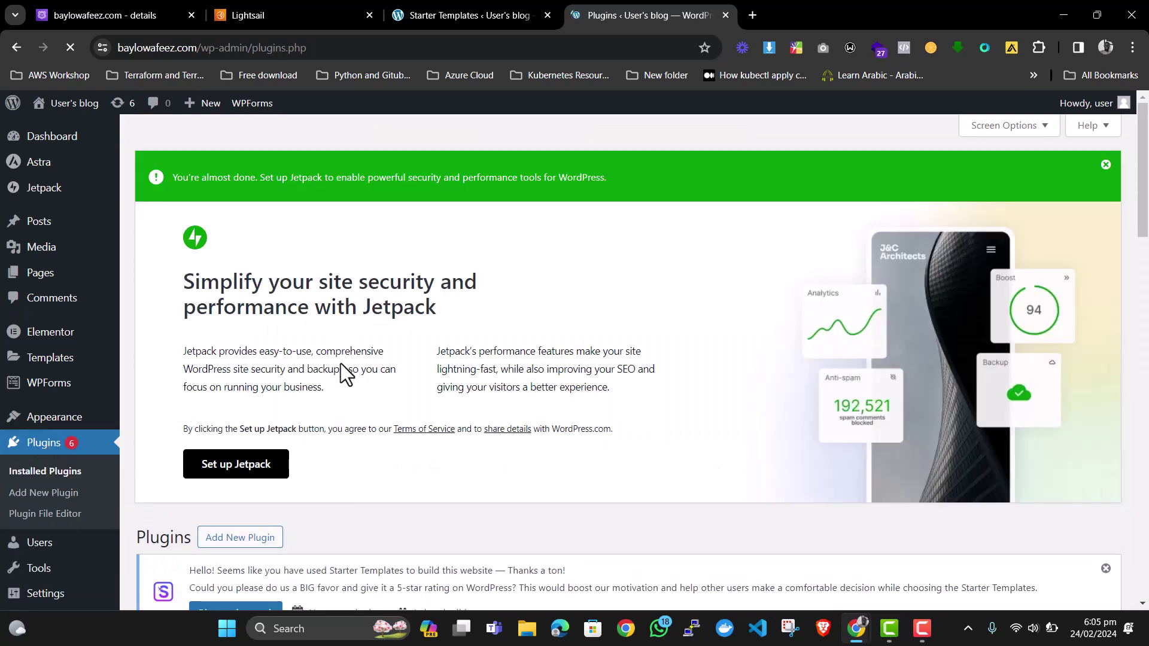
pyautogui.scroll(-1, 325, 432)
pyautogui.scroll(-1, 312, 446)
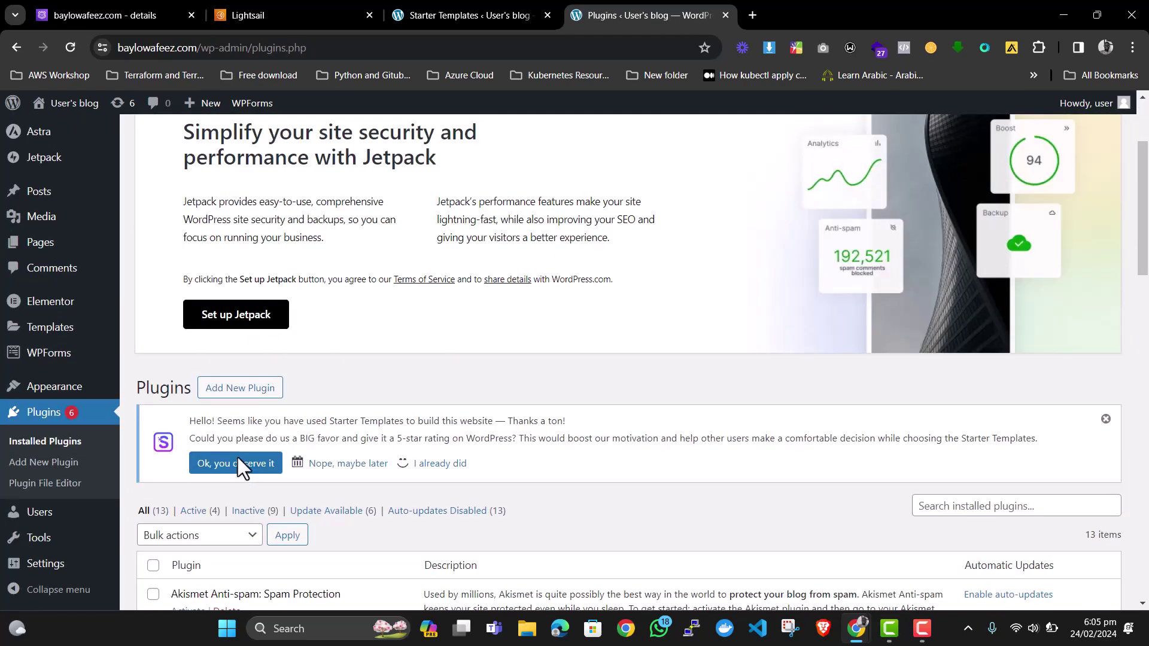
# Search the plugin directory for WP Offload Media Lite, then install and activate it.
pyautogui.click(234, 388)
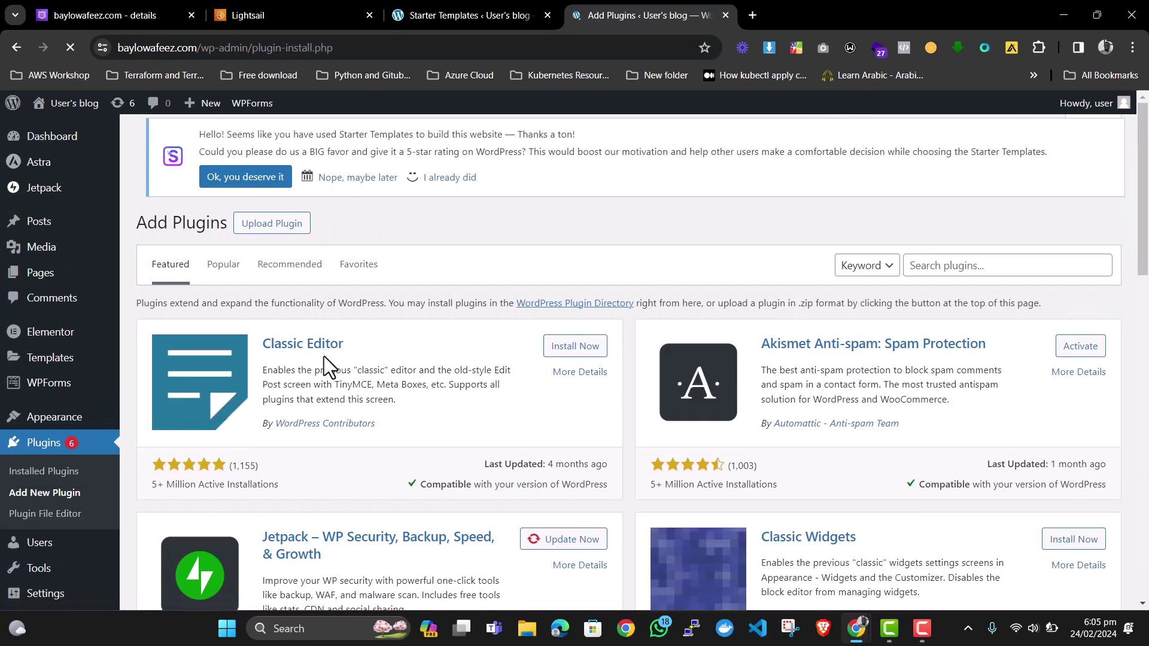
pyautogui.click(966, 268)
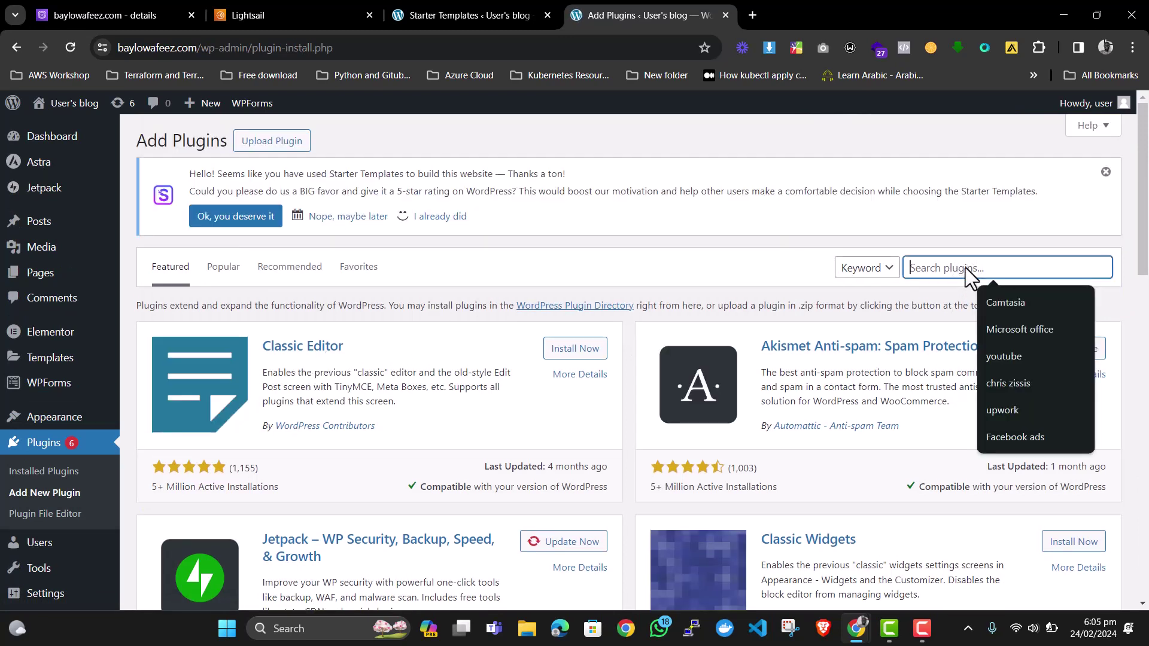
pyautogui.write('wp c')
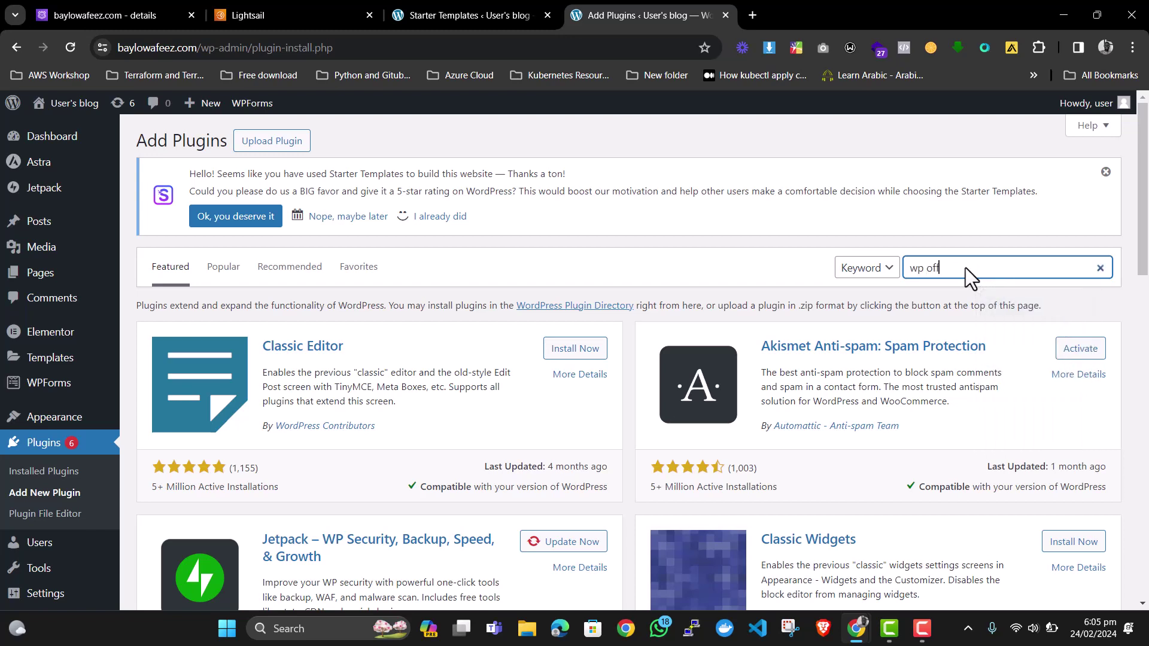
pyautogui.write('ffload')
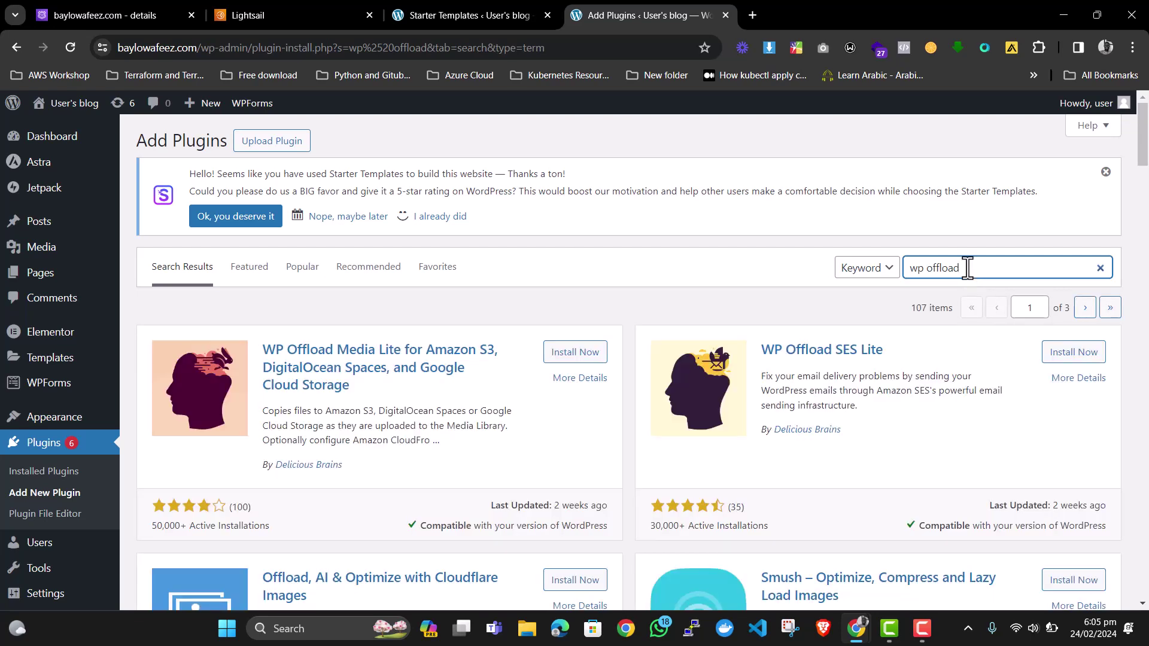
pyautogui.click(569, 354)
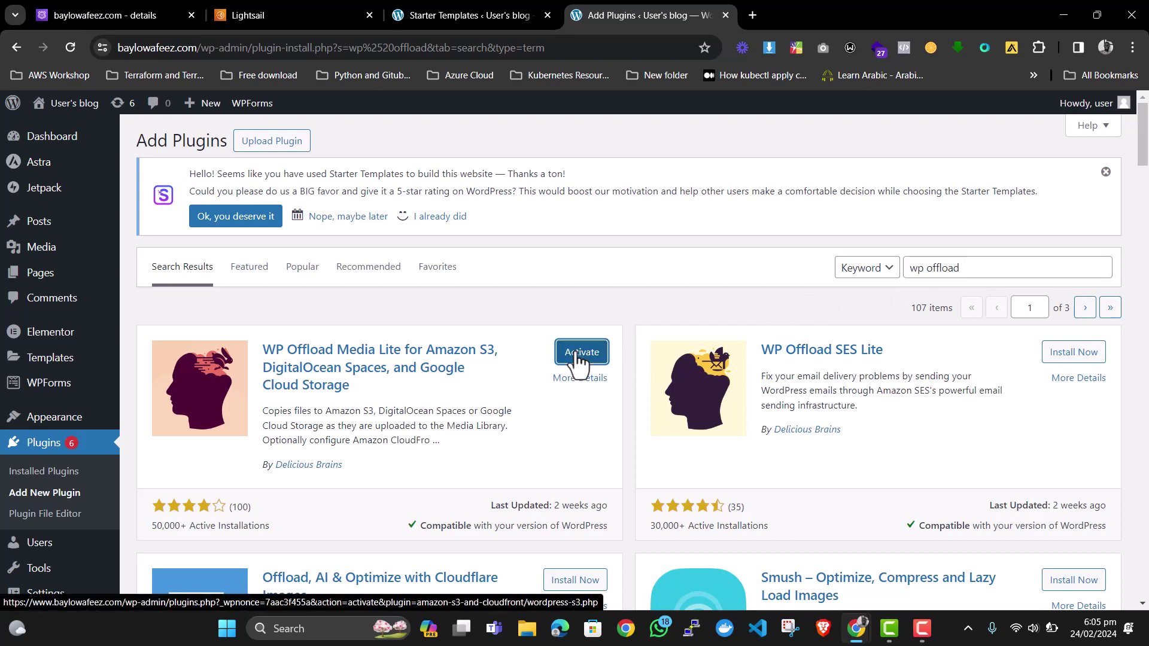
pyautogui.click(576, 358)
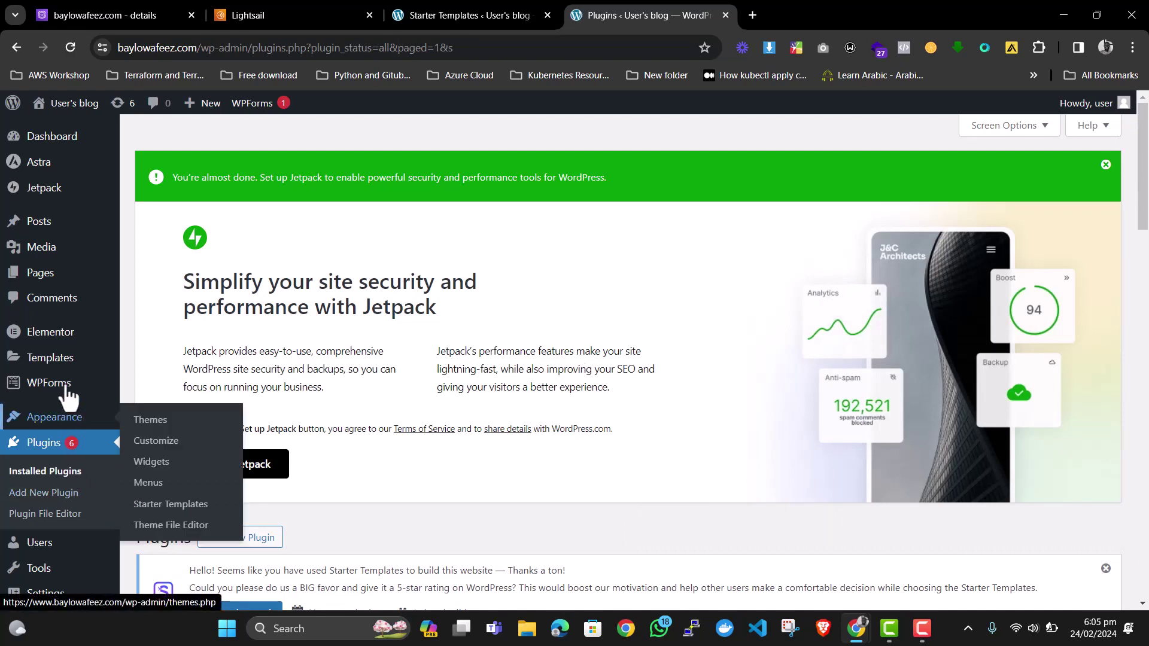
# In WP Offload Media settings, choose Amazon S3 with the IAM Roles connection method and save.
pyautogui.scroll(-2, 69, 383)
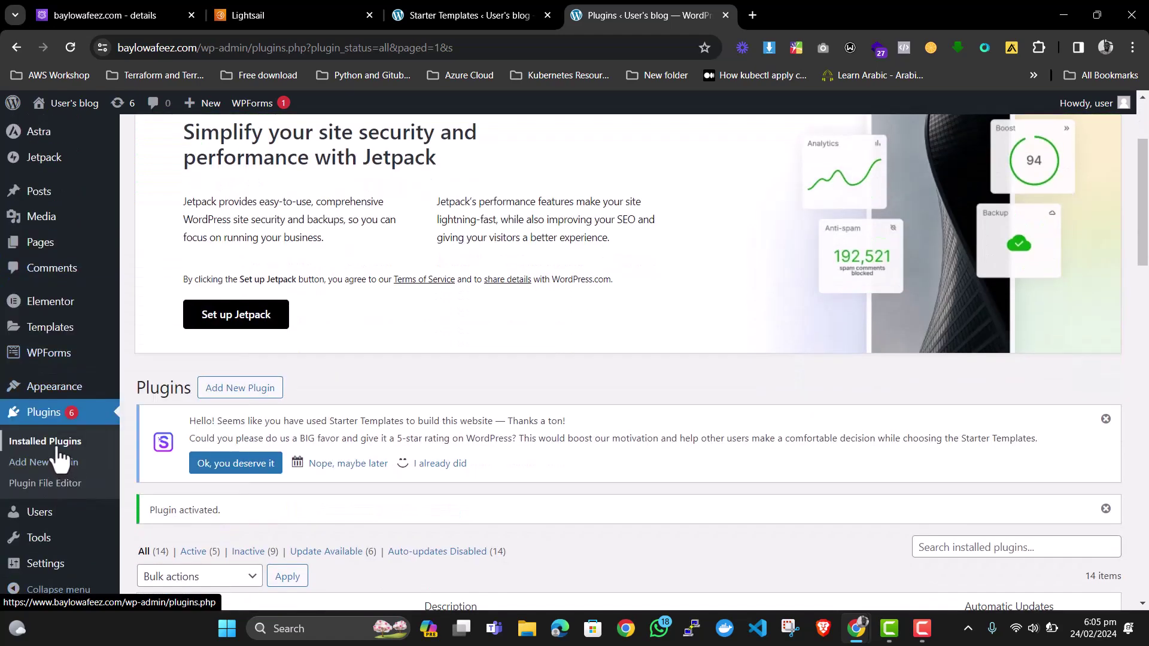
pyautogui.scroll(-1, 42, 515)
pyautogui.moveTo(65, 576)
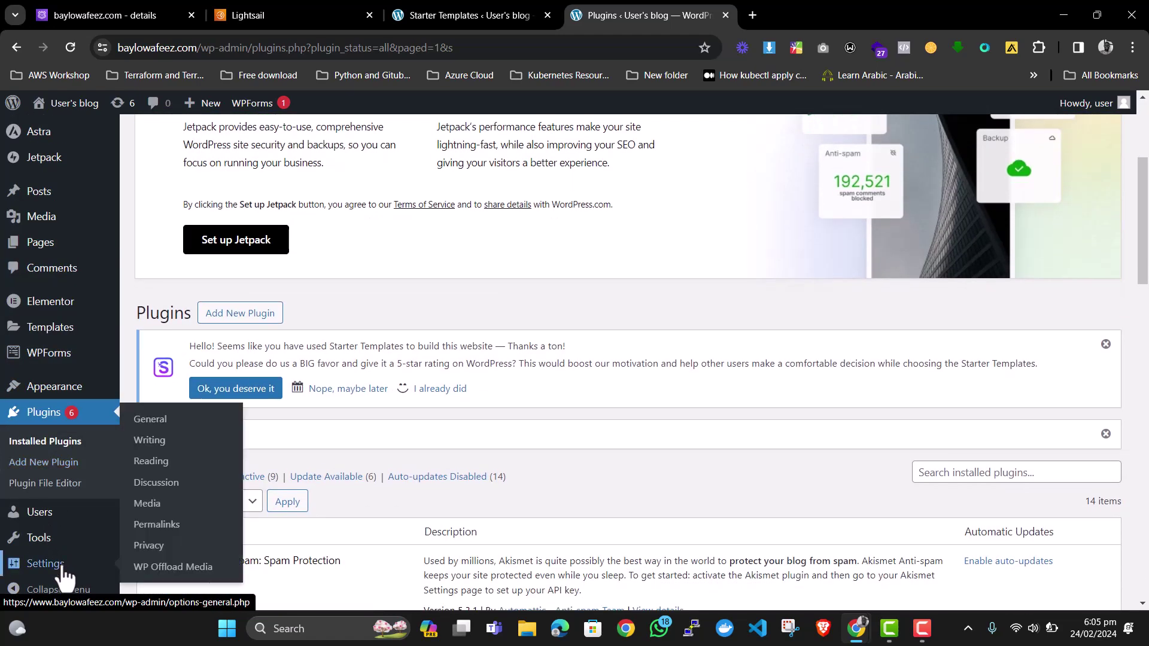
pyautogui.click(167, 568)
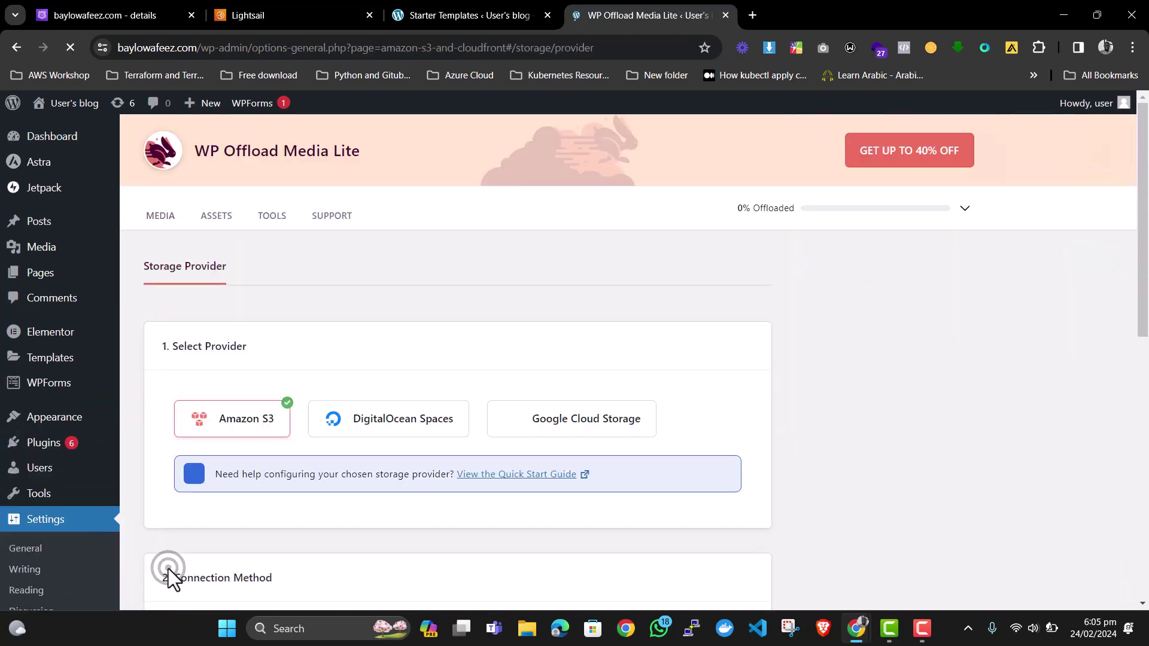
pyautogui.click(238, 411)
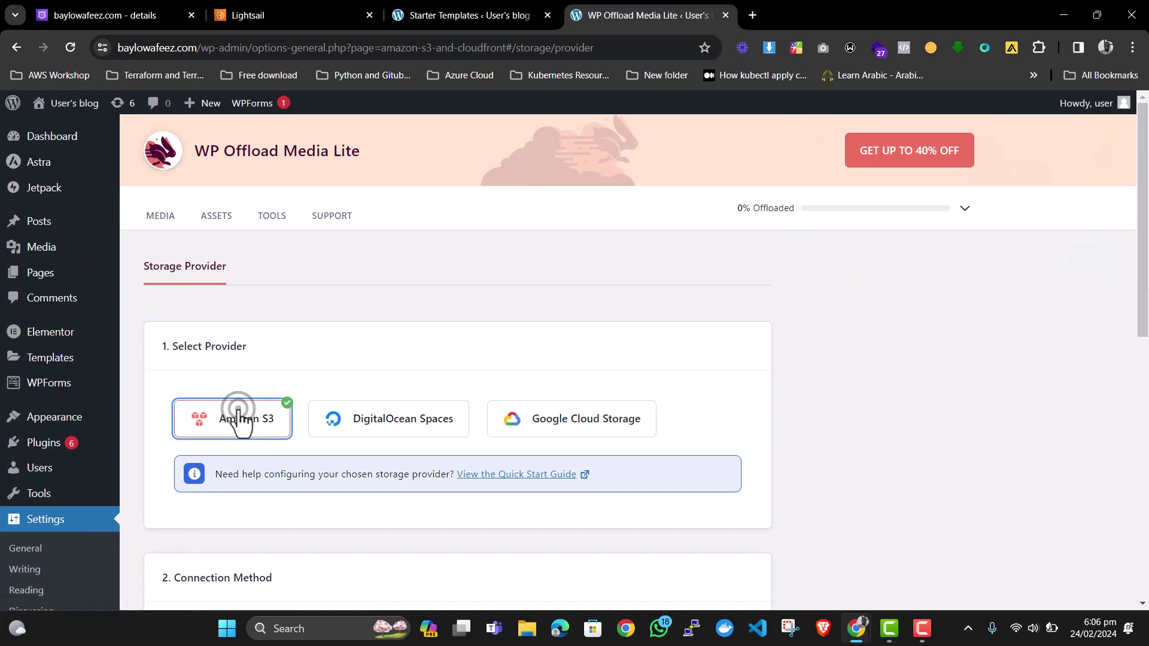
pyautogui.scroll(-3, 236, 418)
pyautogui.scroll(-1, 321, 422)
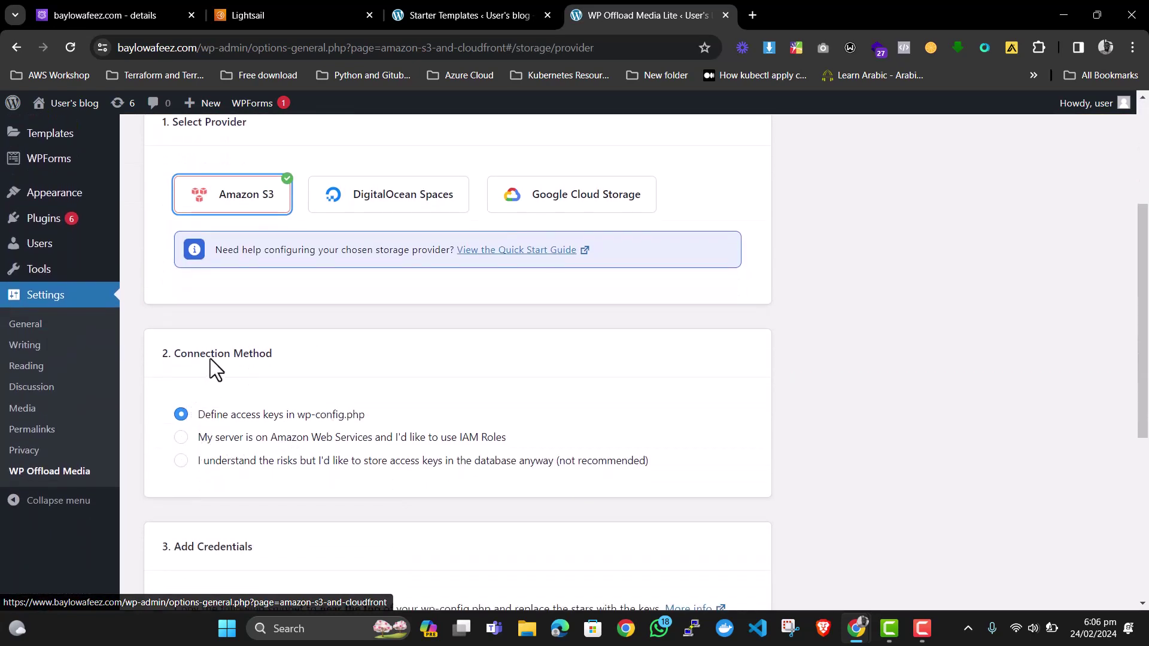
pyautogui.click(182, 442)
pyautogui.scroll(-3, 221, 452)
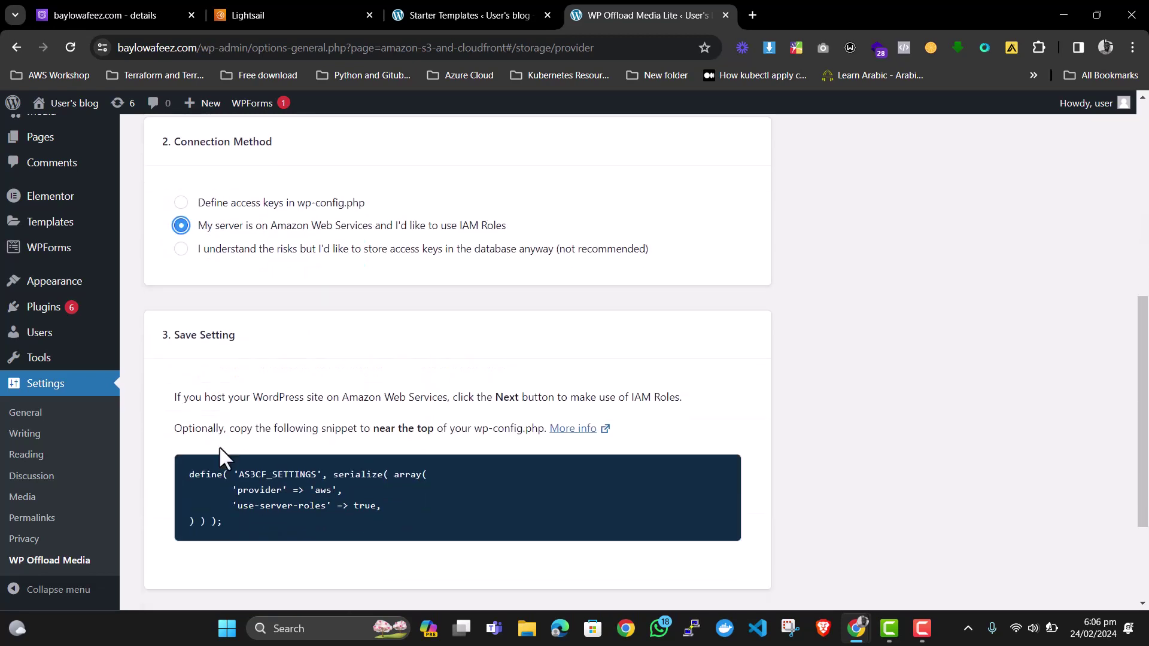
pyautogui.scroll(-2, 630, 482)
pyautogui.click(722, 482)
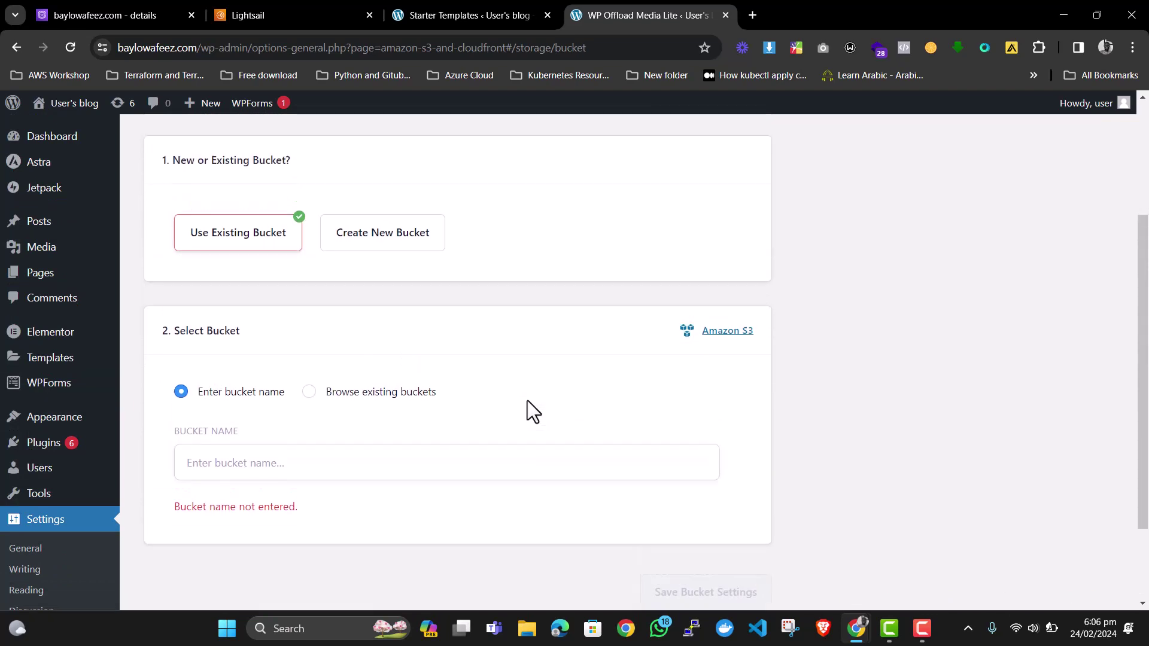
# Browse existing buckets and save demo-laightsail-bucket as the offload bucket.
pyautogui.scroll(3, 526, 400)
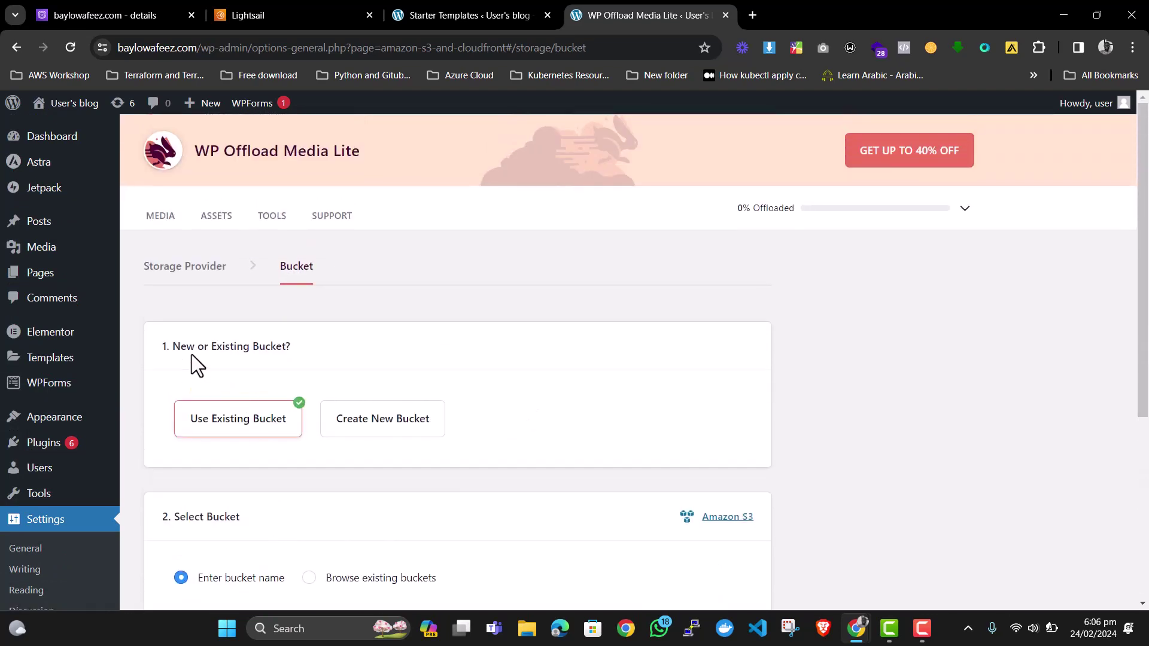
pyautogui.scroll(-1, 209, 372)
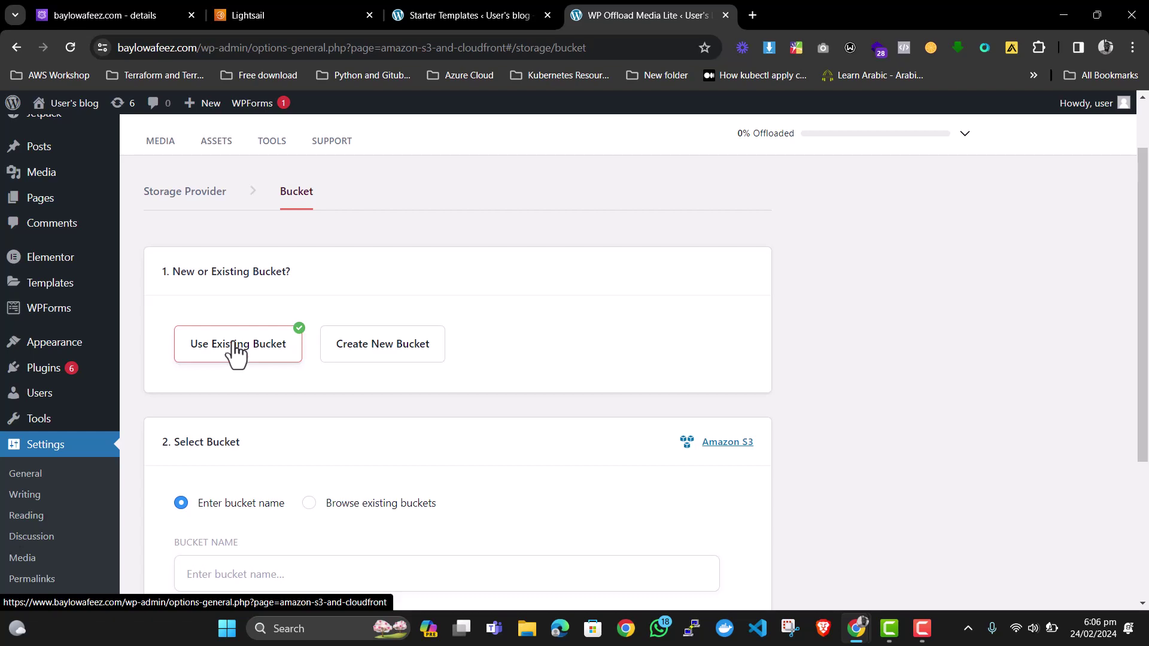
pyautogui.scroll(-2, 251, 361)
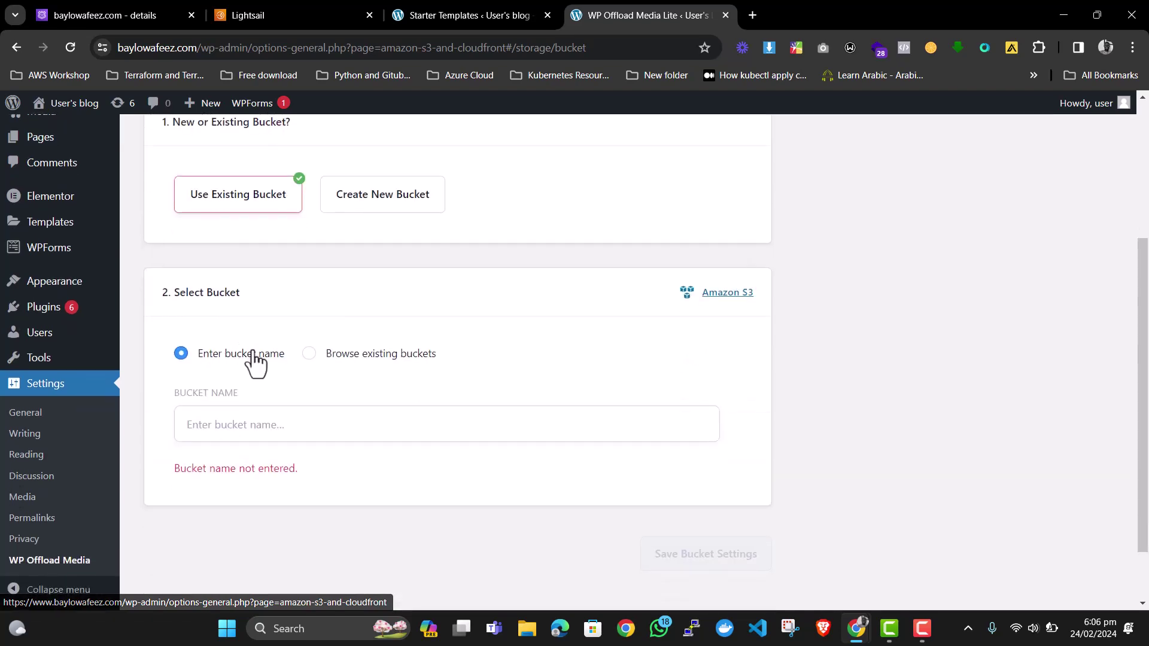
pyautogui.click(366, 370)
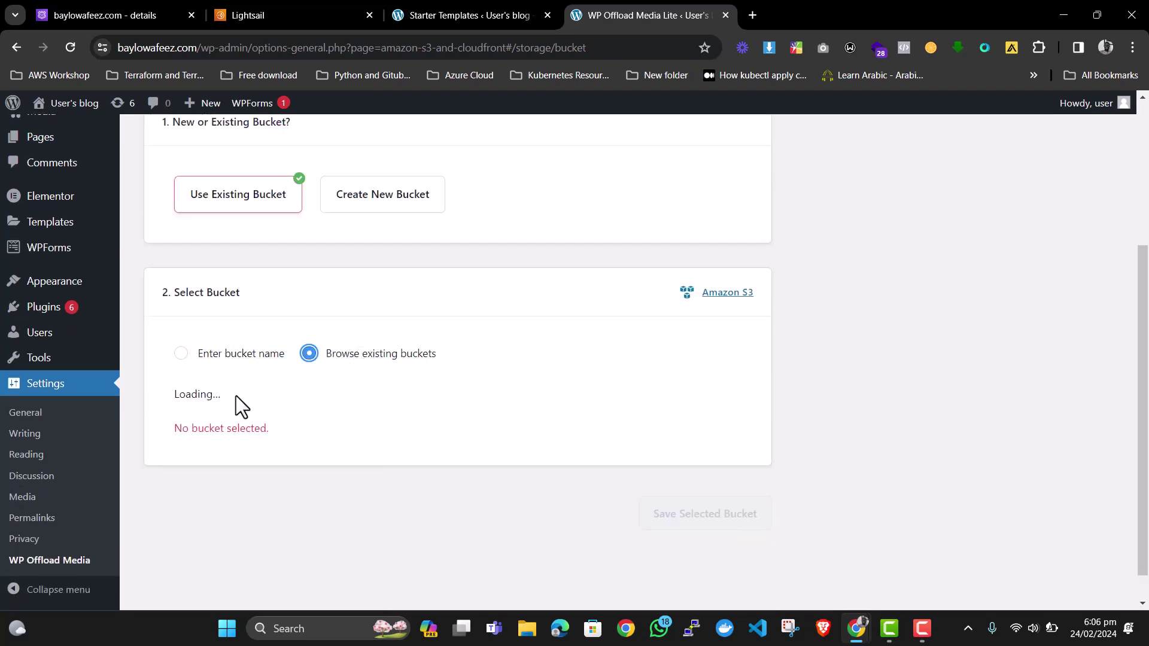
pyautogui.scroll(-2, 237, 398)
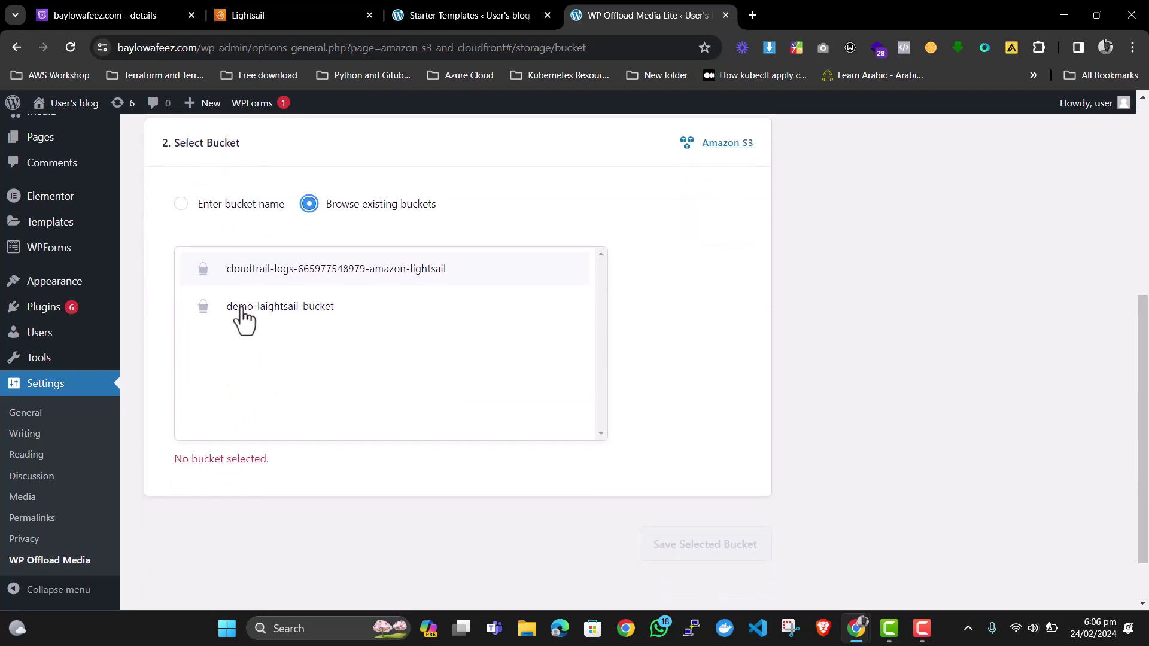
pyautogui.click(242, 309)
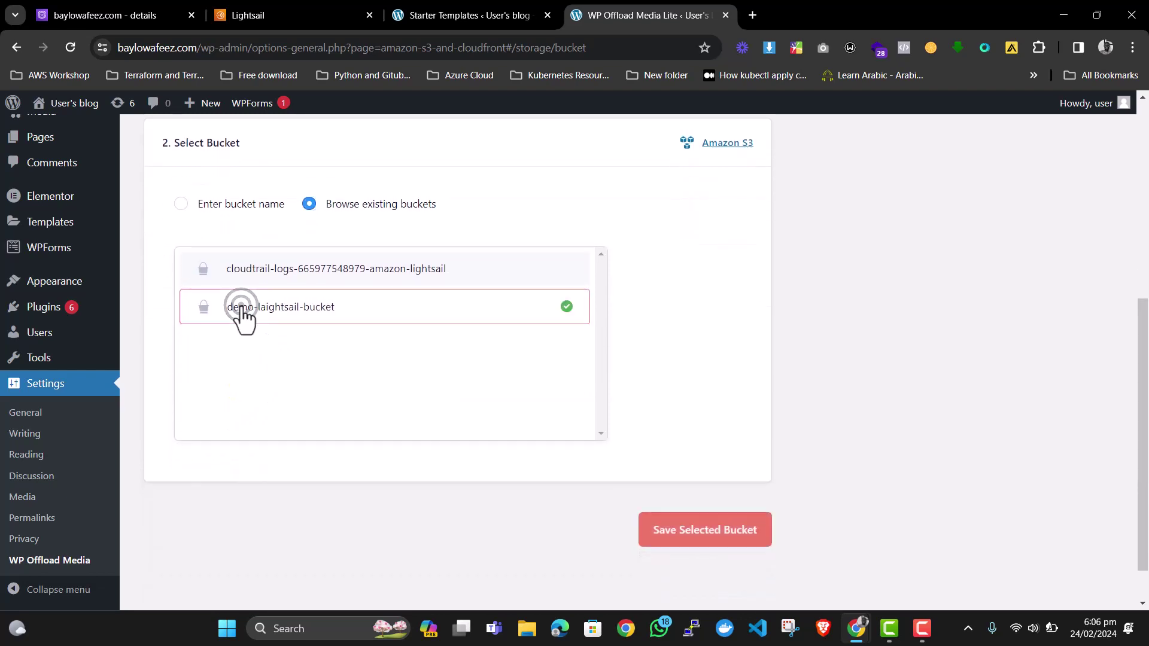
pyautogui.click(710, 526)
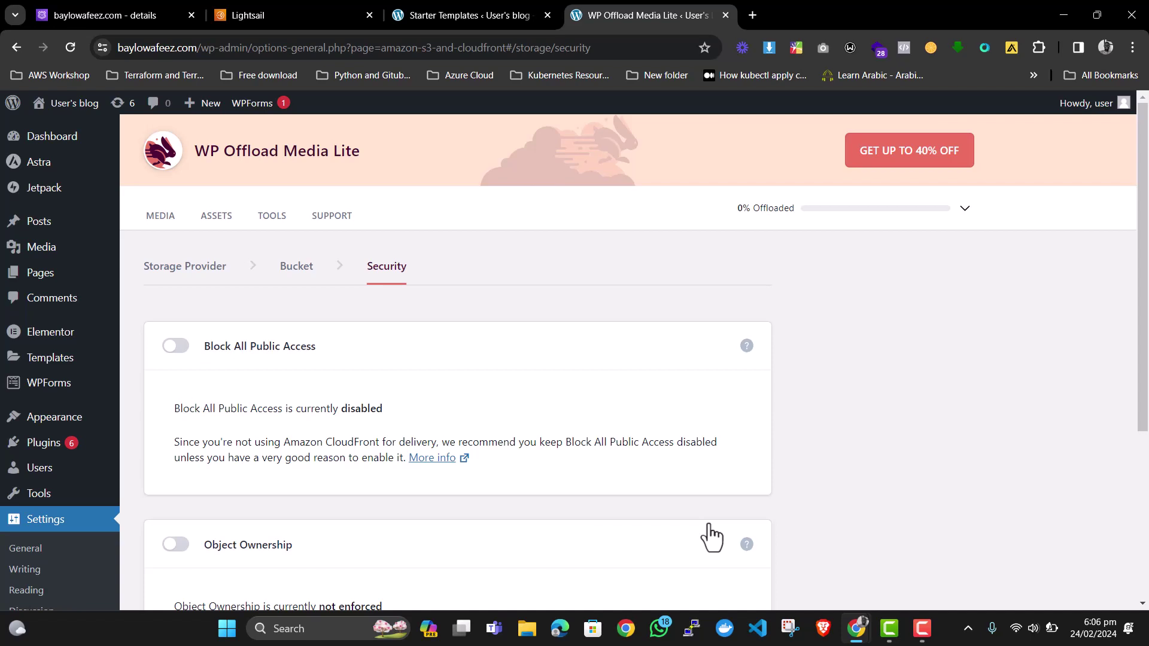
# Keep the bucket's security settings as they are.
pyautogui.scroll(-1, 336, 390)
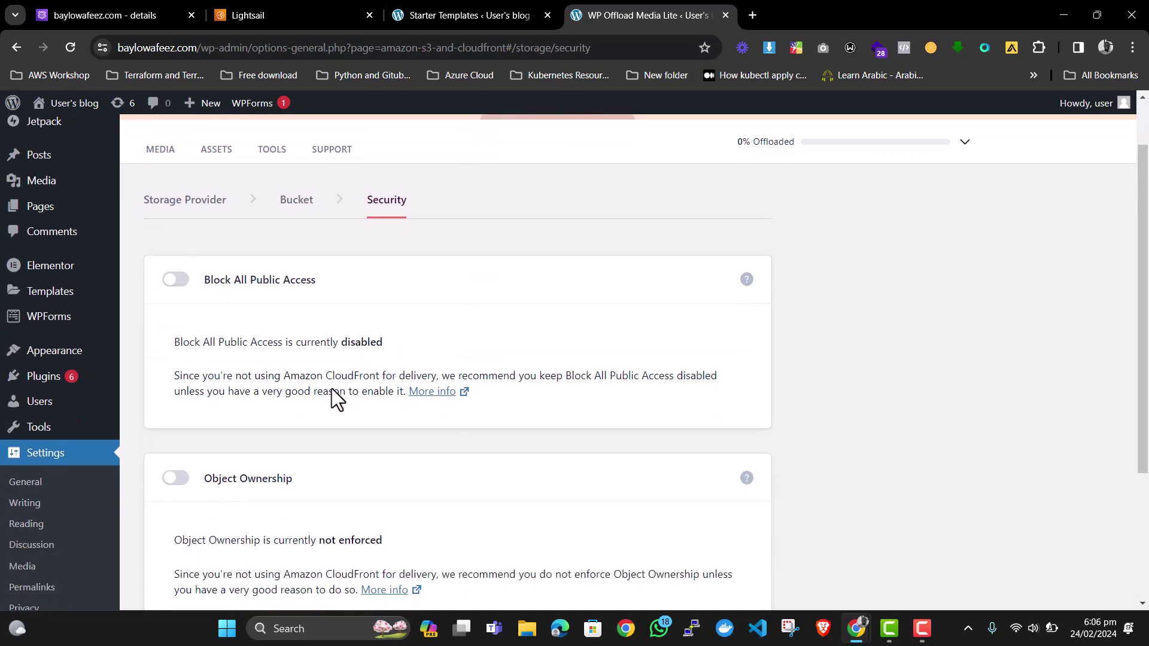
pyautogui.scroll(-3, 331, 389)
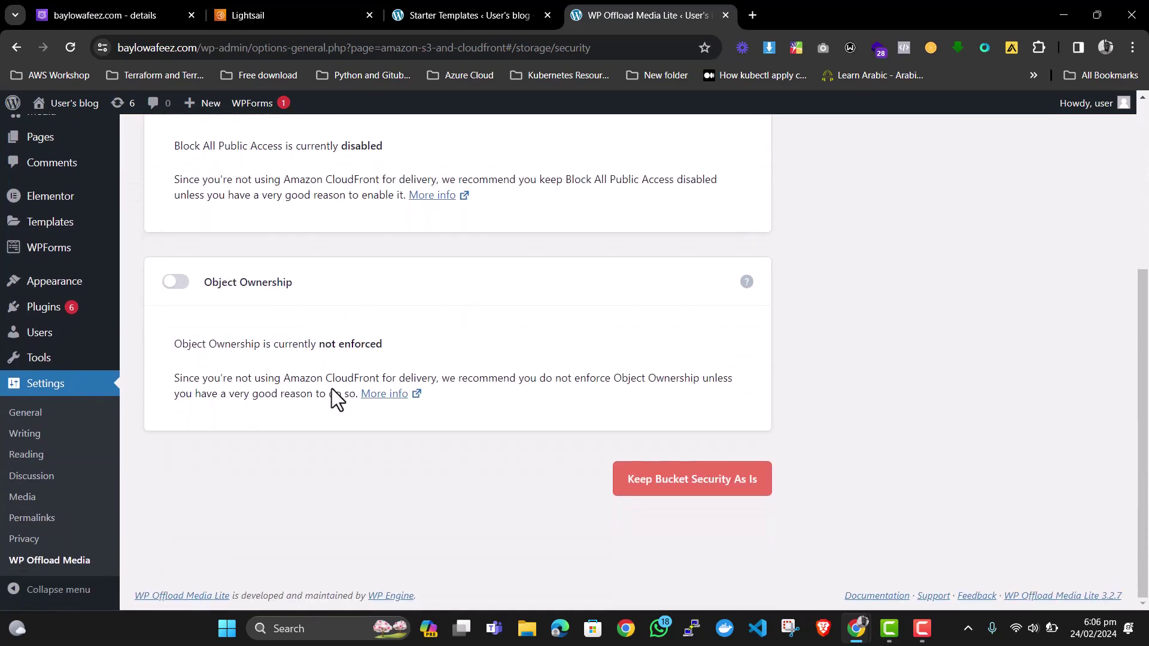
pyautogui.scroll(4, 332, 389)
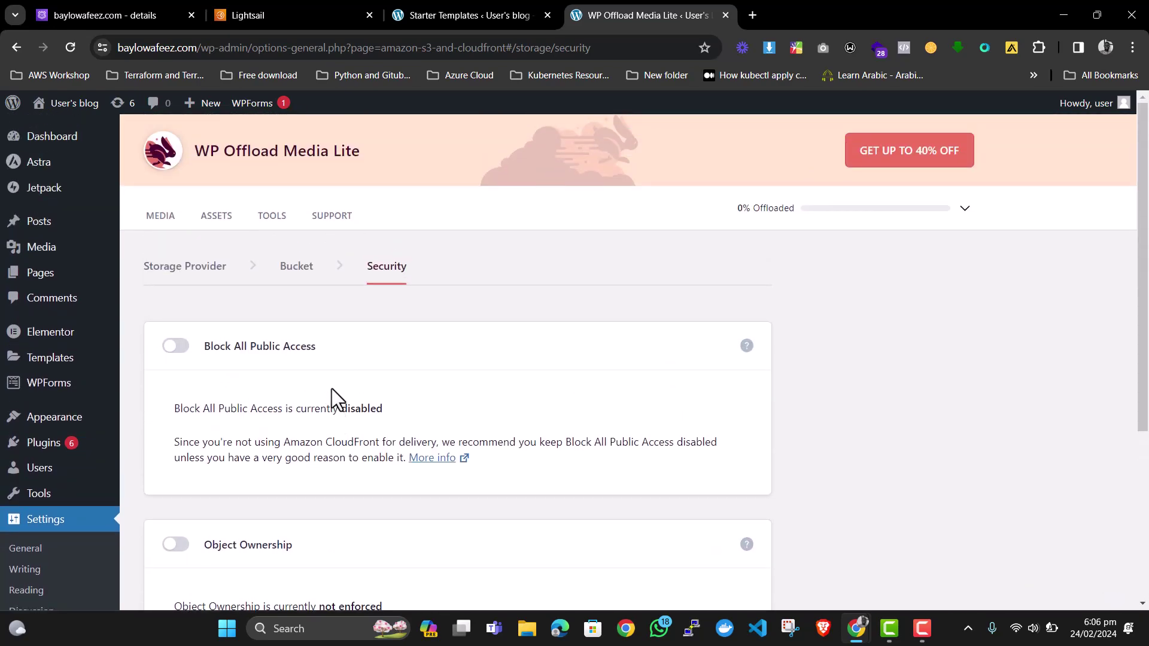
pyautogui.scroll(-4, 332, 389)
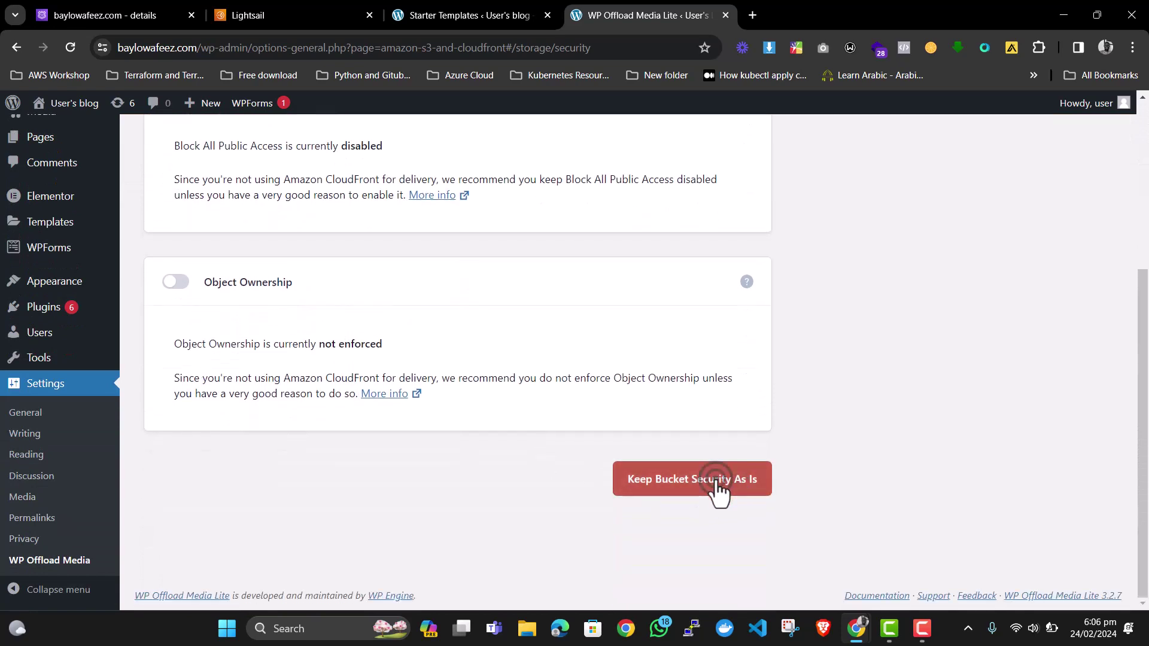
pyautogui.click(718, 488)
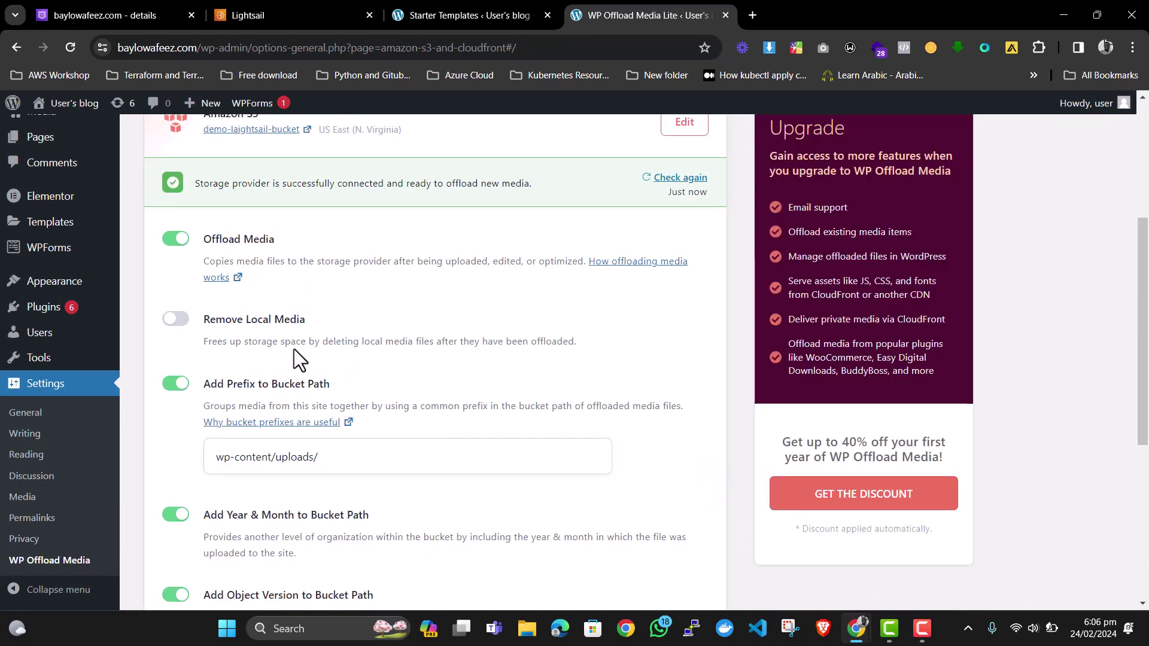
# Switch on Force HTTPS in the Delivery Settings and save the changes.
pyautogui.scroll(5, 307, 346)
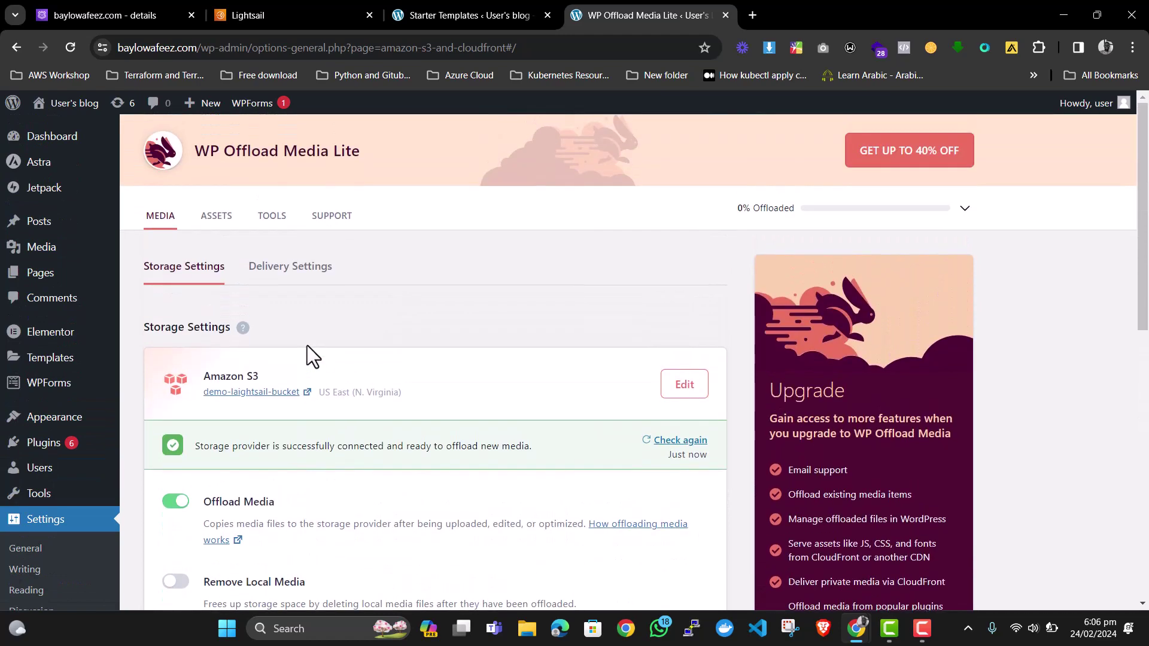
pyautogui.scroll(-4, 307, 346)
pyautogui.scroll(4, 307, 346)
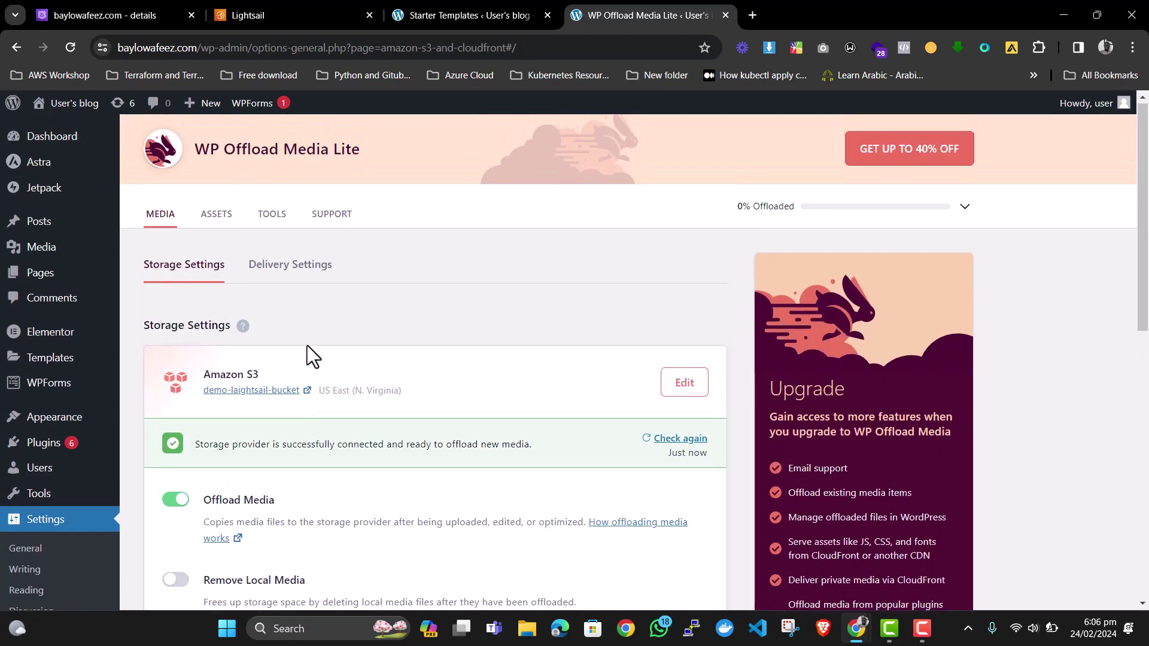
pyautogui.click(286, 265)
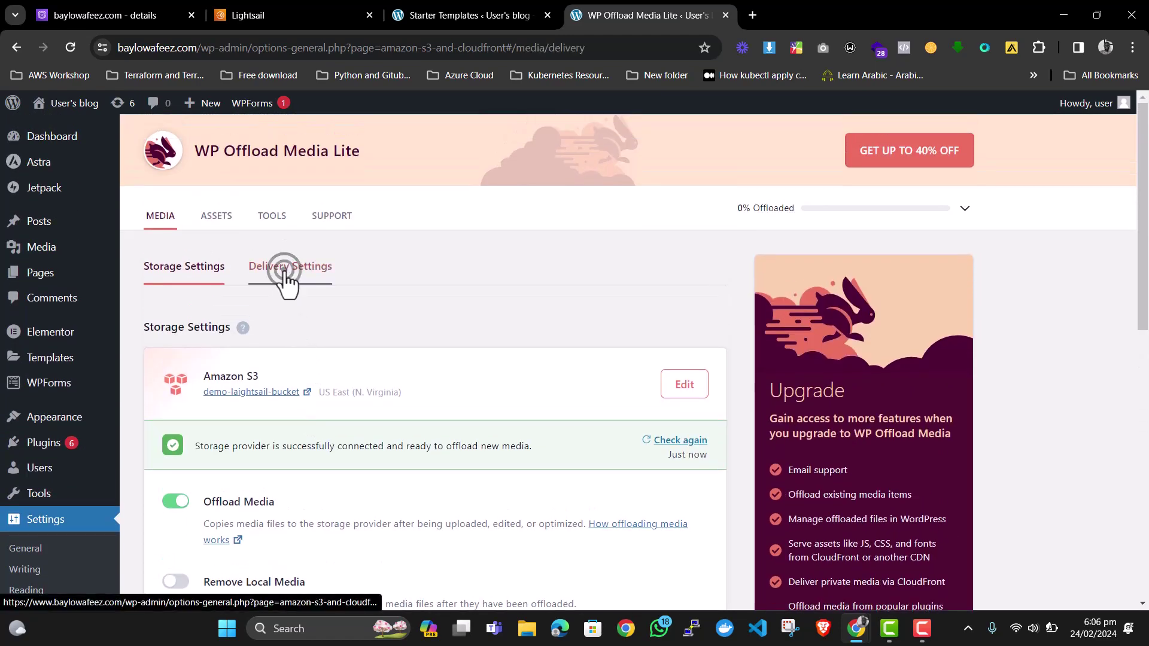
pyautogui.scroll(-1, 282, 276)
pyautogui.scroll(-2, 283, 276)
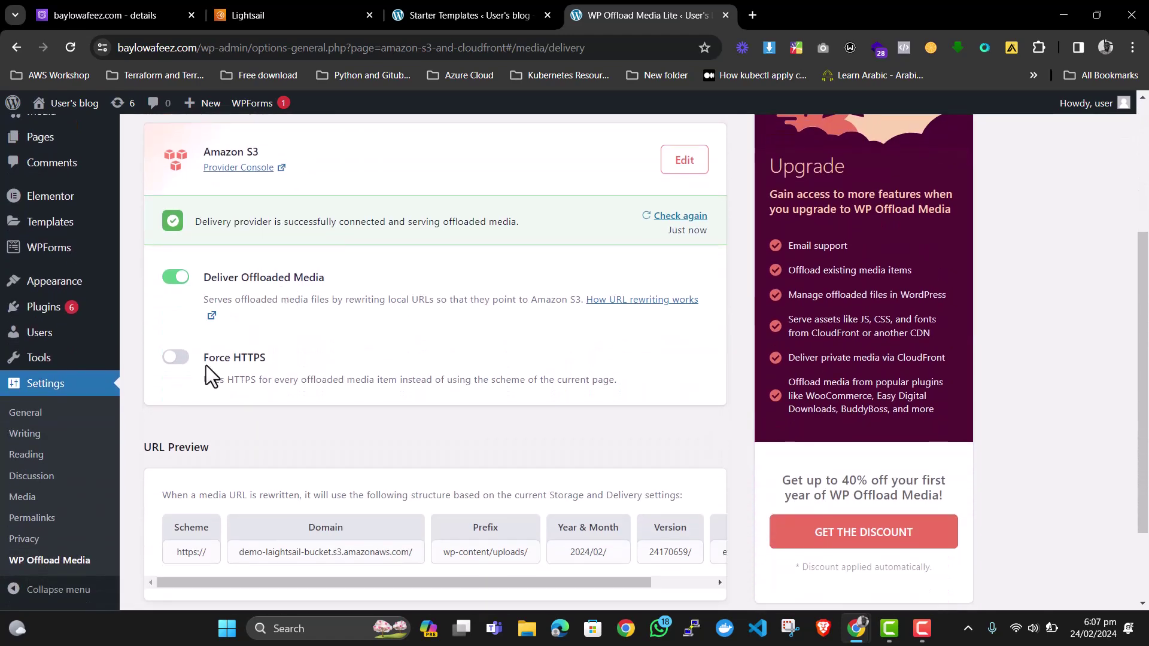
pyautogui.click(178, 357)
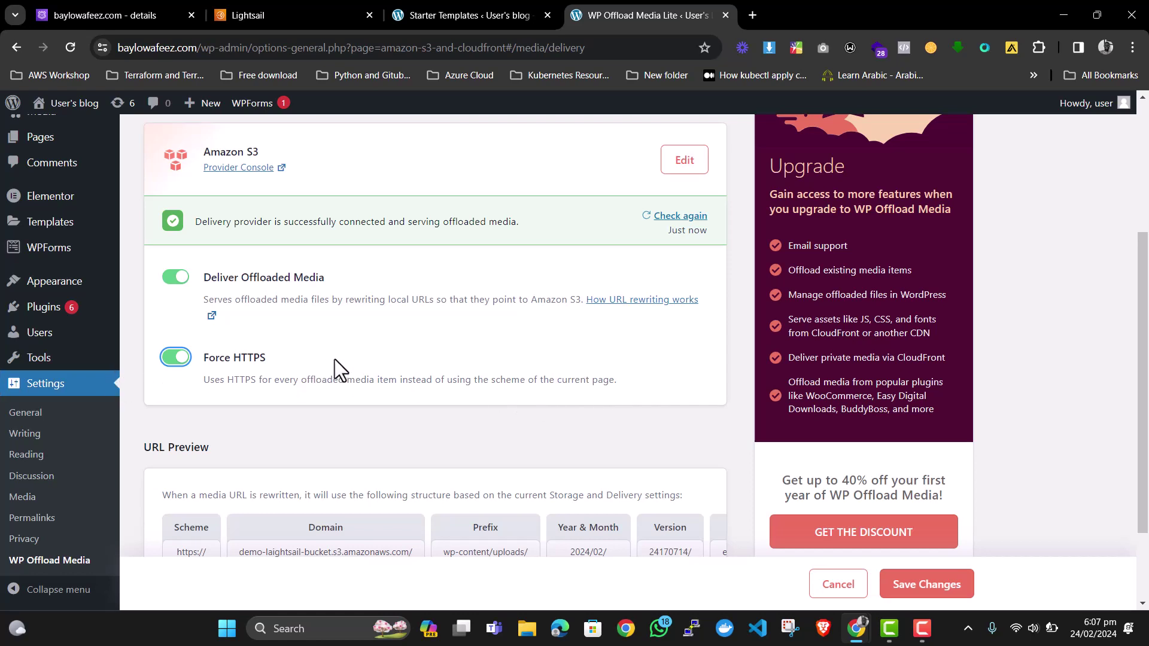
pyautogui.click(935, 581)
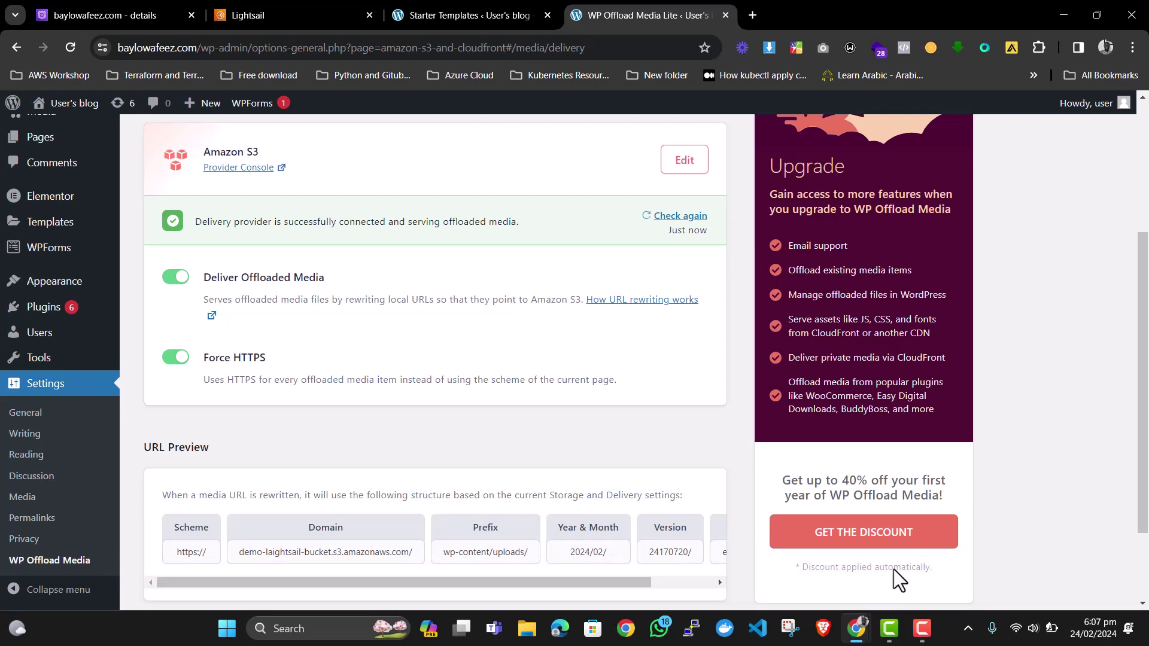
pyautogui.scroll(4, 381, 179)
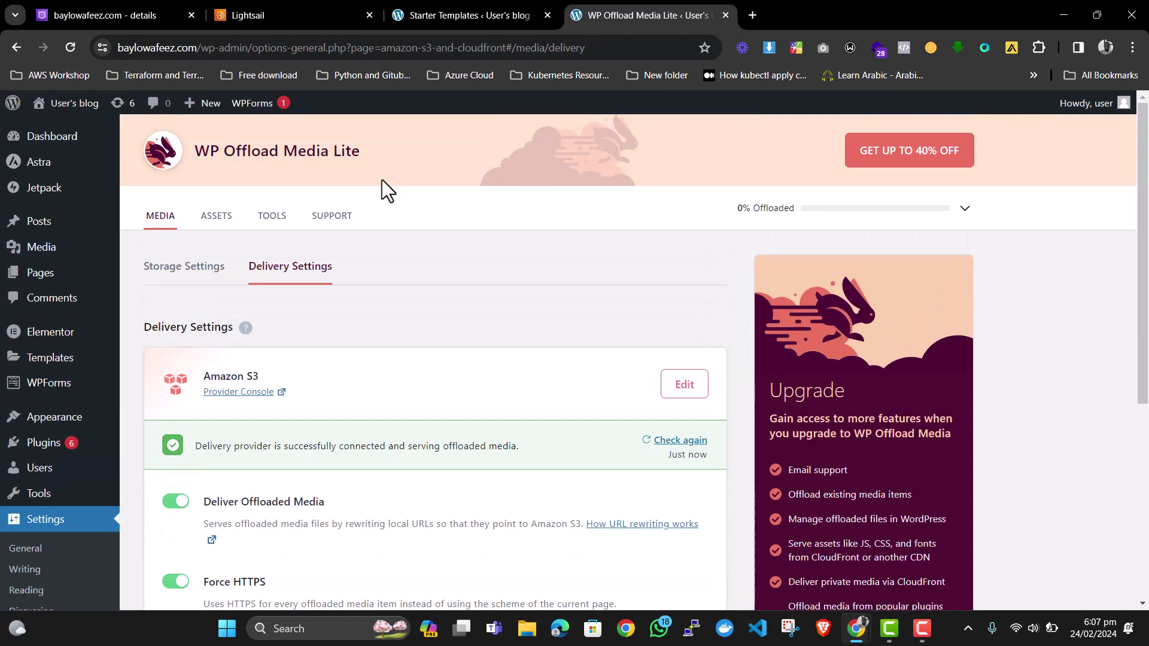
pyautogui.scroll(-1, 323, 254)
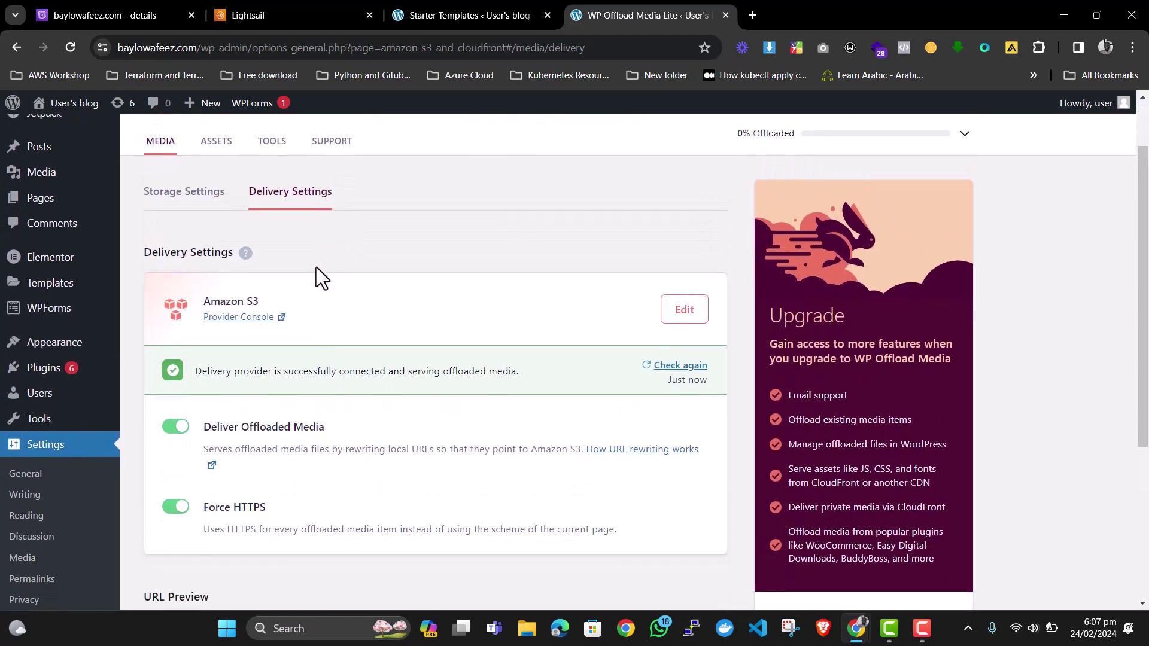
pyautogui.scroll(-4, 316, 267)
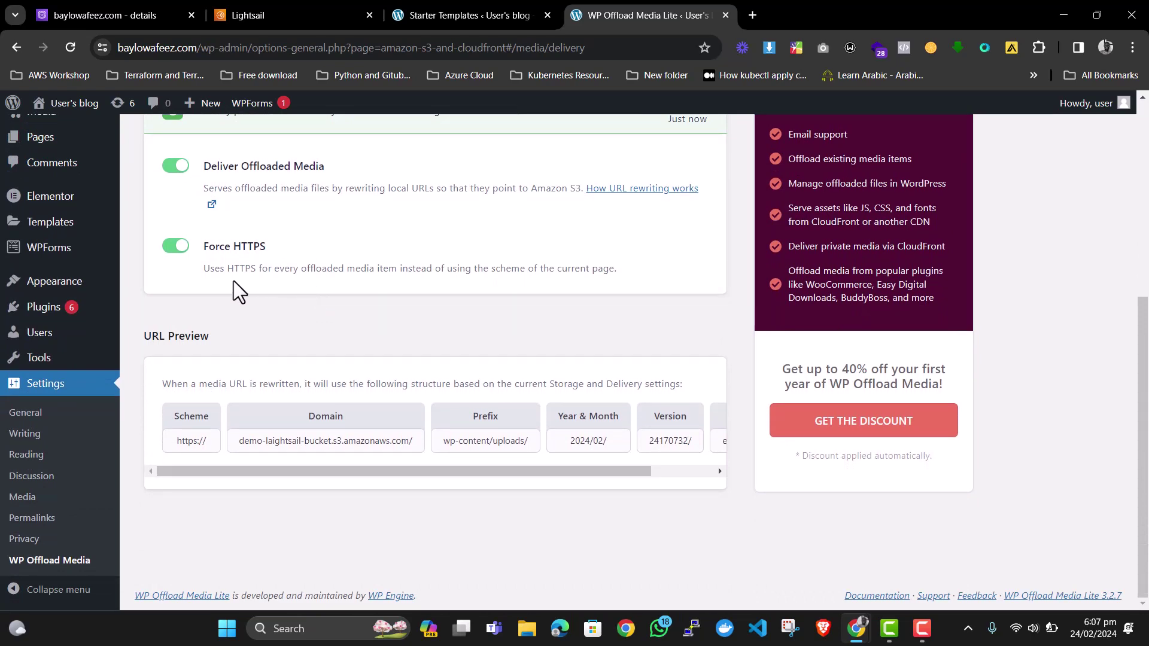
pyautogui.scroll(1, 45, 252)
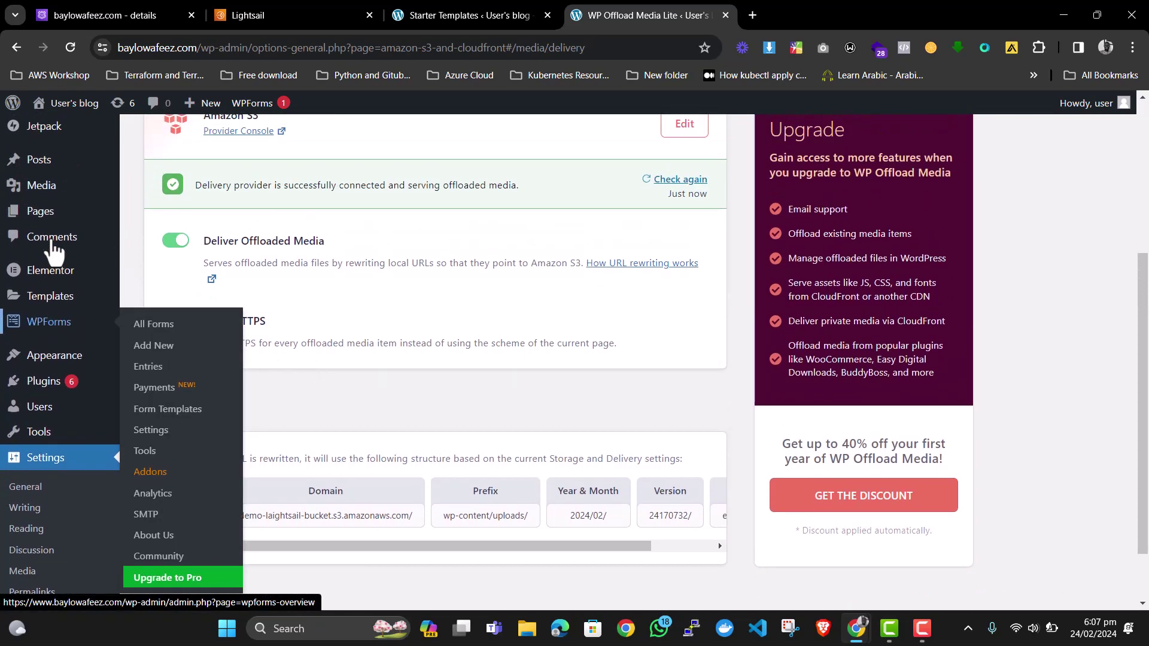
# Upload EC2 drawio (3).png to the Media Library as a new media file.
pyautogui.click(39, 191)
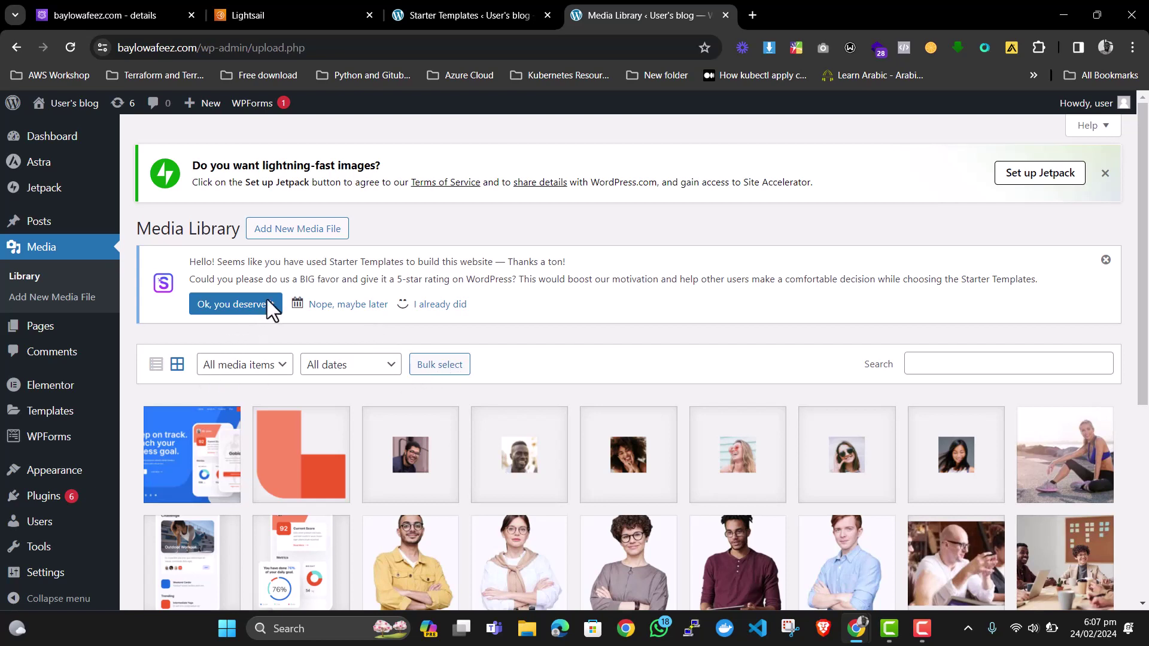
pyautogui.click(297, 229)
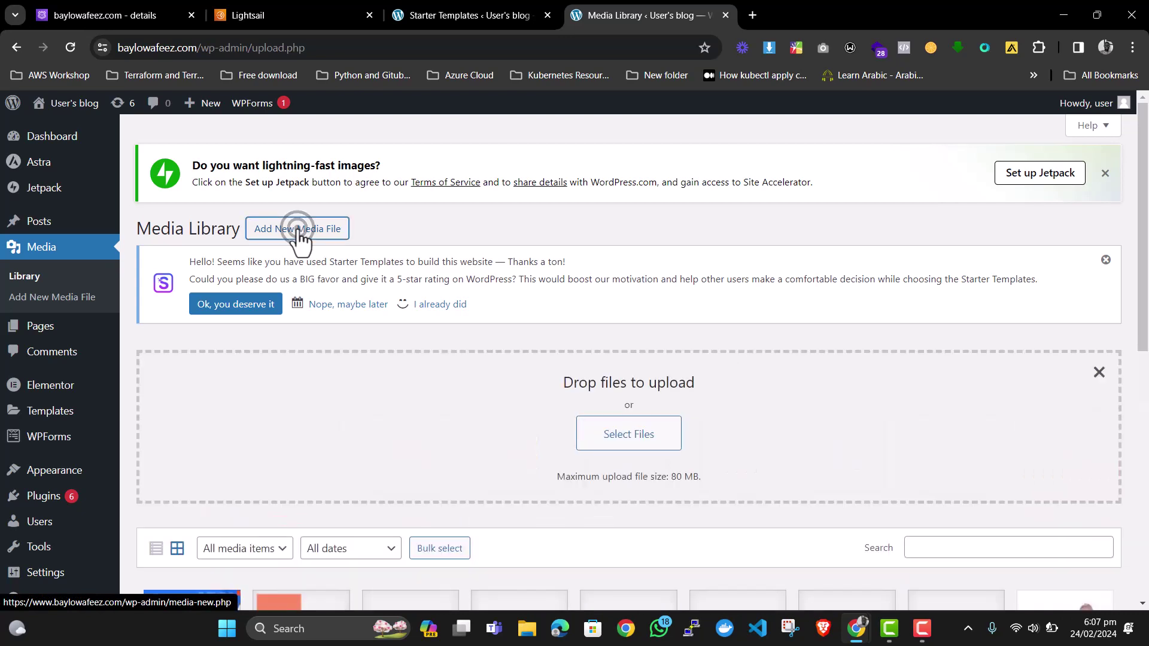
pyautogui.click(644, 441)
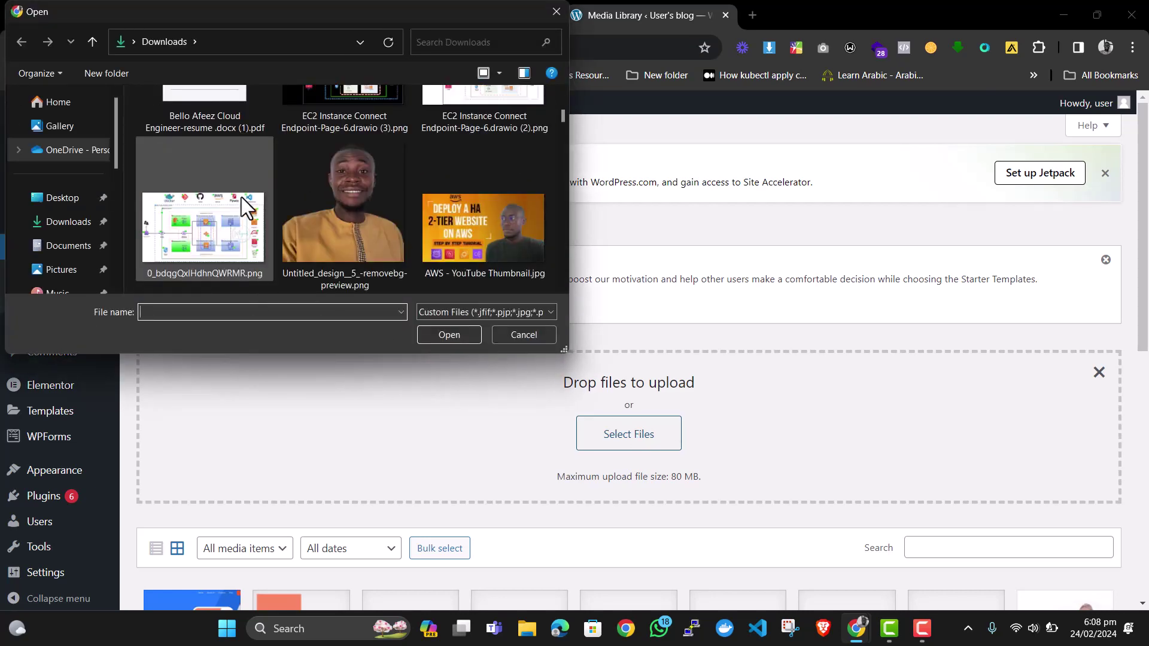
pyautogui.scroll(2, 247, 194)
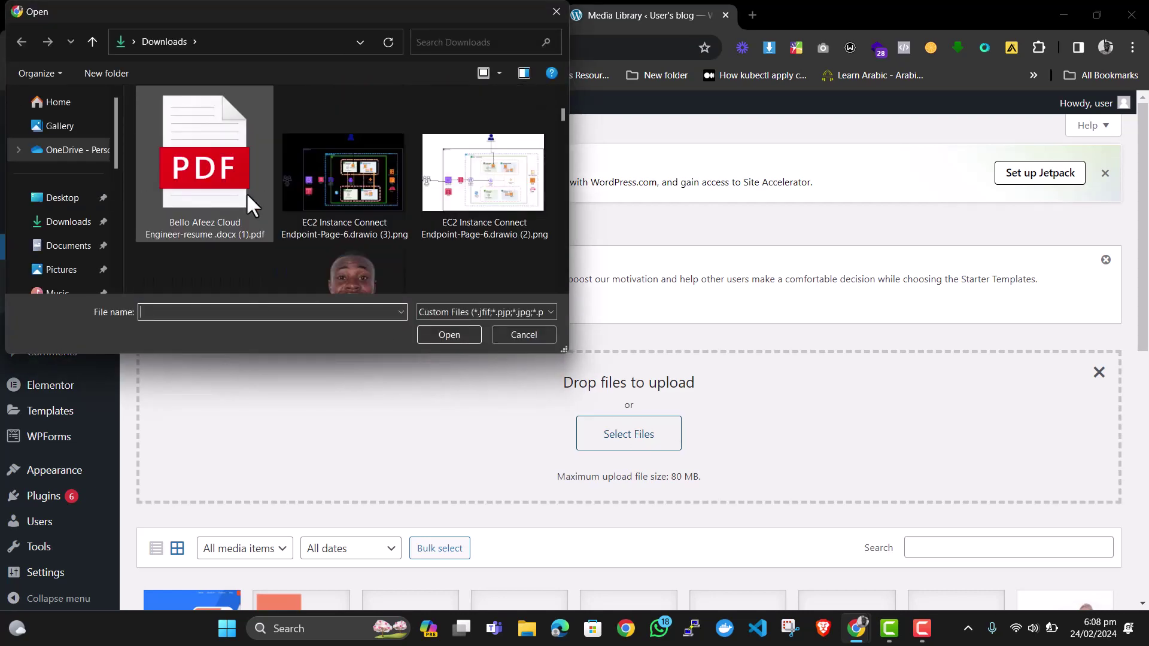
pyautogui.doubleClick(346, 174)
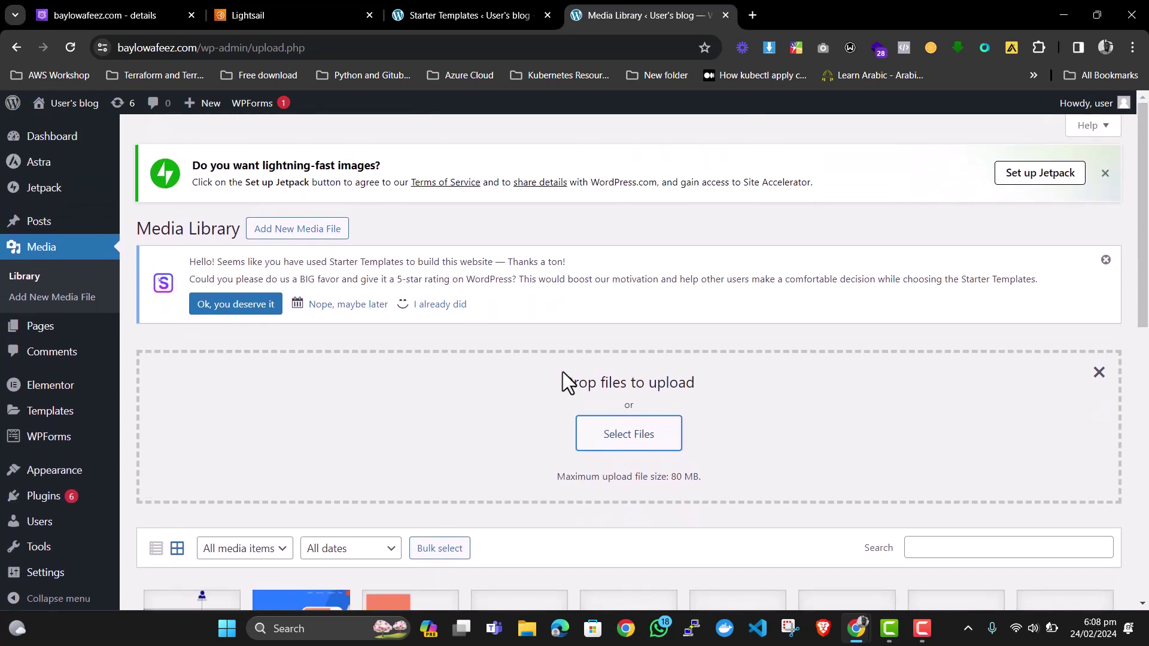
pyautogui.scroll(-2, 563, 371)
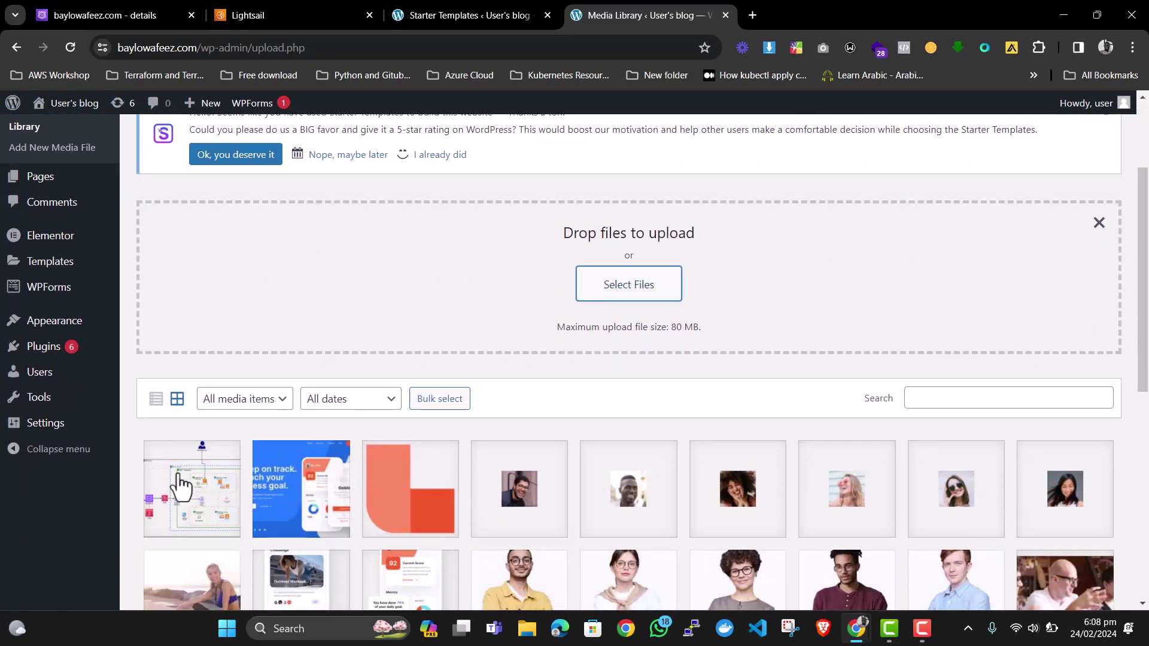
pyautogui.click(1101, 224)
# In demo-laightsail-bucket's objects, browse to wp-content/uploads/2024/02/24170818 to view the six offloaded image files.
pyautogui.click(315, 10)
pyautogui.scroll(6, 446, 293)
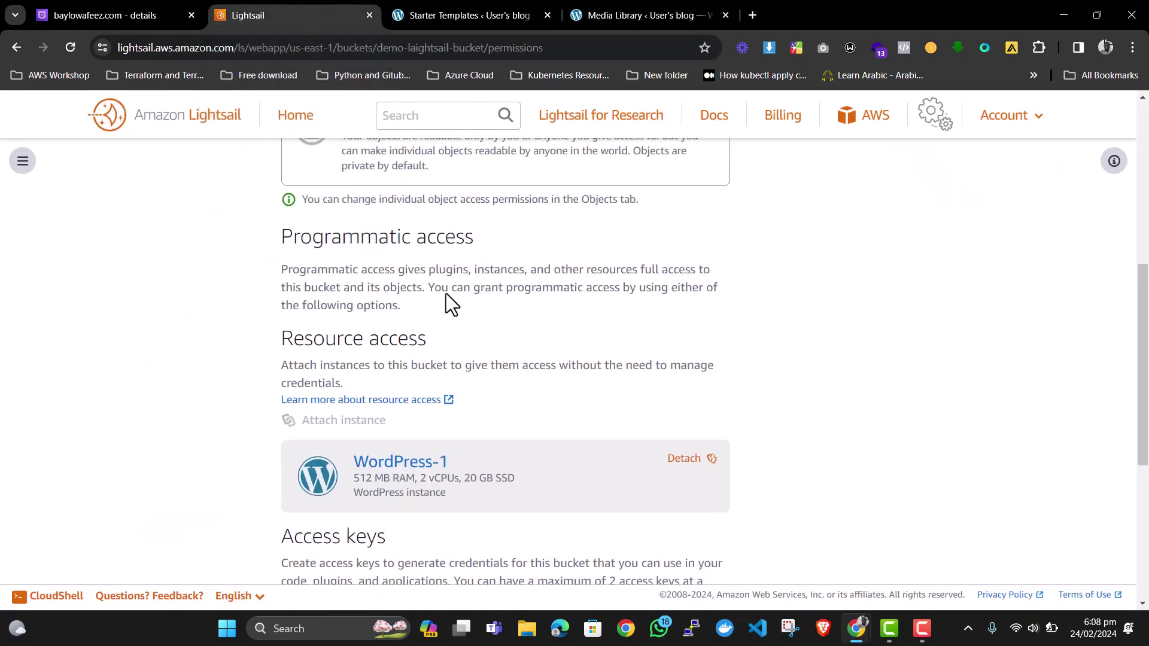
pyautogui.scroll(1, 366, 312)
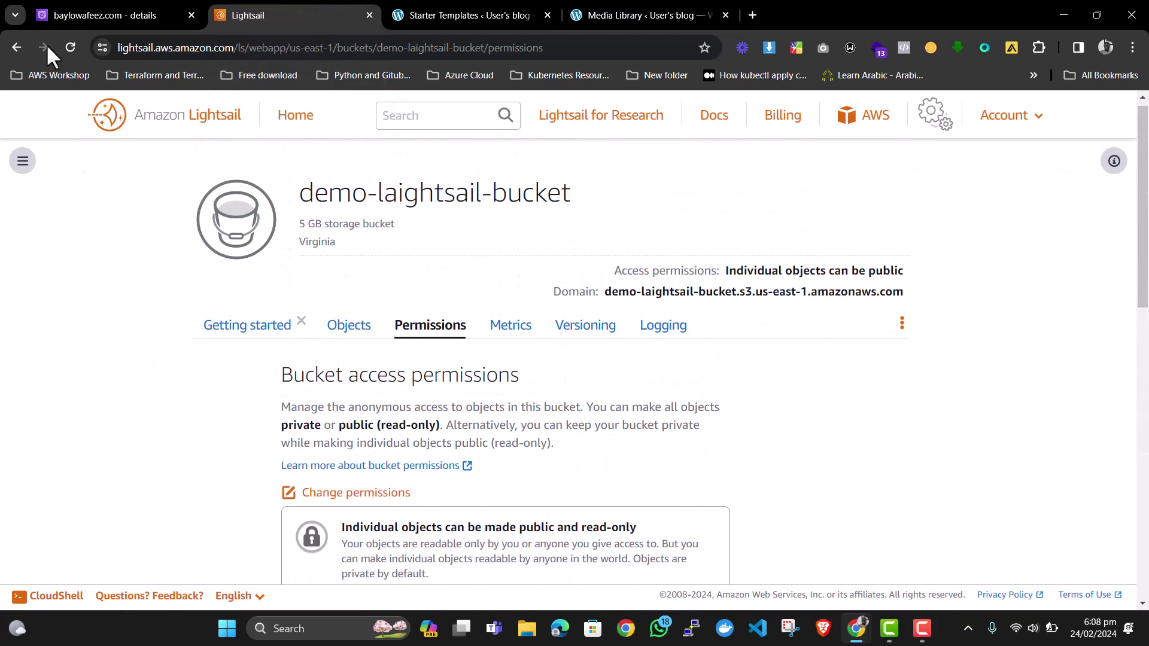
pyautogui.click(69, 47)
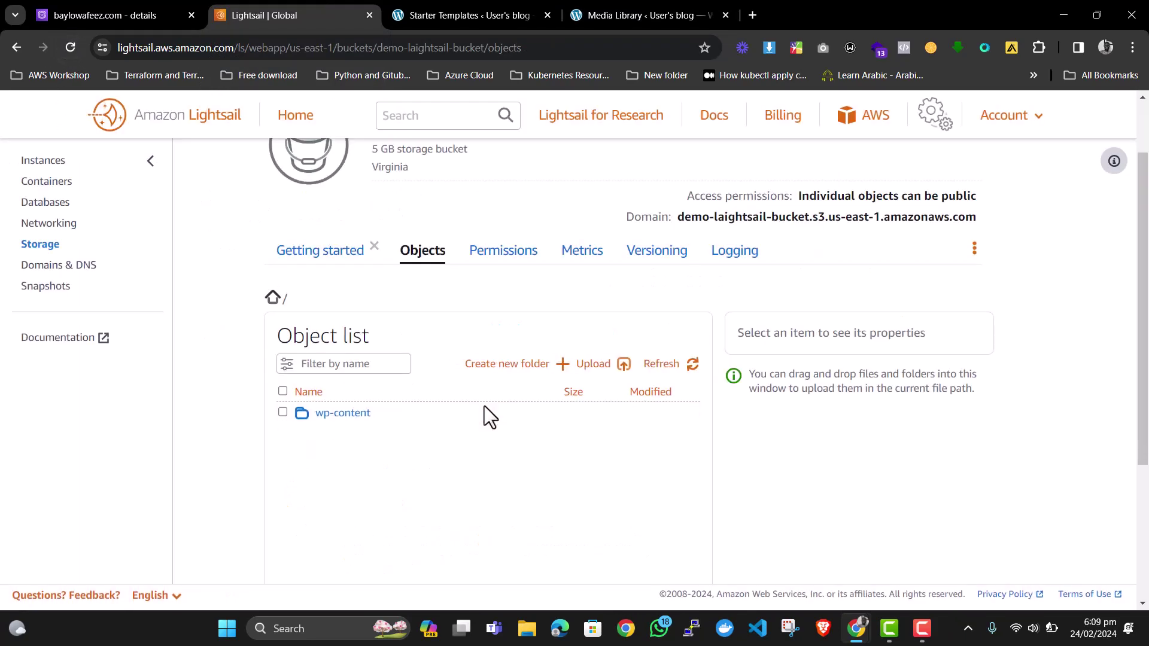
pyautogui.click(347, 417)
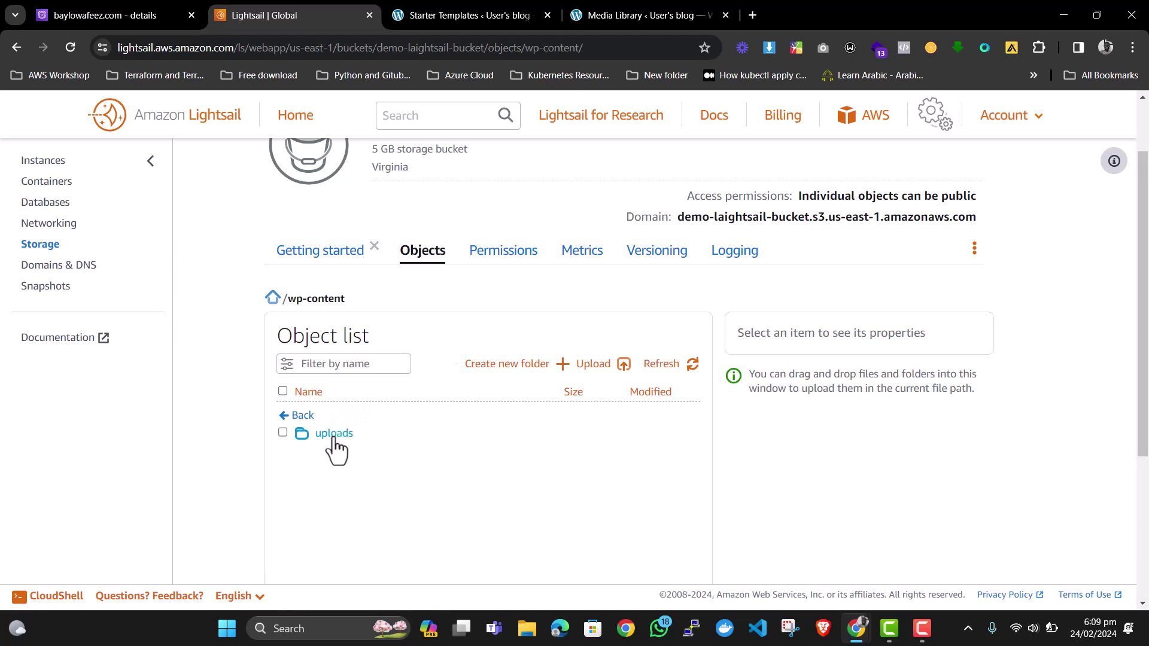
pyautogui.click(335, 441)
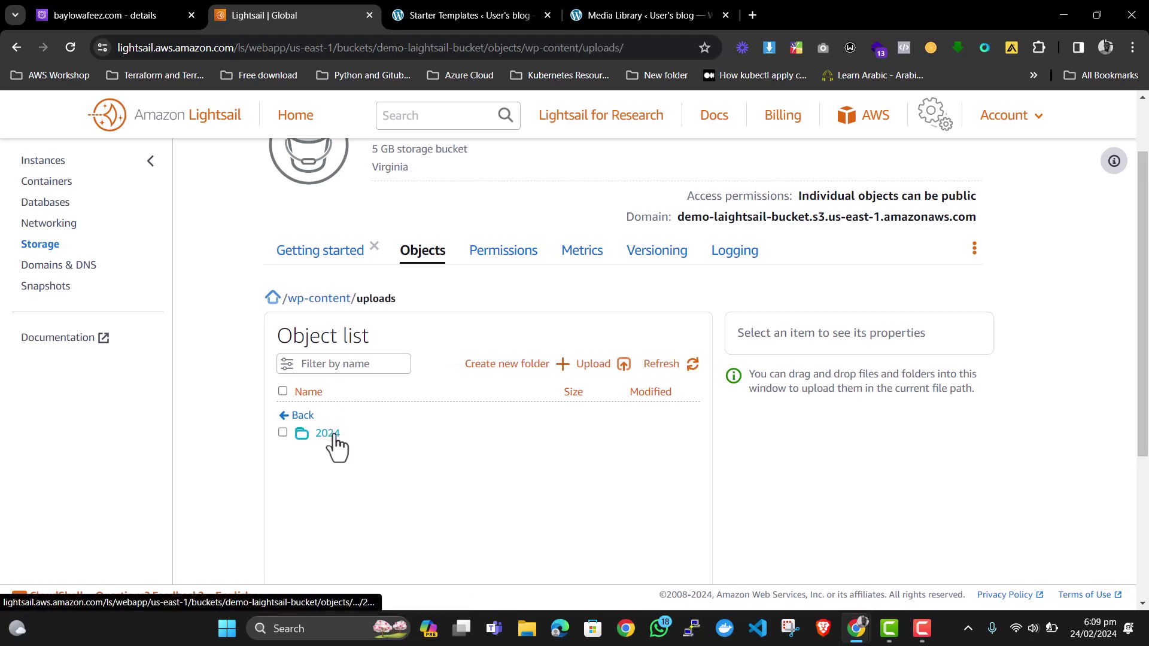
pyautogui.click(333, 435)
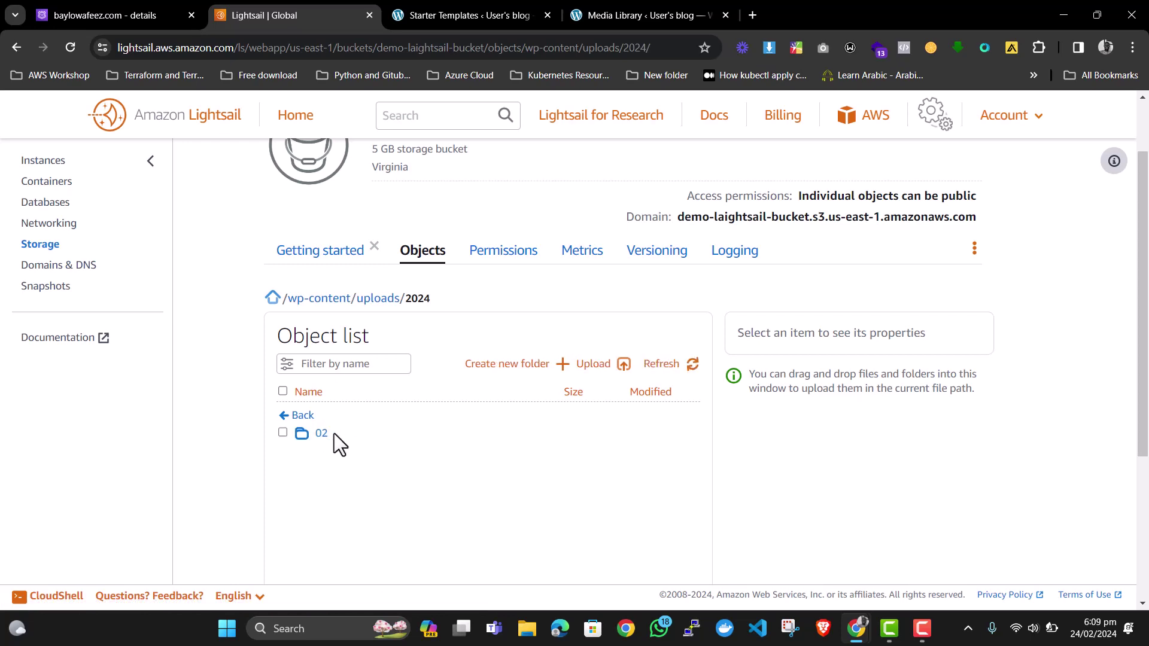
pyautogui.click(322, 433)
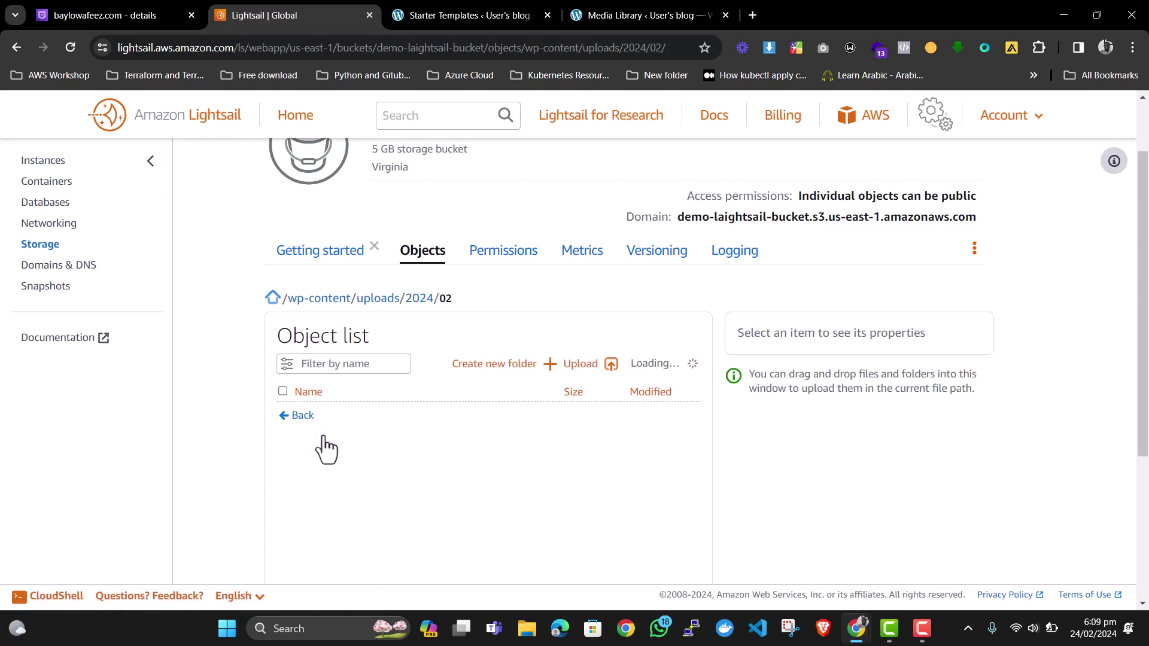
pyautogui.click(335, 434)
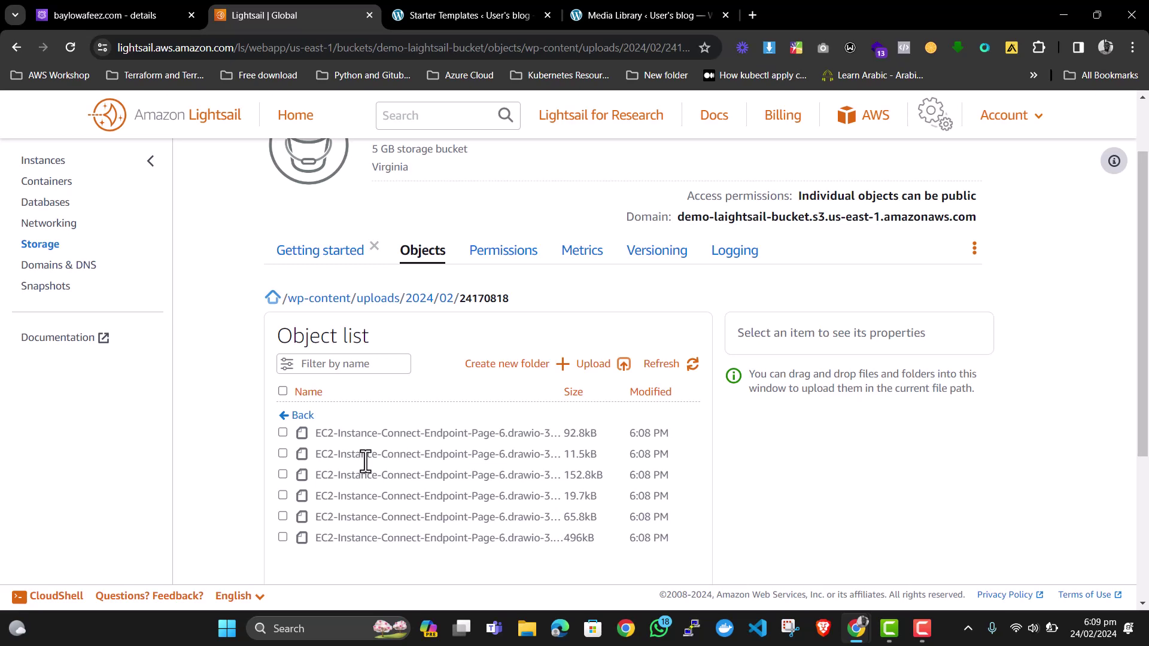
pyautogui.scroll(2, 365, 461)
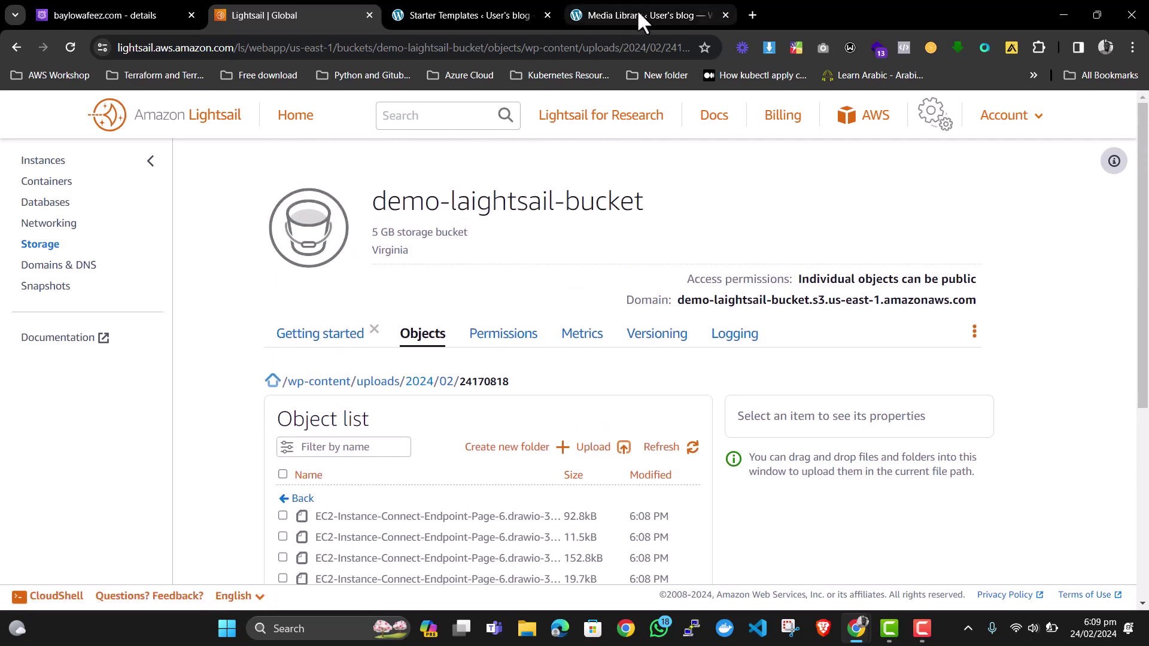
# Load the live Gobios fitness homepage in a new tab via the site's domain and scroll through it.
pyautogui.click(668, 9)
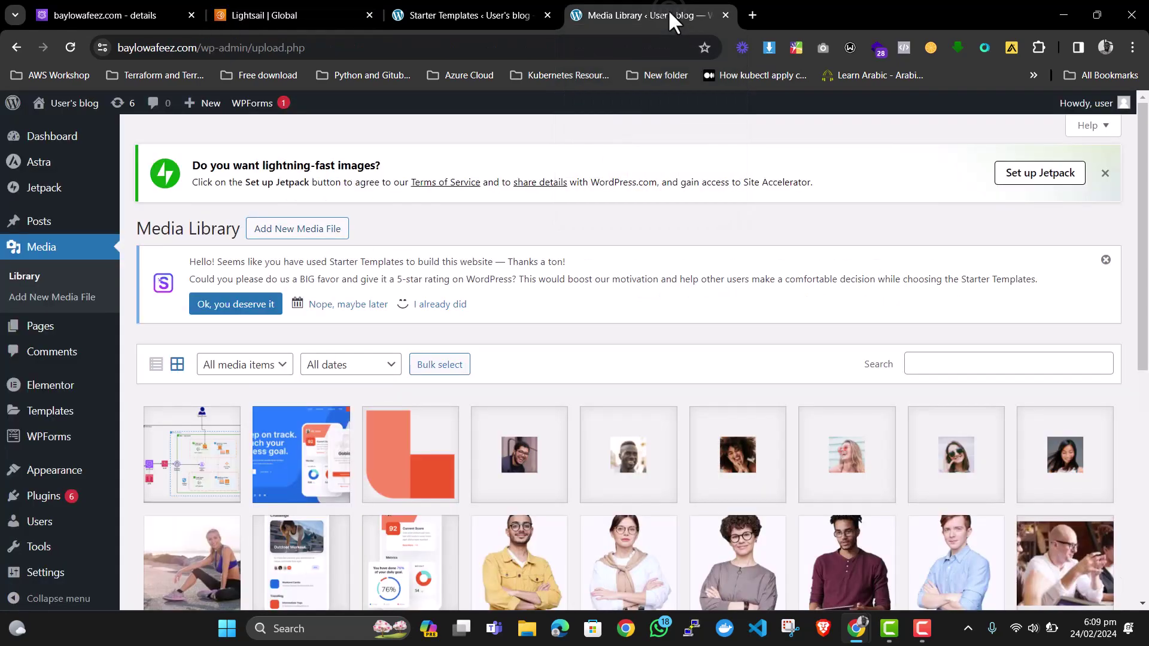
pyautogui.click(752, 15)
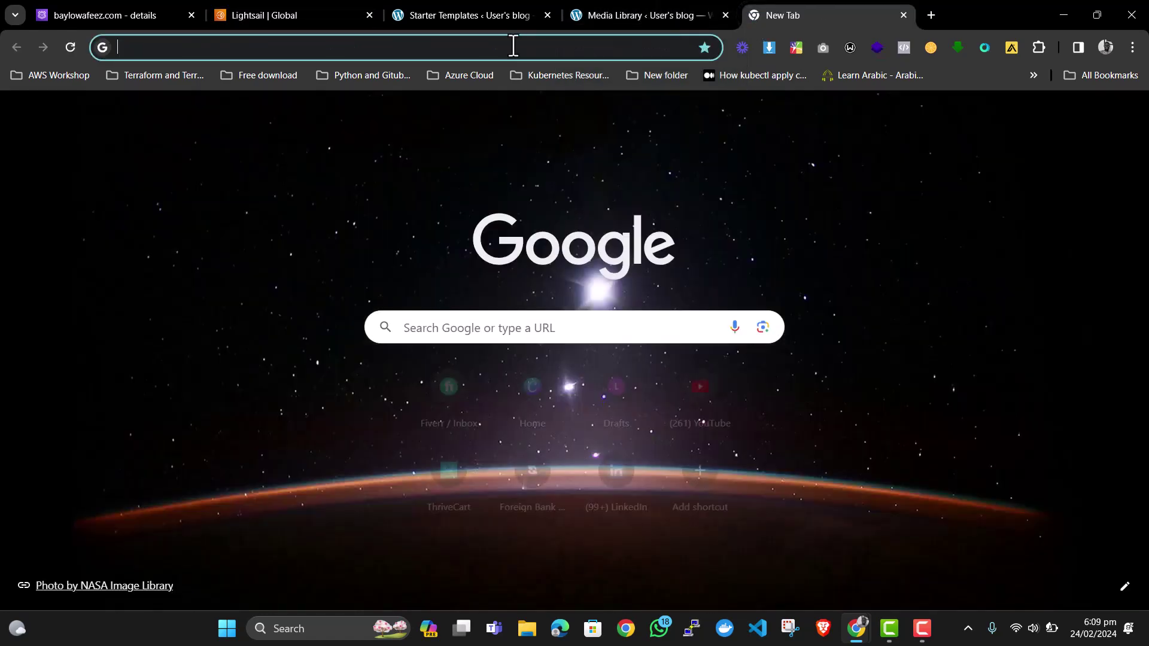
pyautogui.write('baylo')
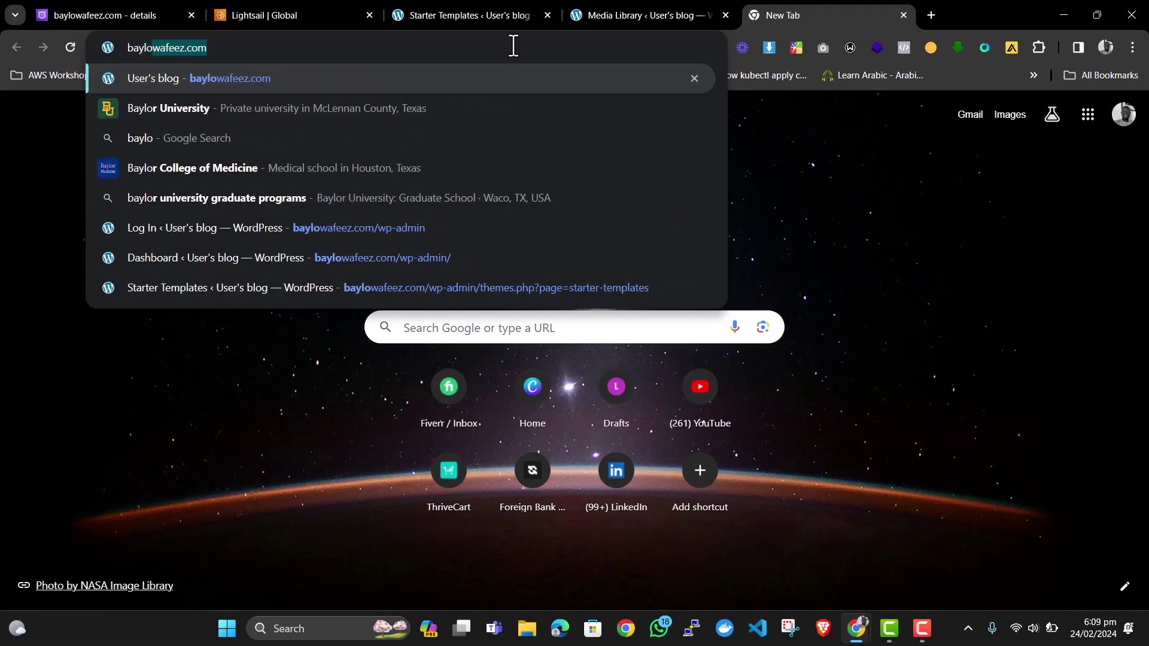
pyautogui.press('Return')
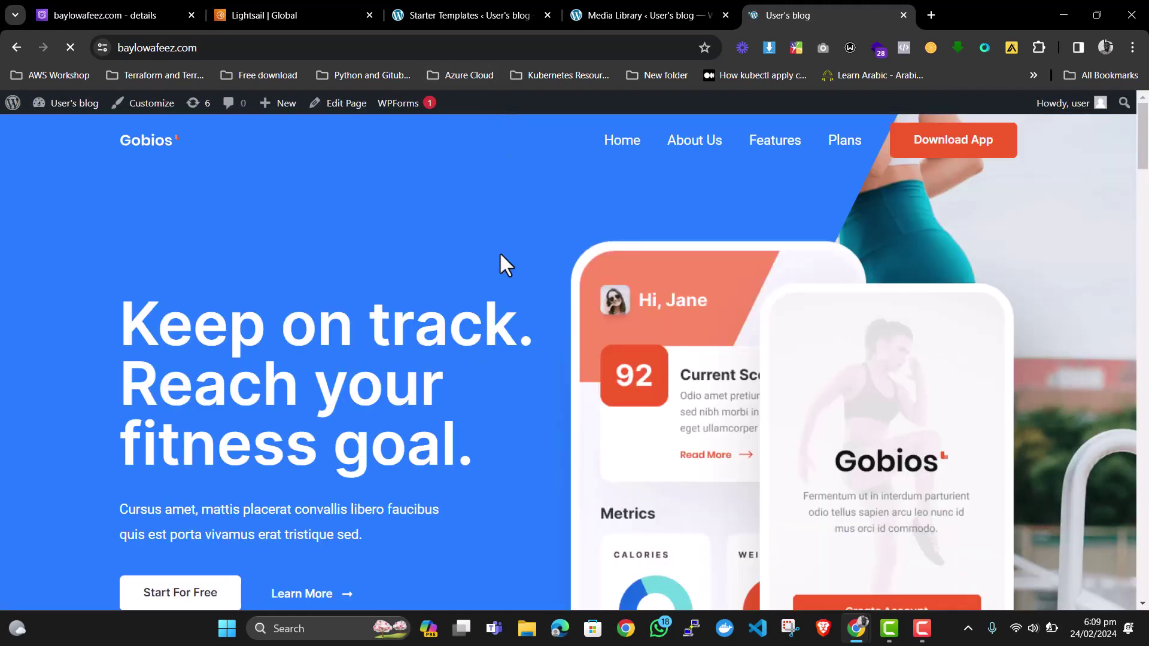
pyautogui.scroll(-15, 411, 274)
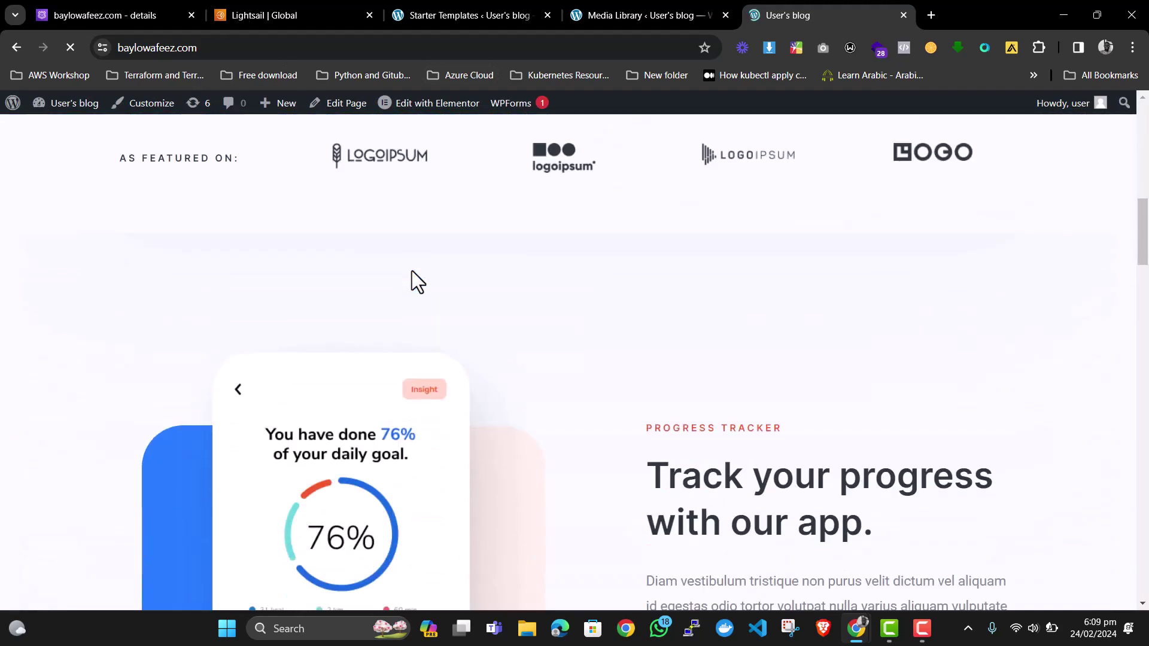
pyautogui.scroll(-4, 411, 270)
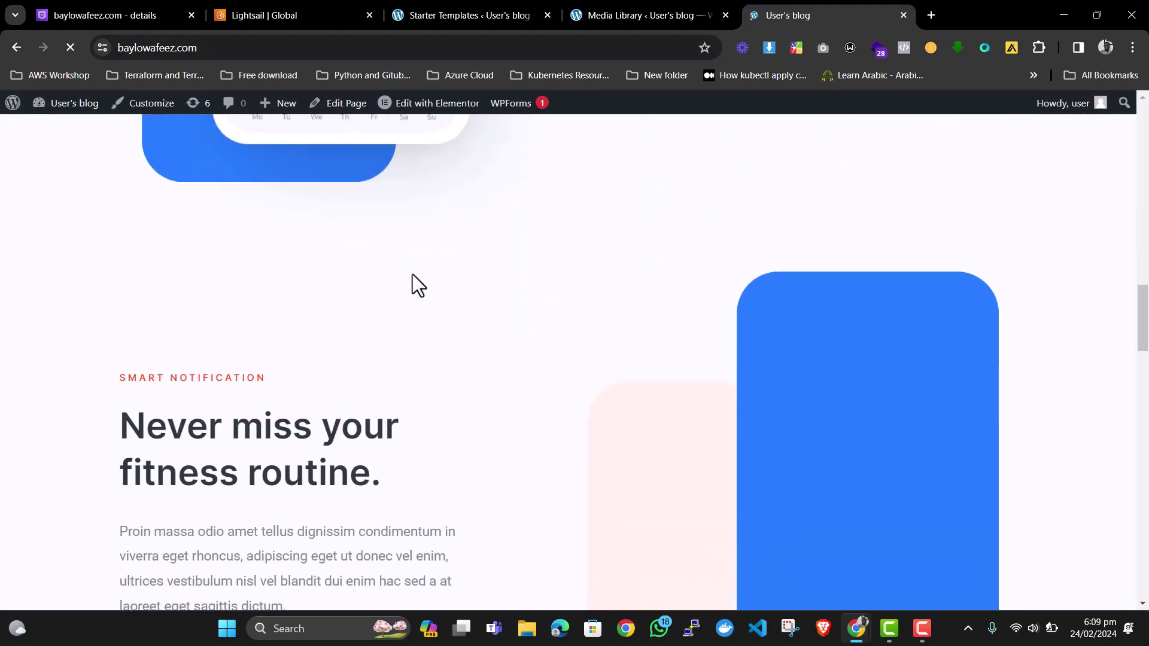
pyautogui.scroll(12, 412, 274)
pyautogui.scroll(8, 411, 272)
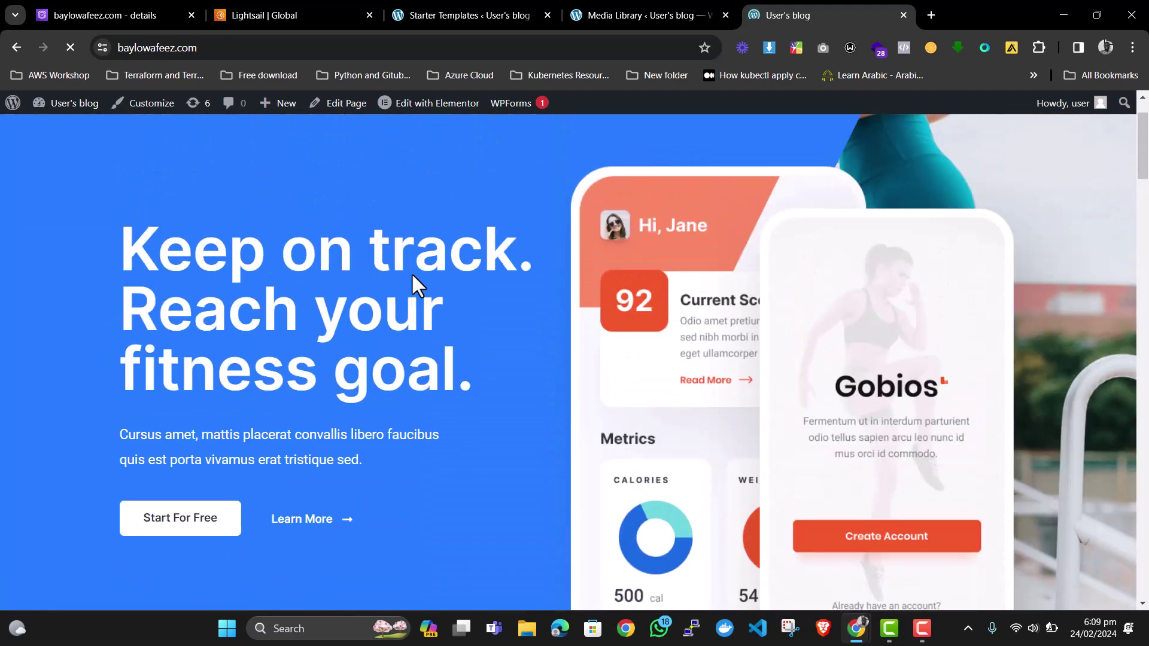